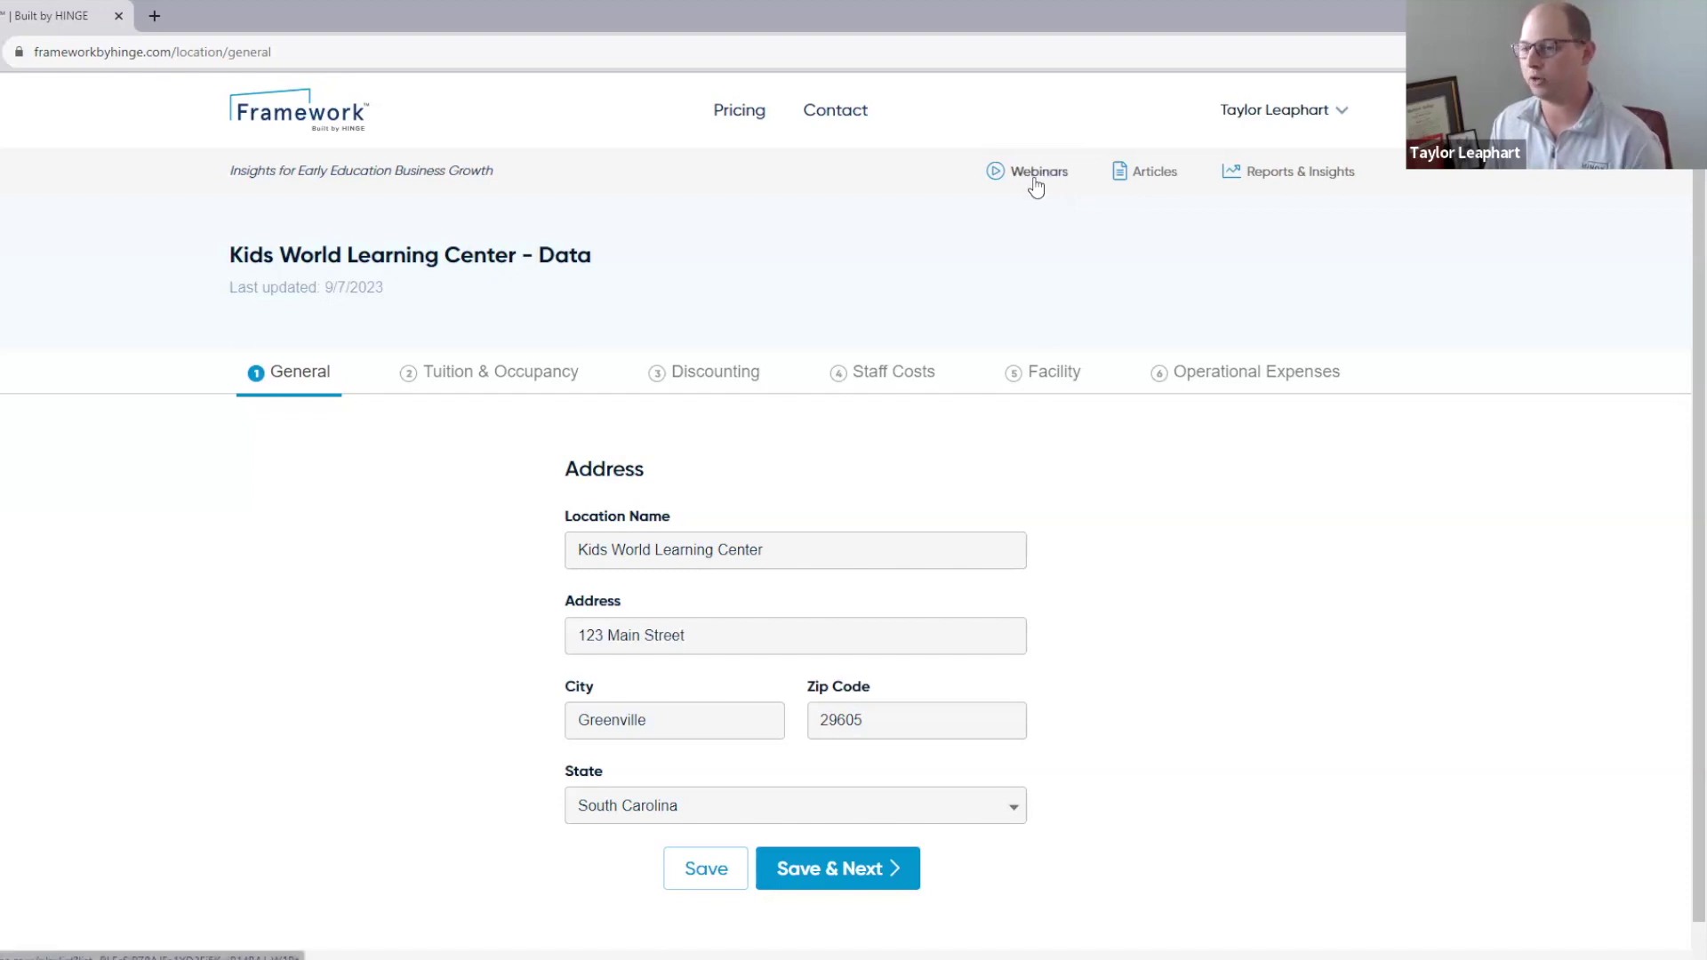
Step: Look through the webinar videos in the Framework Sprints playlist on YouTube and return to the location's data page
click(1035, 182)
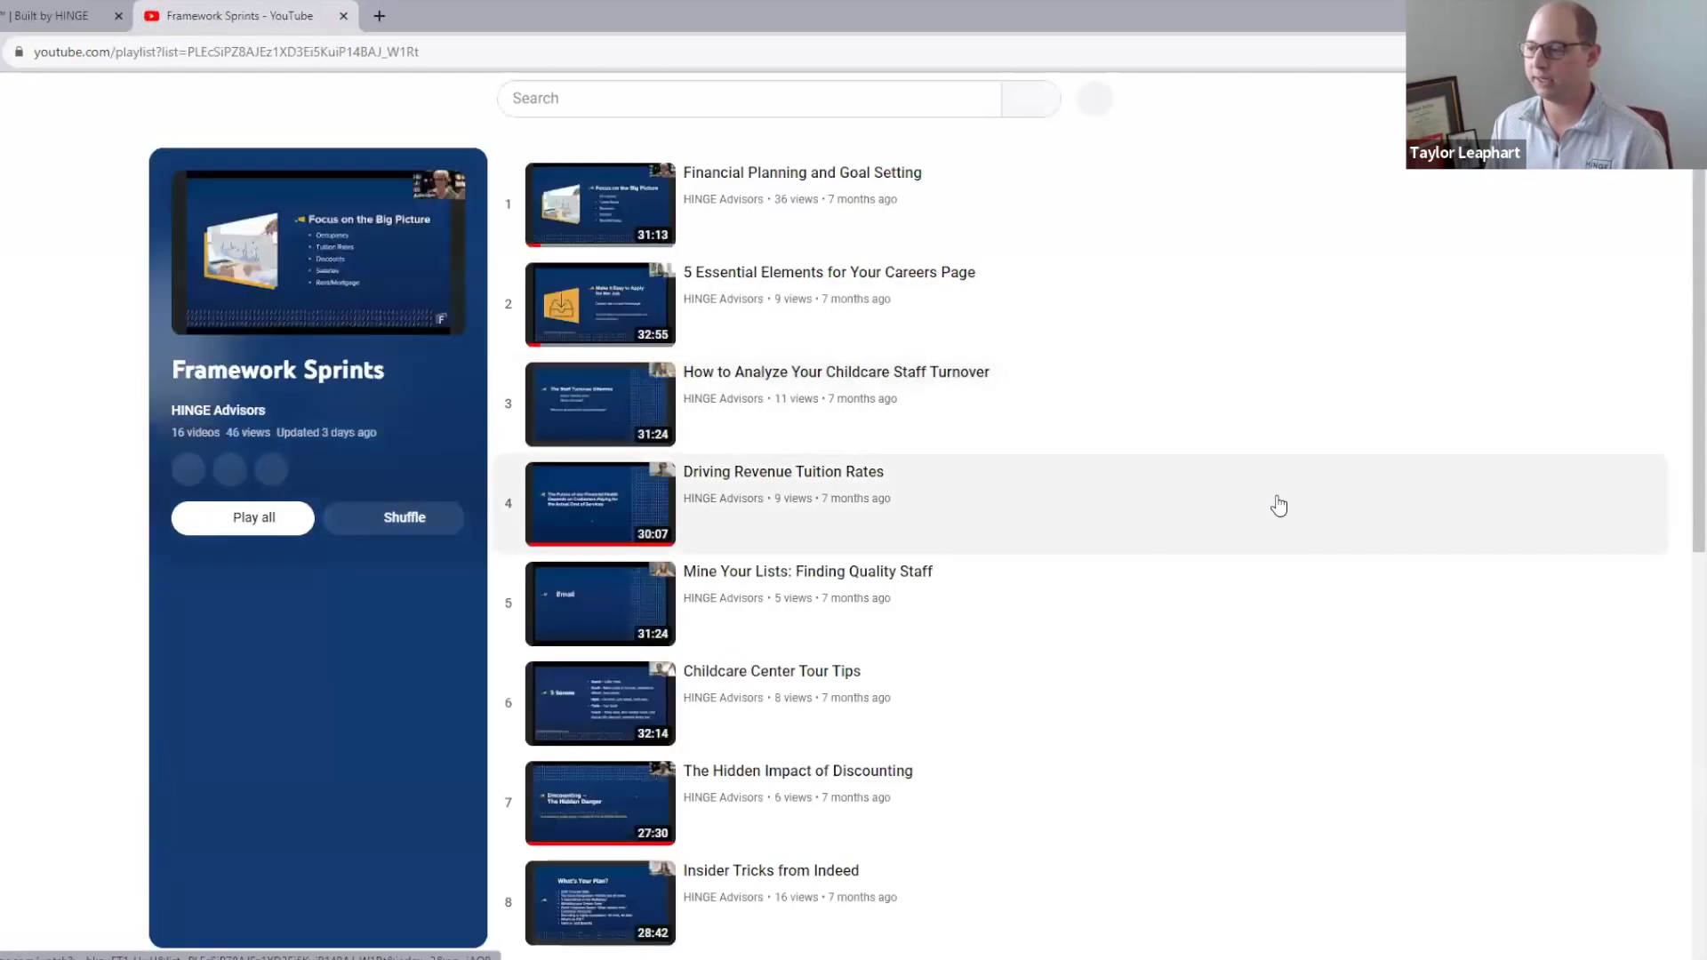
scroll(1164, 508, down, 3)
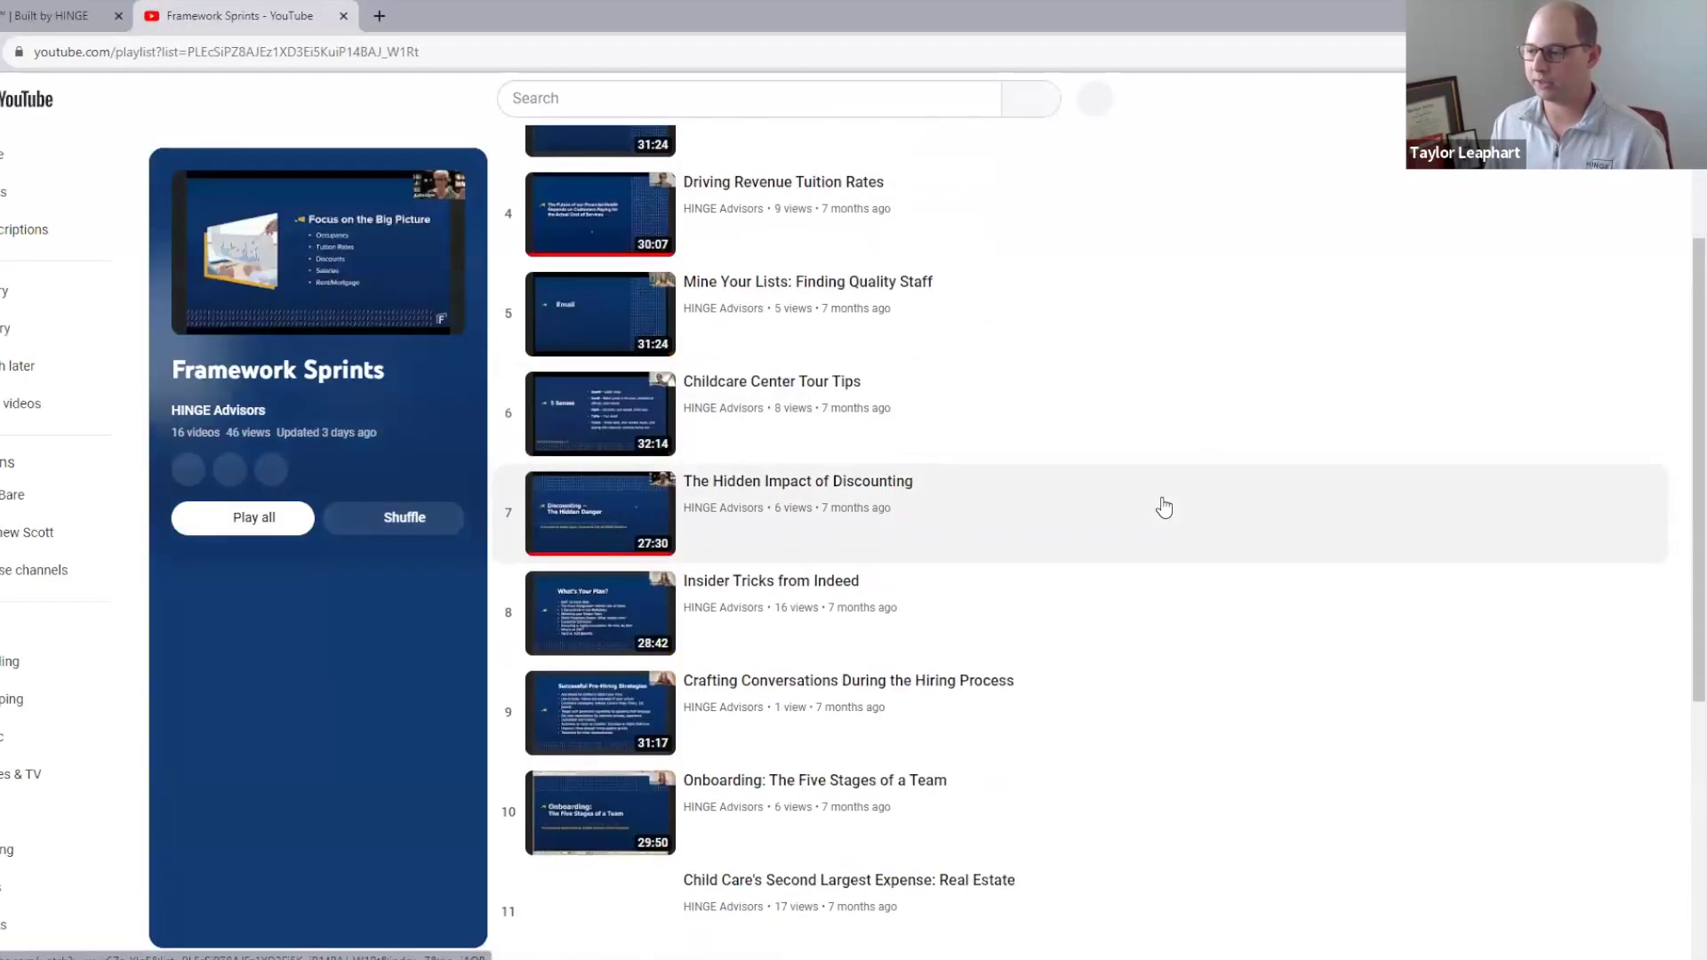
scroll(1161, 511, down, 4)
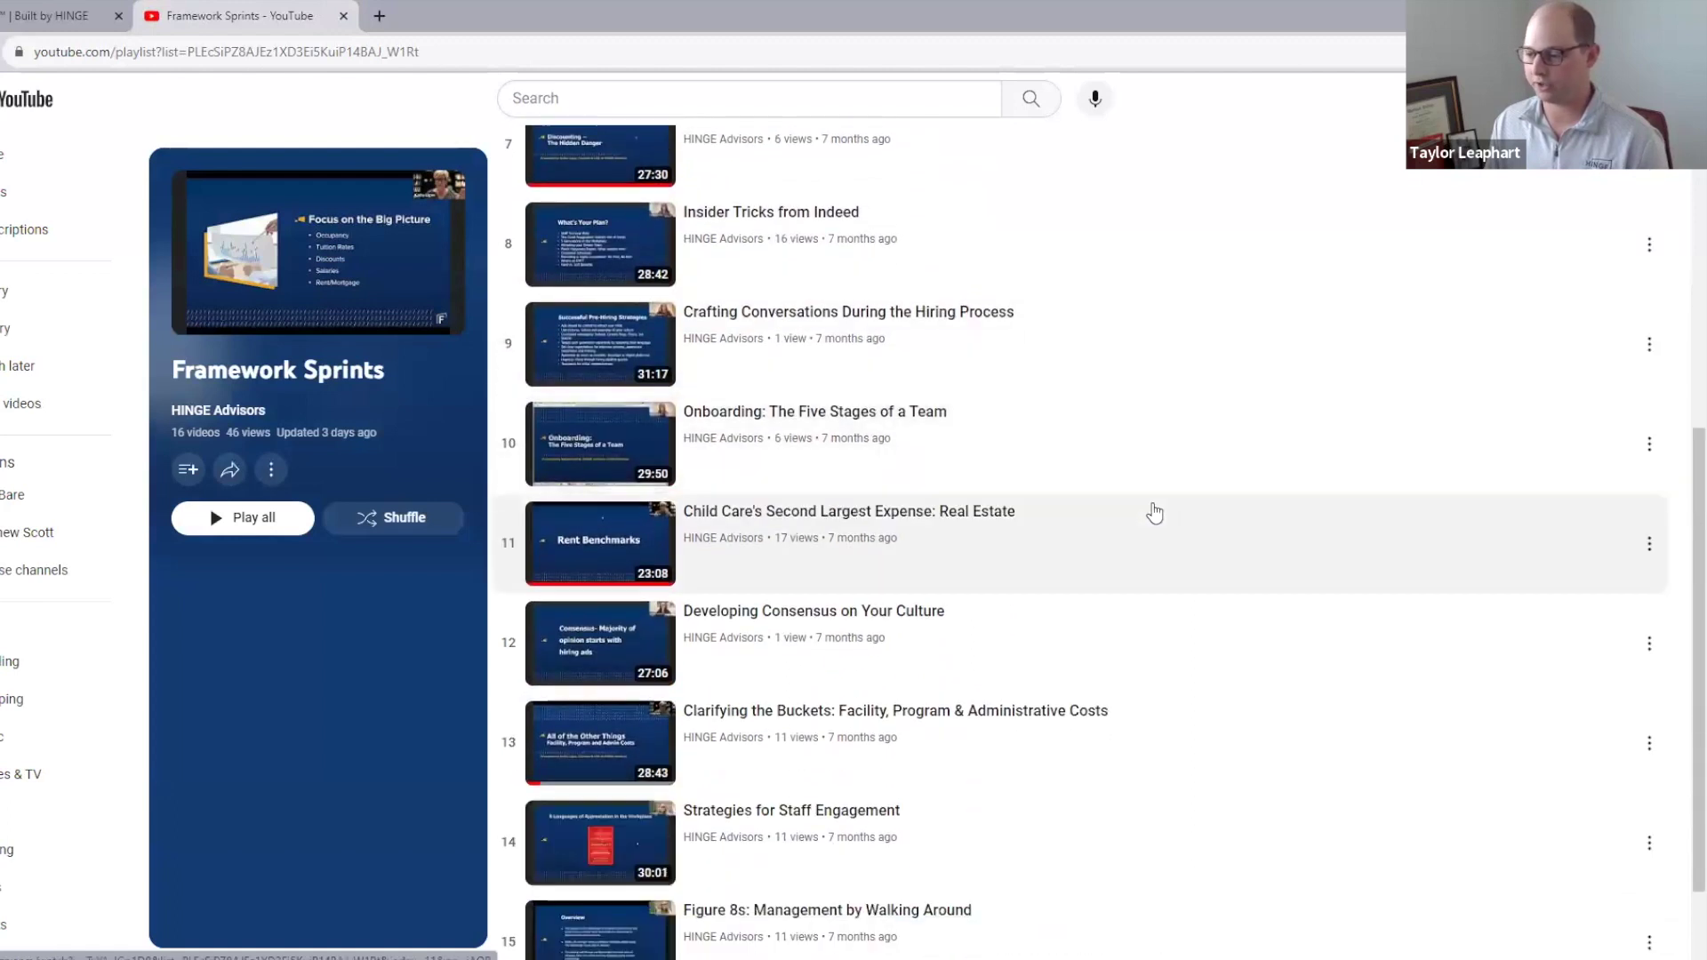
scroll(1154, 514, down, 1)
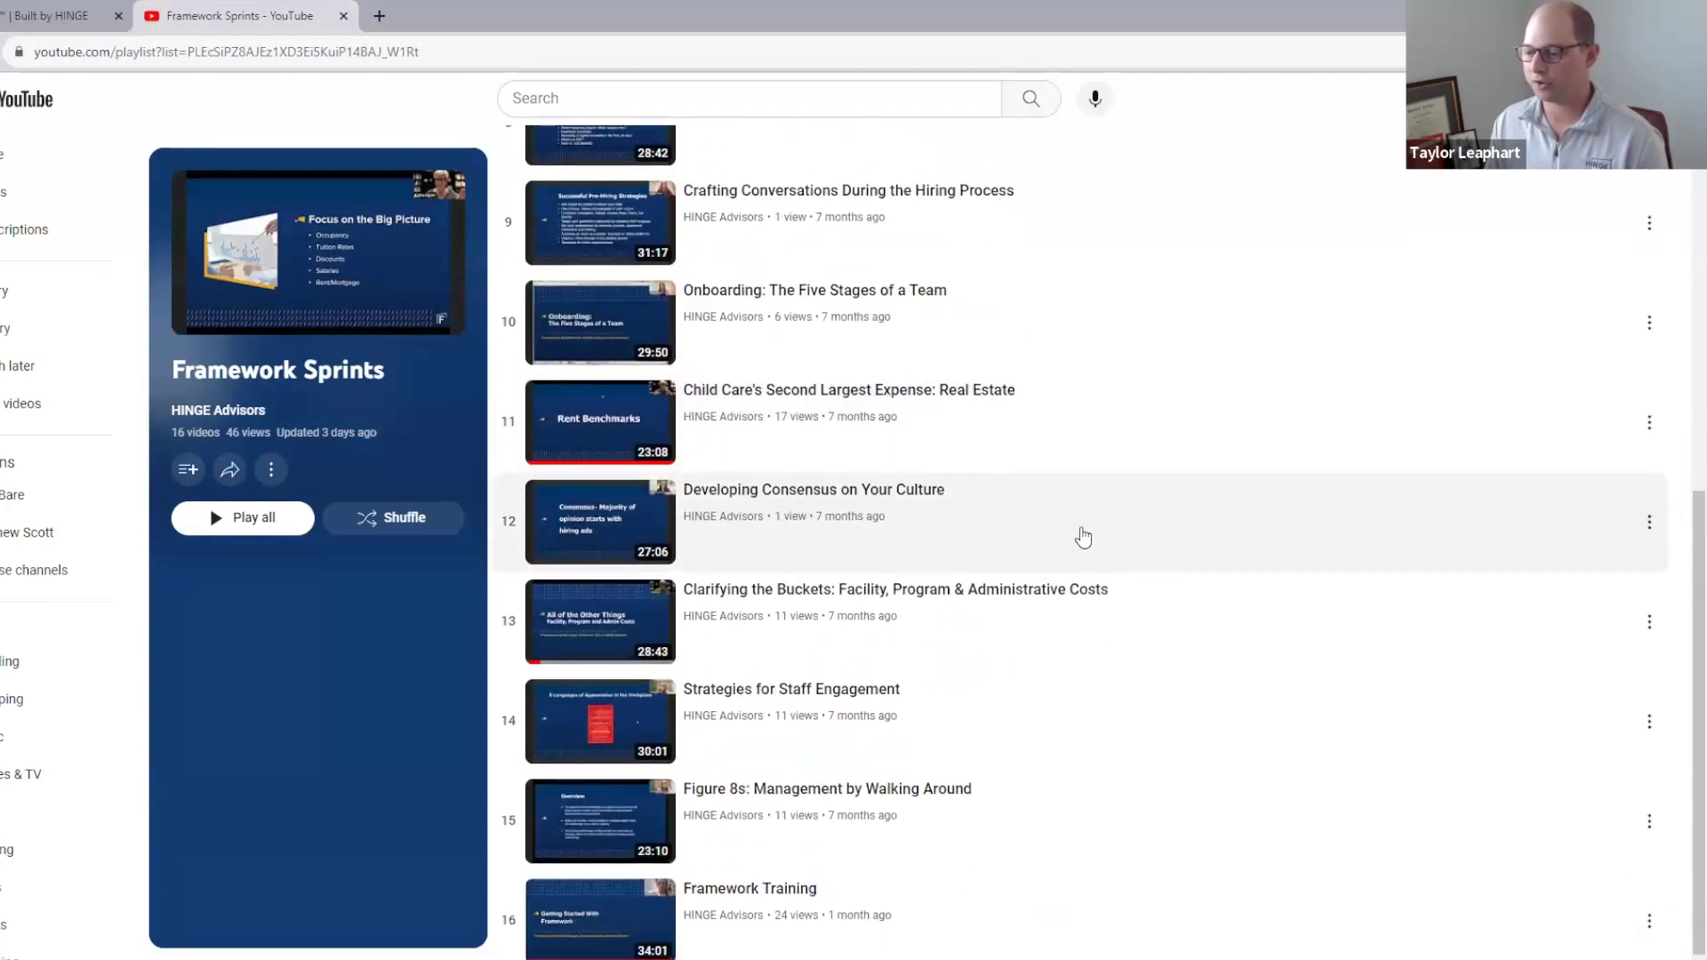
scroll(1083, 537, up, 5)
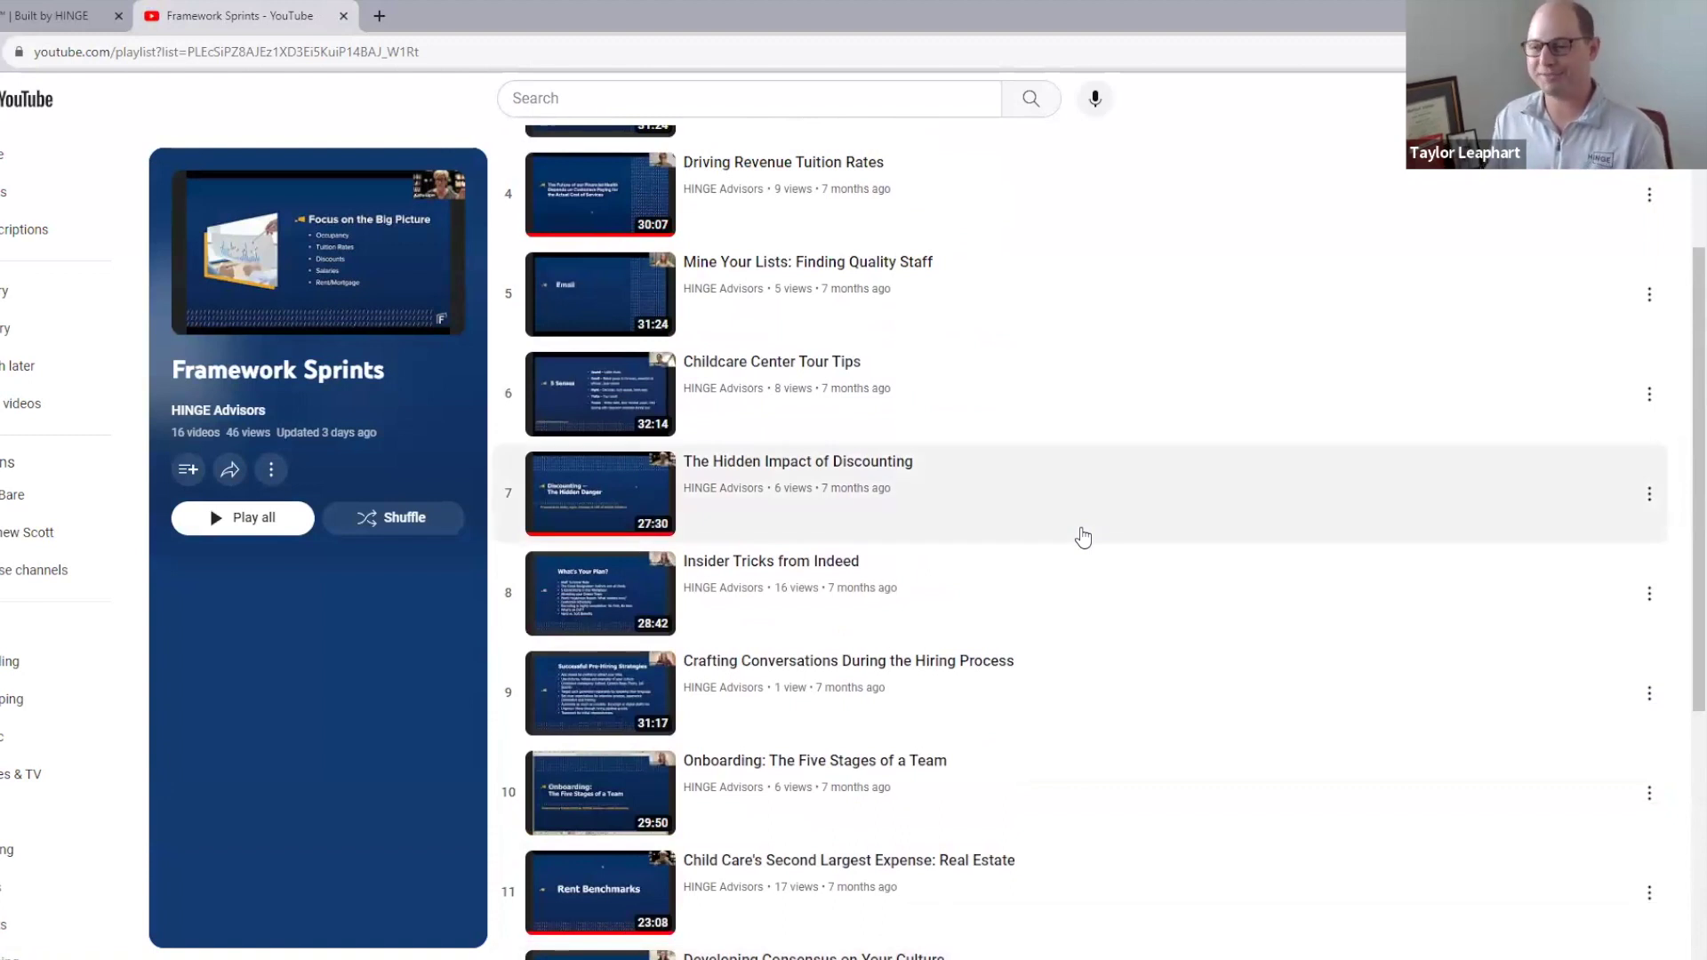
scroll(987, 550, up, 3)
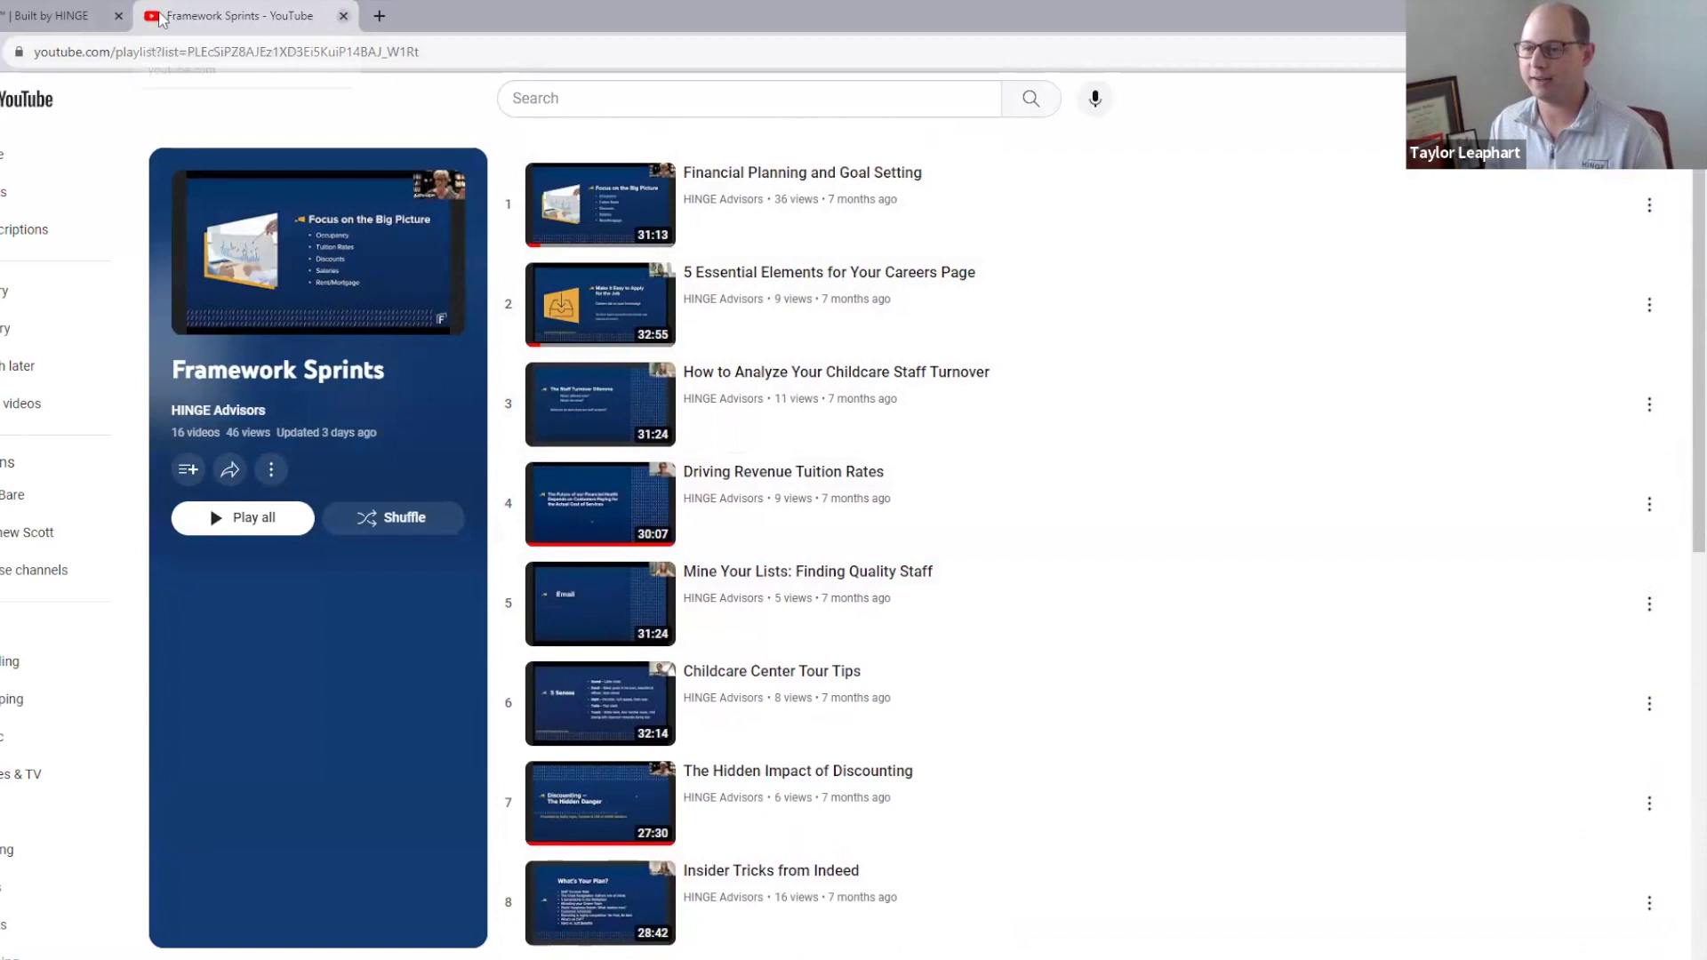
click(62, 16)
click(344, 16)
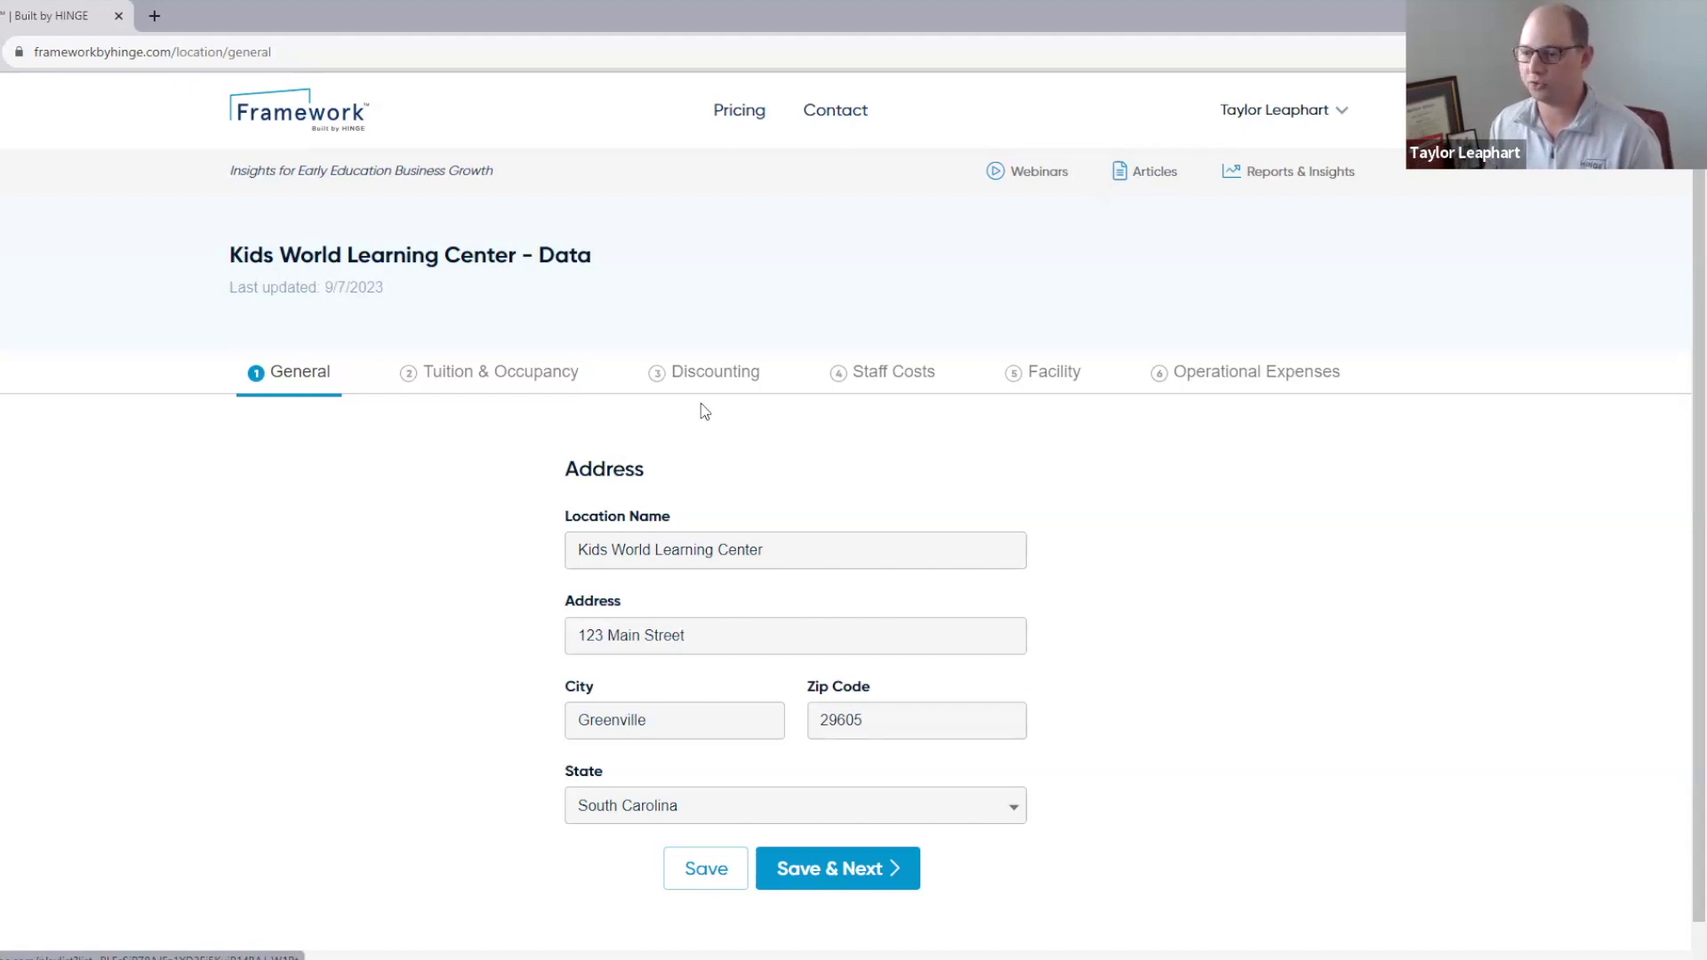
Step: Save the location's General details and continue to the Tuition & Occupancy section
scroll(495, 444, down, 1)
scroll(496, 444, down, 1)
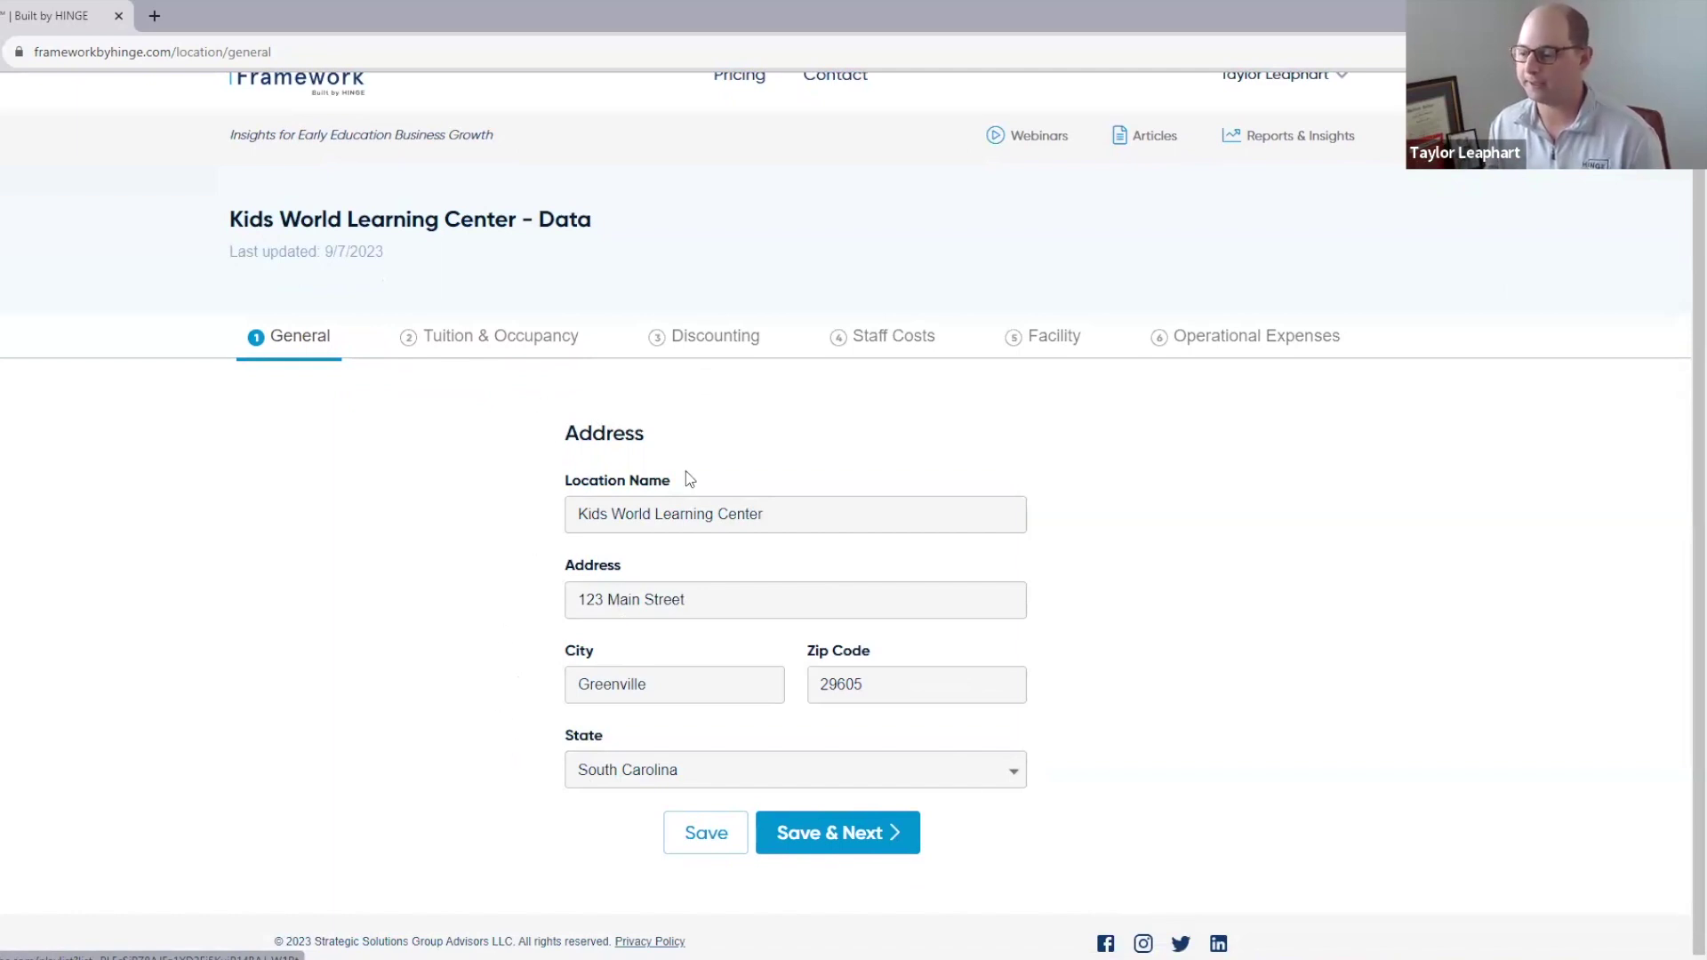
click(869, 851)
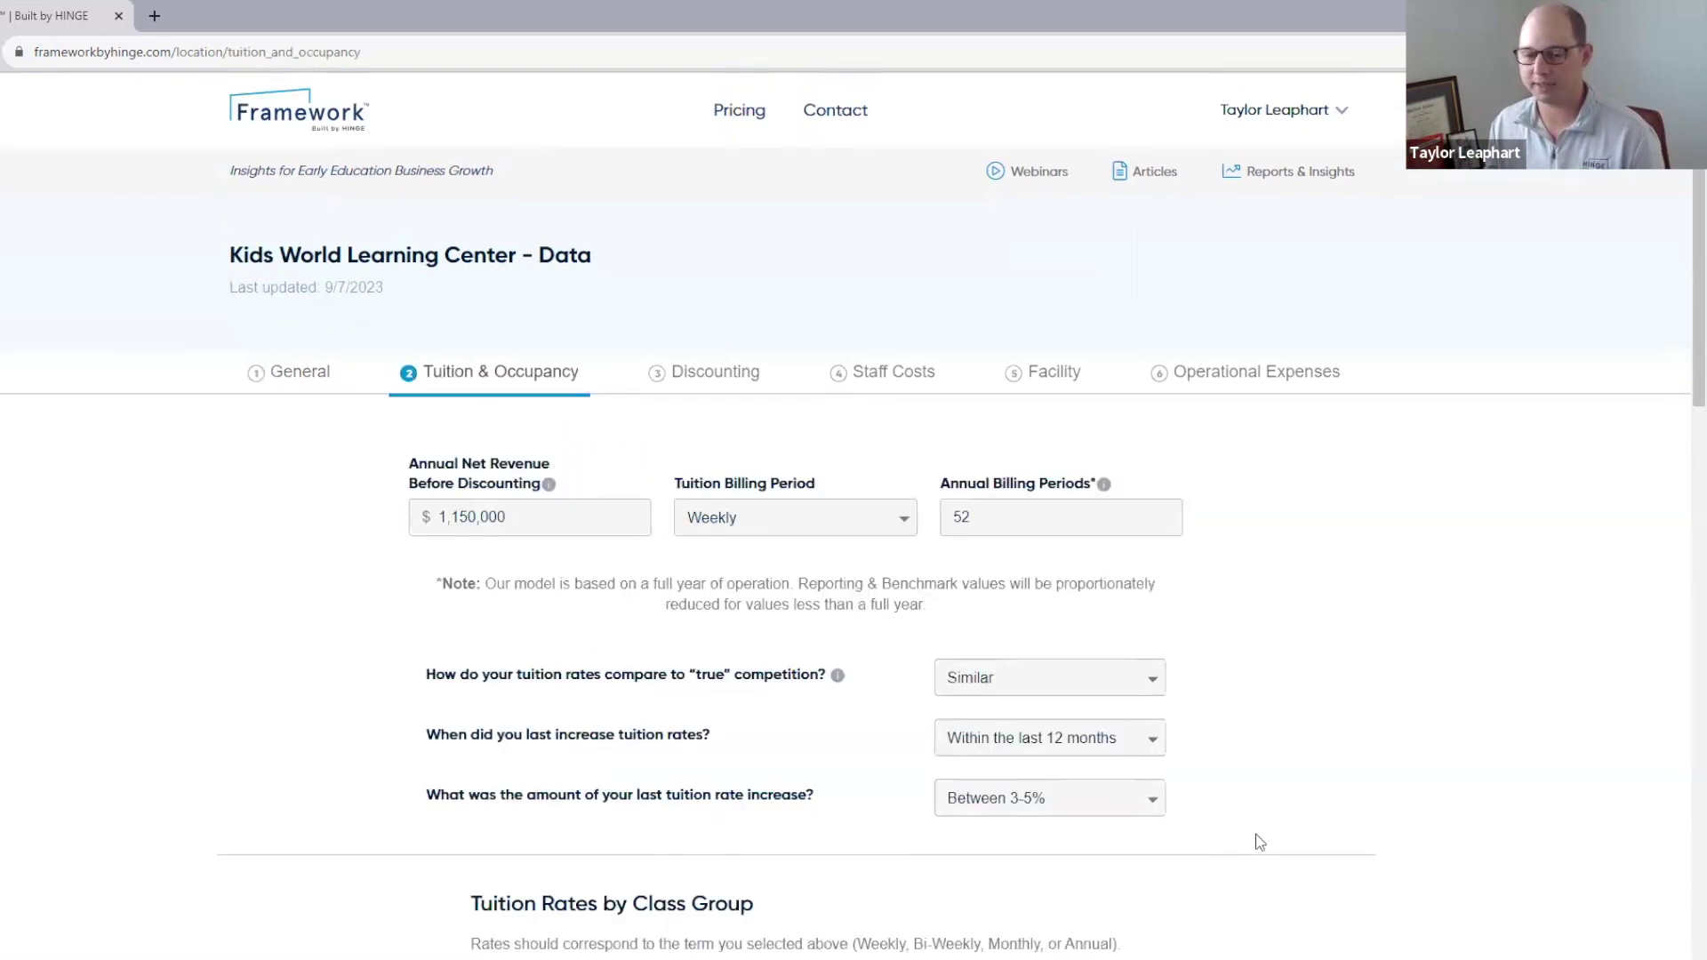
Step: Review the annual revenue, billing period, tuition comparison answers, and the rates and enrollment of each existing class group
scroll(1260, 843, down, 2)
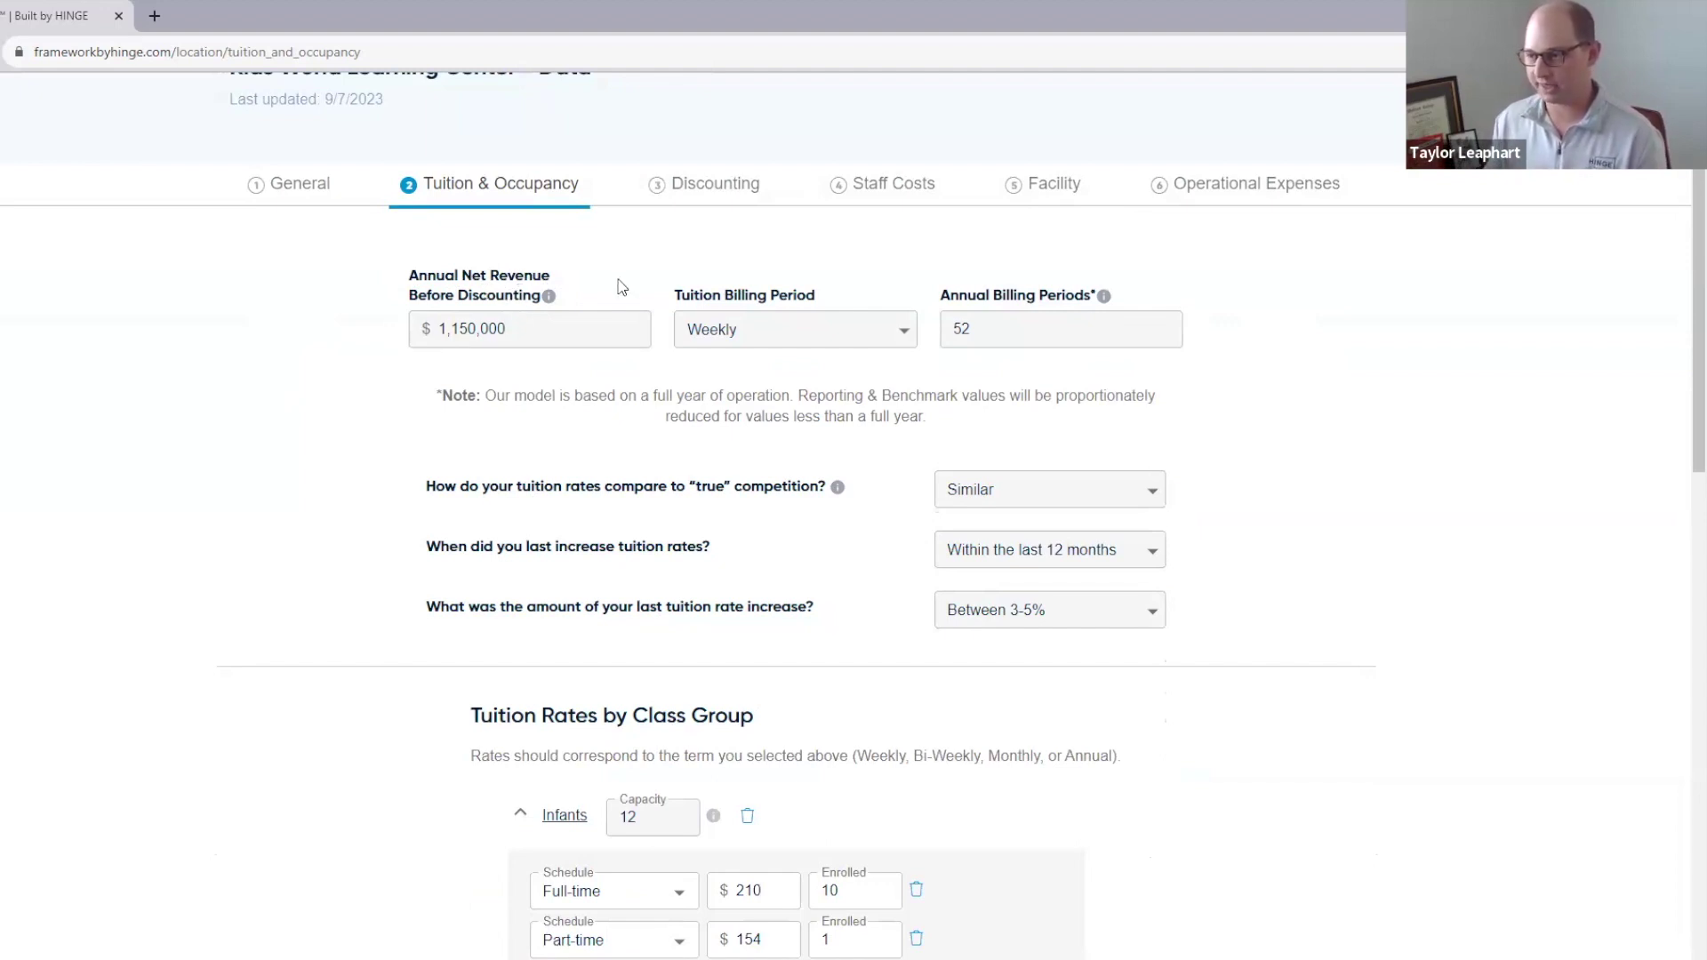
click(424, 328)
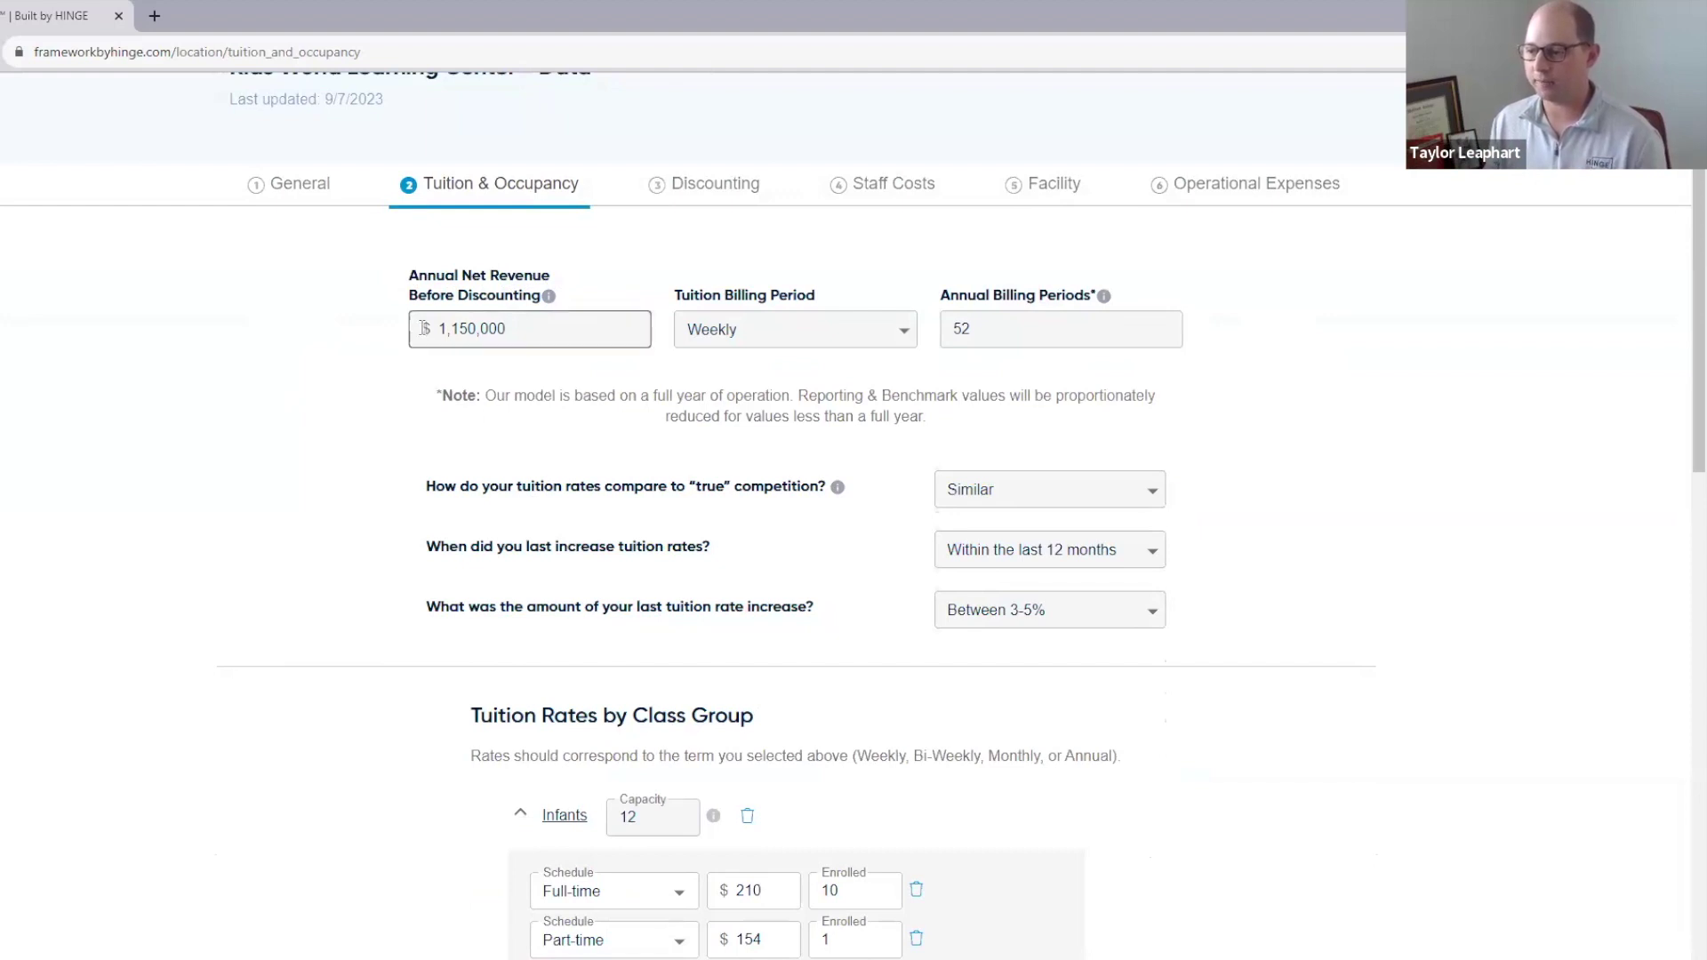
click(513, 359)
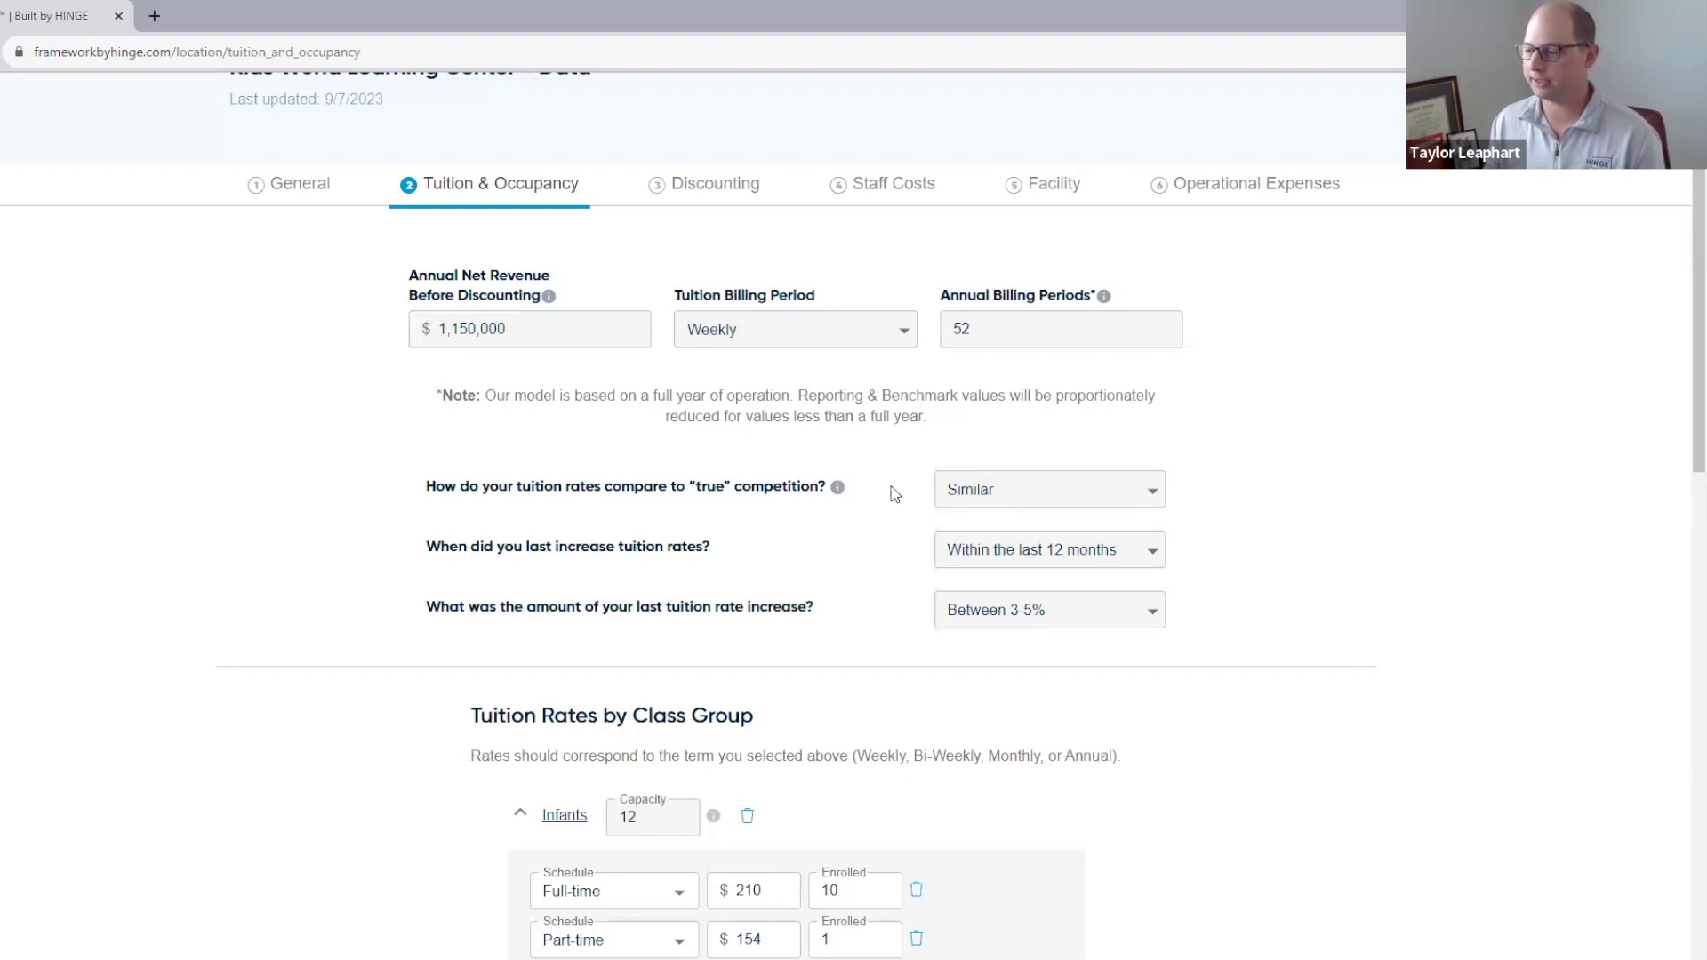
scroll(892, 491, down, 1)
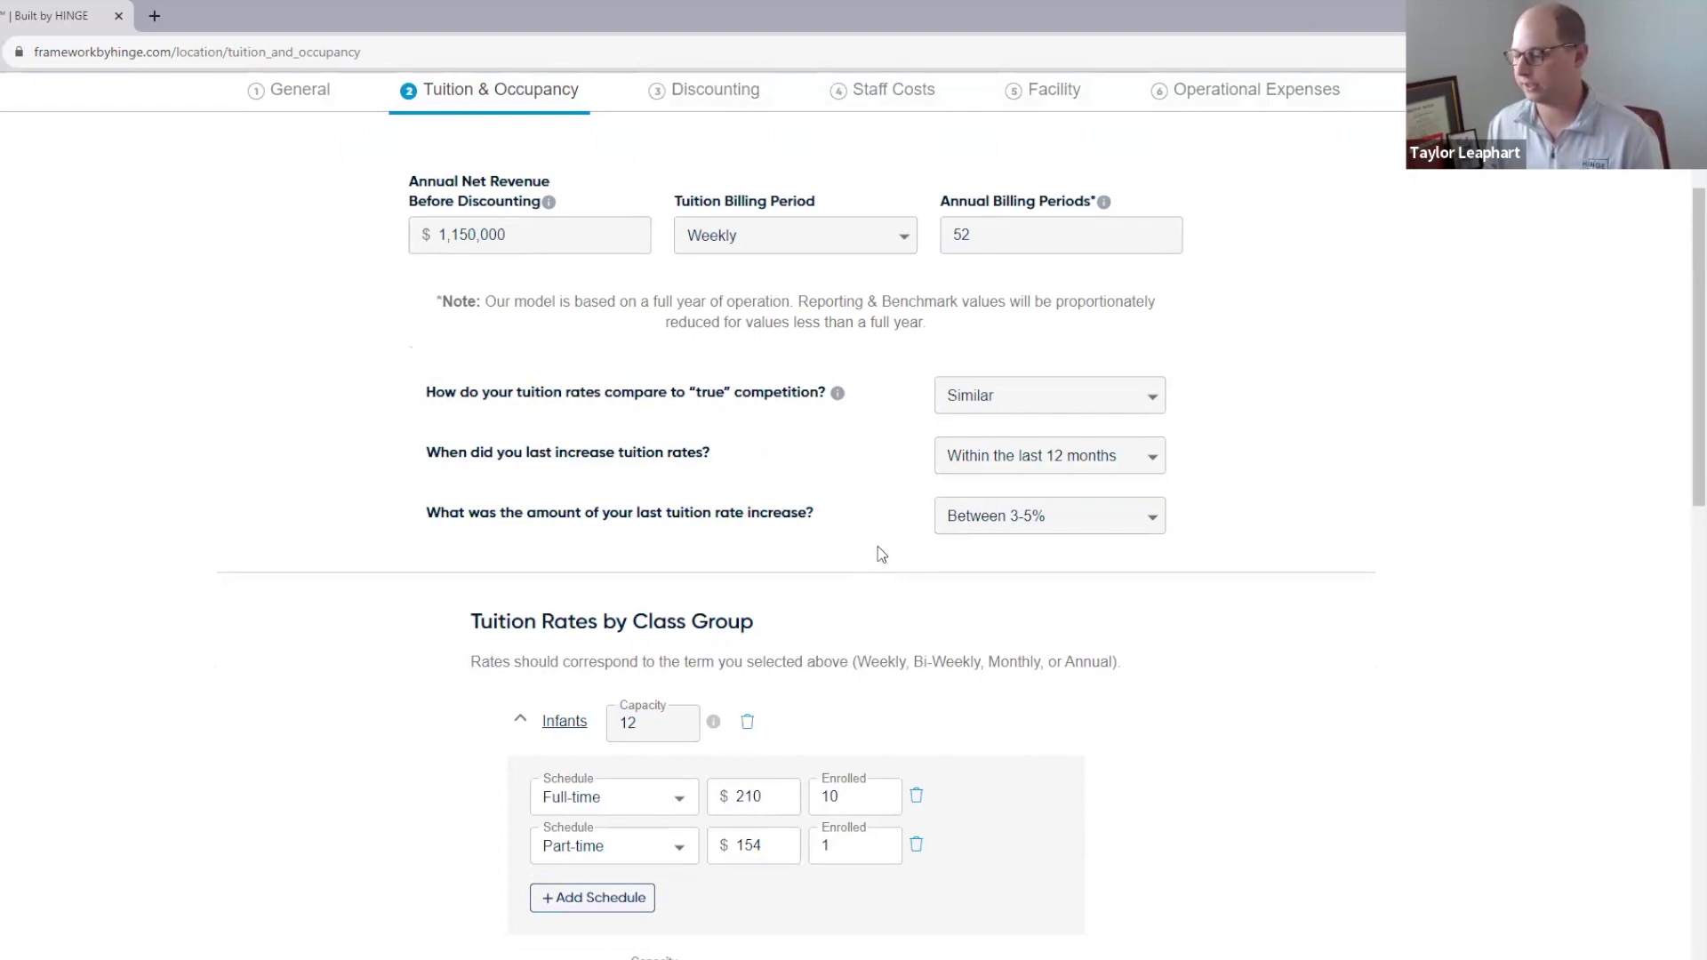
scroll(880, 553, down, 3)
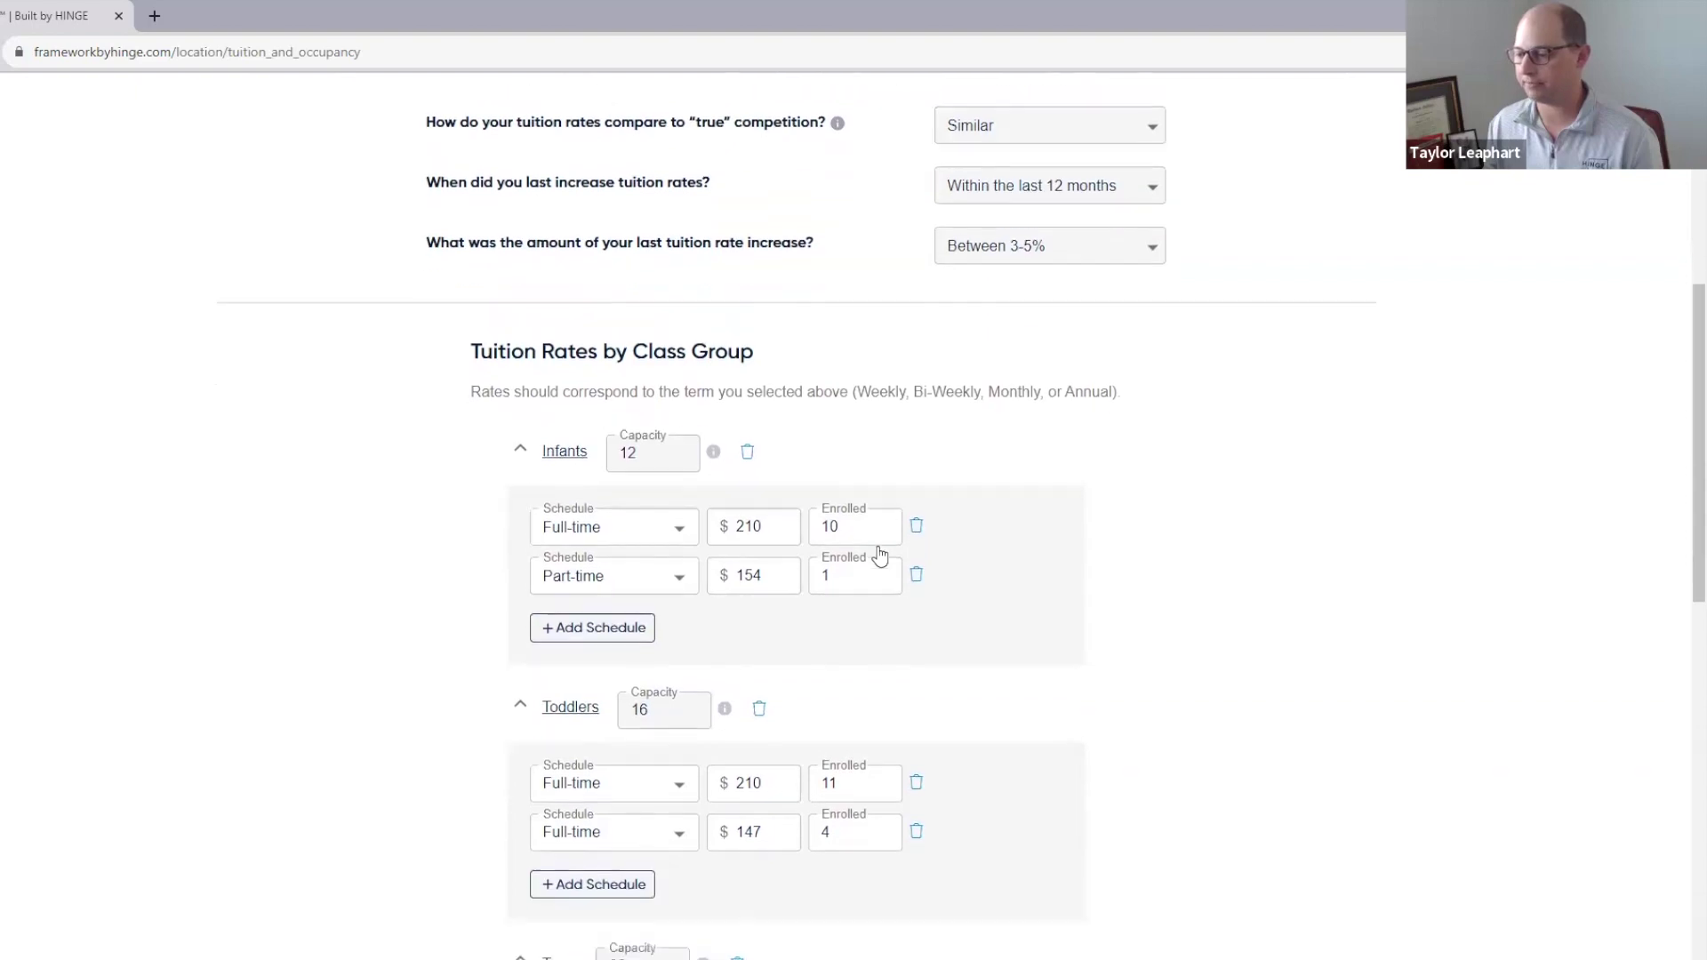
scroll(879, 555, down, 3)
scroll(878, 542, up, 1)
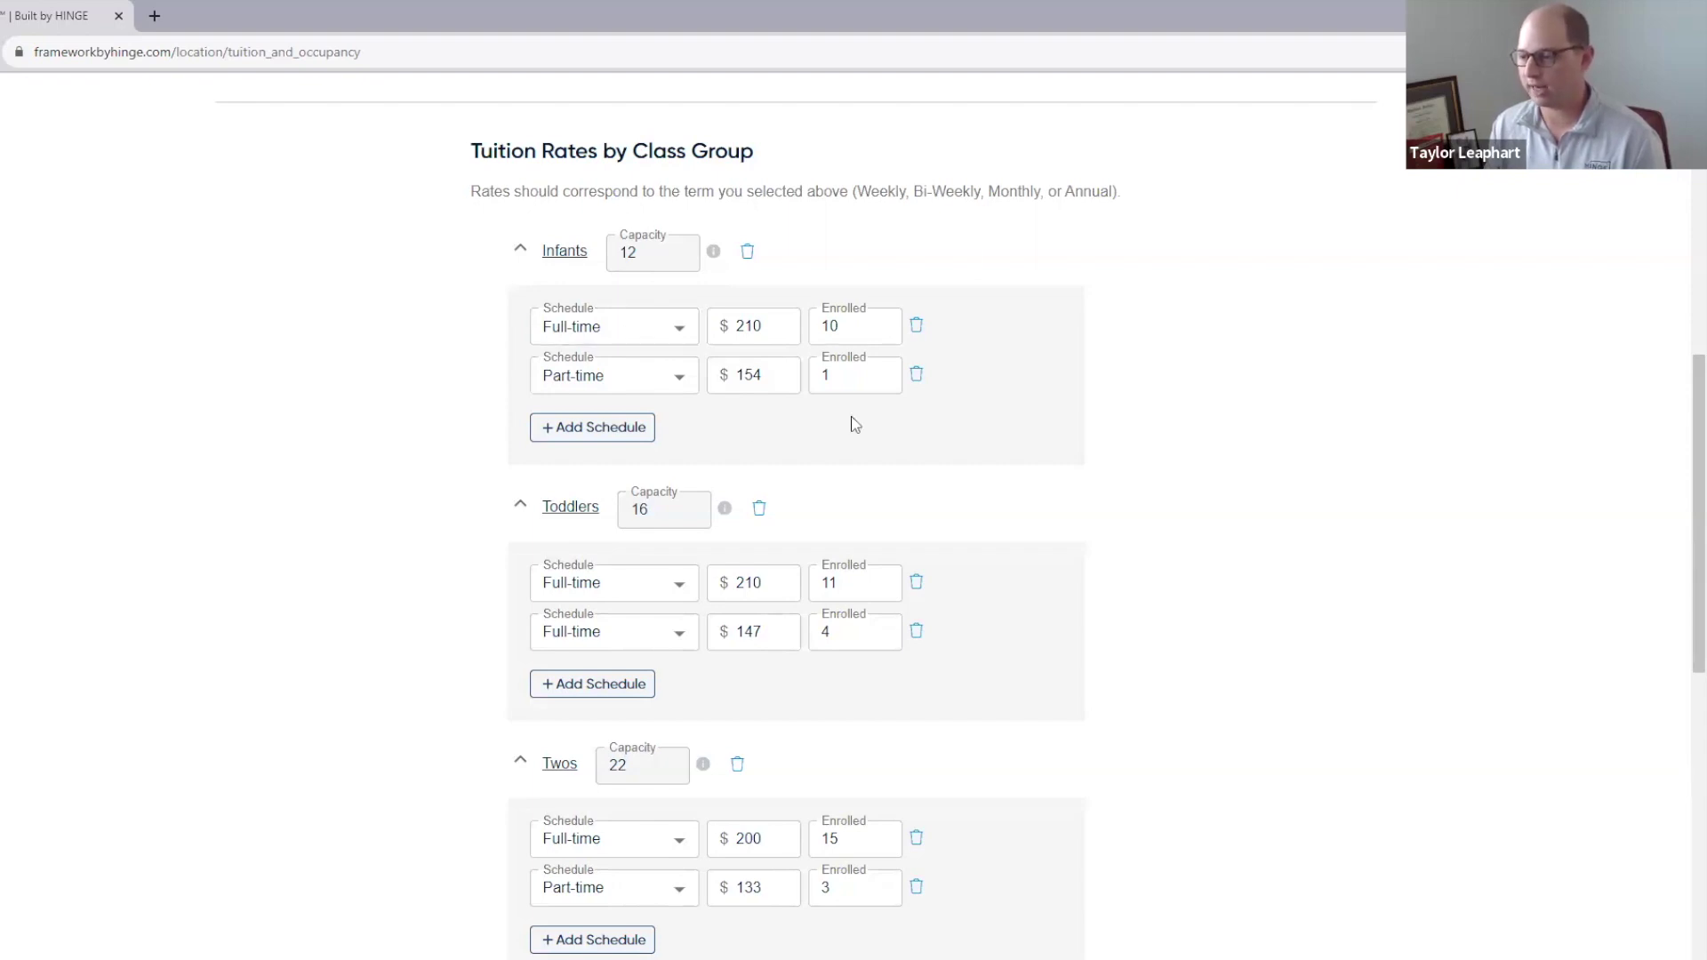
scroll(844, 425, down, 2)
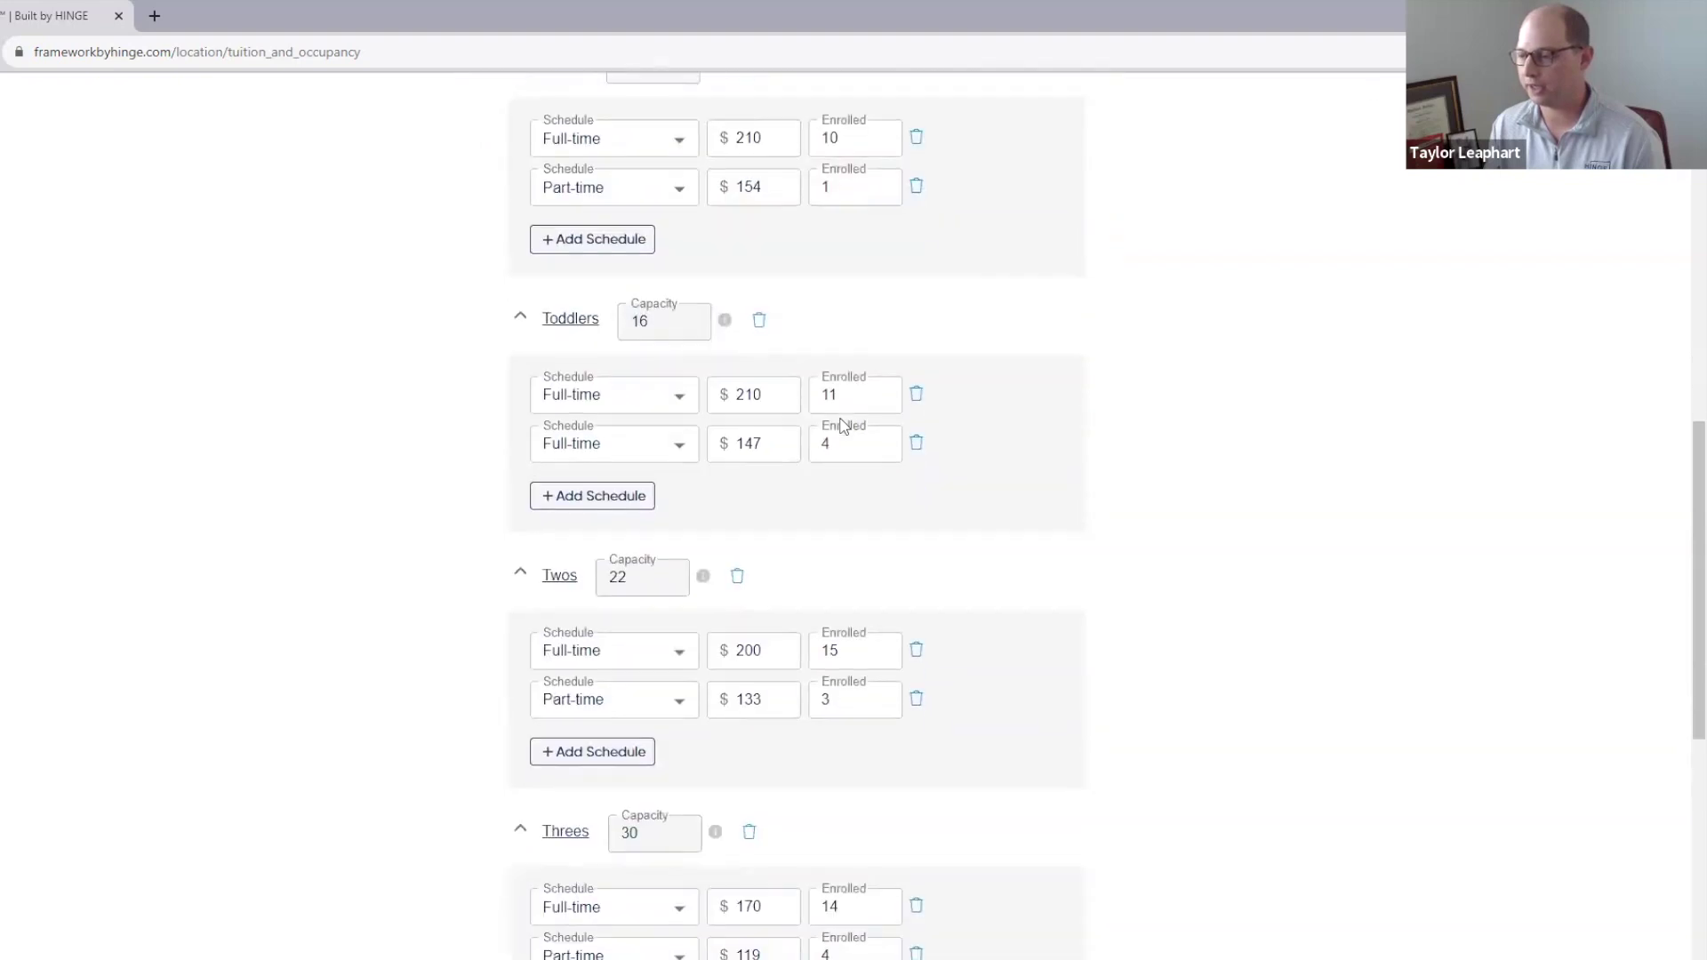
scroll(844, 425, down, 5)
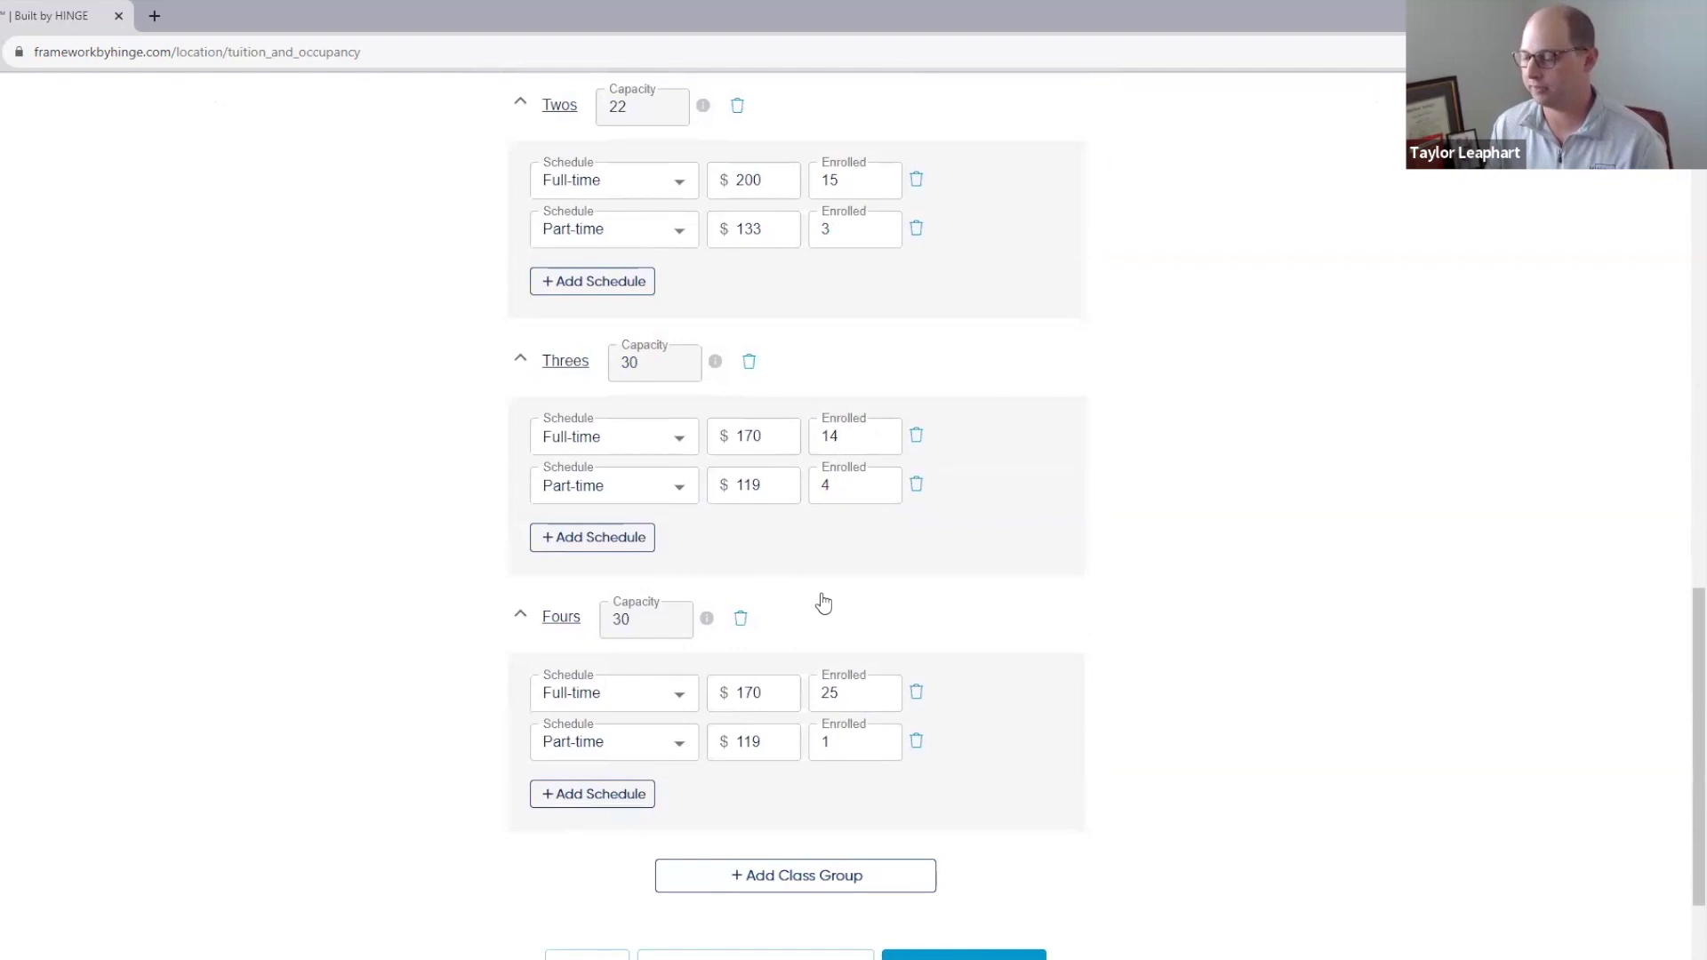
Step: Add a class group named Afterschool to the tuition rates and save it
scroll(824, 604, down, 1)
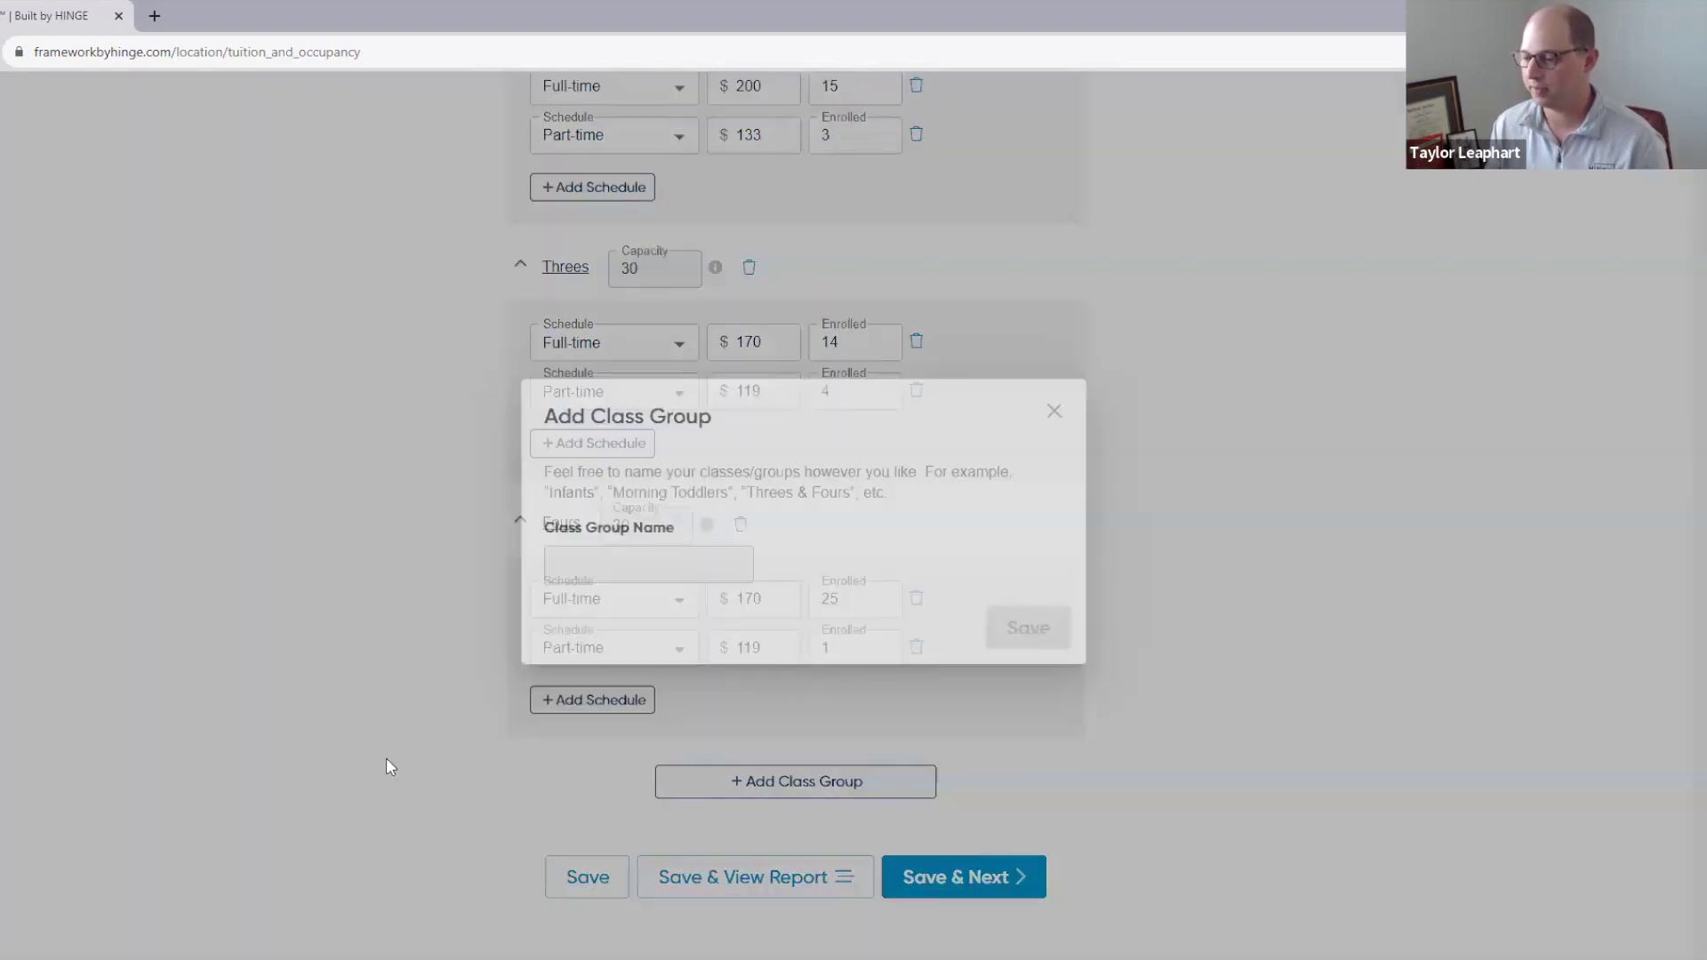
text(A)
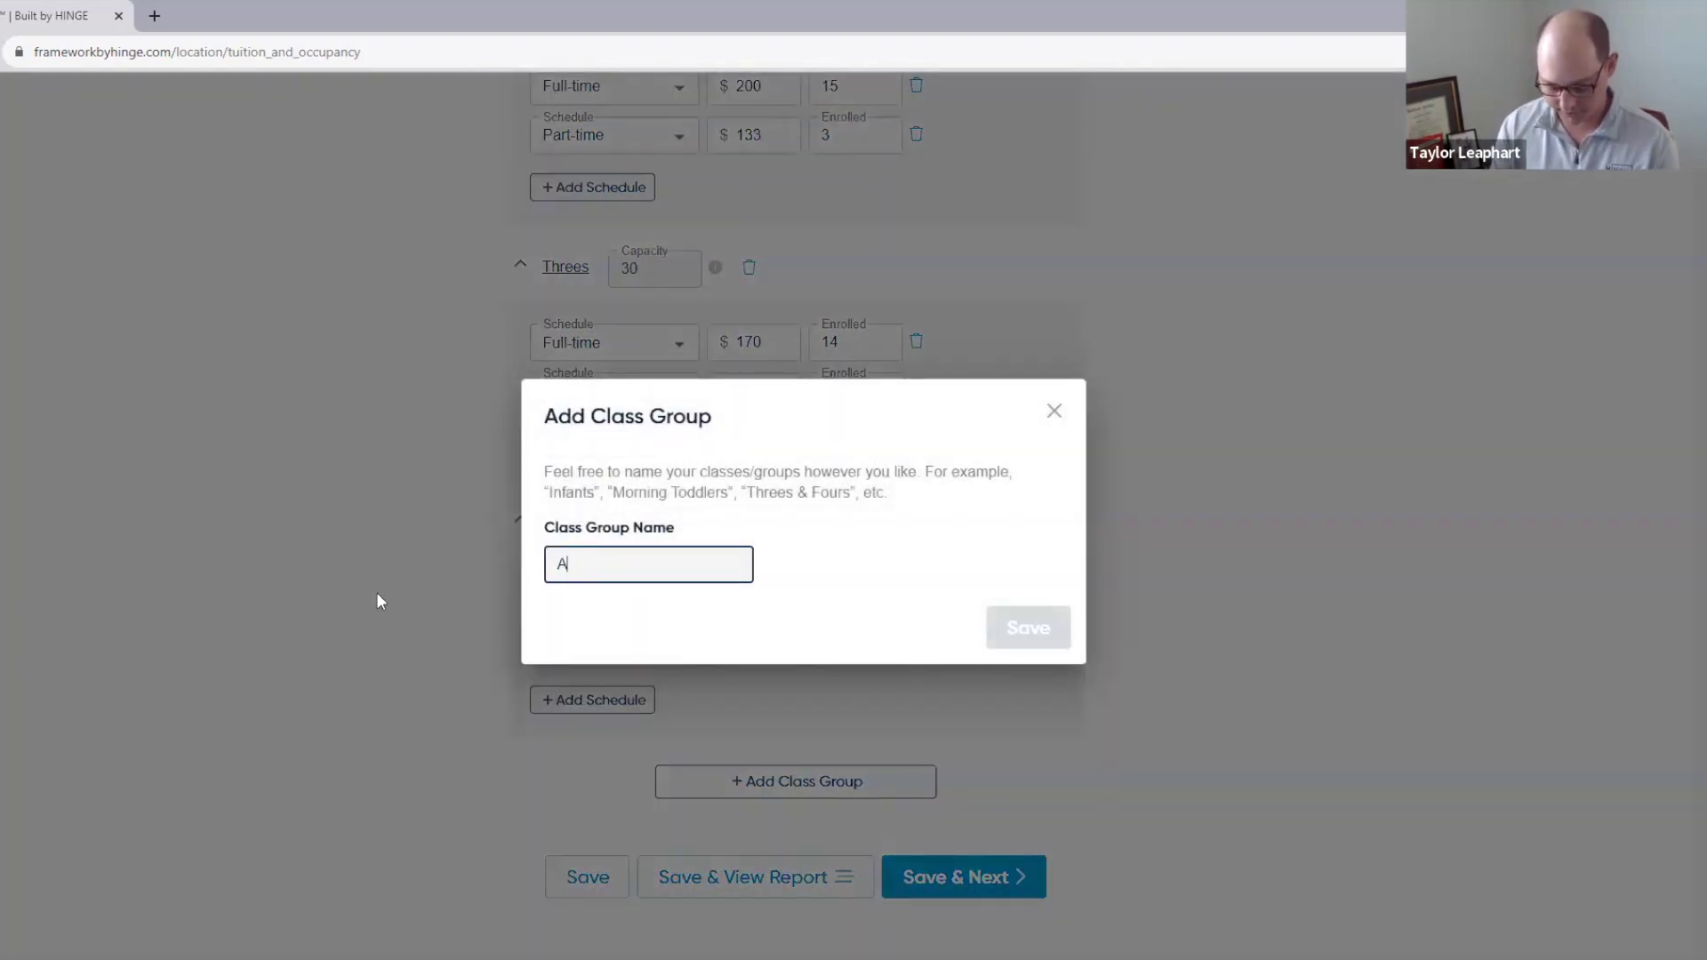
text(fterschool)
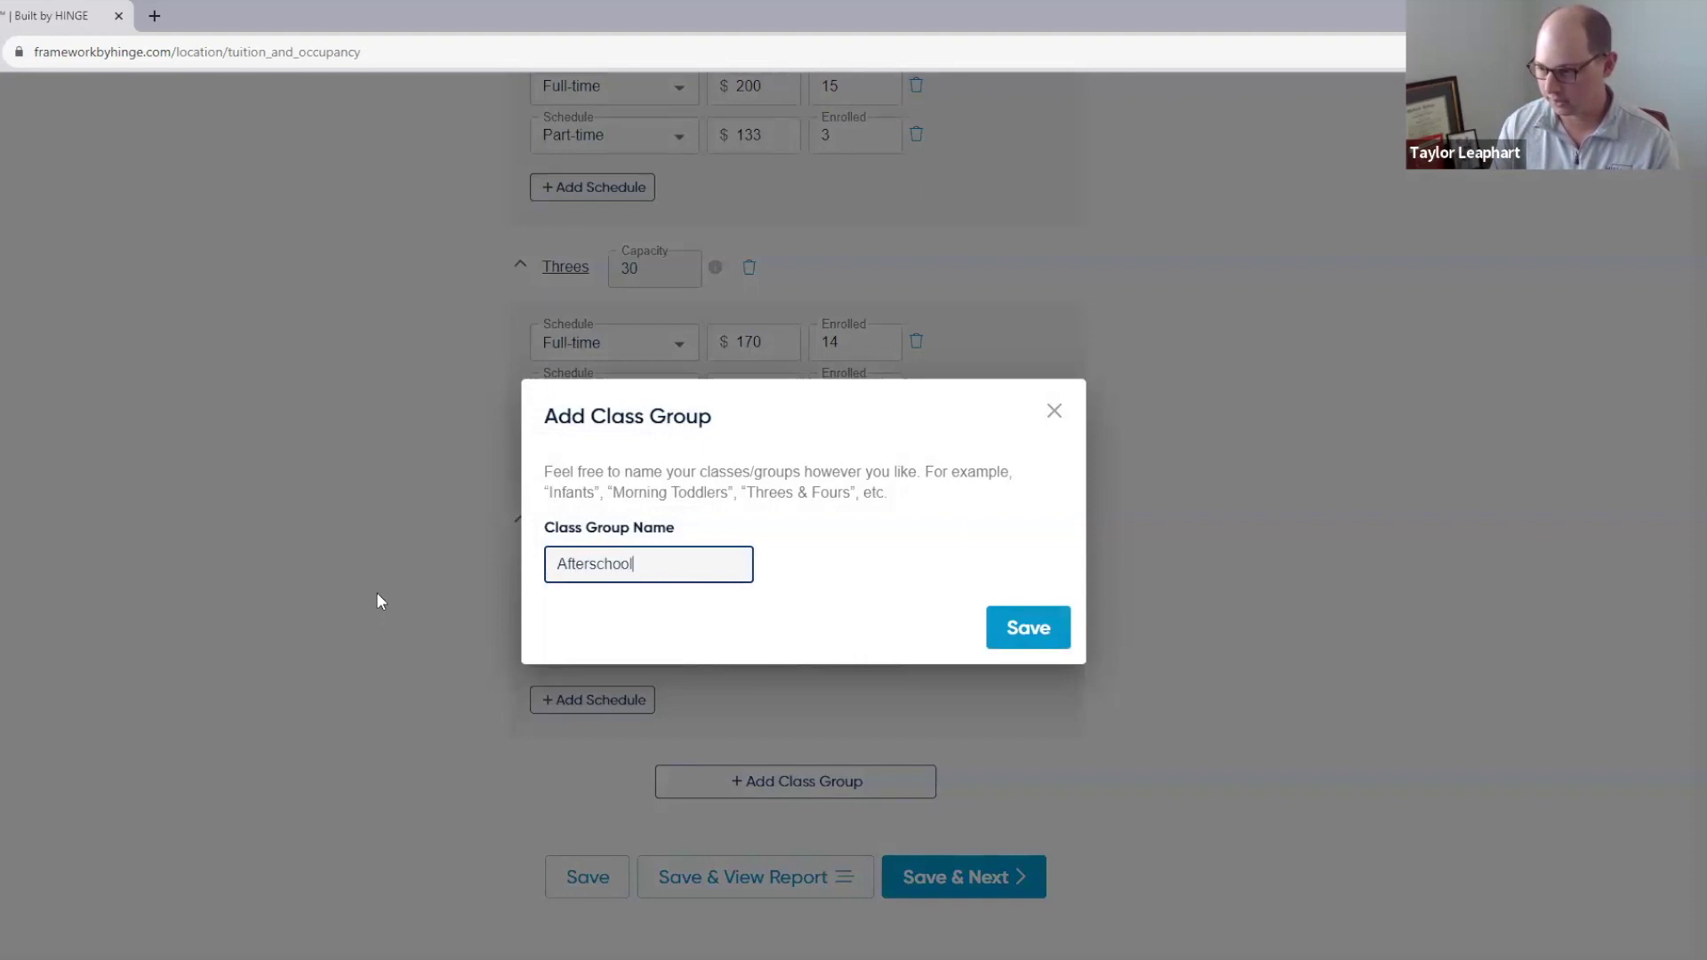
click(1024, 629)
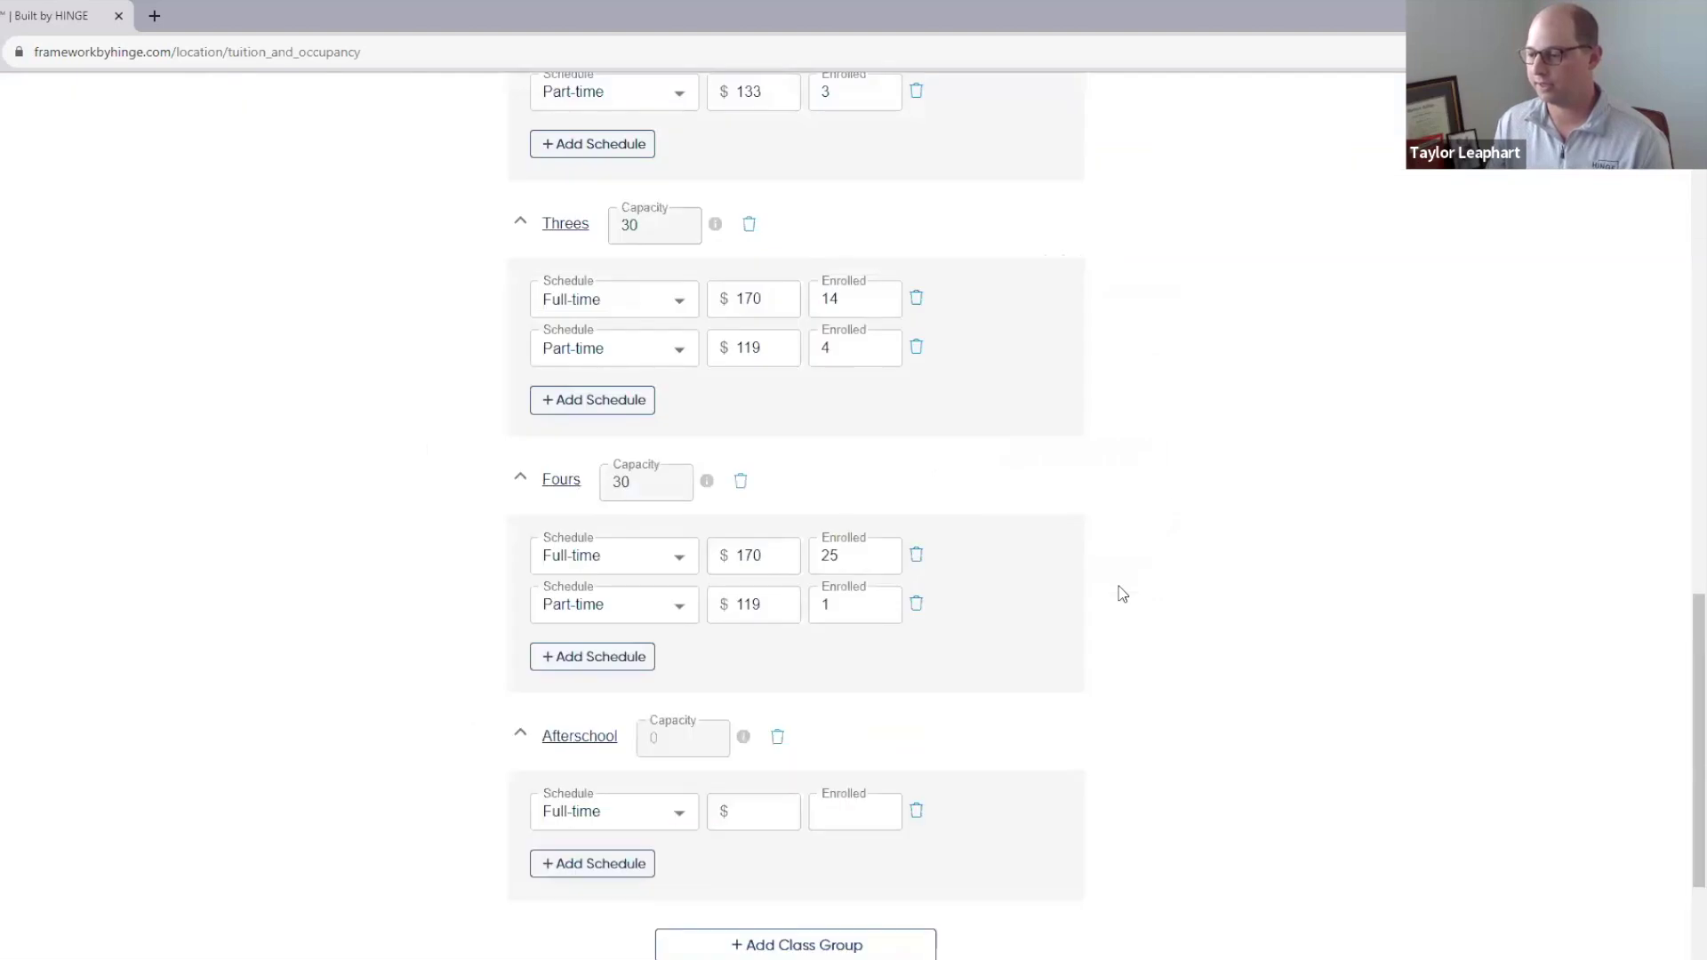
Step: Set the Afterschool group's capacity to 30 and keep its schedule rows expanded
click(677, 534)
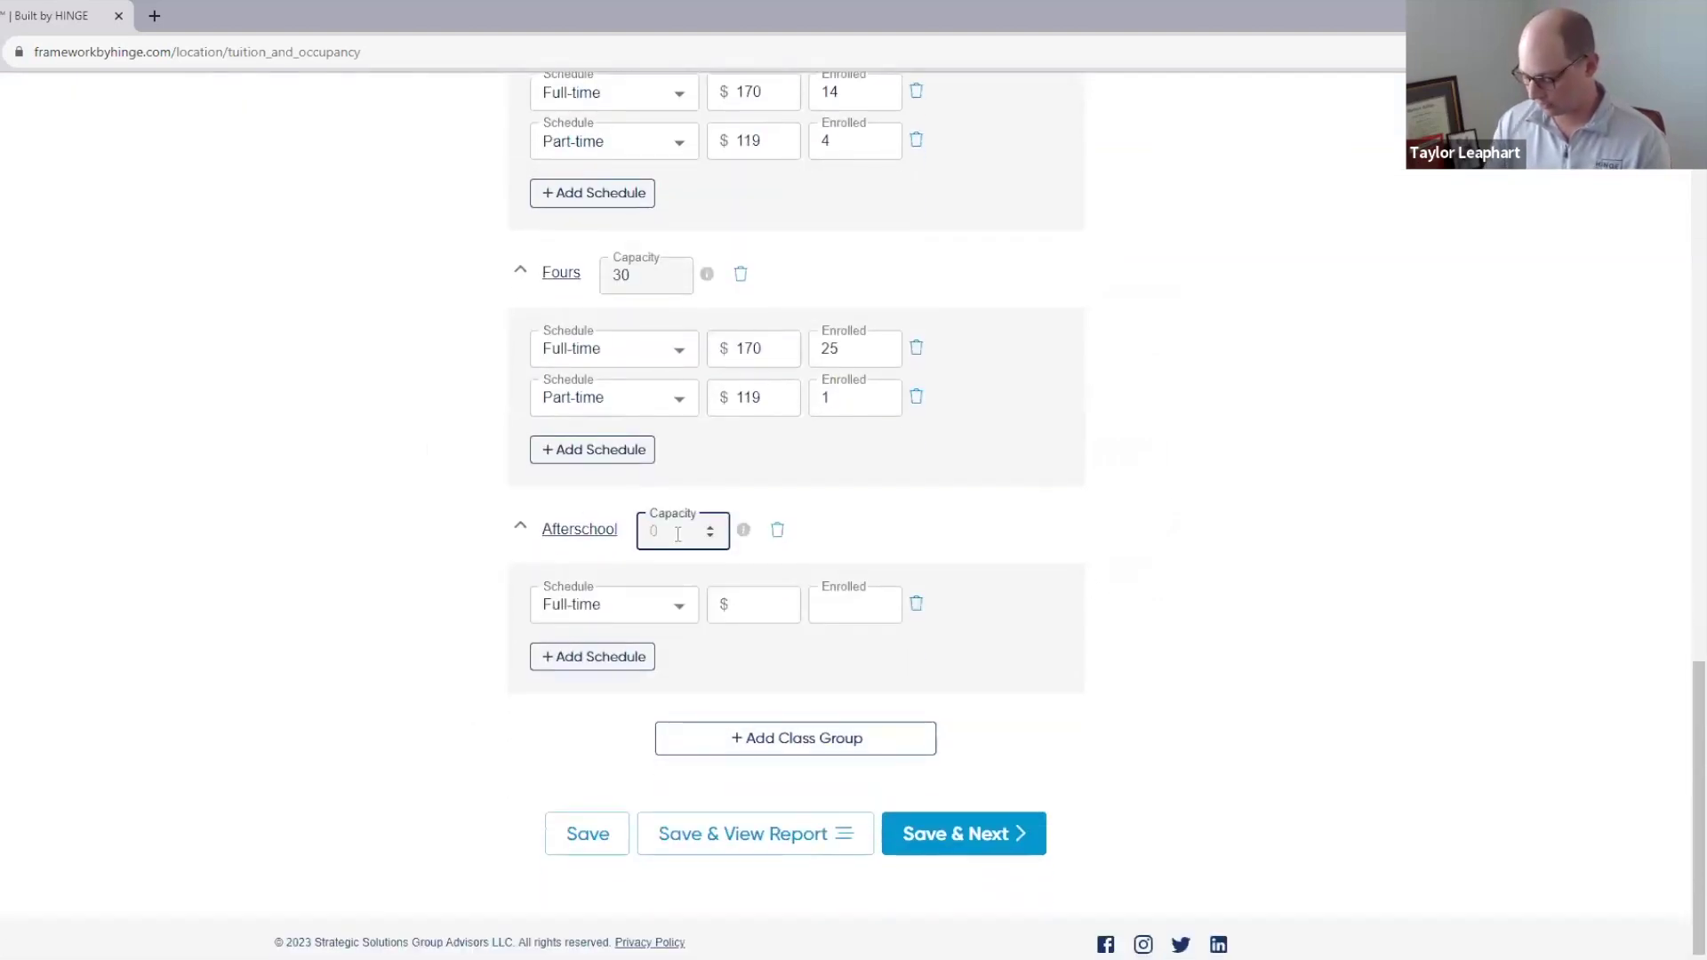
text(30)
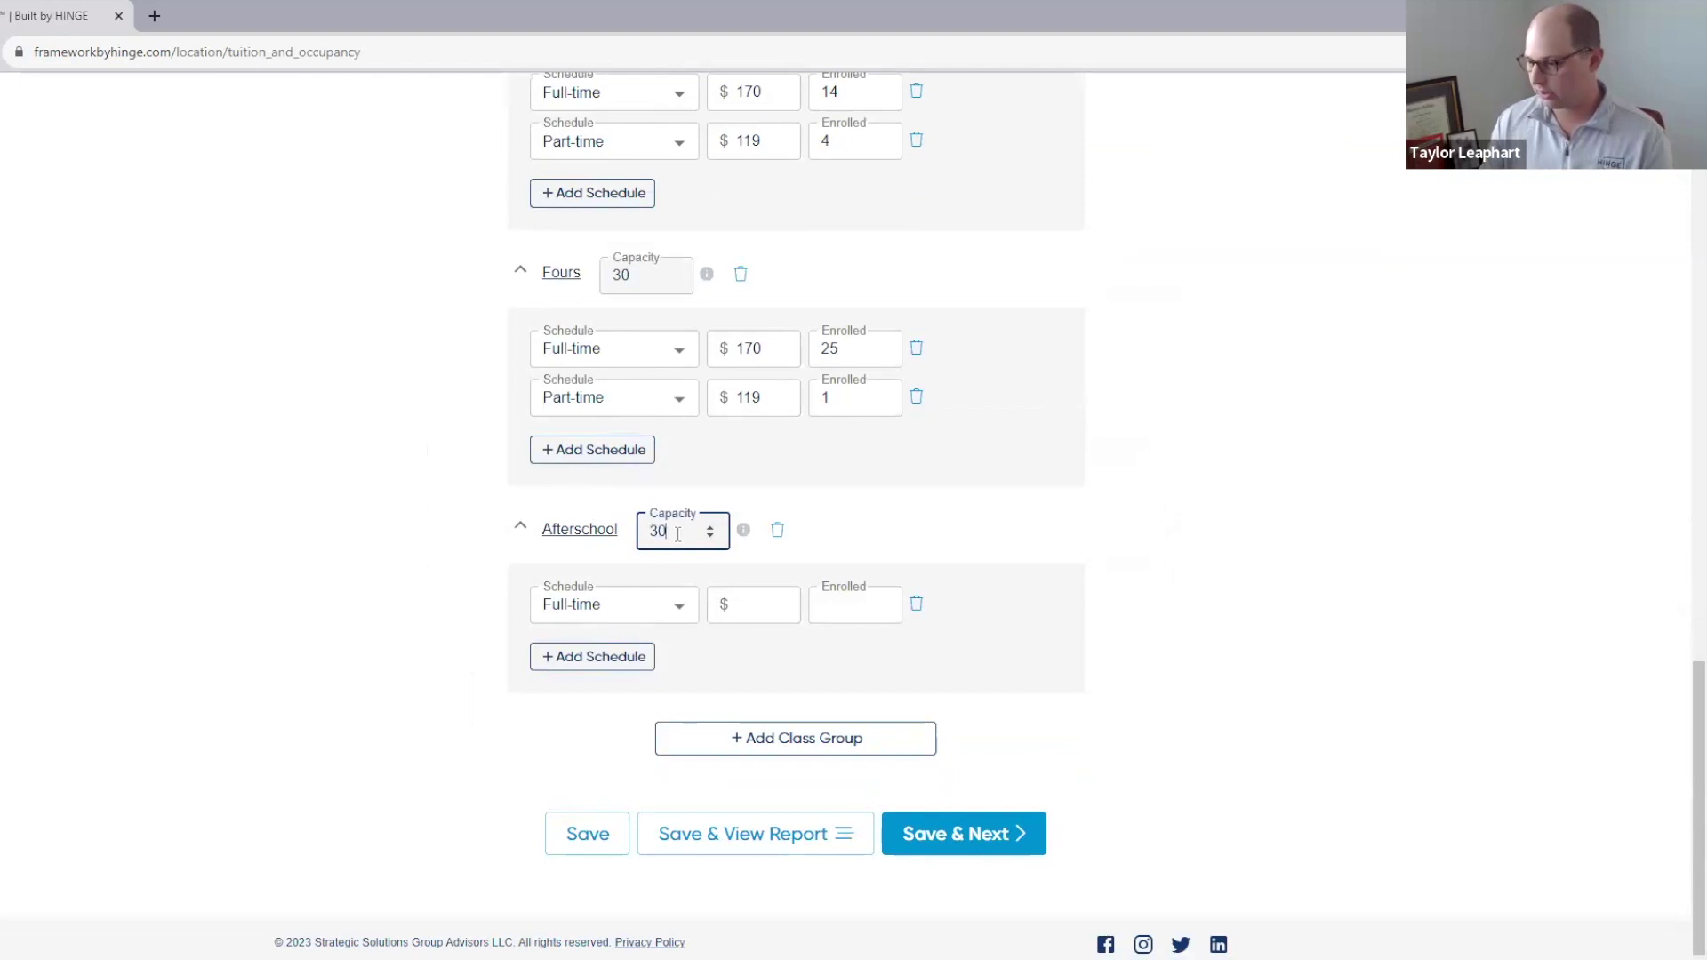
click(914, 534)
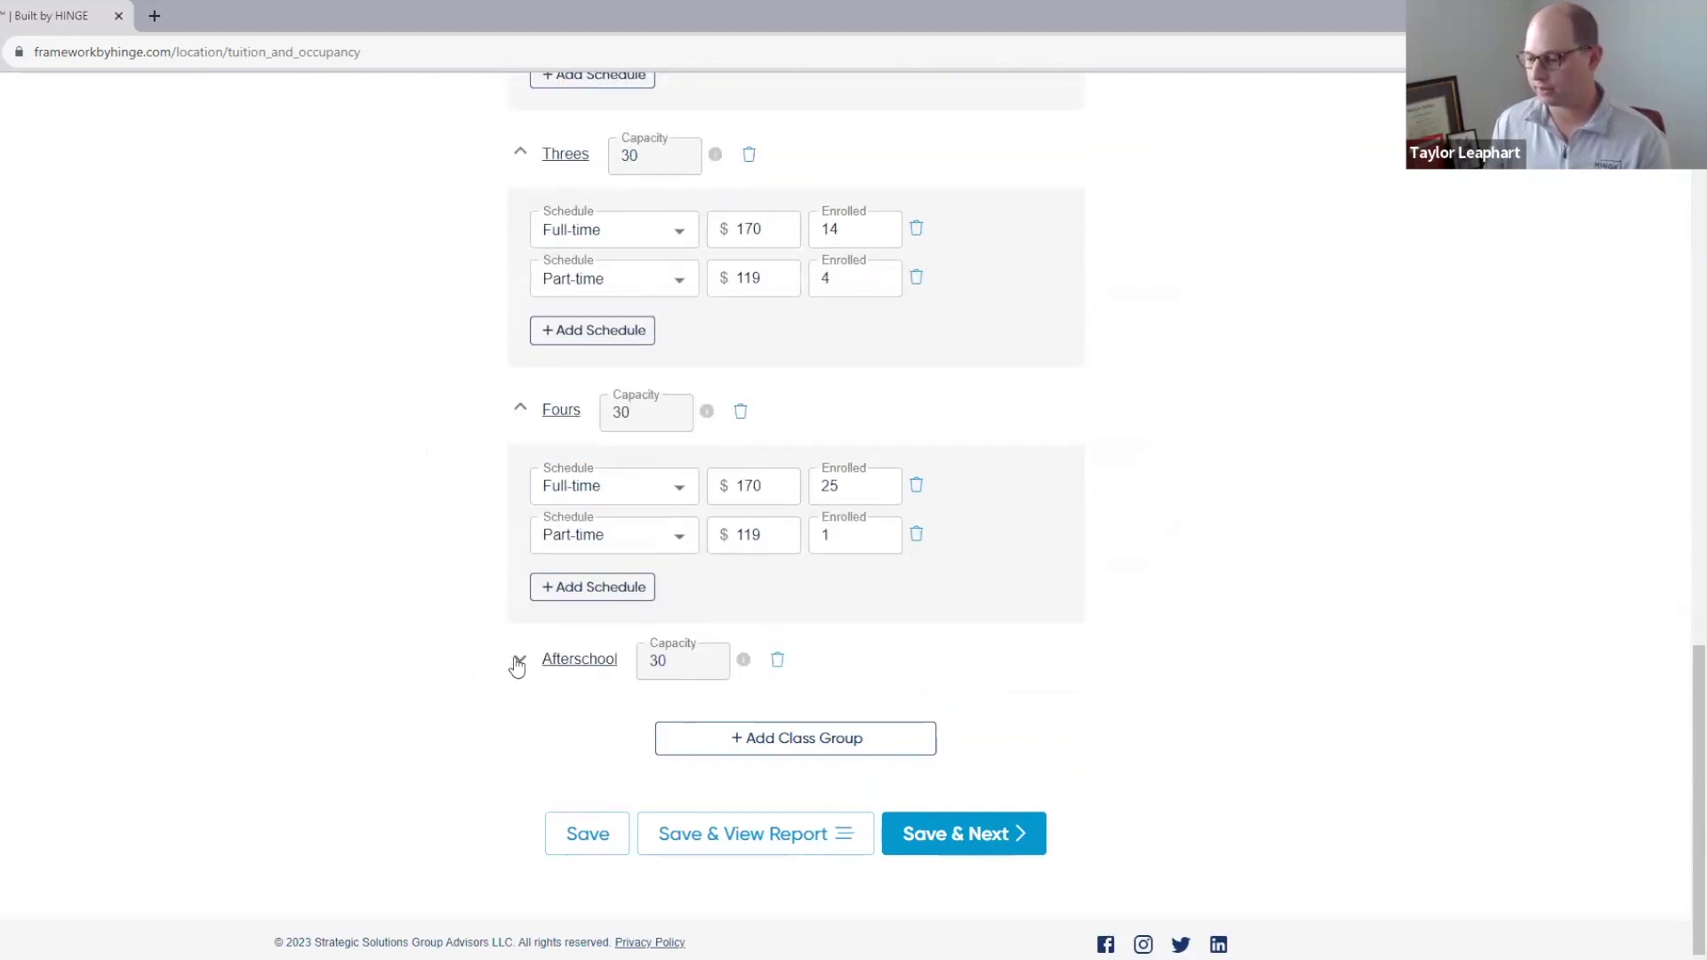
click(518, 663)
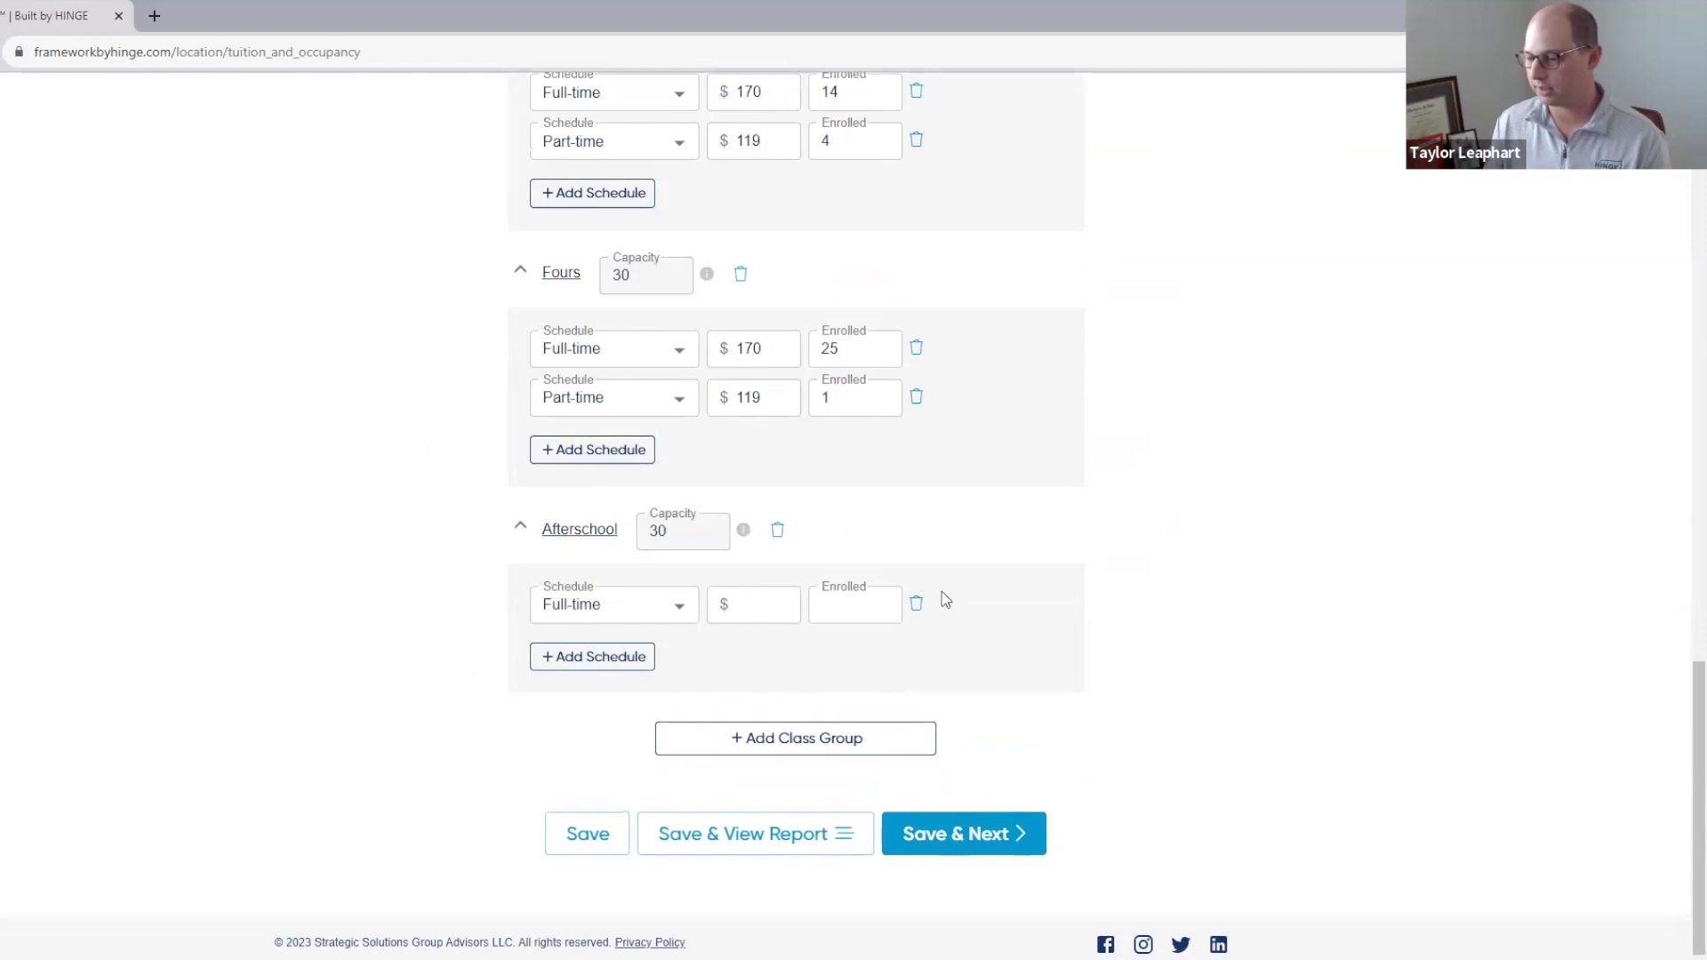
Step: Add a second schedule to the Afterschool group and set it to Part-time
click(625, 657)
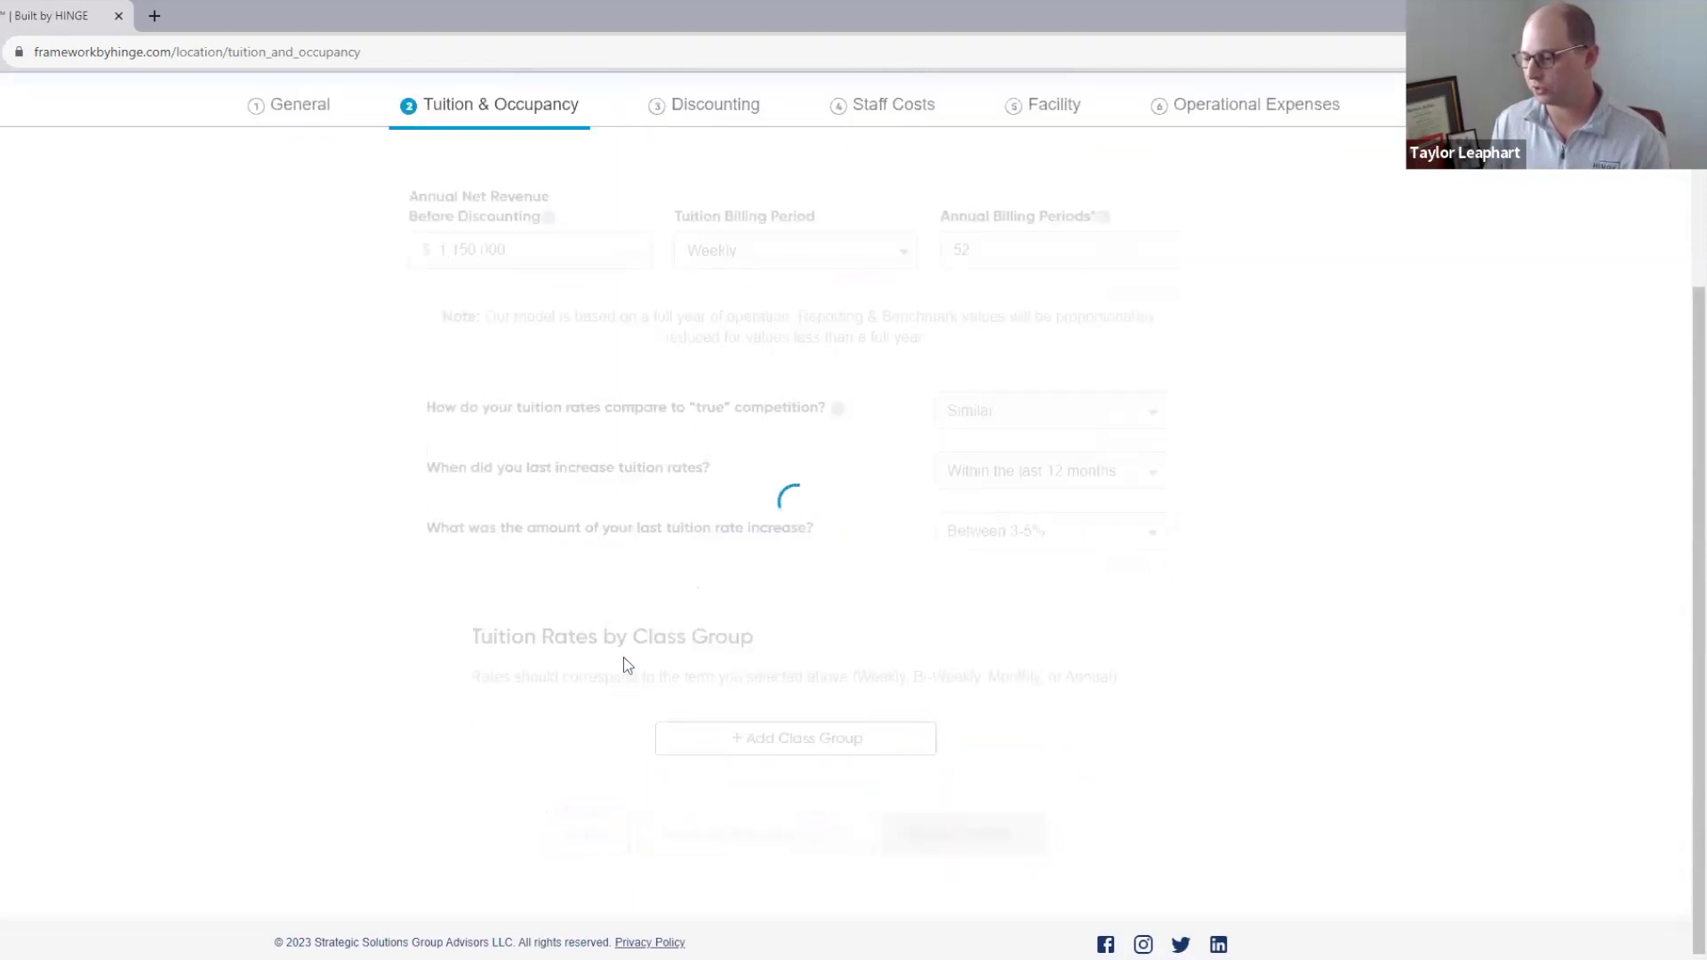
click(624, 663)
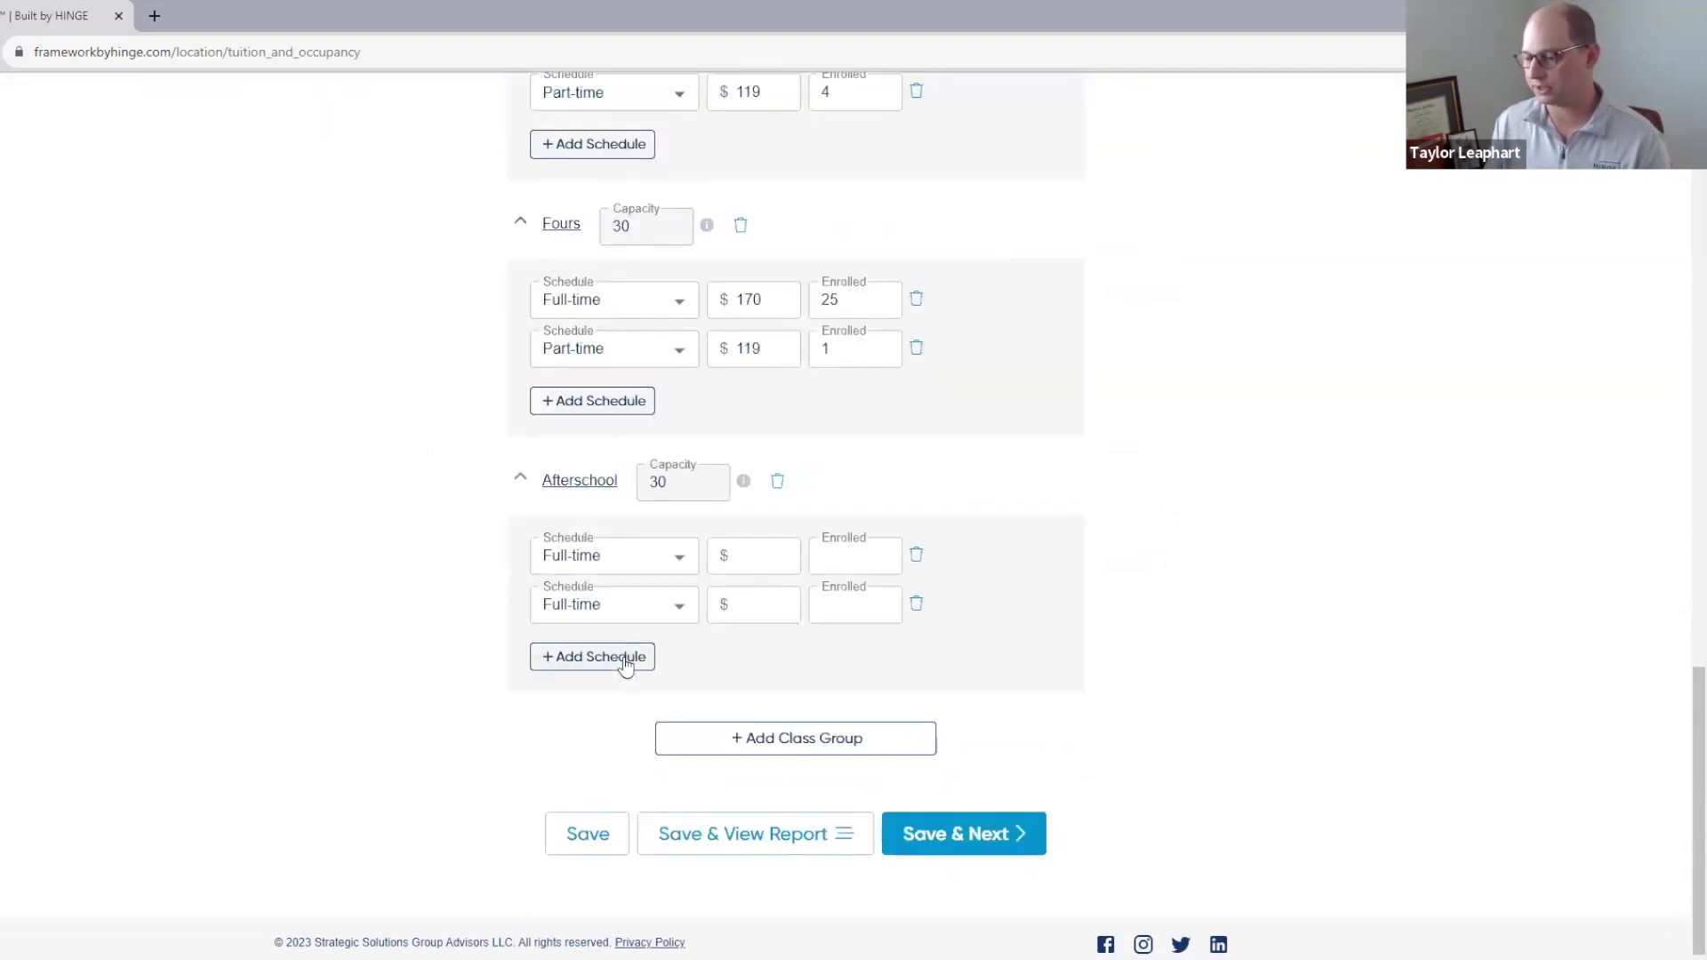
click(677, 610)
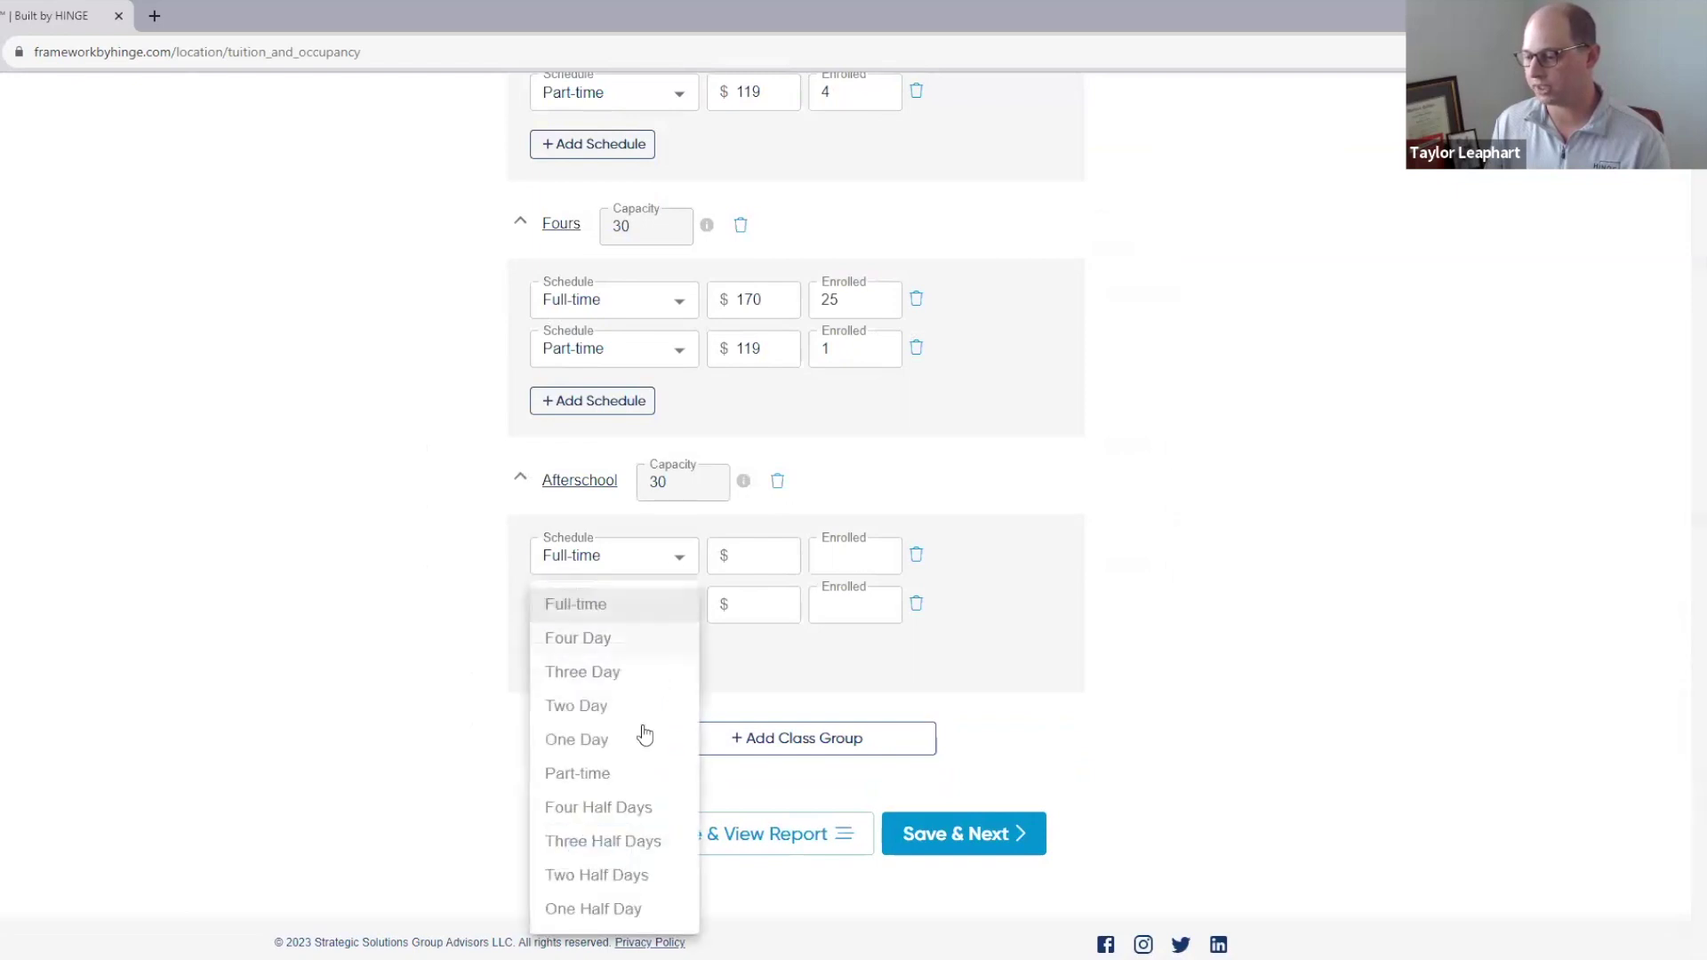
click(629, 768)
Step: Set the Afterschool tuition rates to $150 for the full-time schedule and $100 for the part-time schedule
click(763, 554)
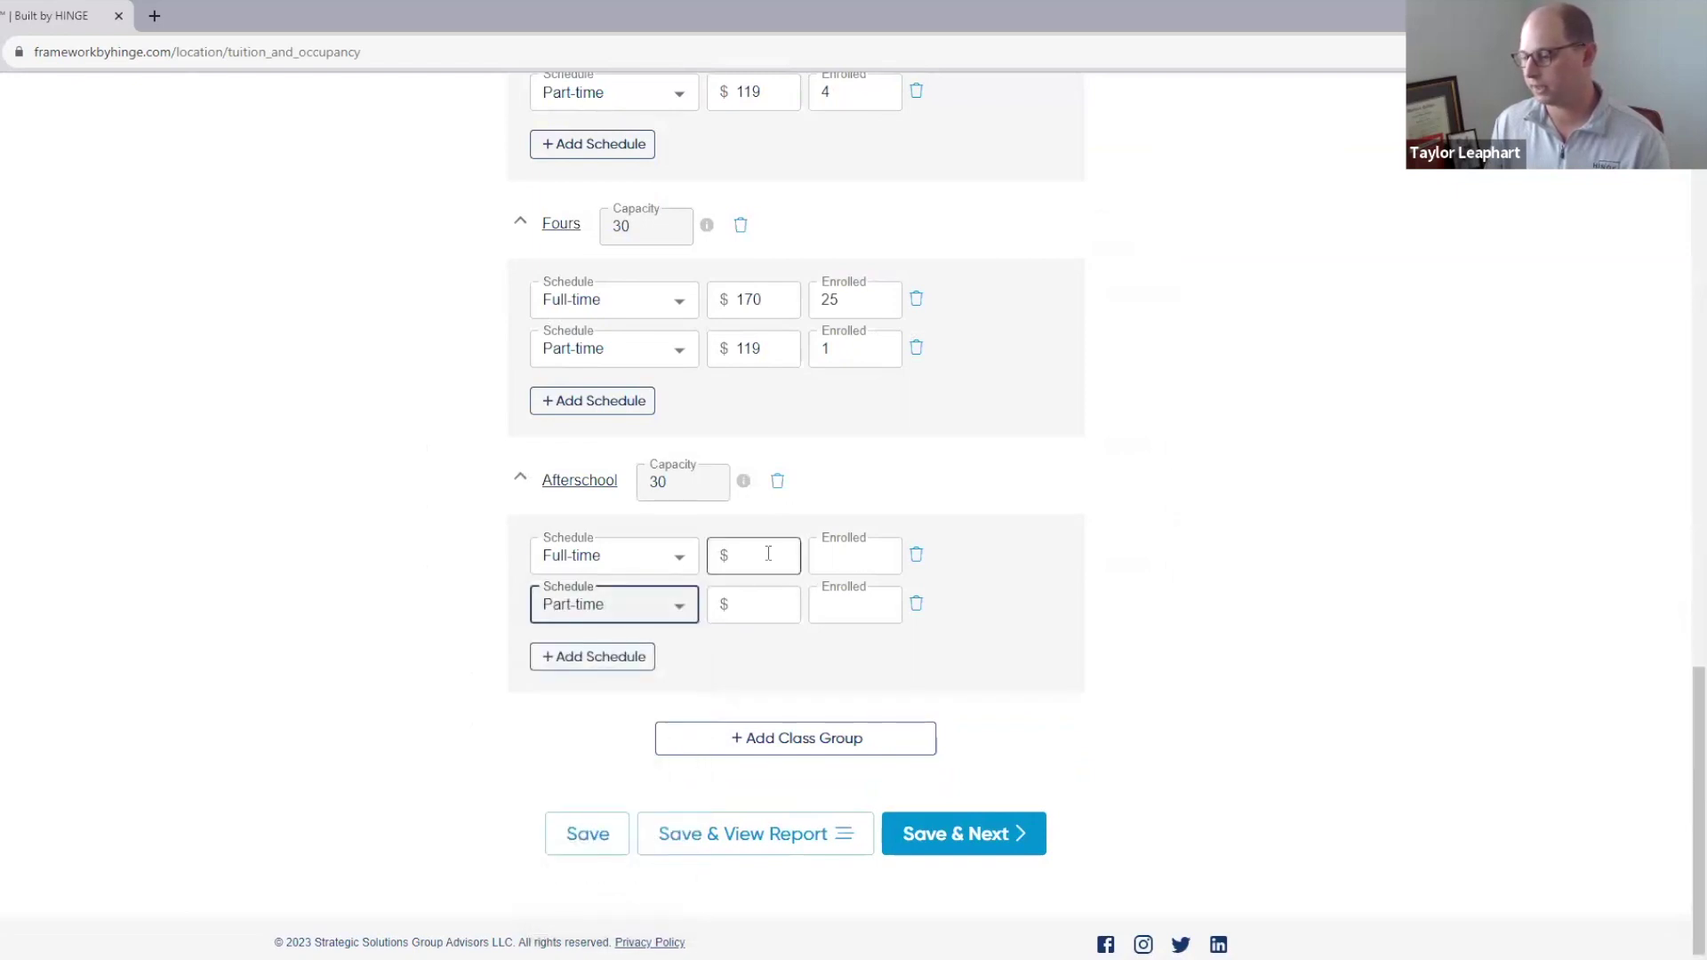
text(150)
click(756, 605)
text(100)
Step: Enter the Afterschool enrollment as 22 full-time and 4 part-time children
click(858, 560)
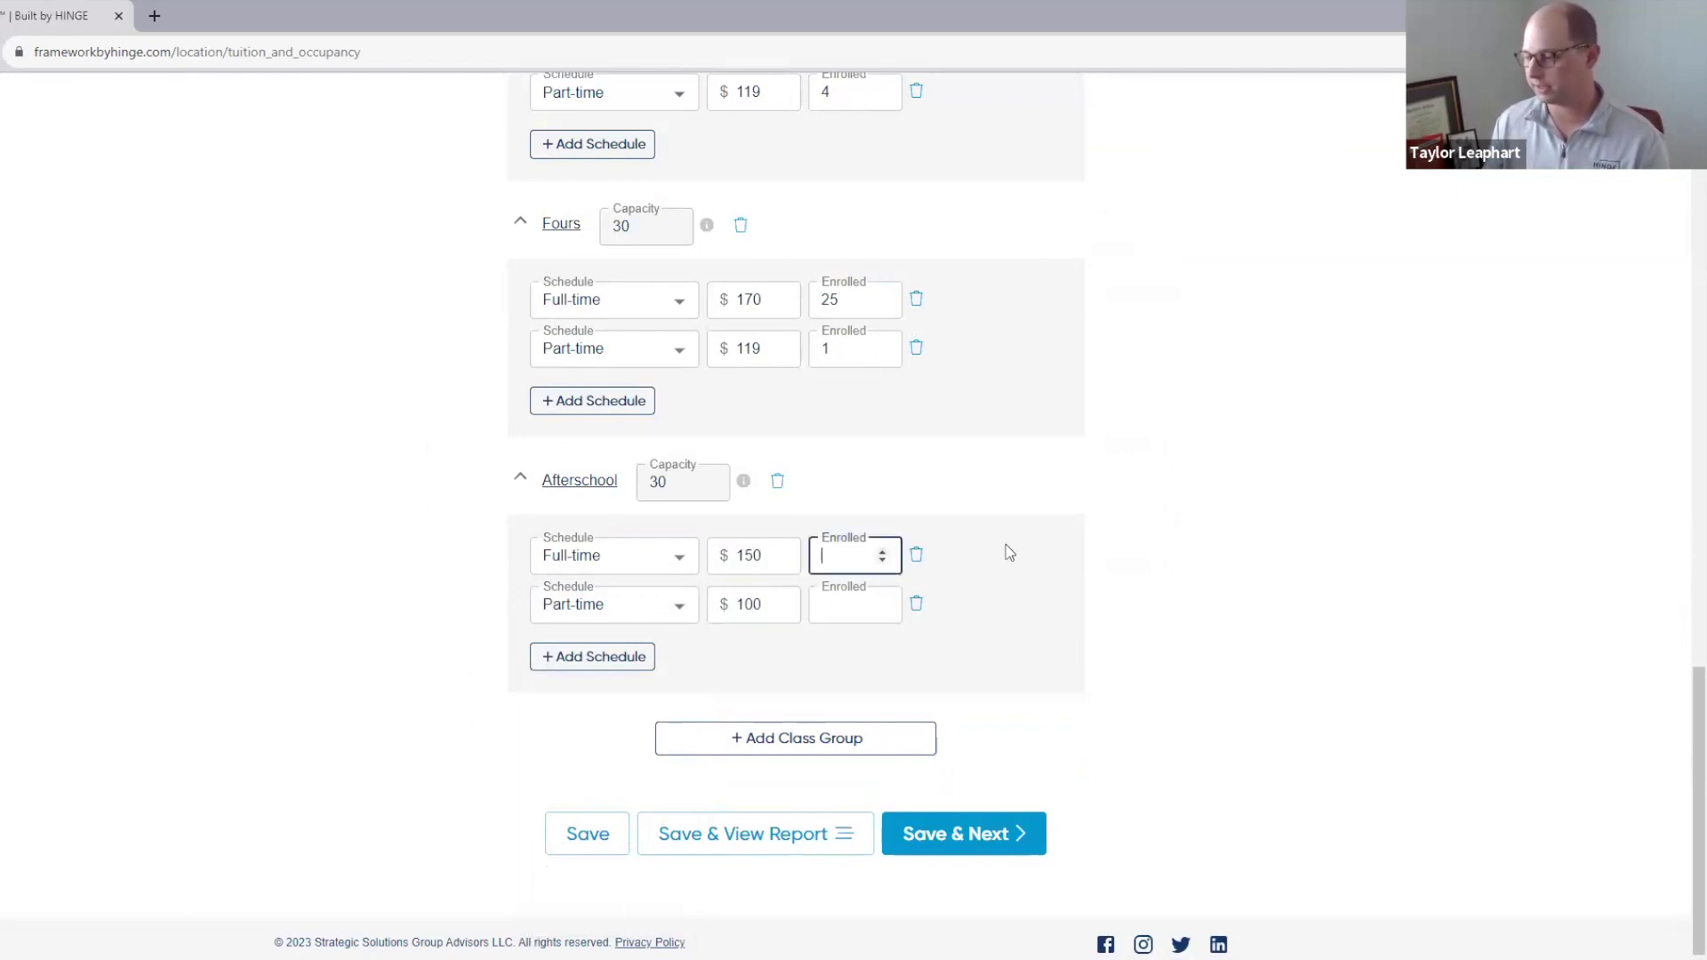
text(22)
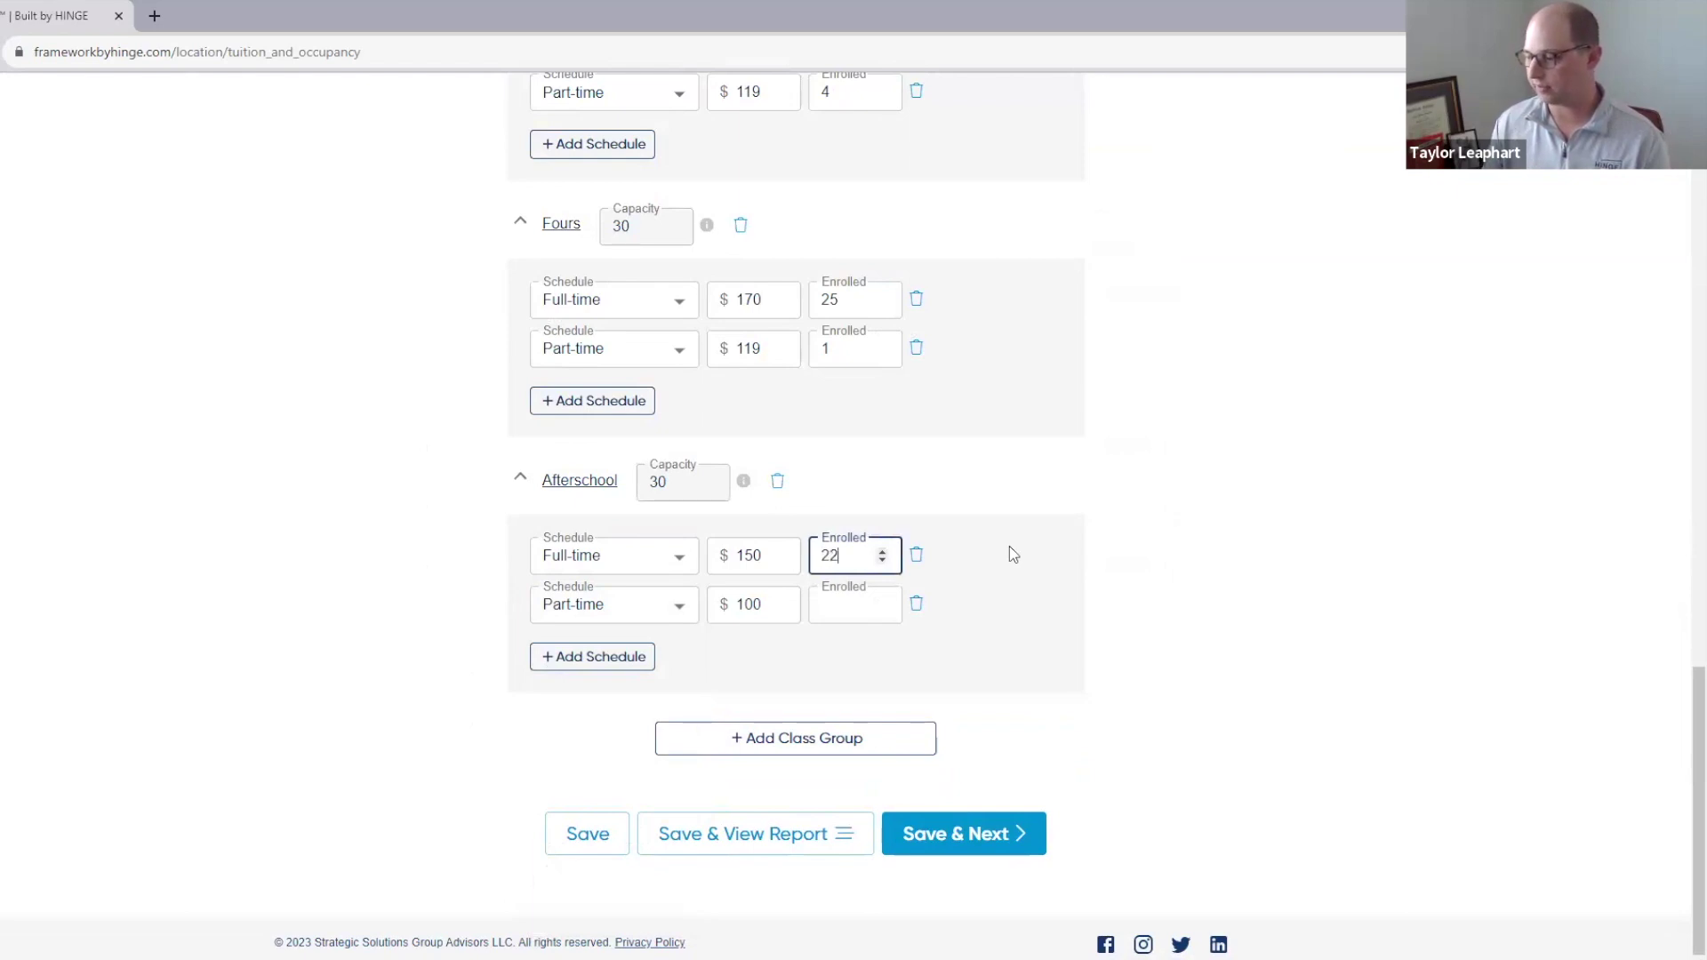
click(851, 607)
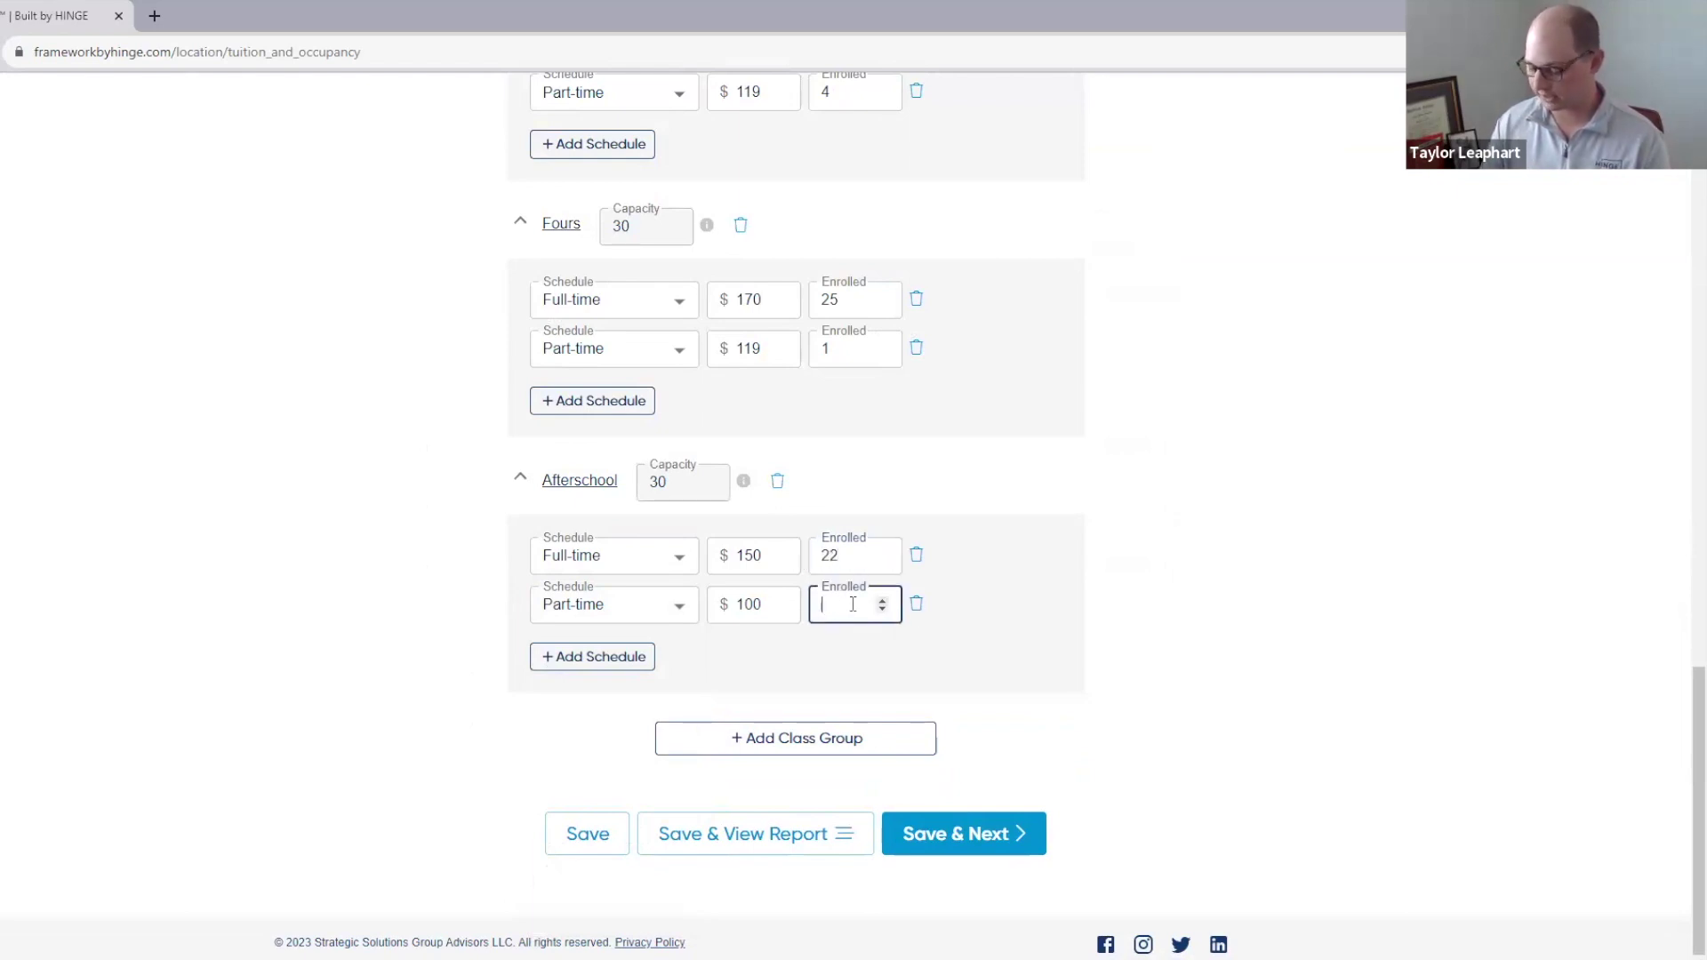
text(4)
click(876, 656)
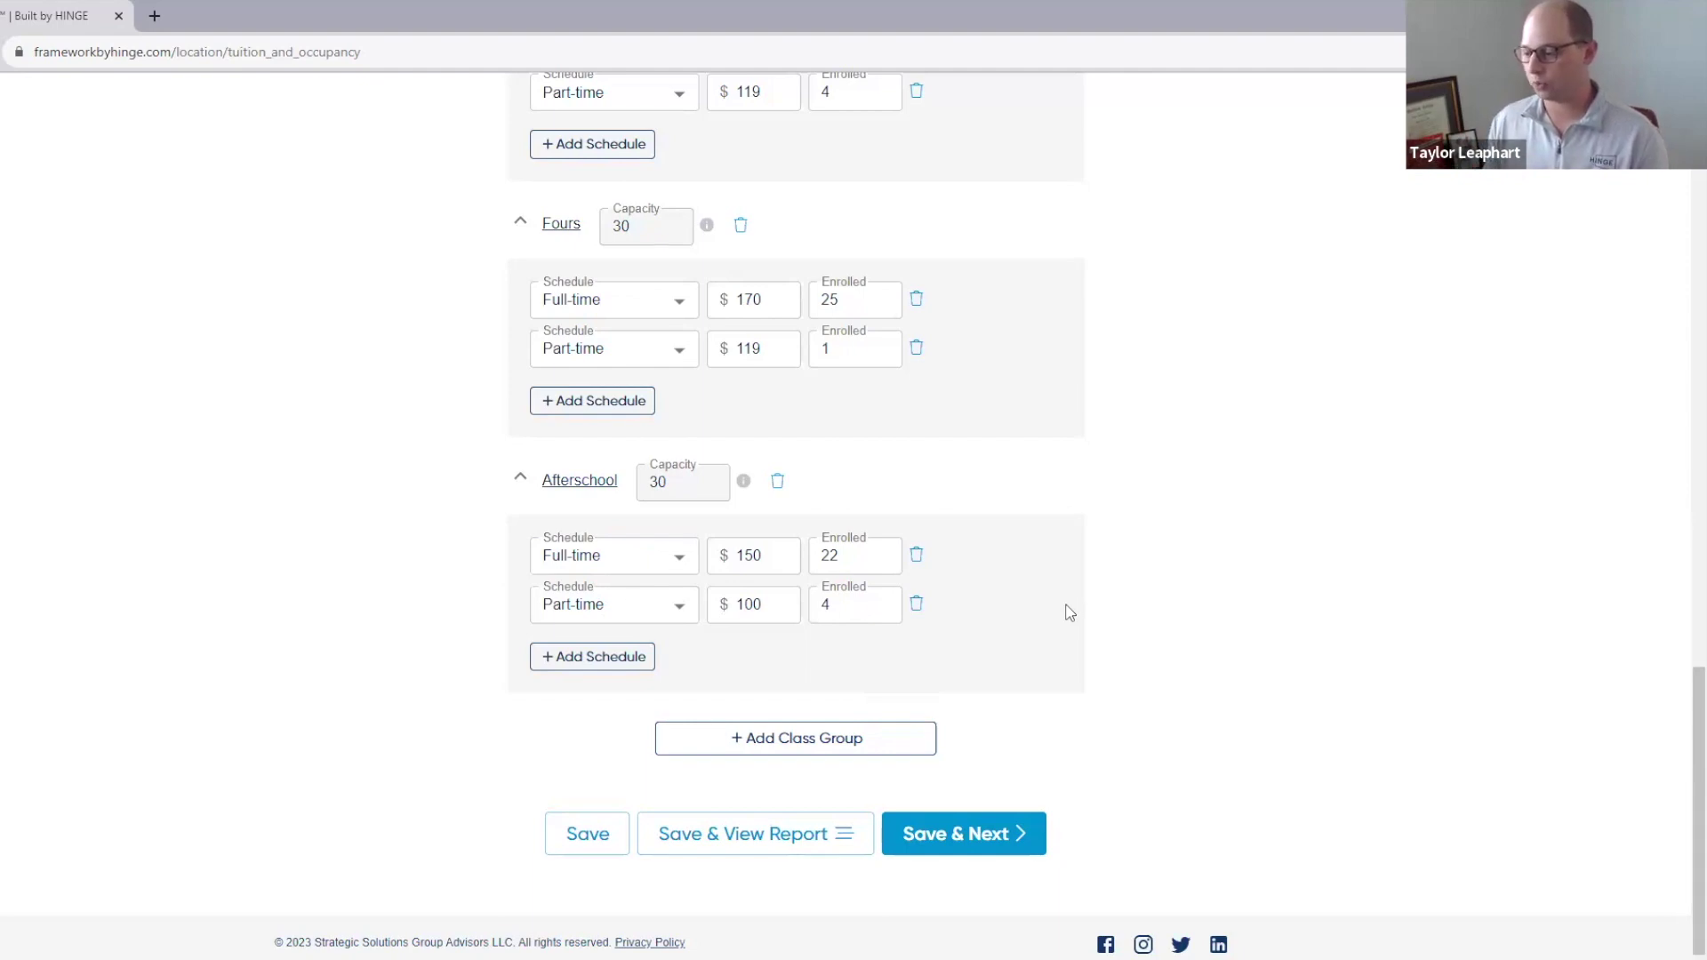
scroll(1070, 613, up, 3)
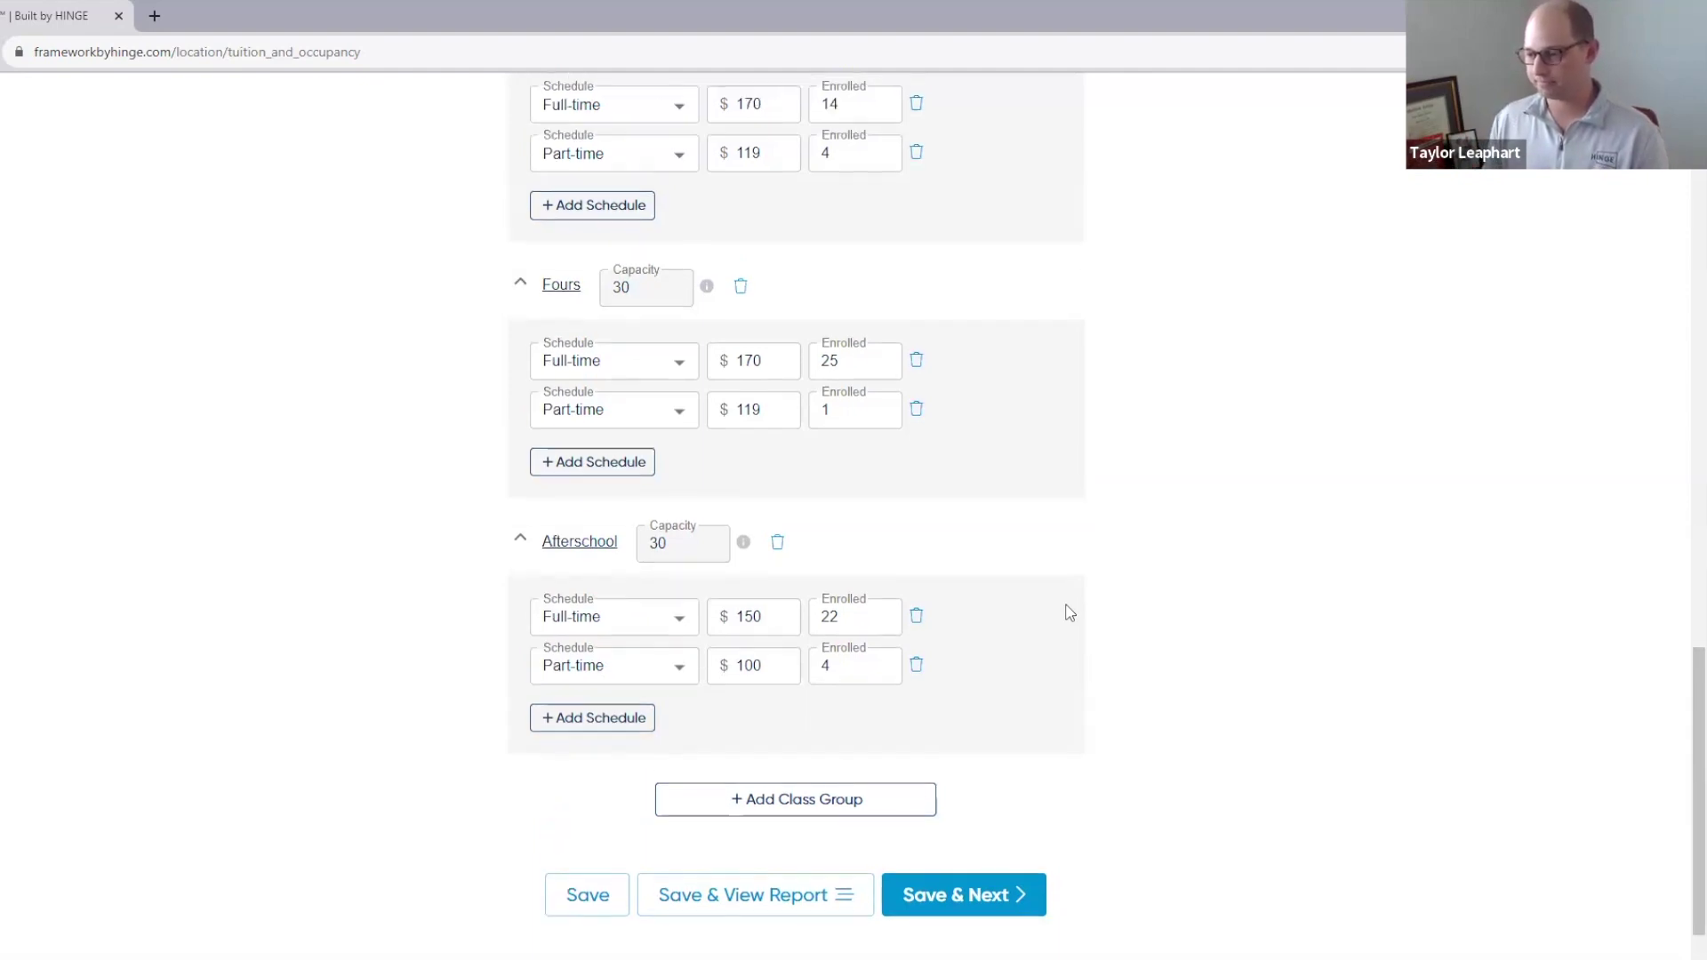
scroll(1069, 612, up, 3)
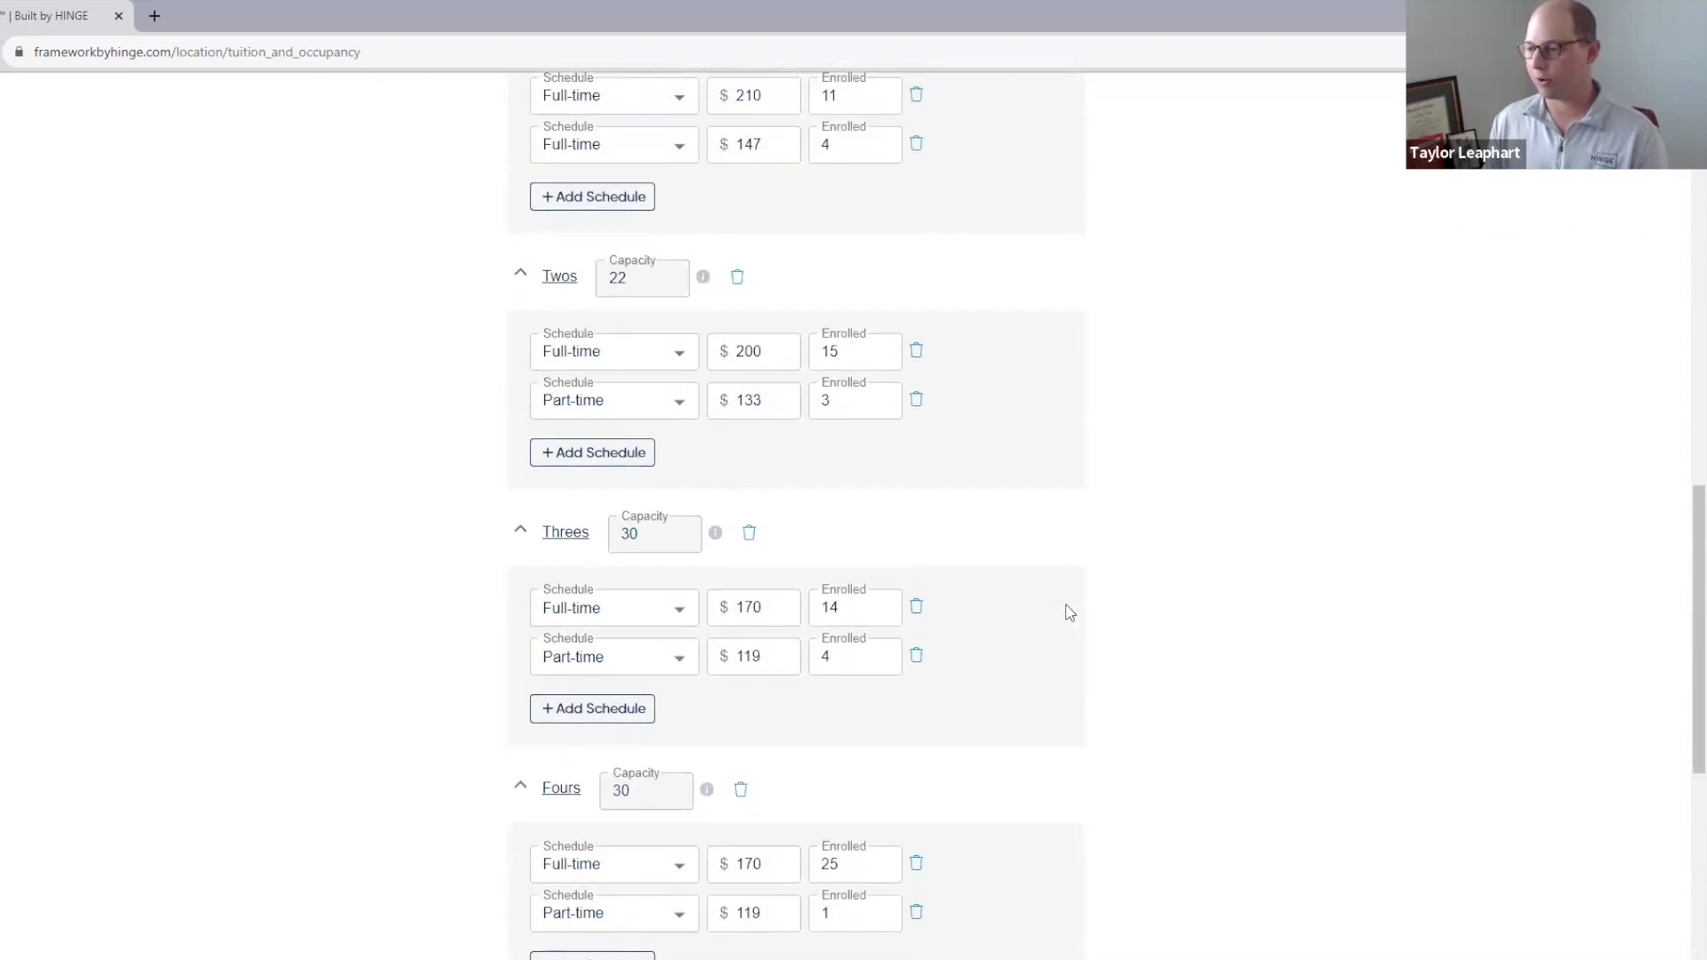
Step: Review the tuition rates and enrollment of all class groups, then save them and continue to Discounting
scroll(1070, 613, up, 5)
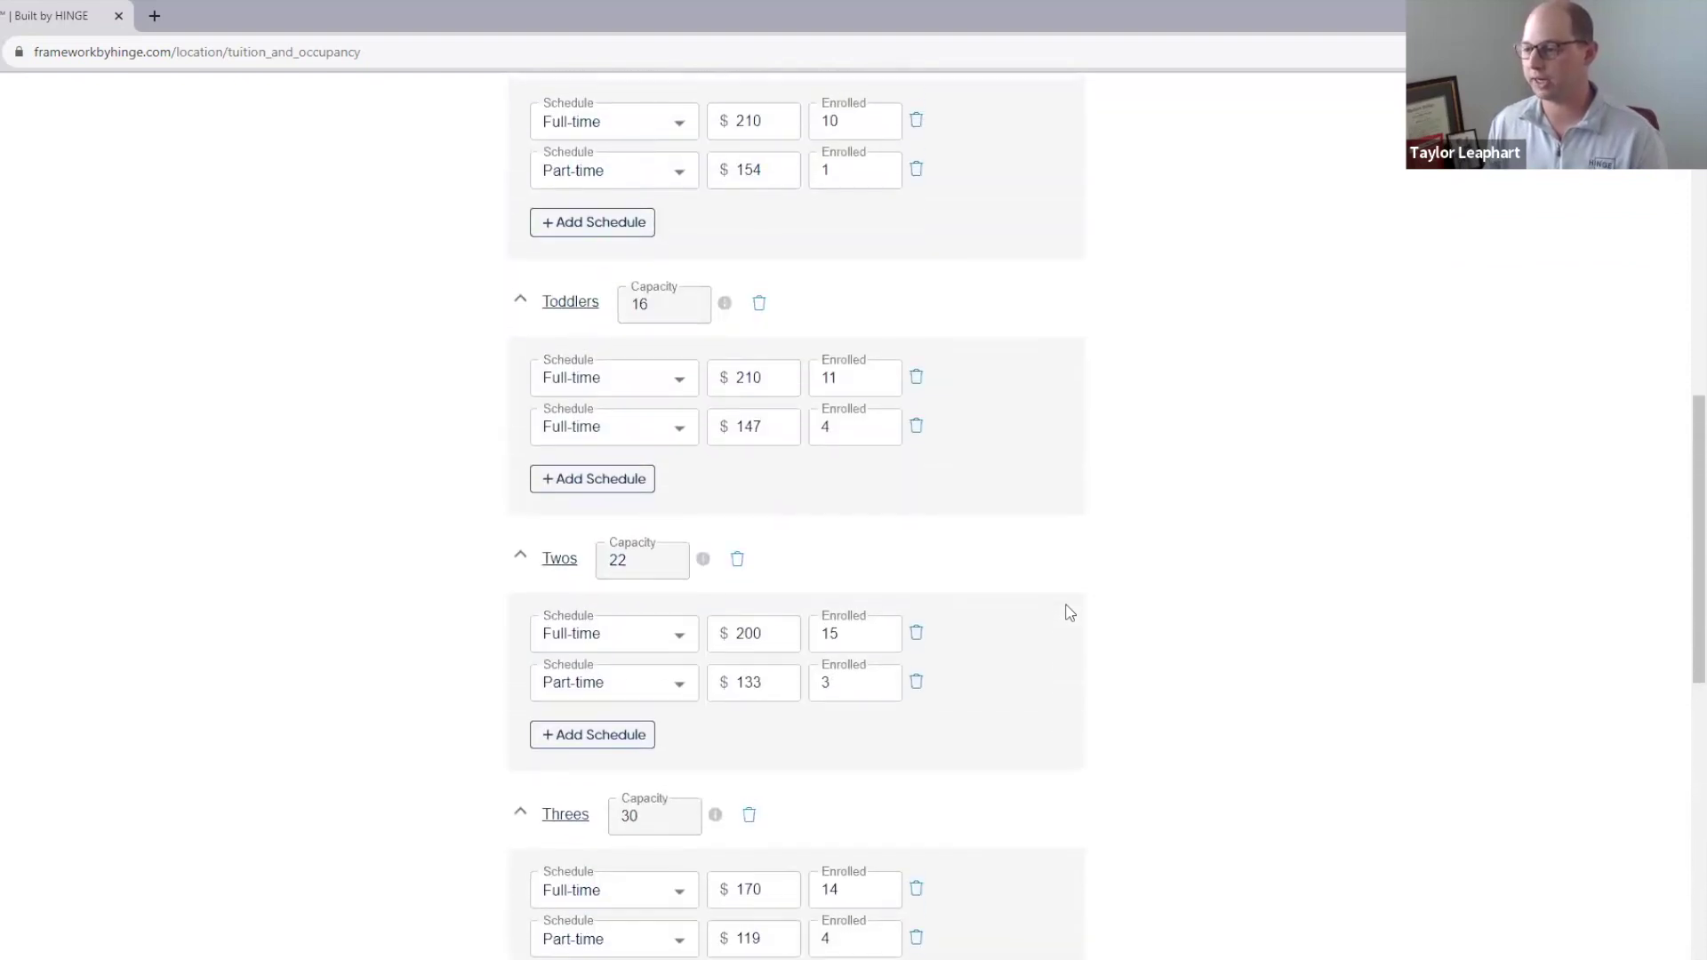
scroll(1070, 613, up, 1)
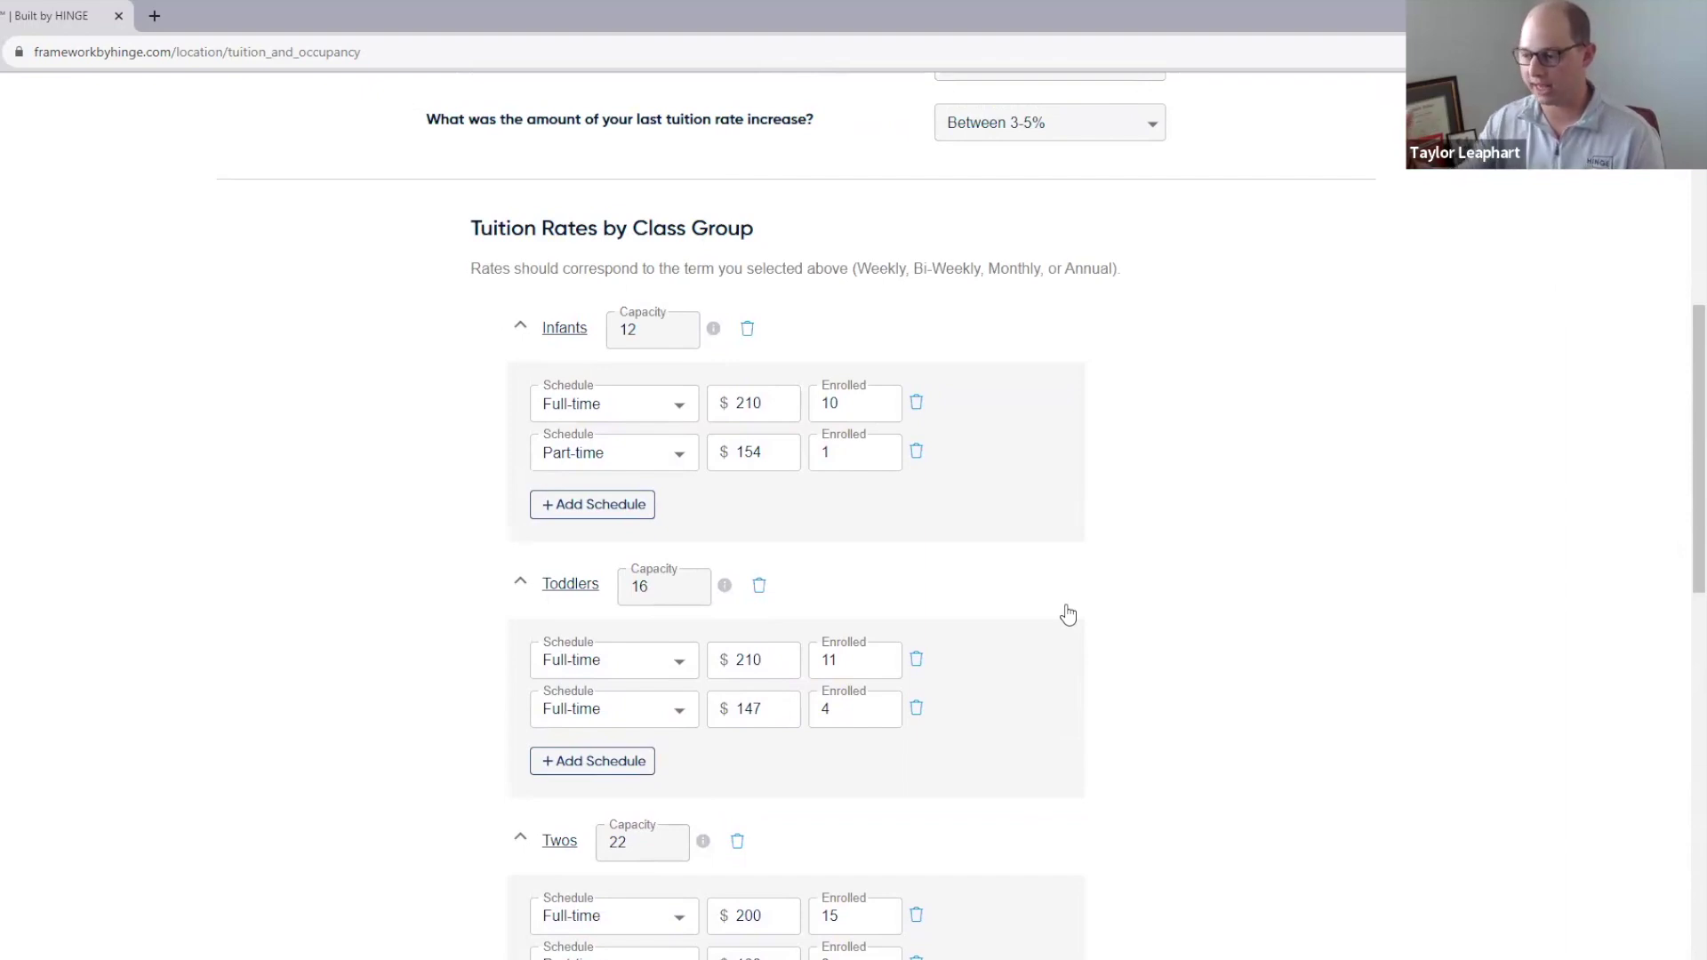
scroll(1068, 615, down, 1)
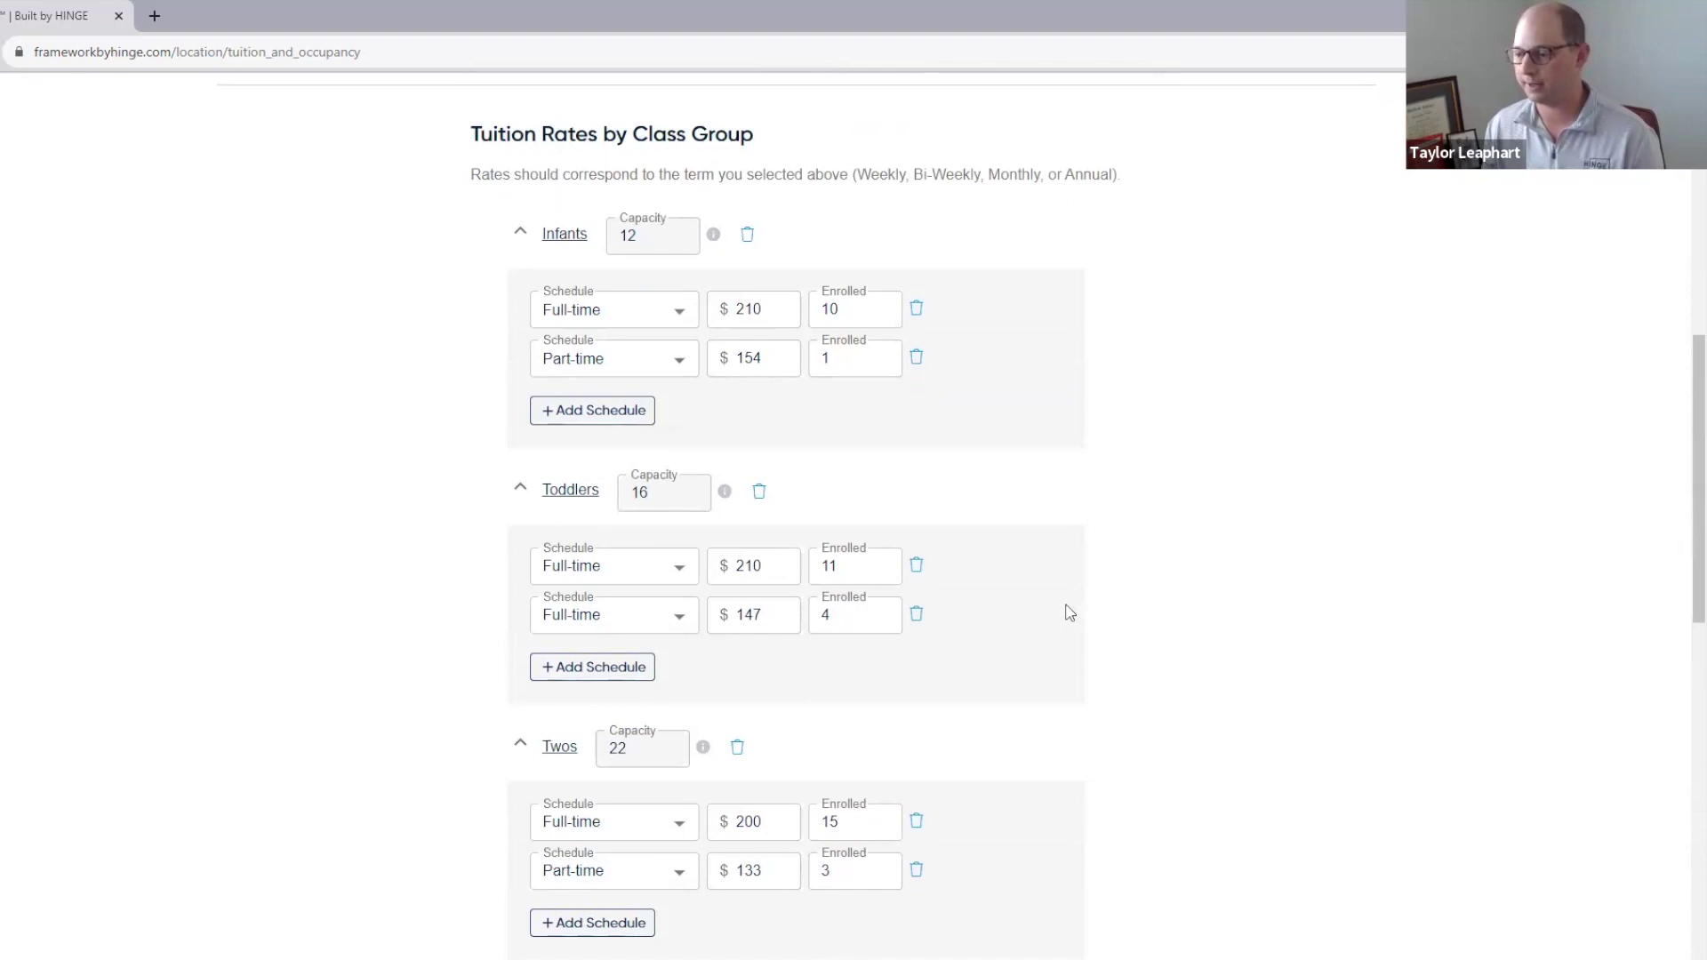
scroll(1070, 613, up, 4)
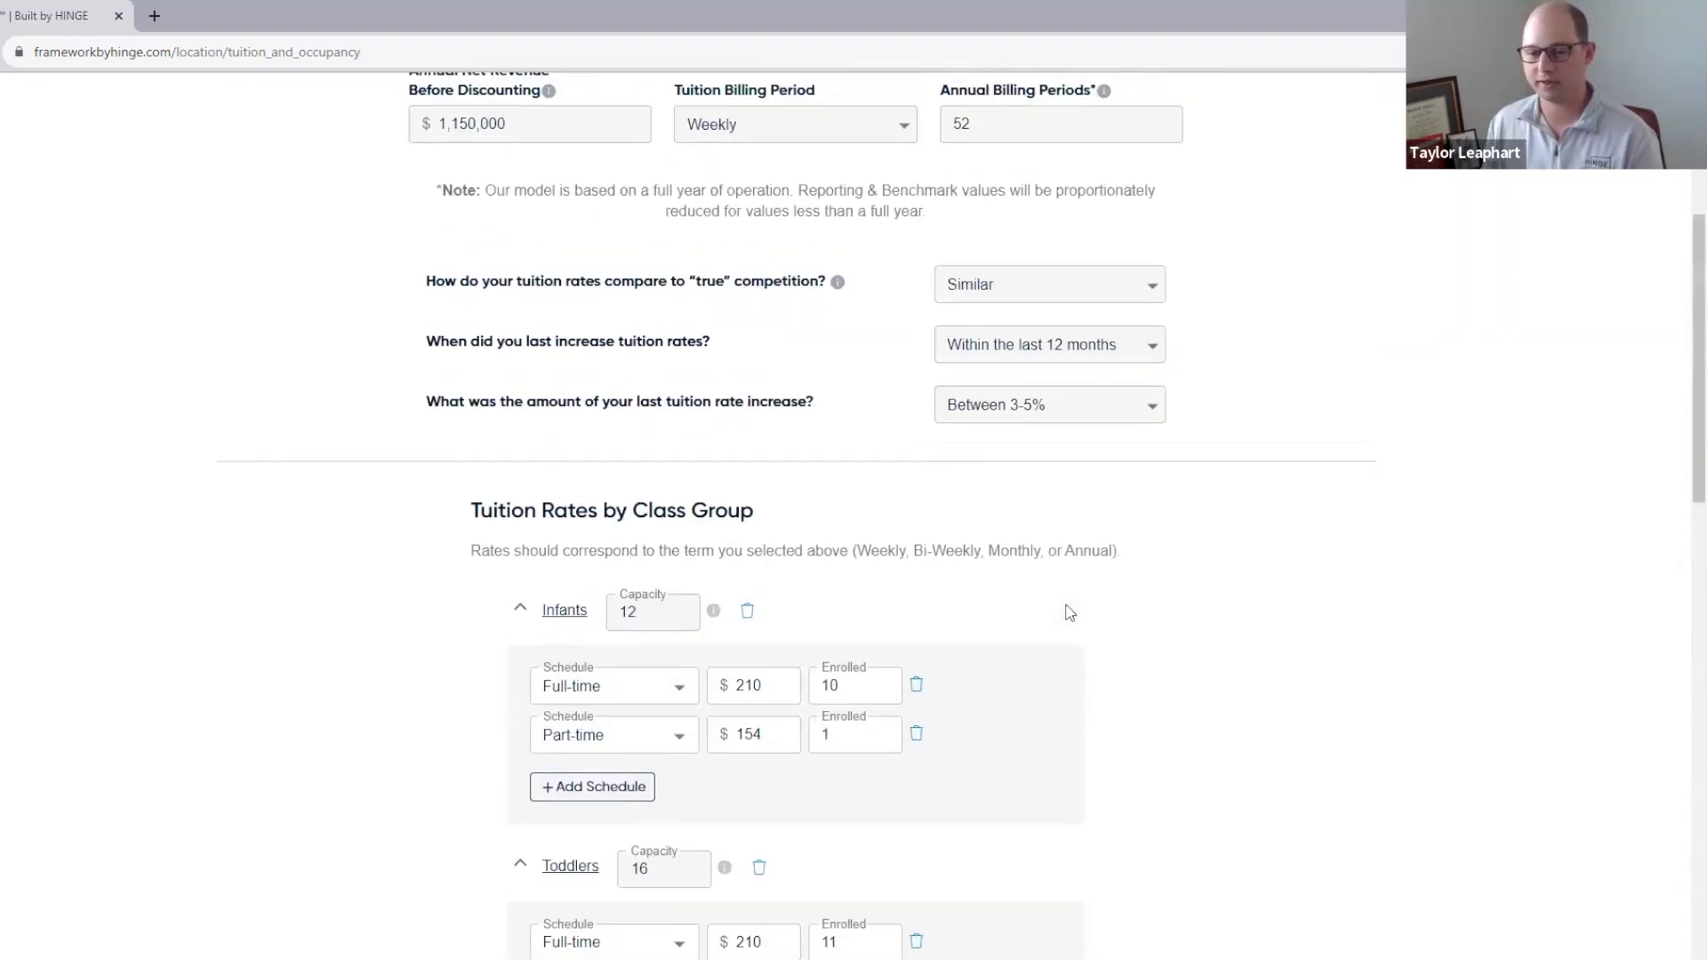
scroll(1067, 615, up, 3)
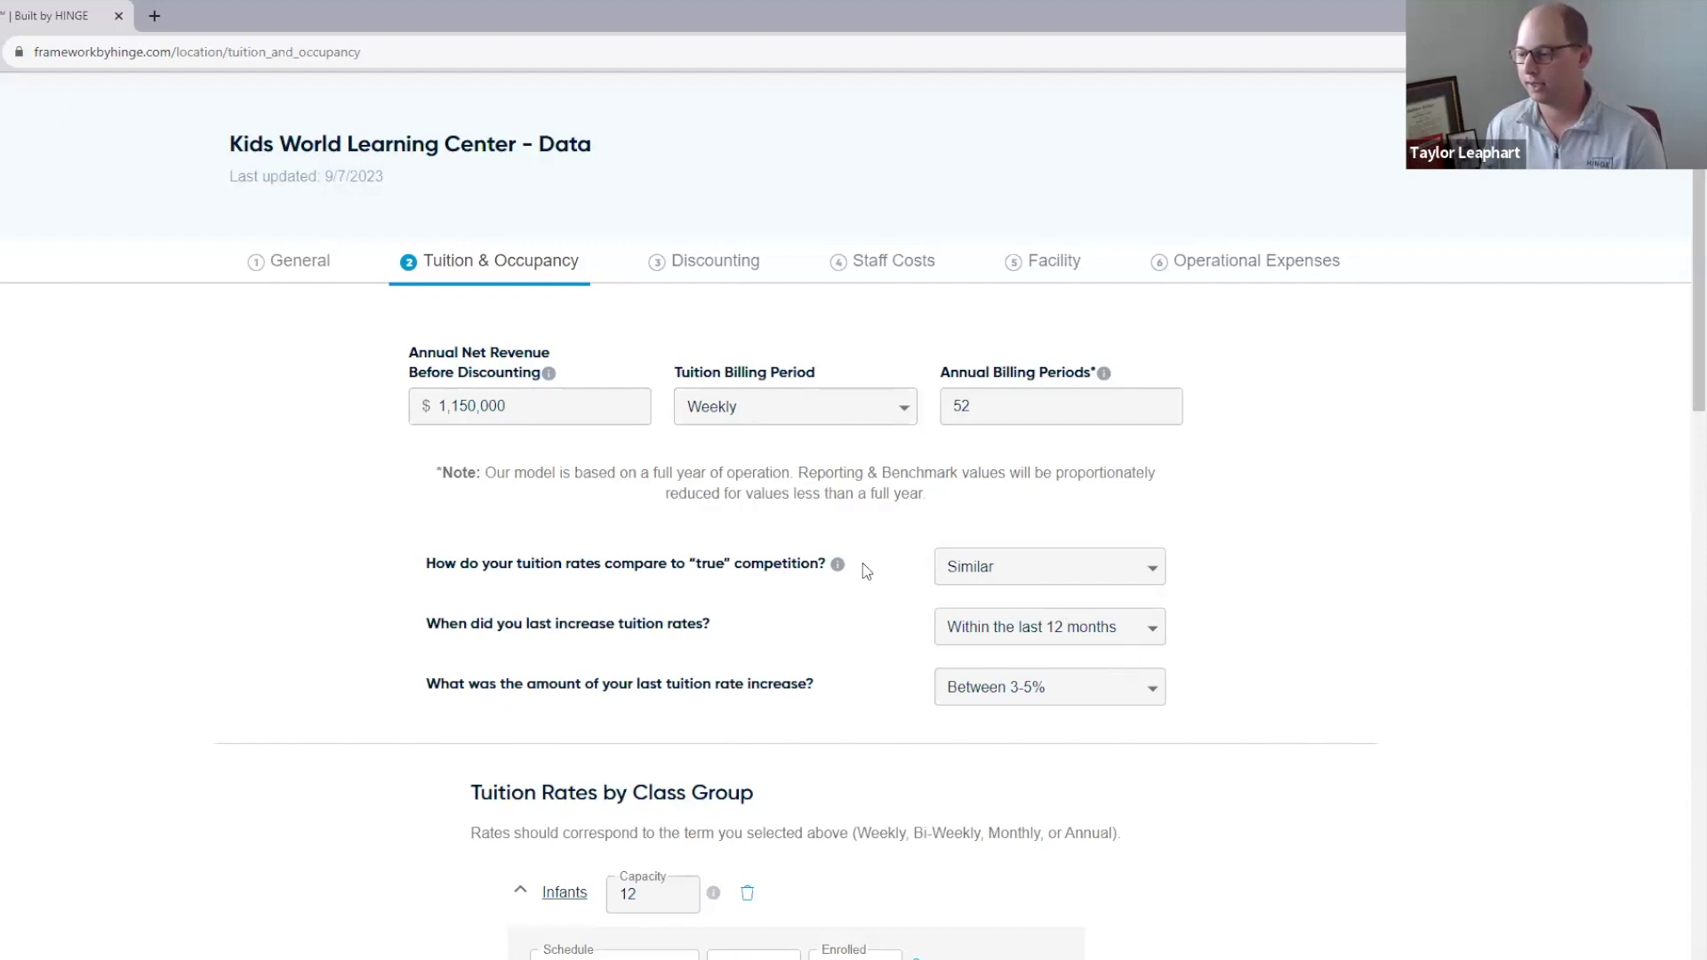
scroll(818, 565, down, 19)
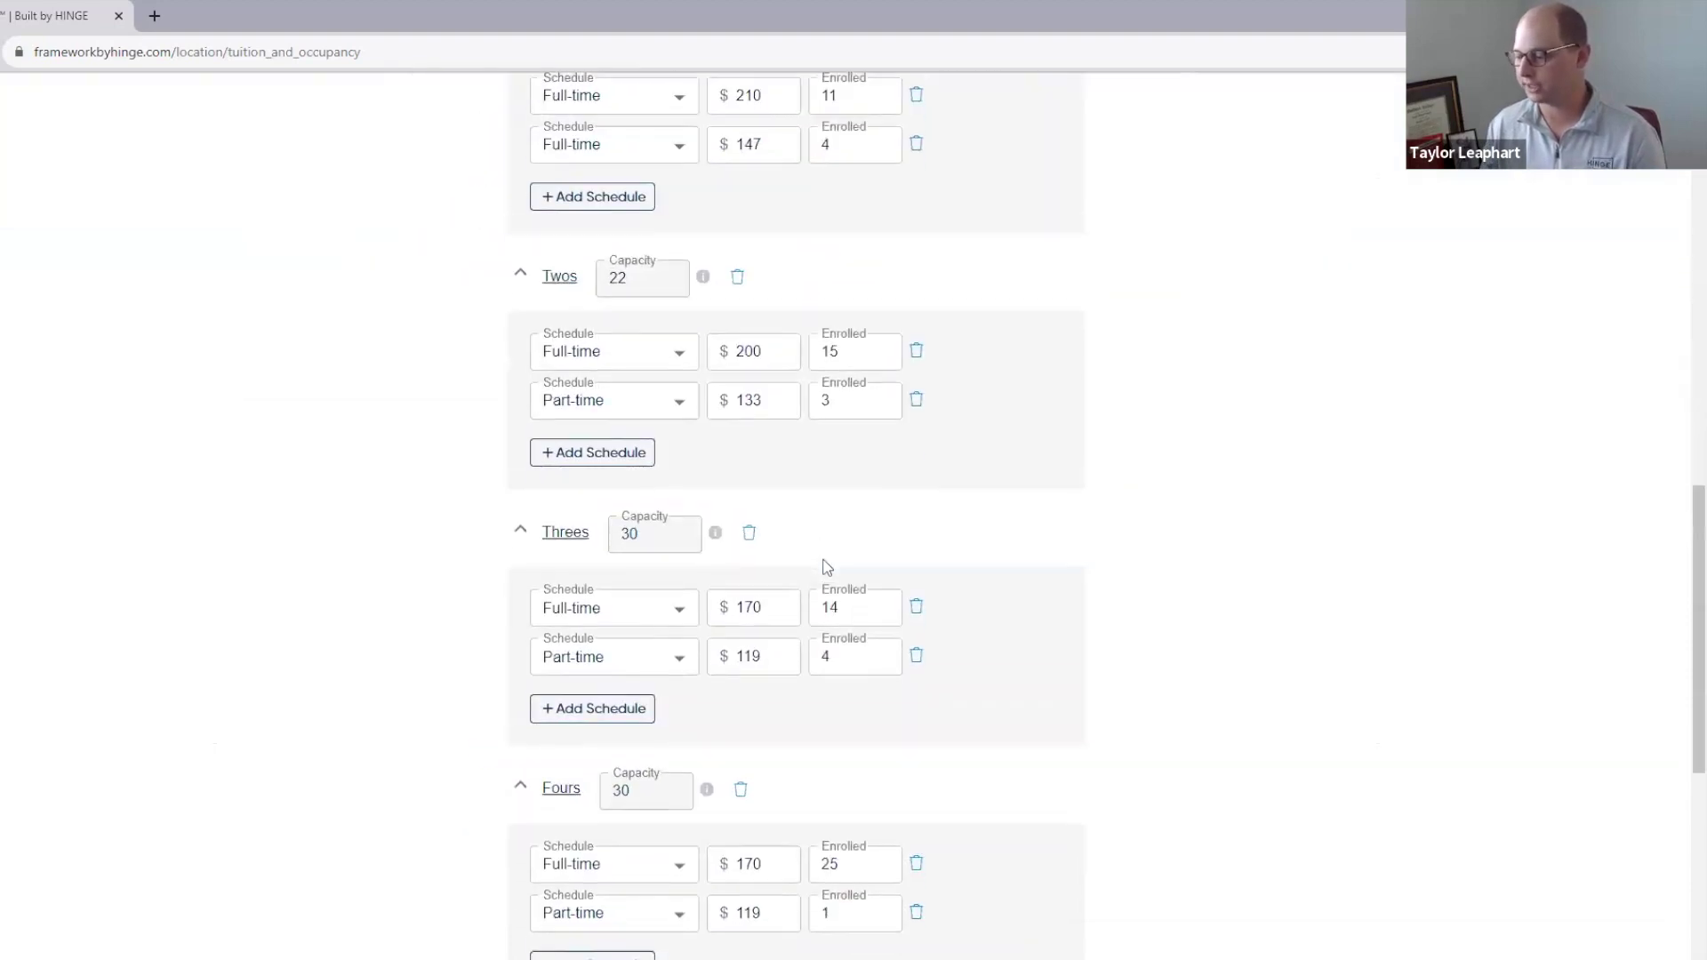
click(966, 828)
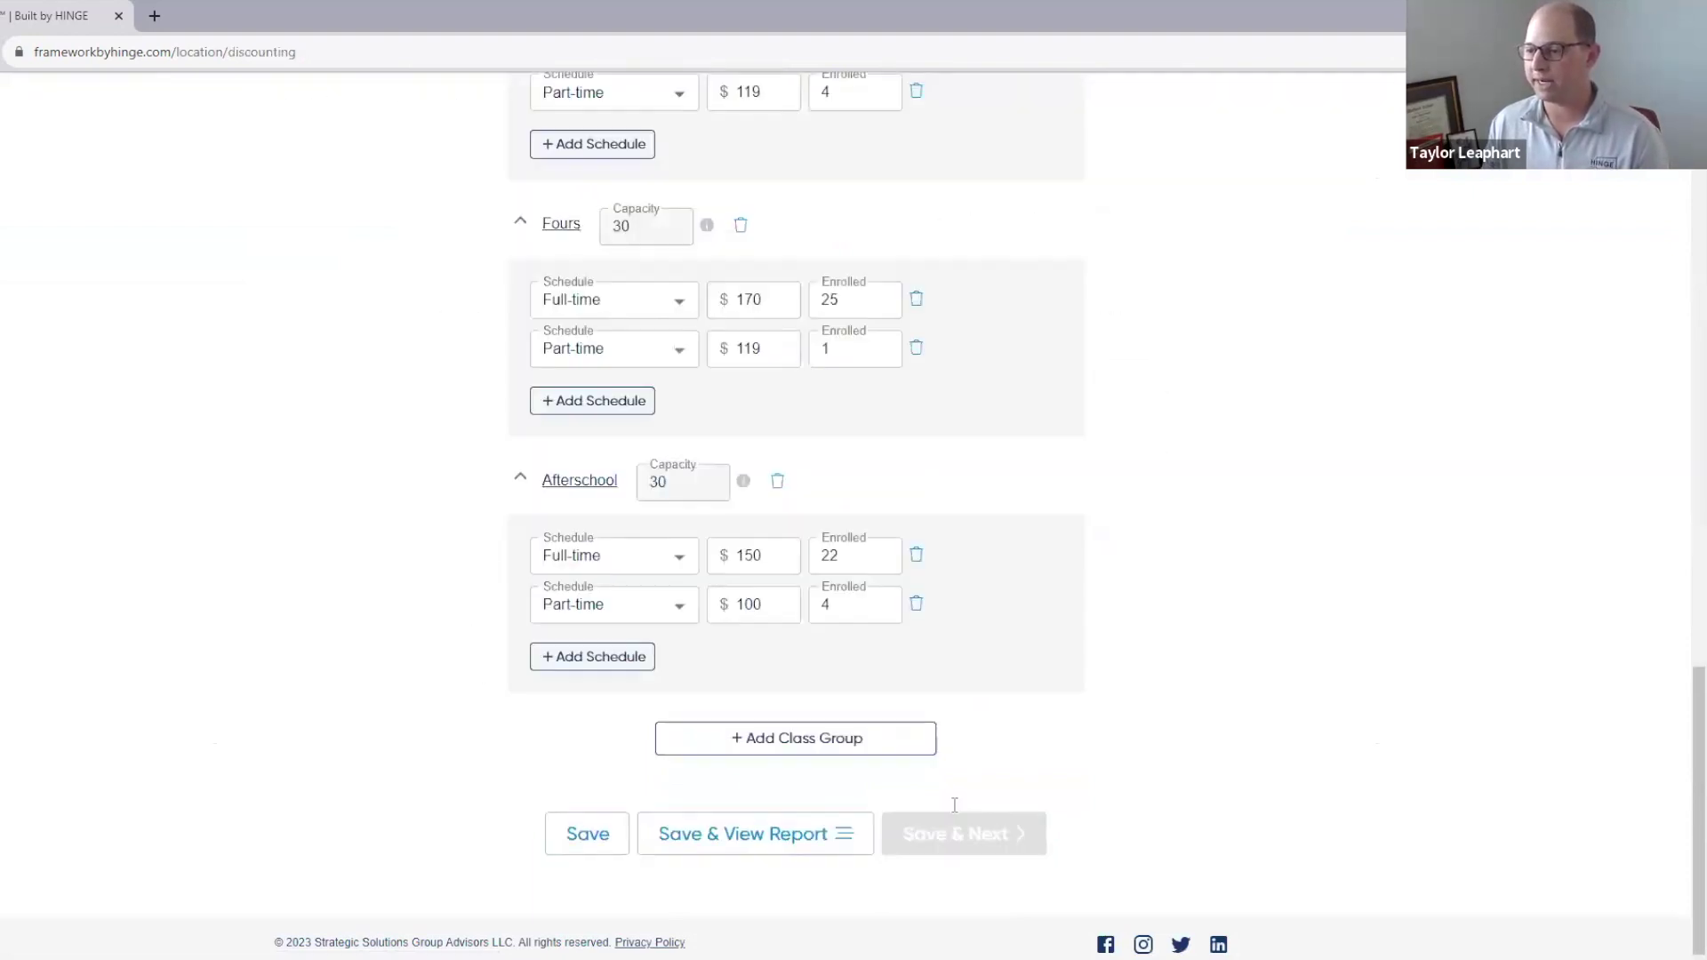
Step: Enter the Afterschool discount counts as 5 Multiple Child, 1 Staff Half and 2 Staff Full
scroll(585, 800, down, 1)
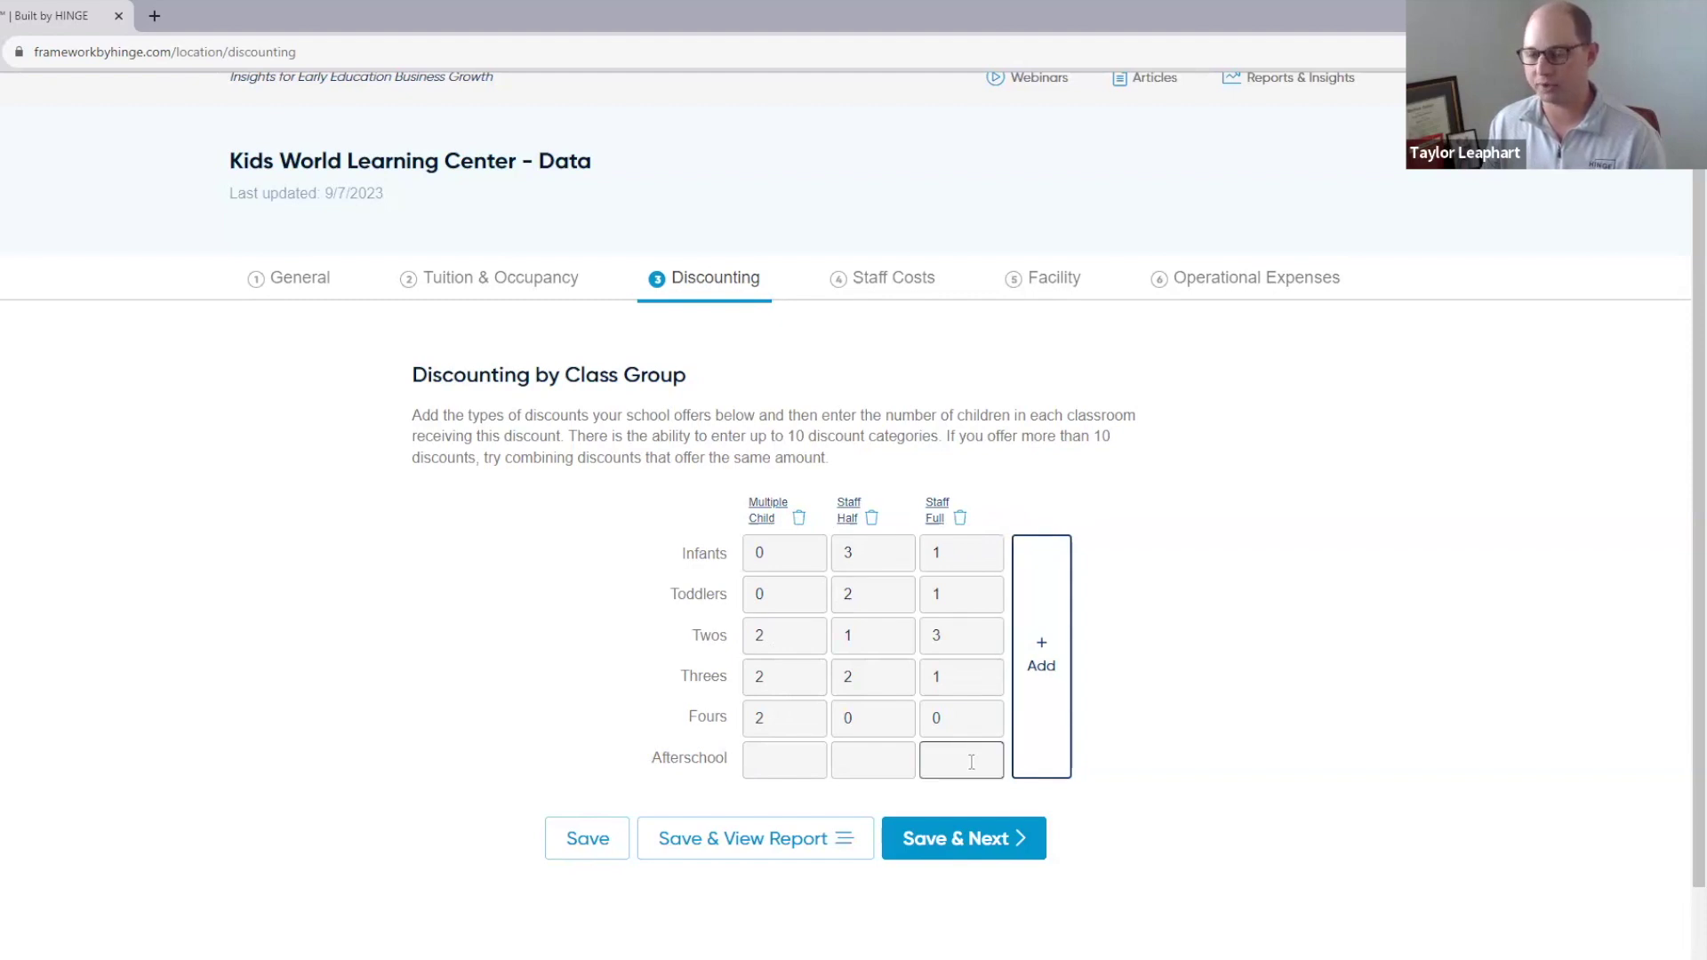
click(800, 760)
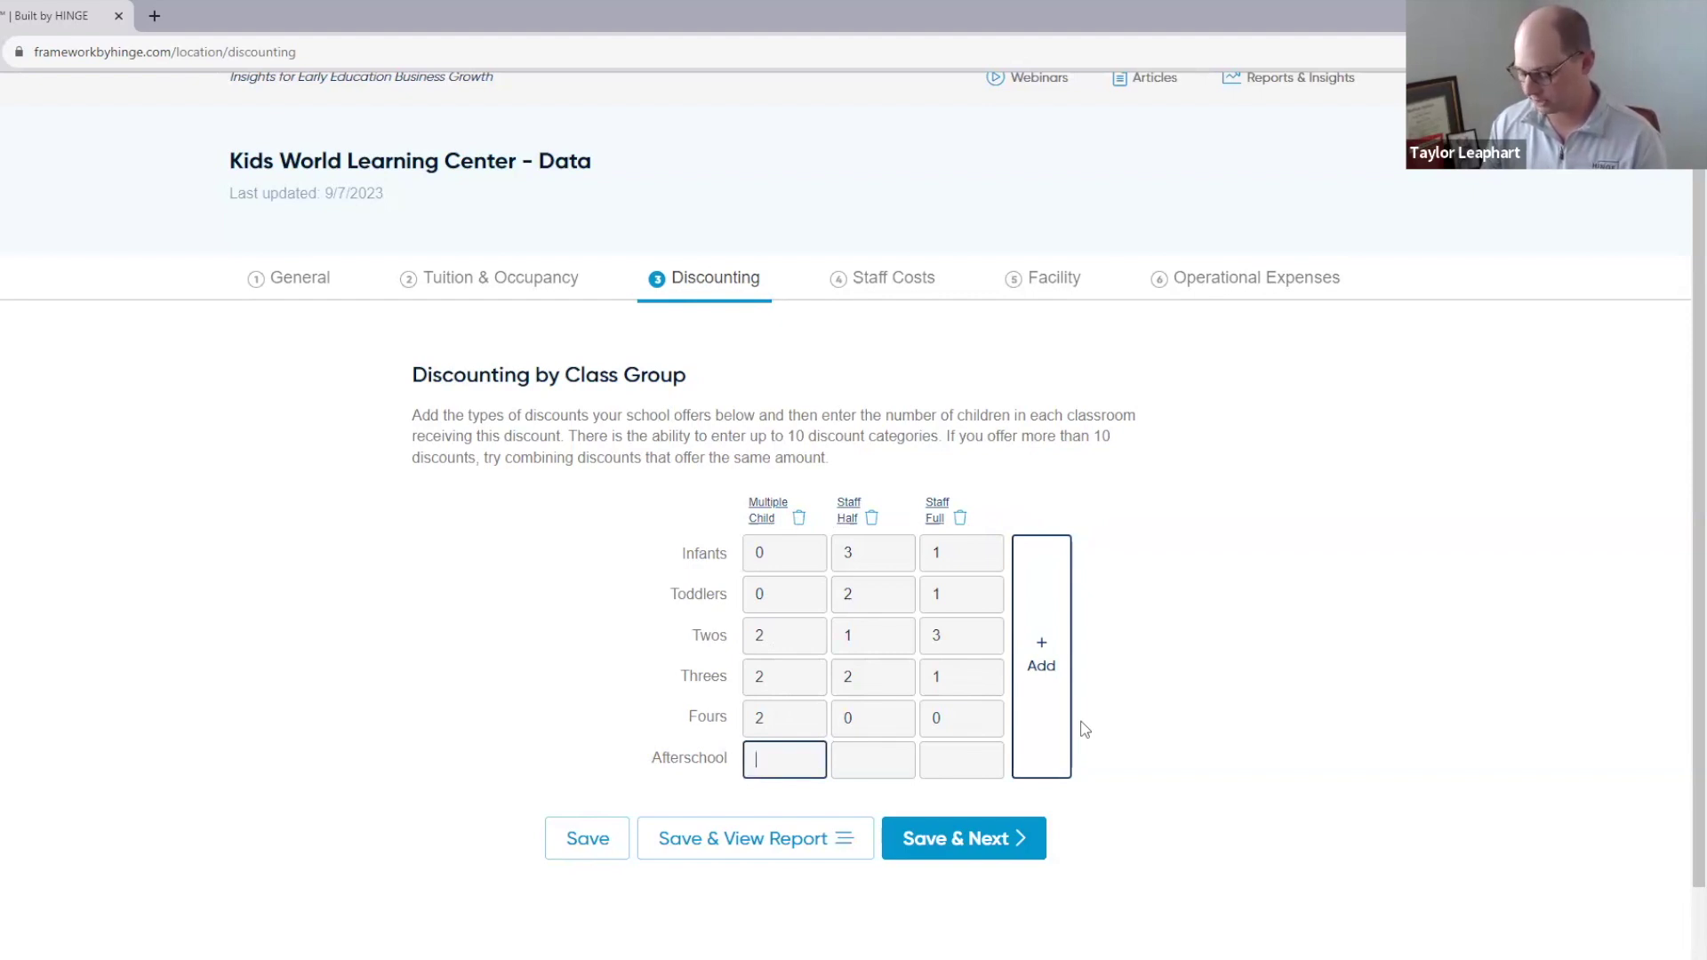
text(5)
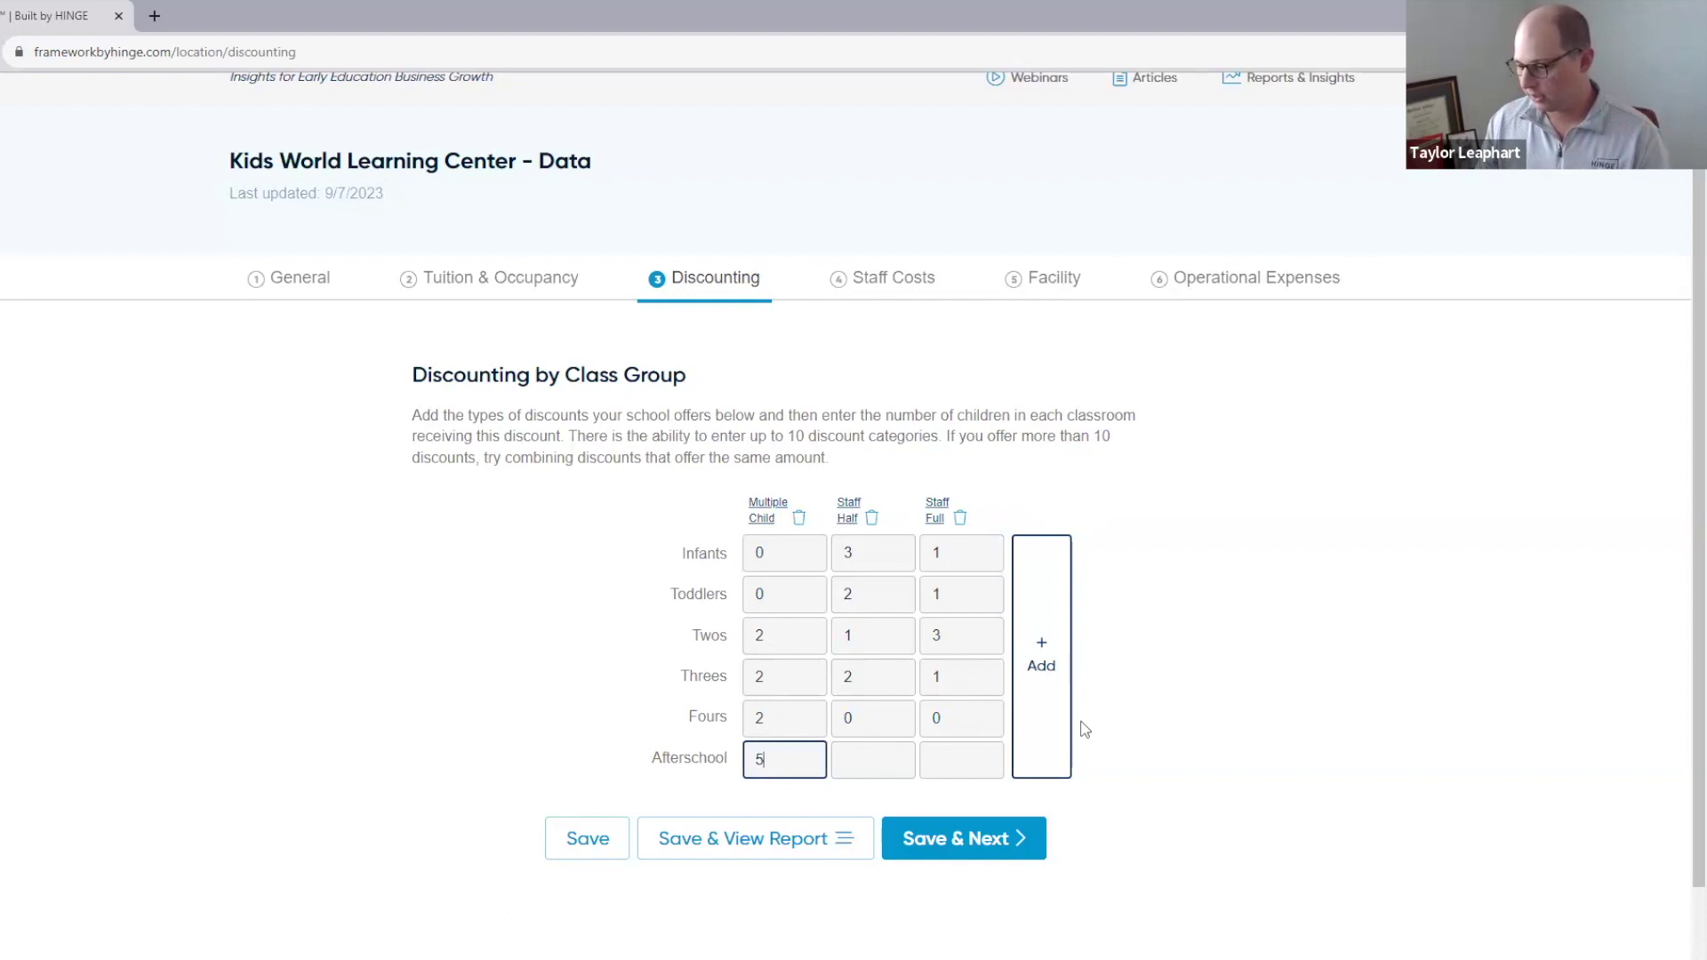
click(849, 770)
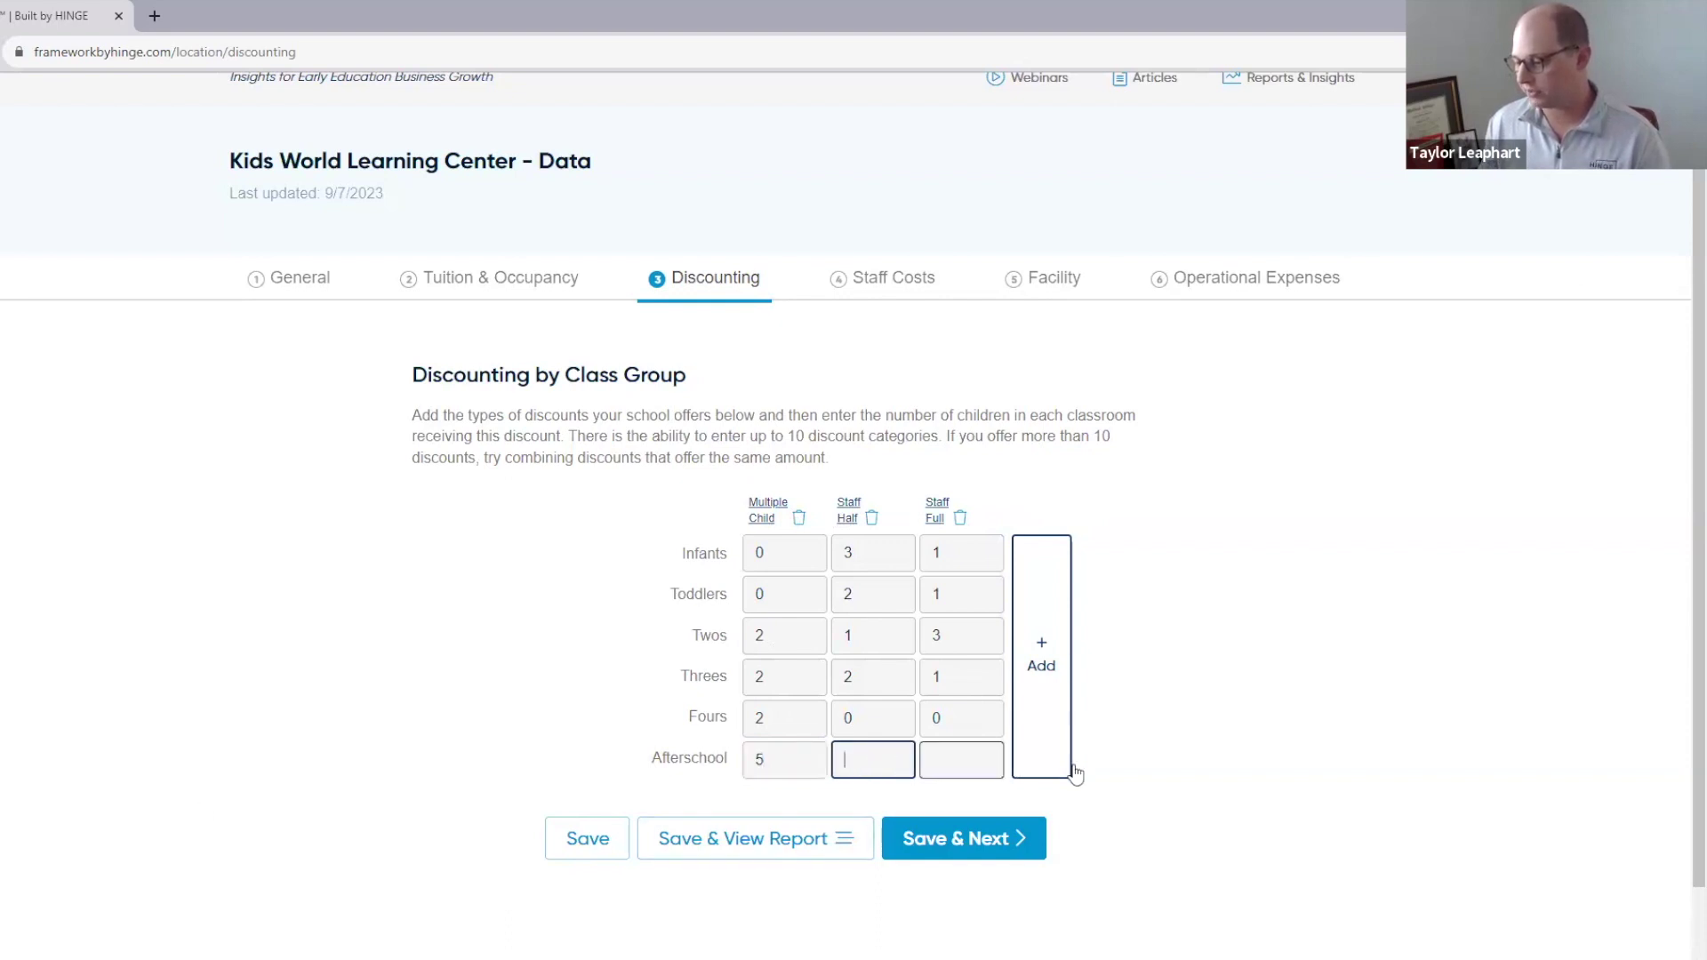
text(1)
key(Tab)
text(2)
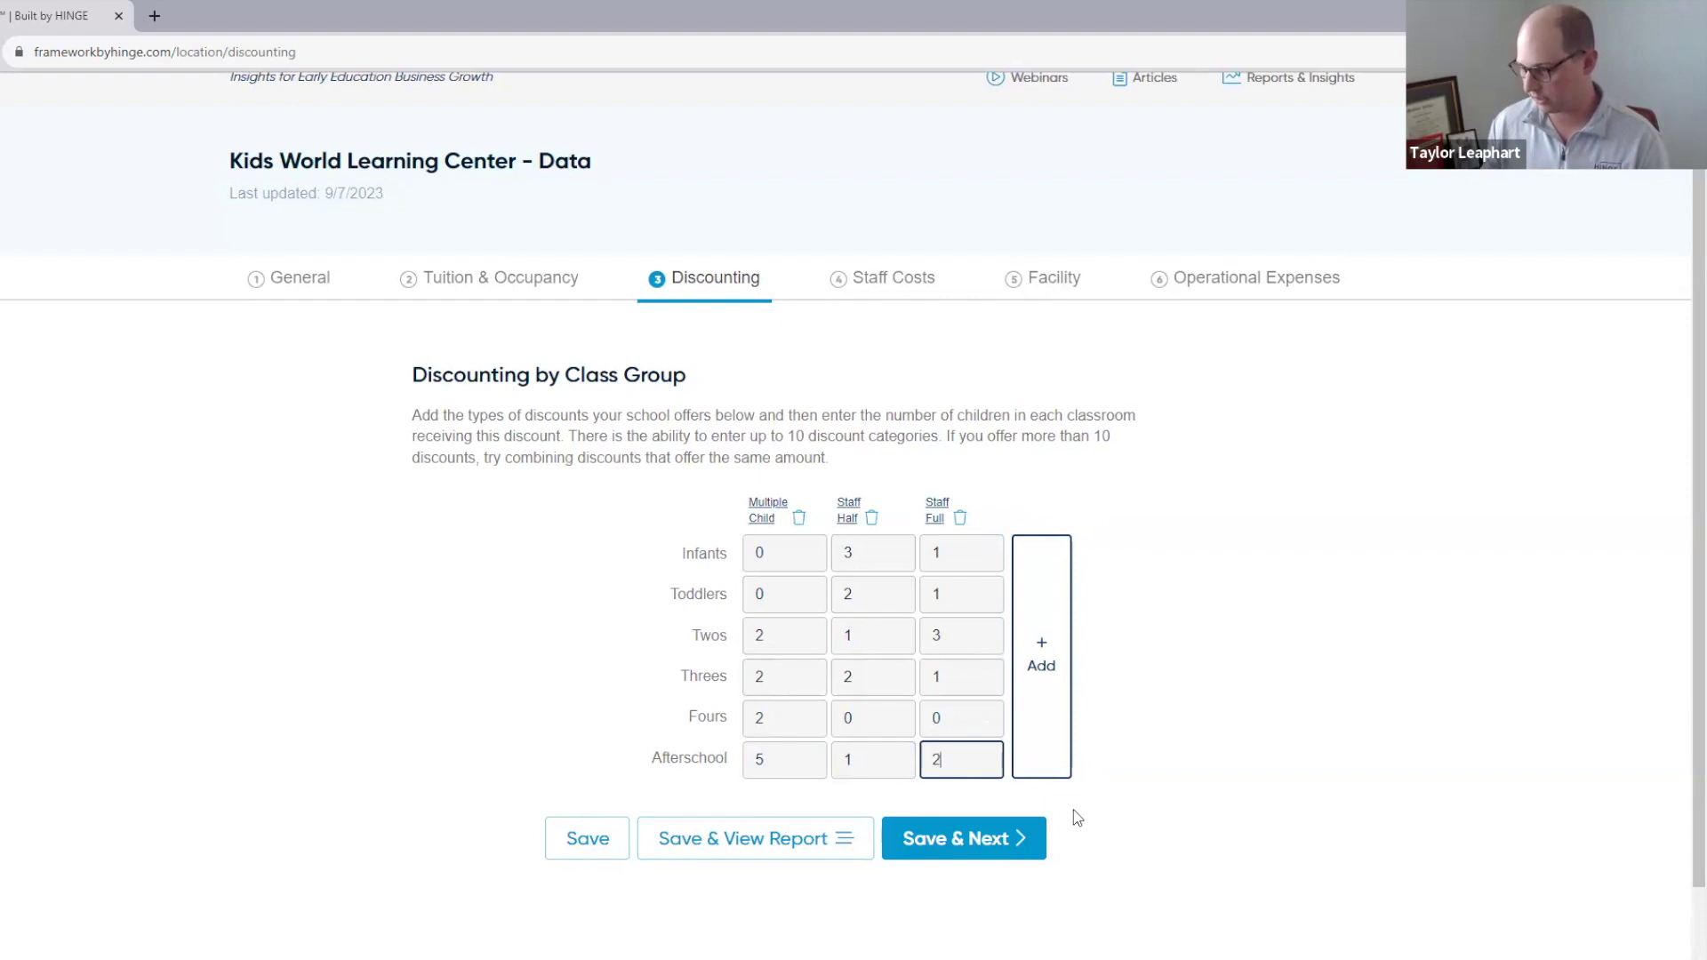
Step: Add a discount category named Industry with a 10% discount and save it
click(867, 598)
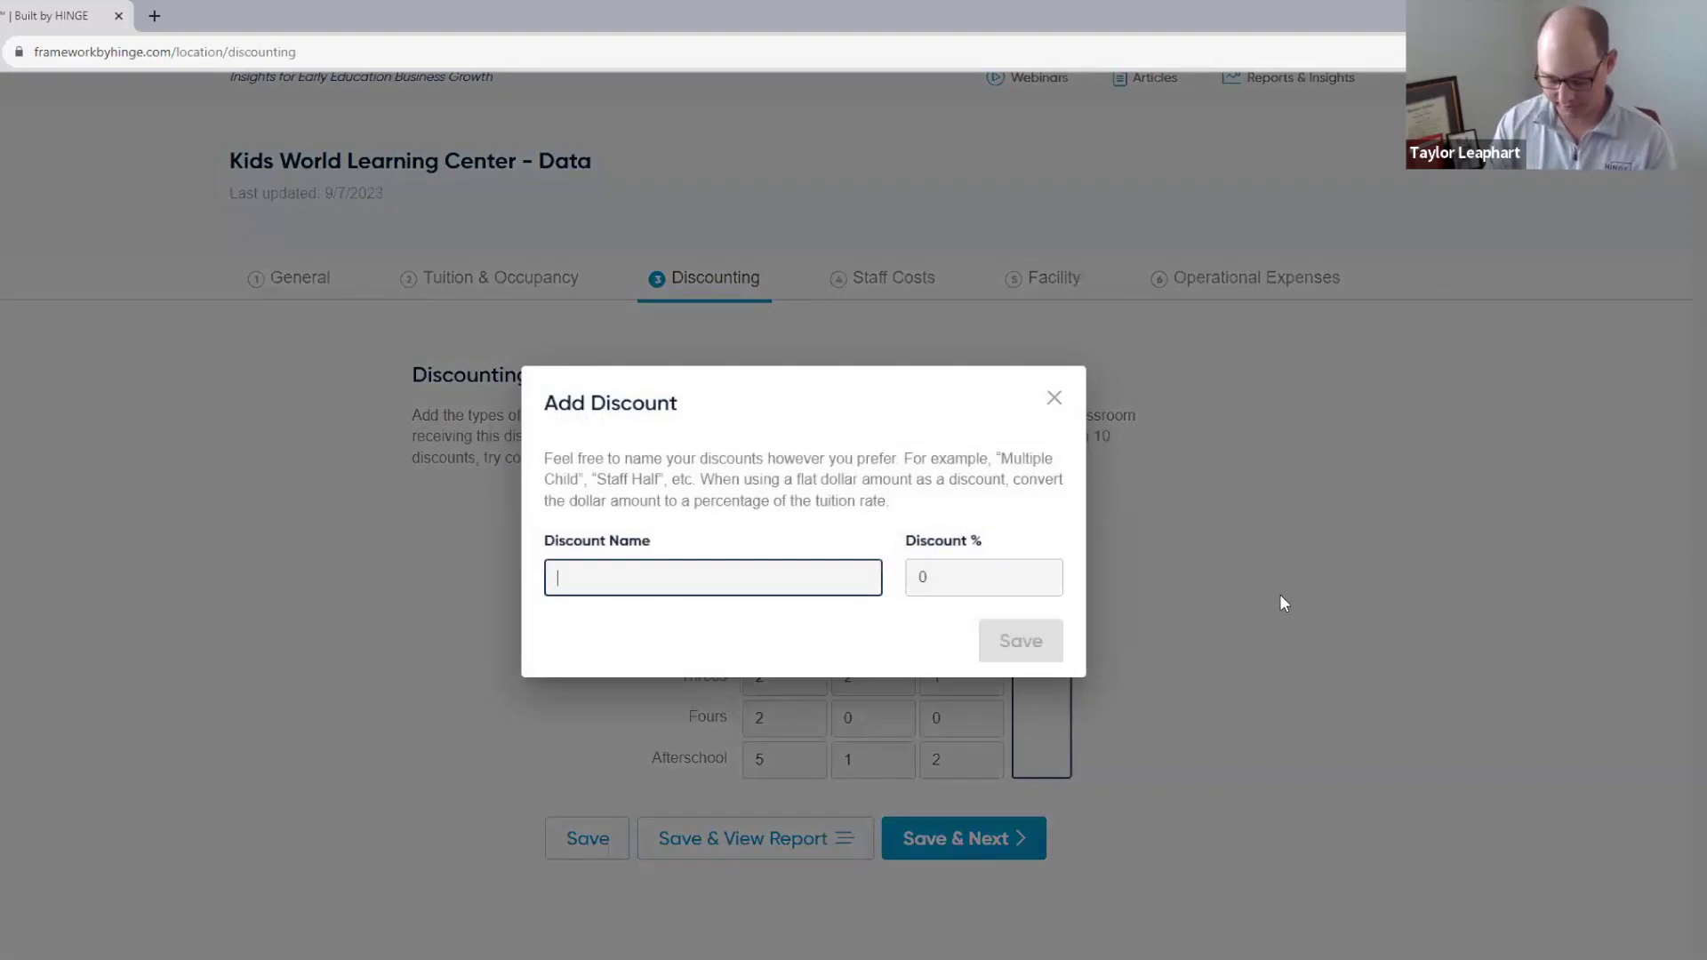
text(Indusrt)
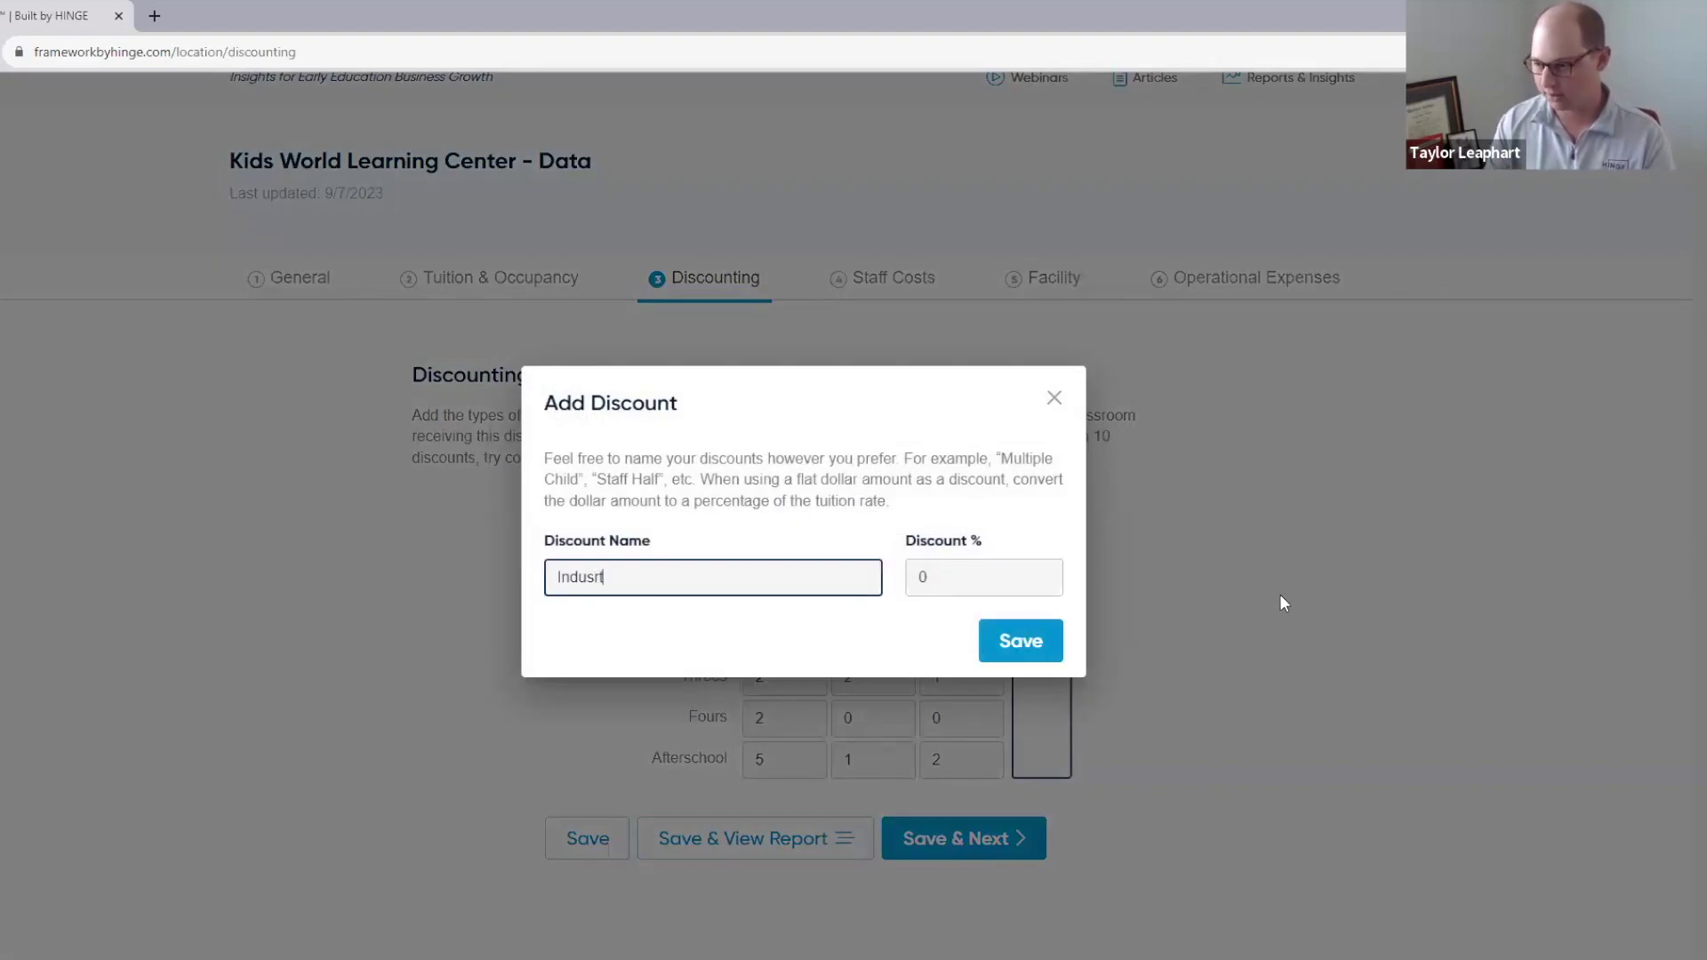
key(BackSpace)
text(try)
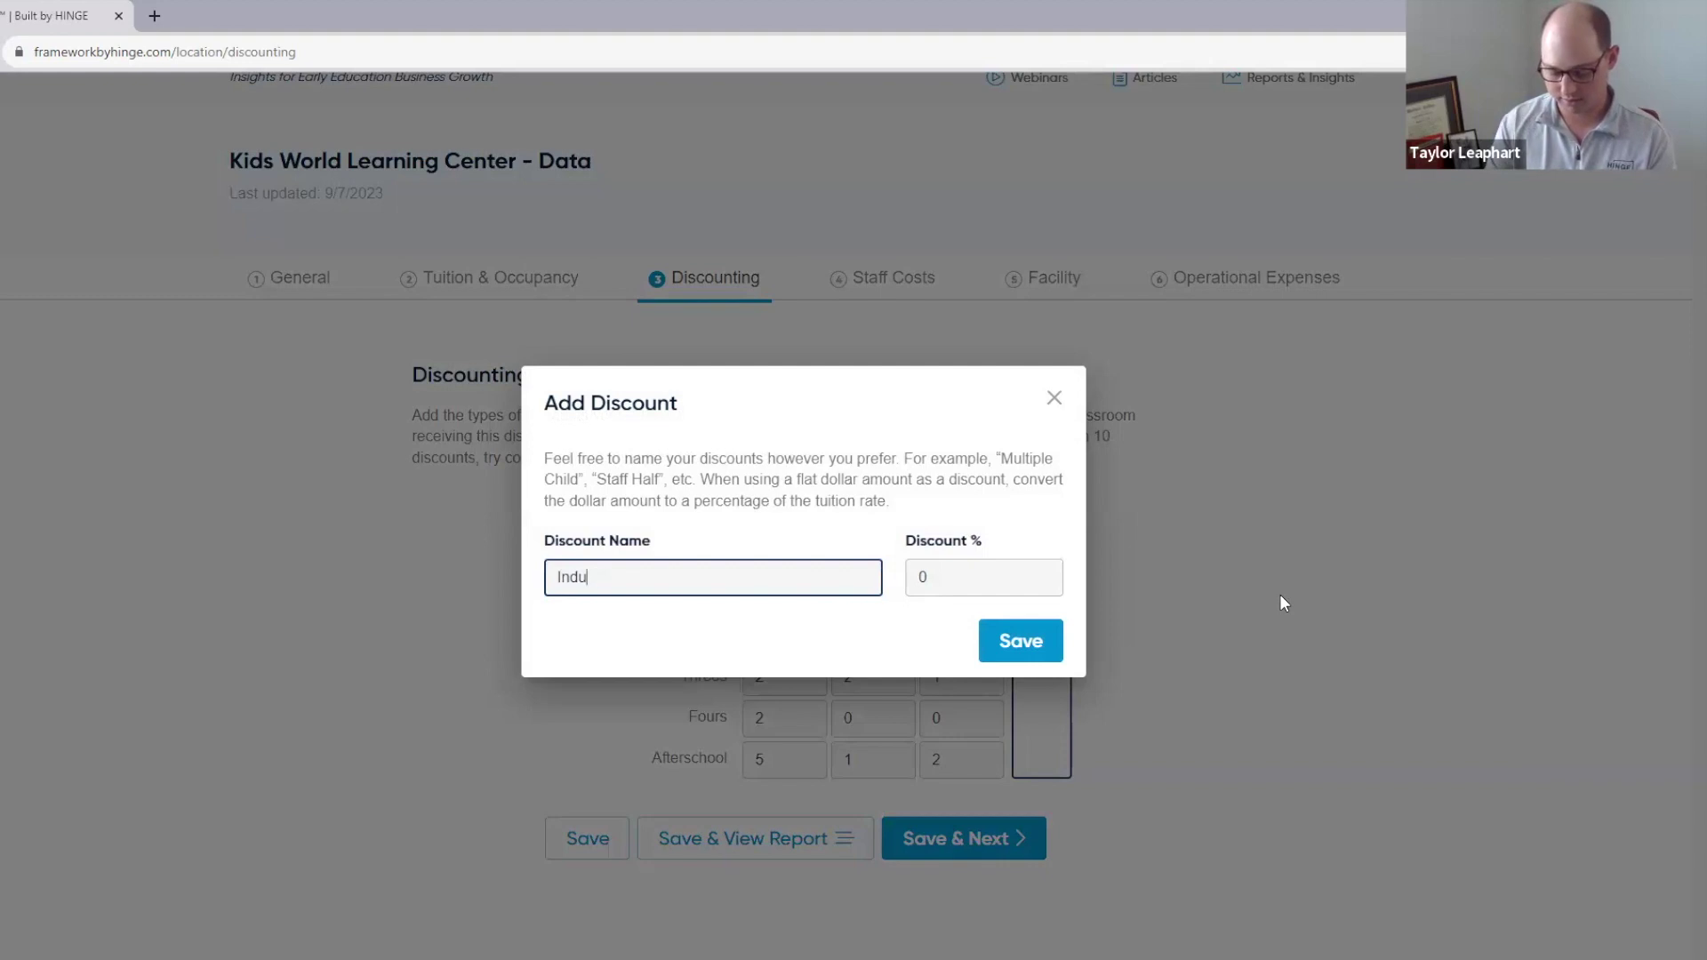
click(594, 579)
text(s)
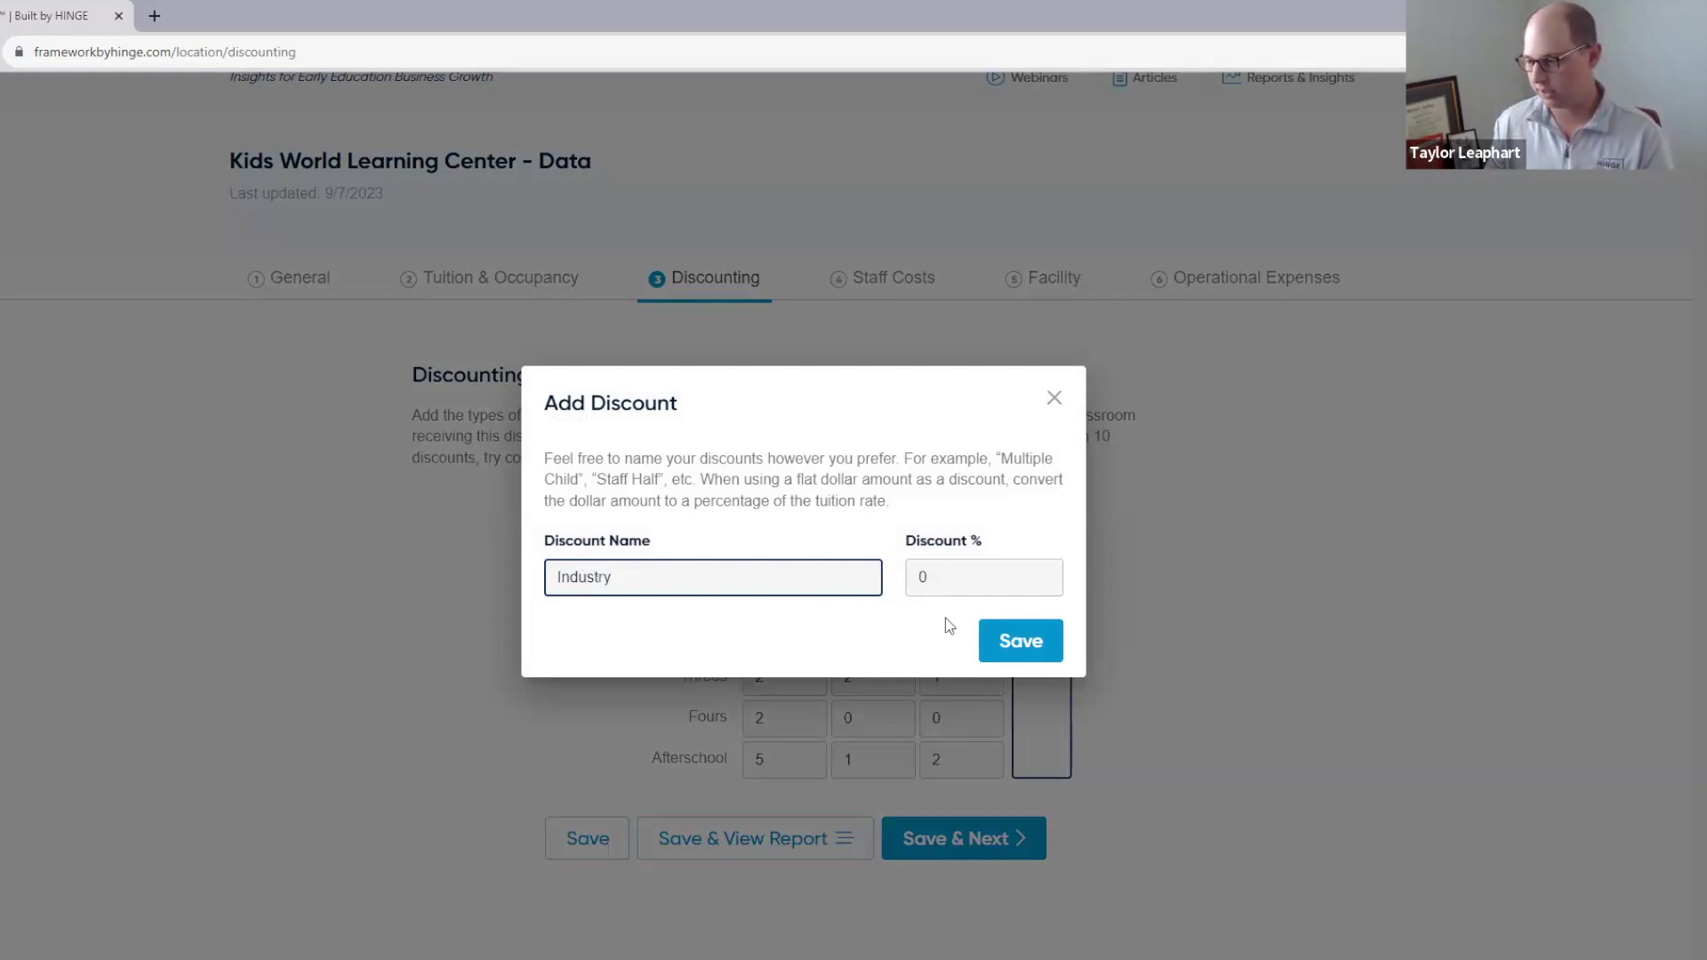
click(934, 573)
key(BackSpace)
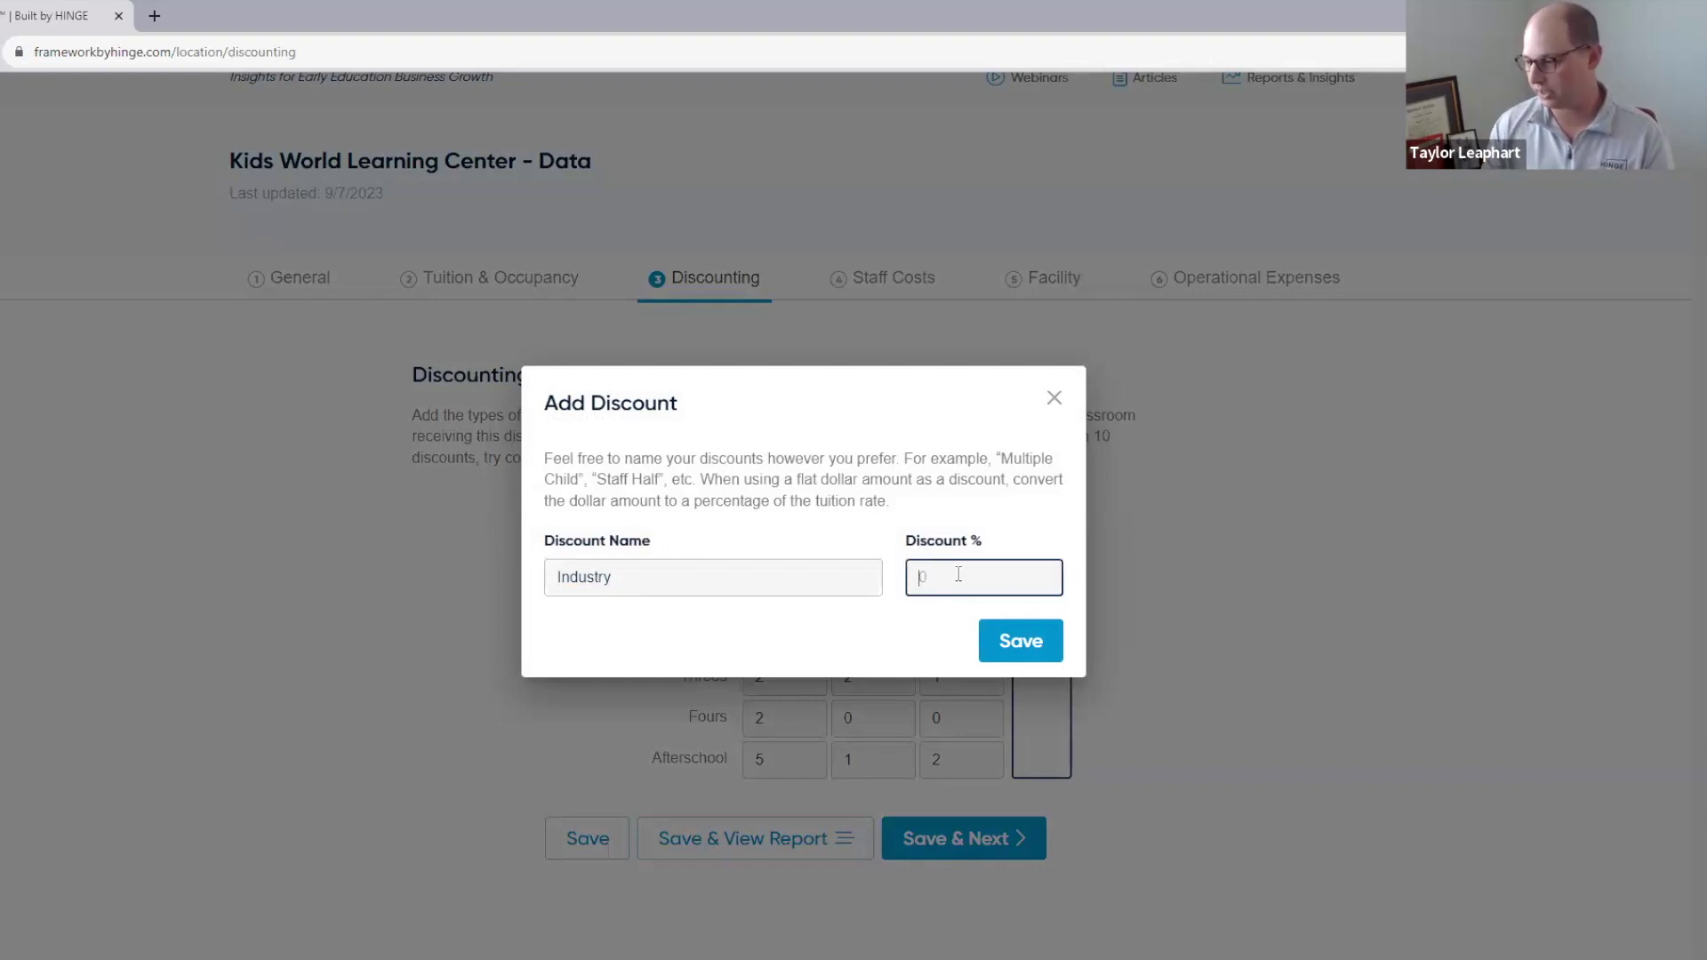
text(10)
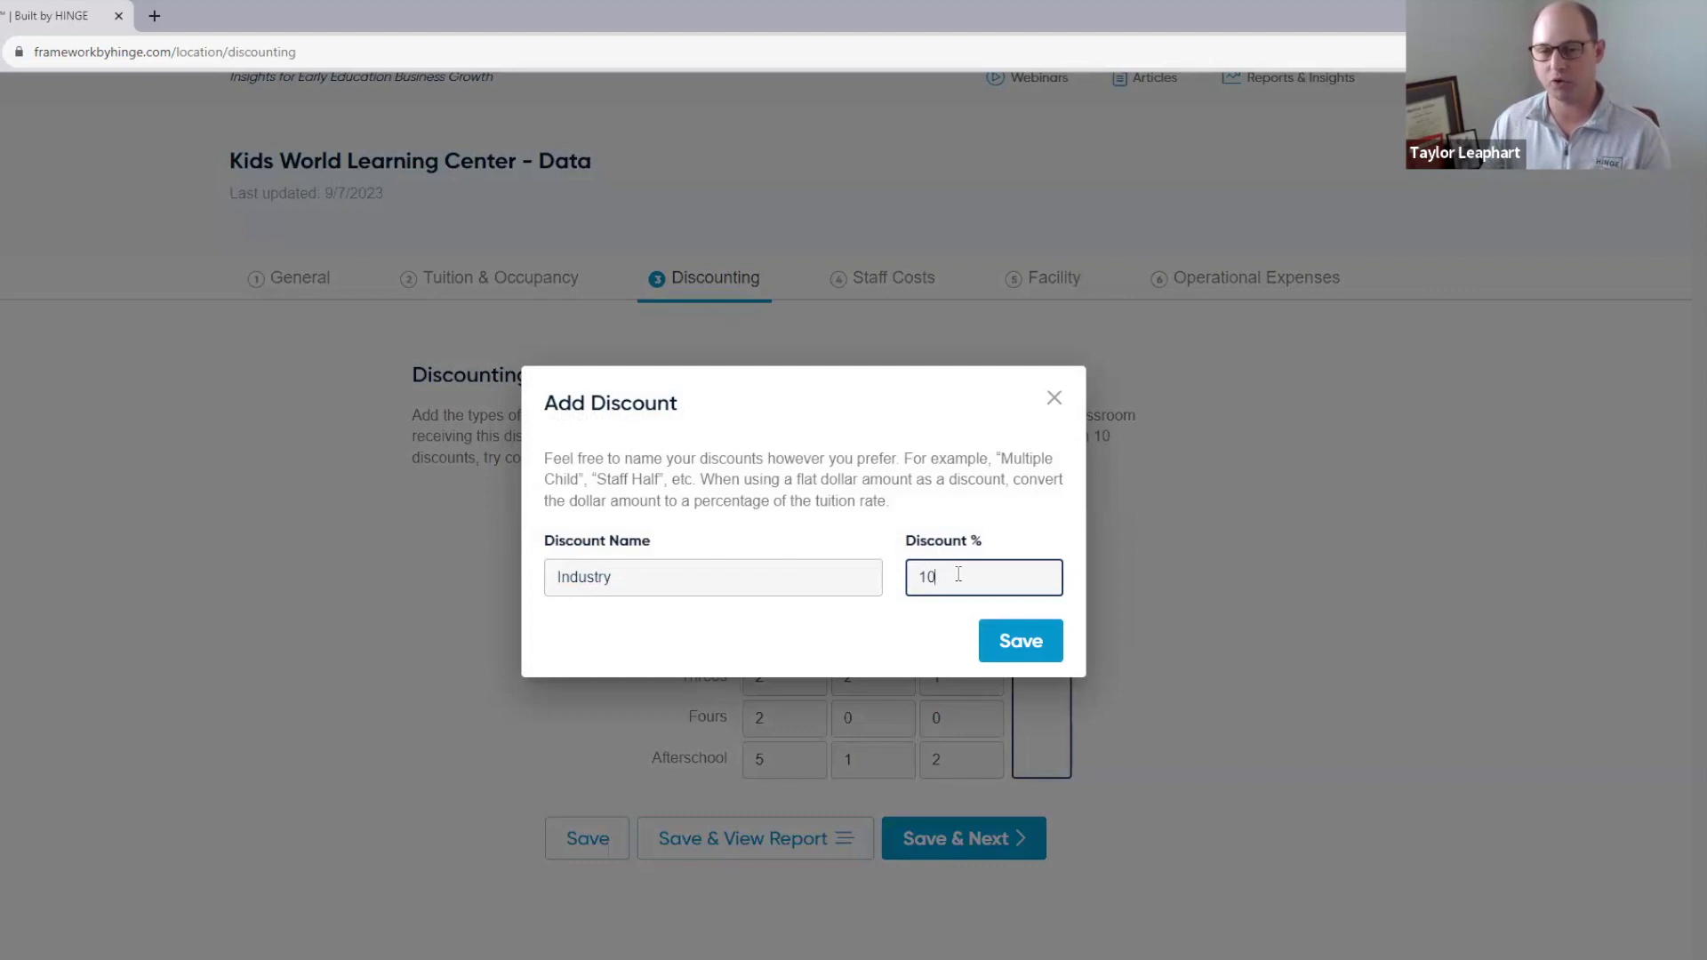
click(932, 637)
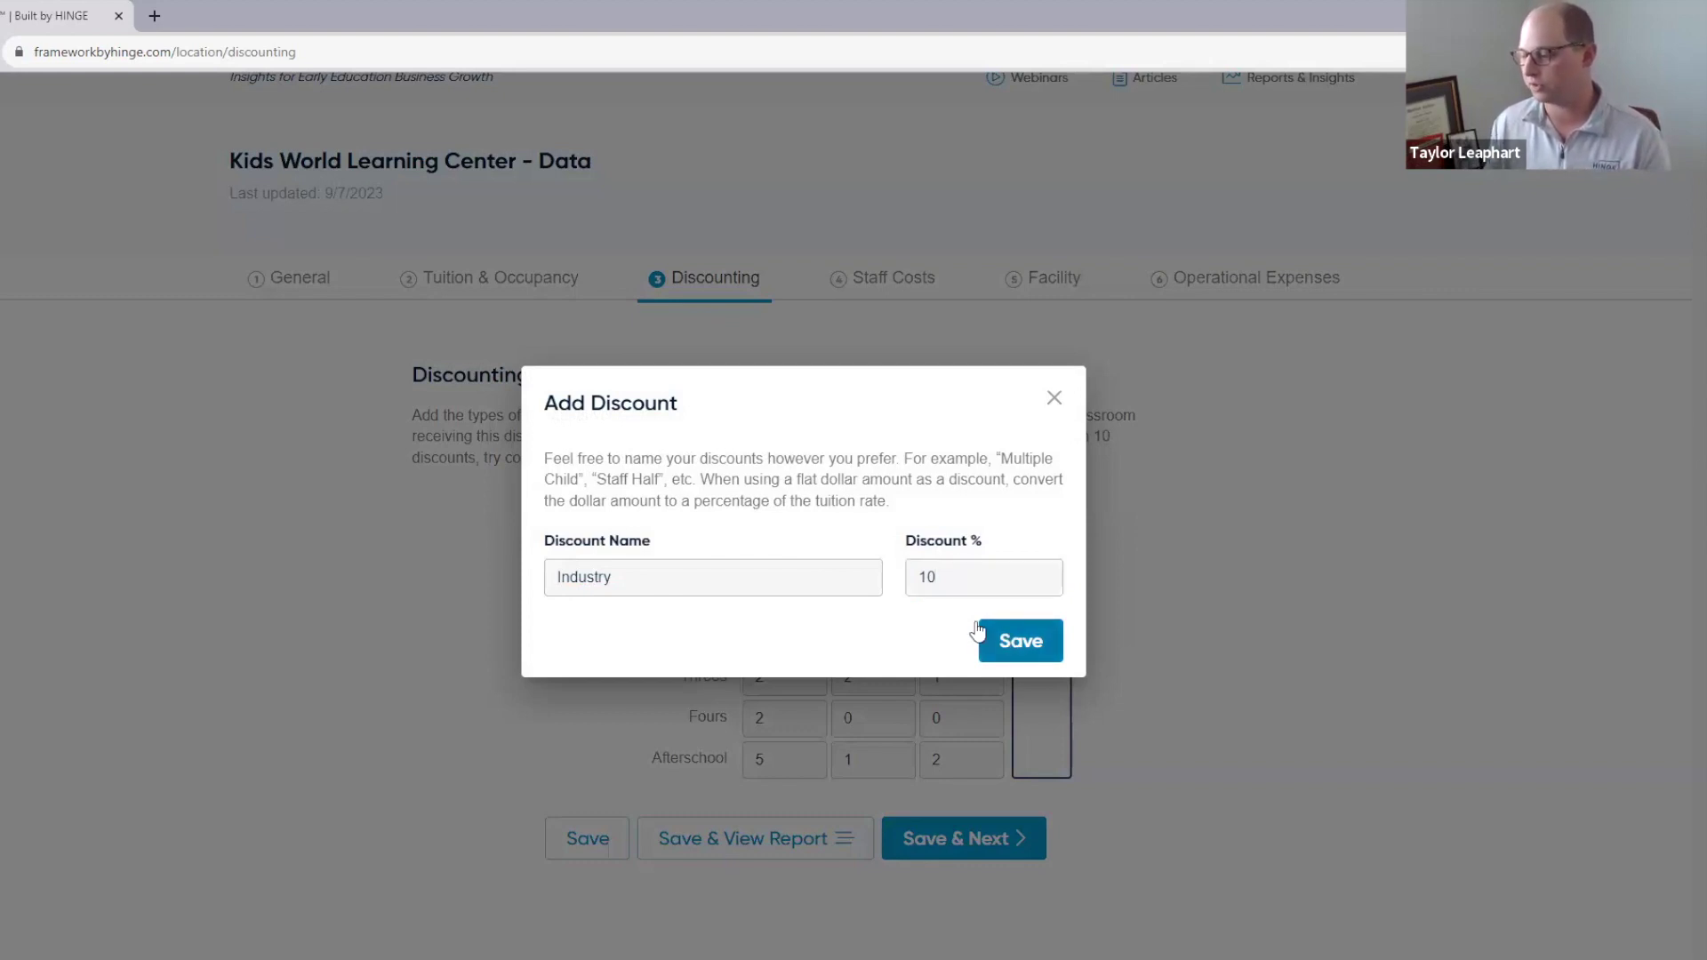
click(1021, 642)
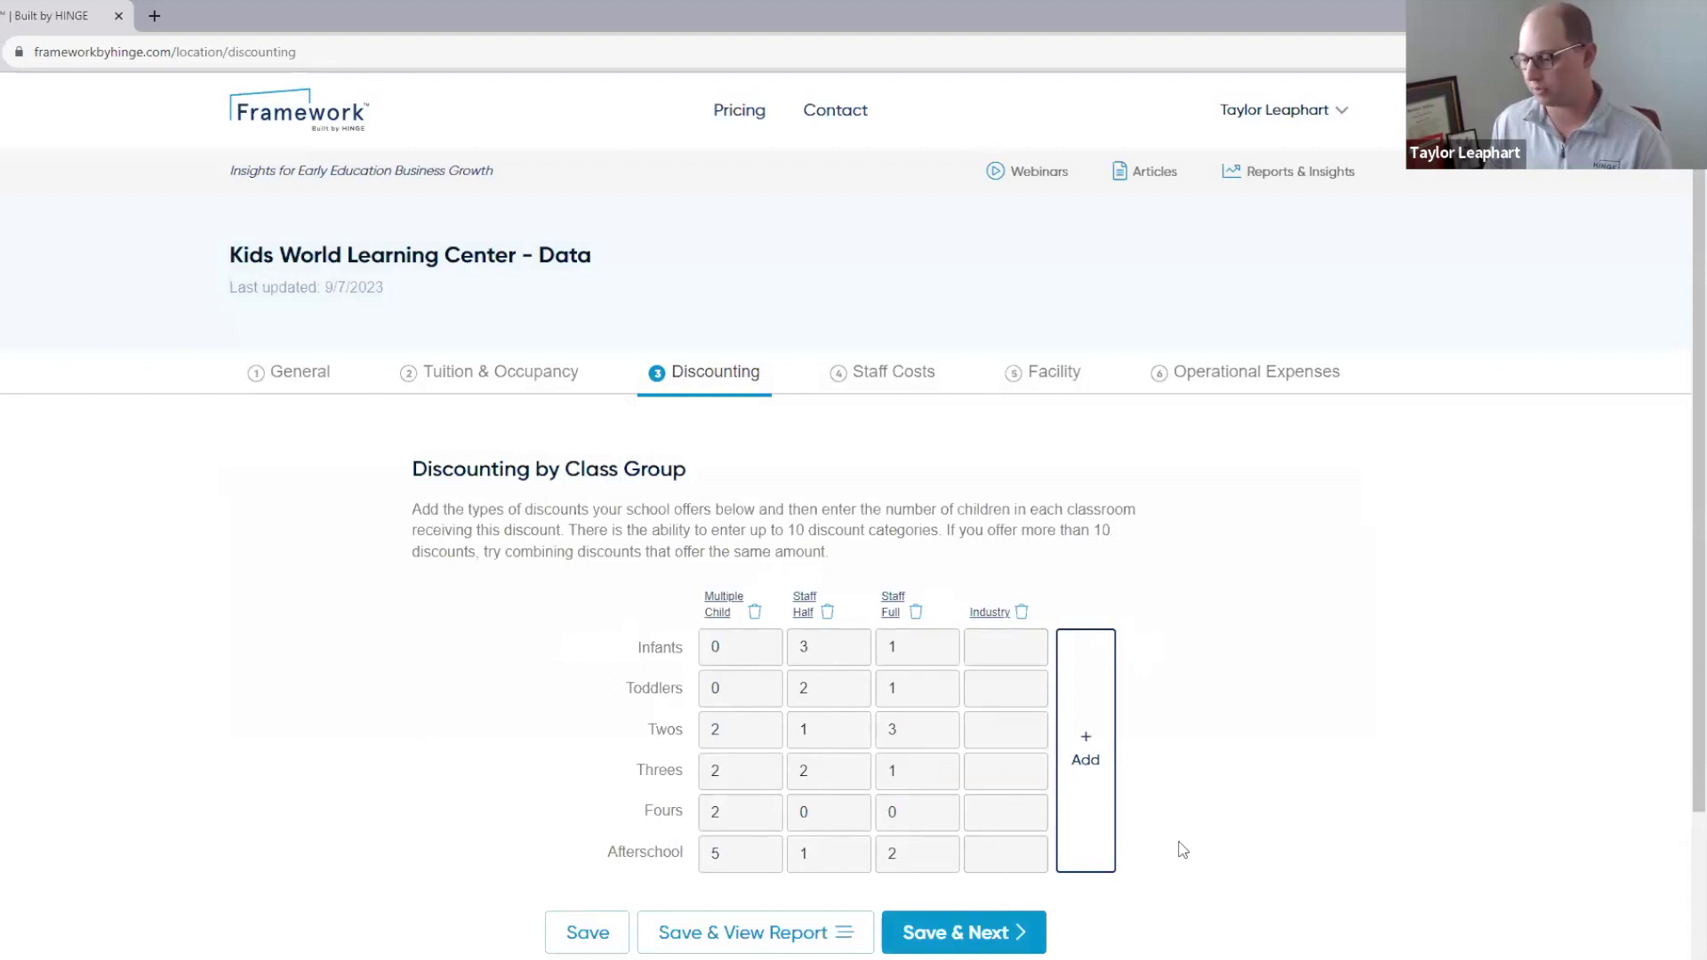
Step: Enter the Industry discount counts as 0 Infants, 0 Toddlers, 3 Twos, 3 Threes, 1 Fours and 0 Afterschool, and save to continue to Staff Costs
scroll(1183, 840, down, 1)
click(985, 553)
text(0)
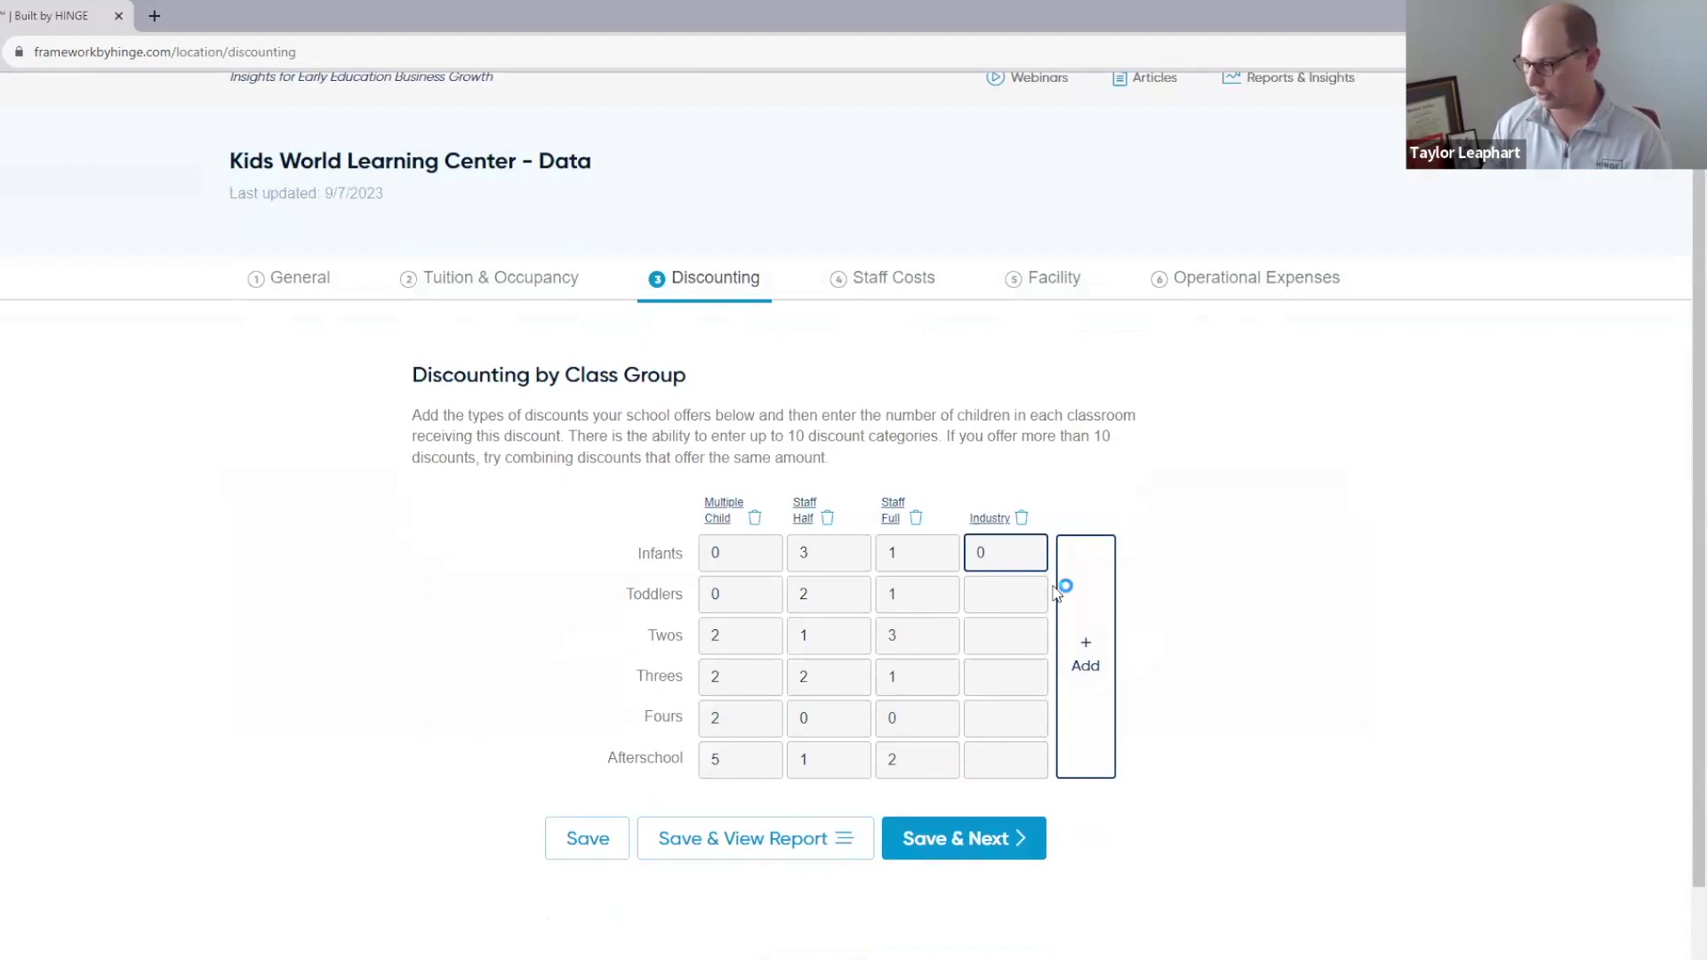
key(Tab)
text(0)
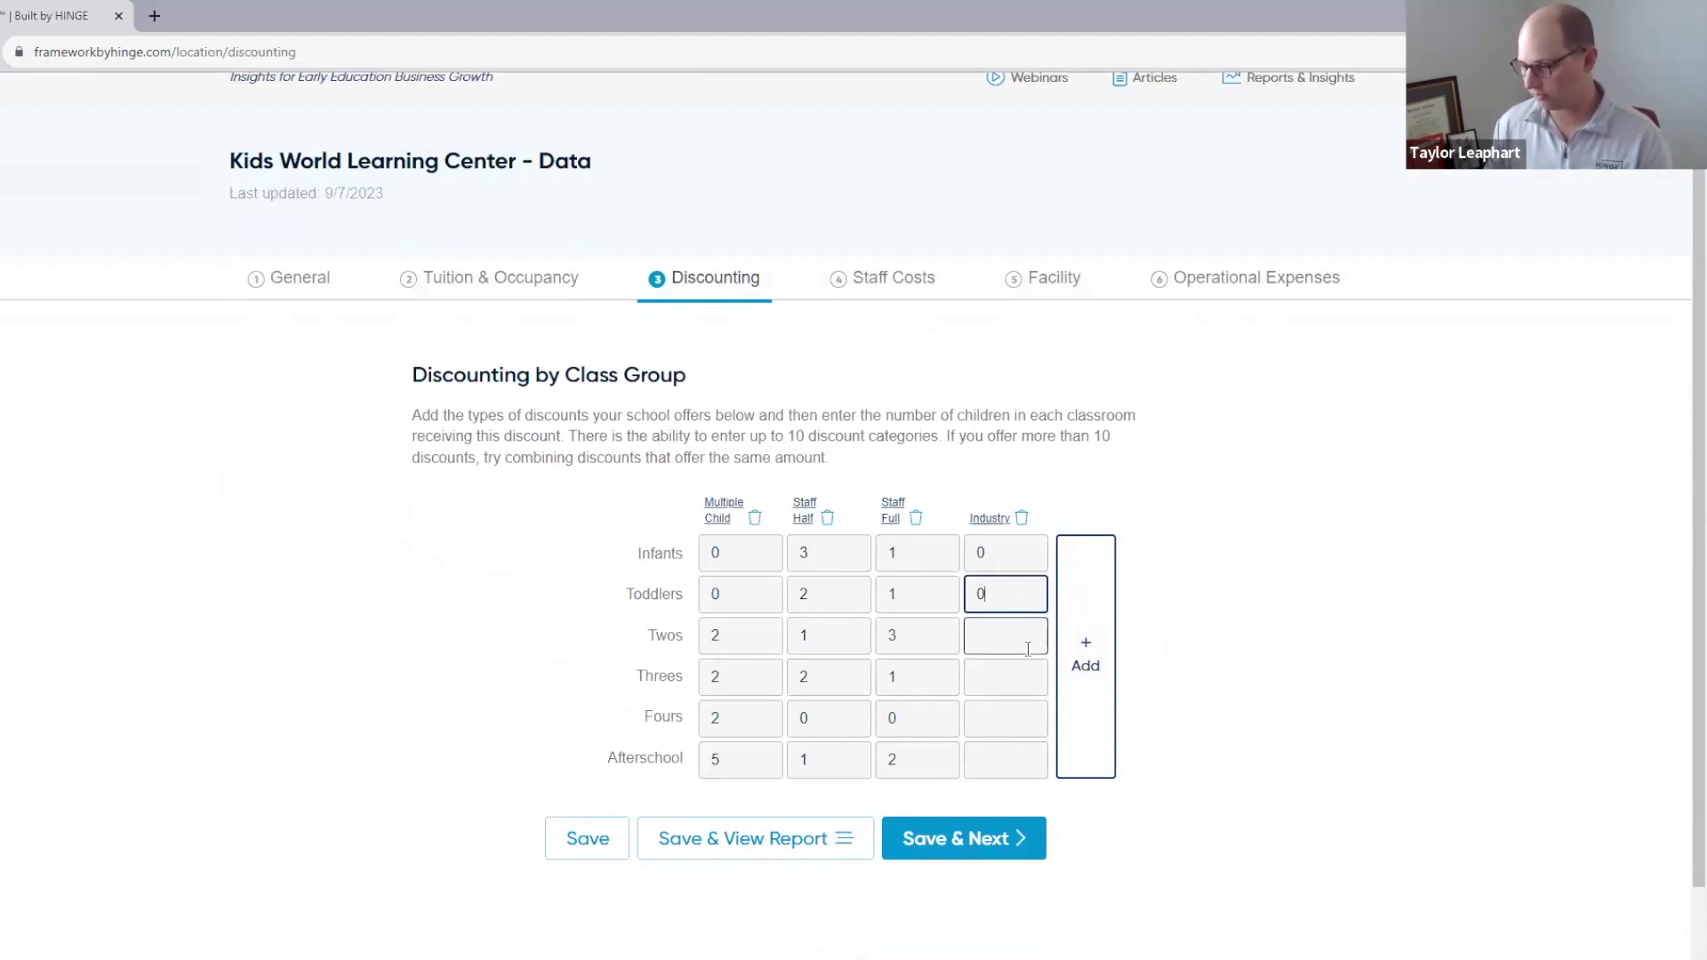
key(Tab)
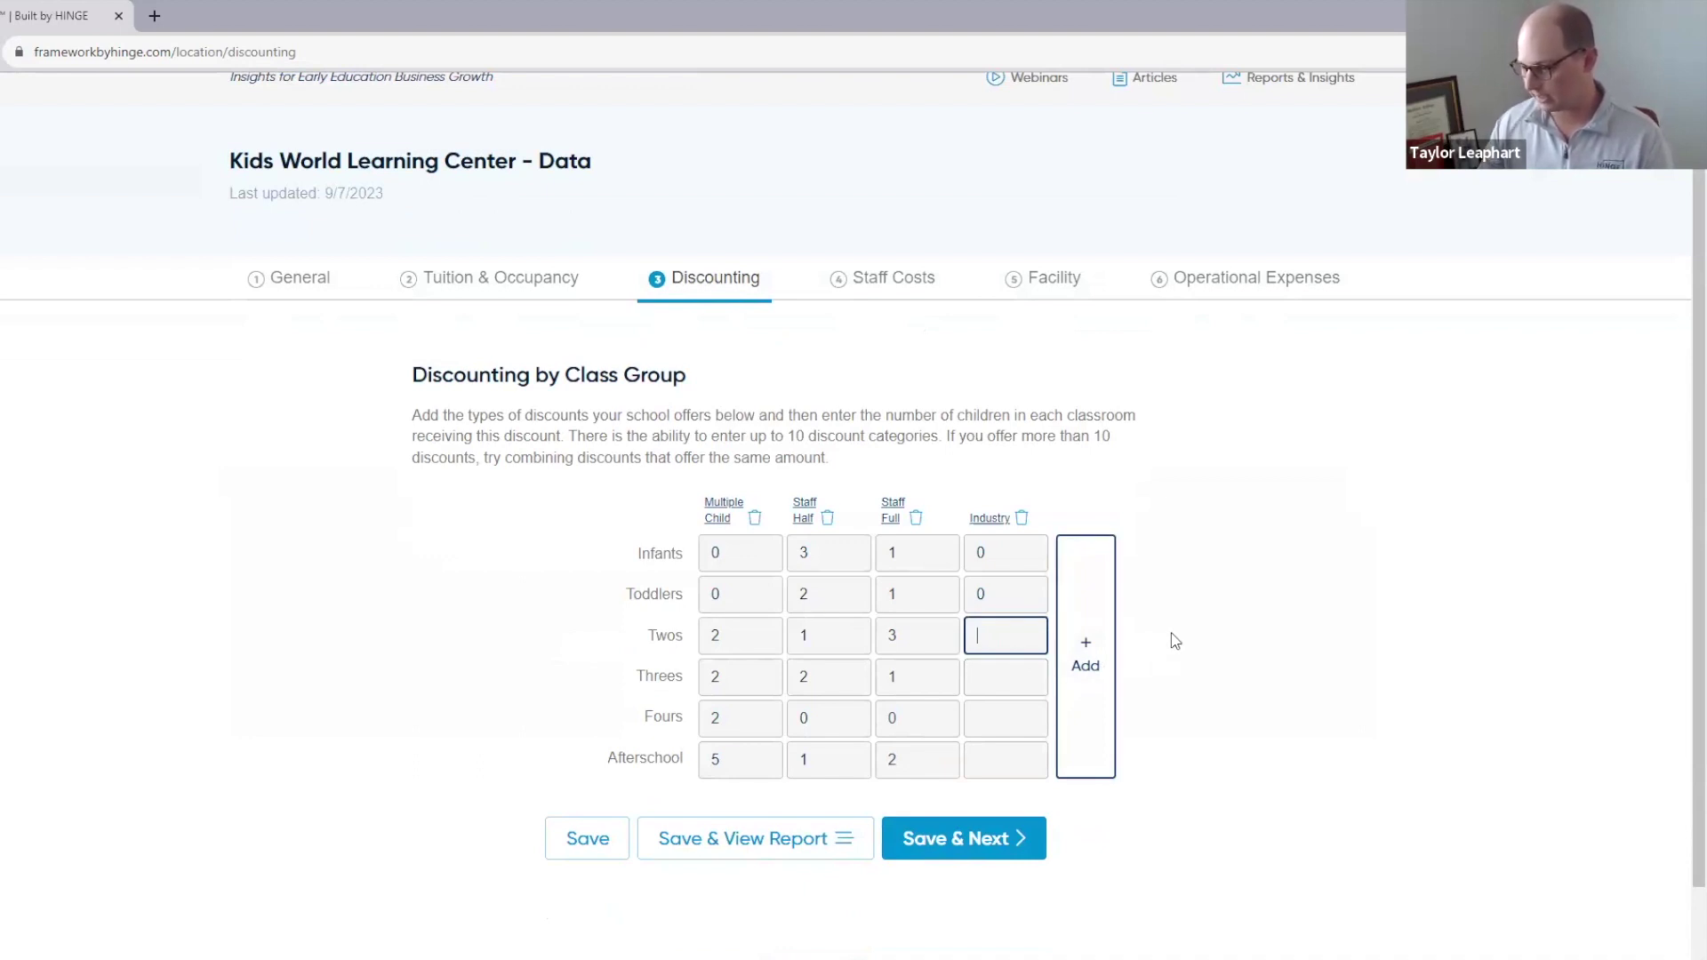
text(3)
click(1018, 680)
text(3)
click(1019, 716)
text(1)
click(1003, 759)
text(0)
click(1285, 692)
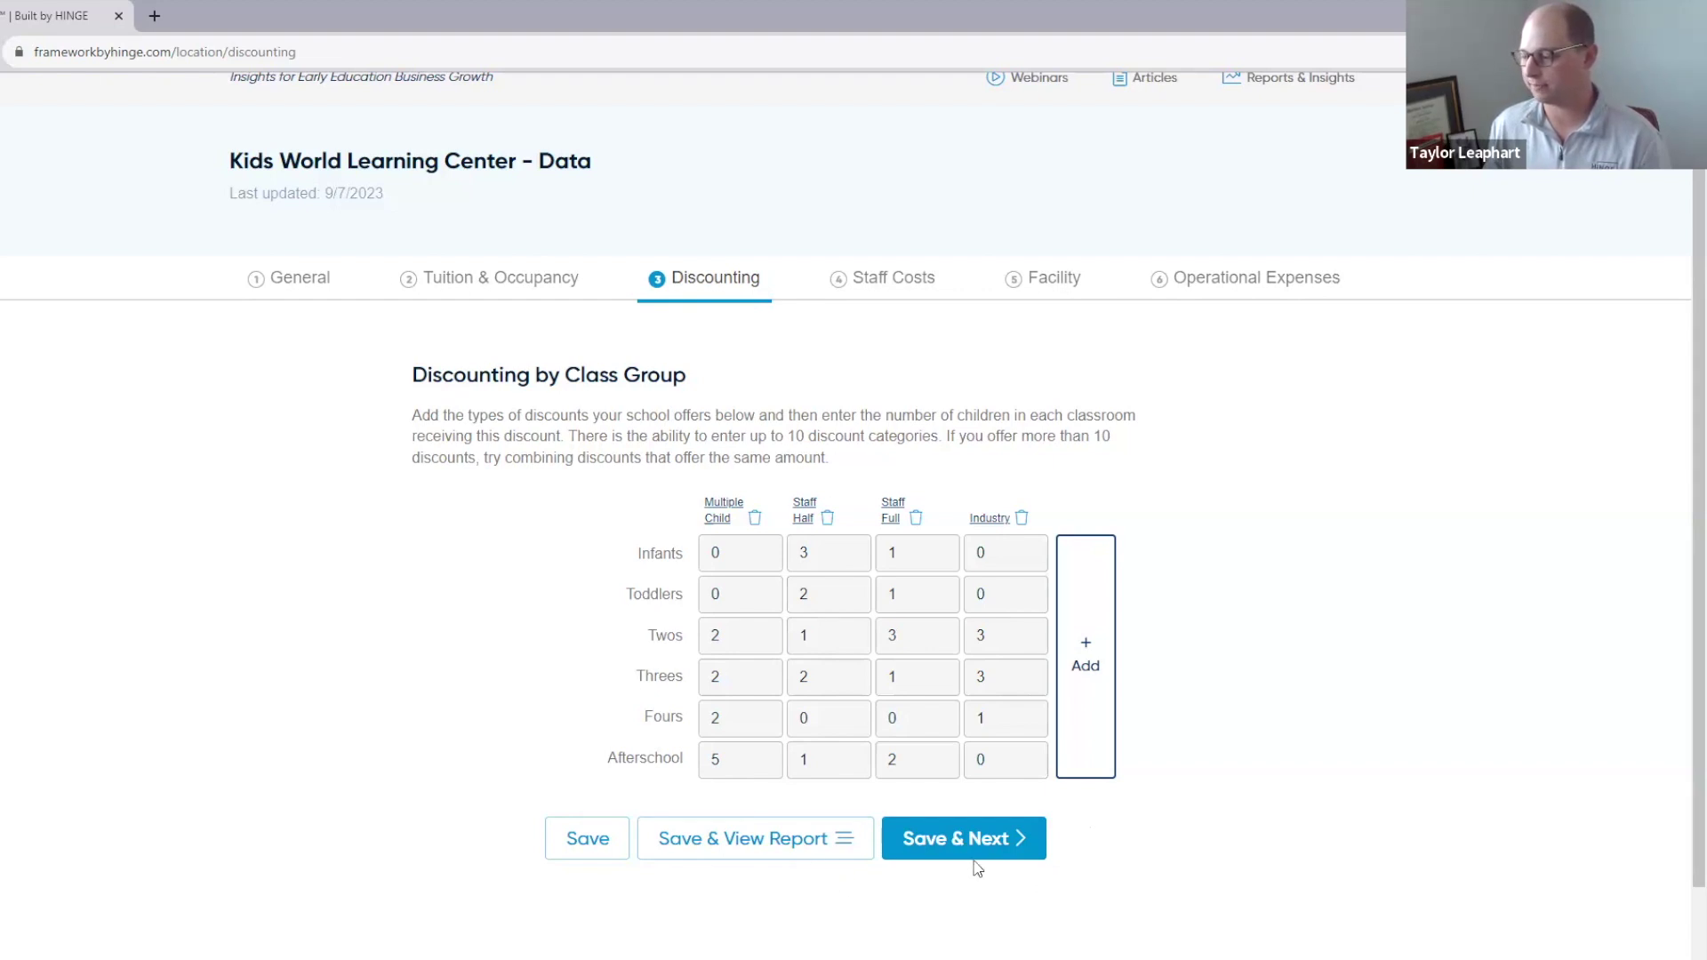
click(929, 851)
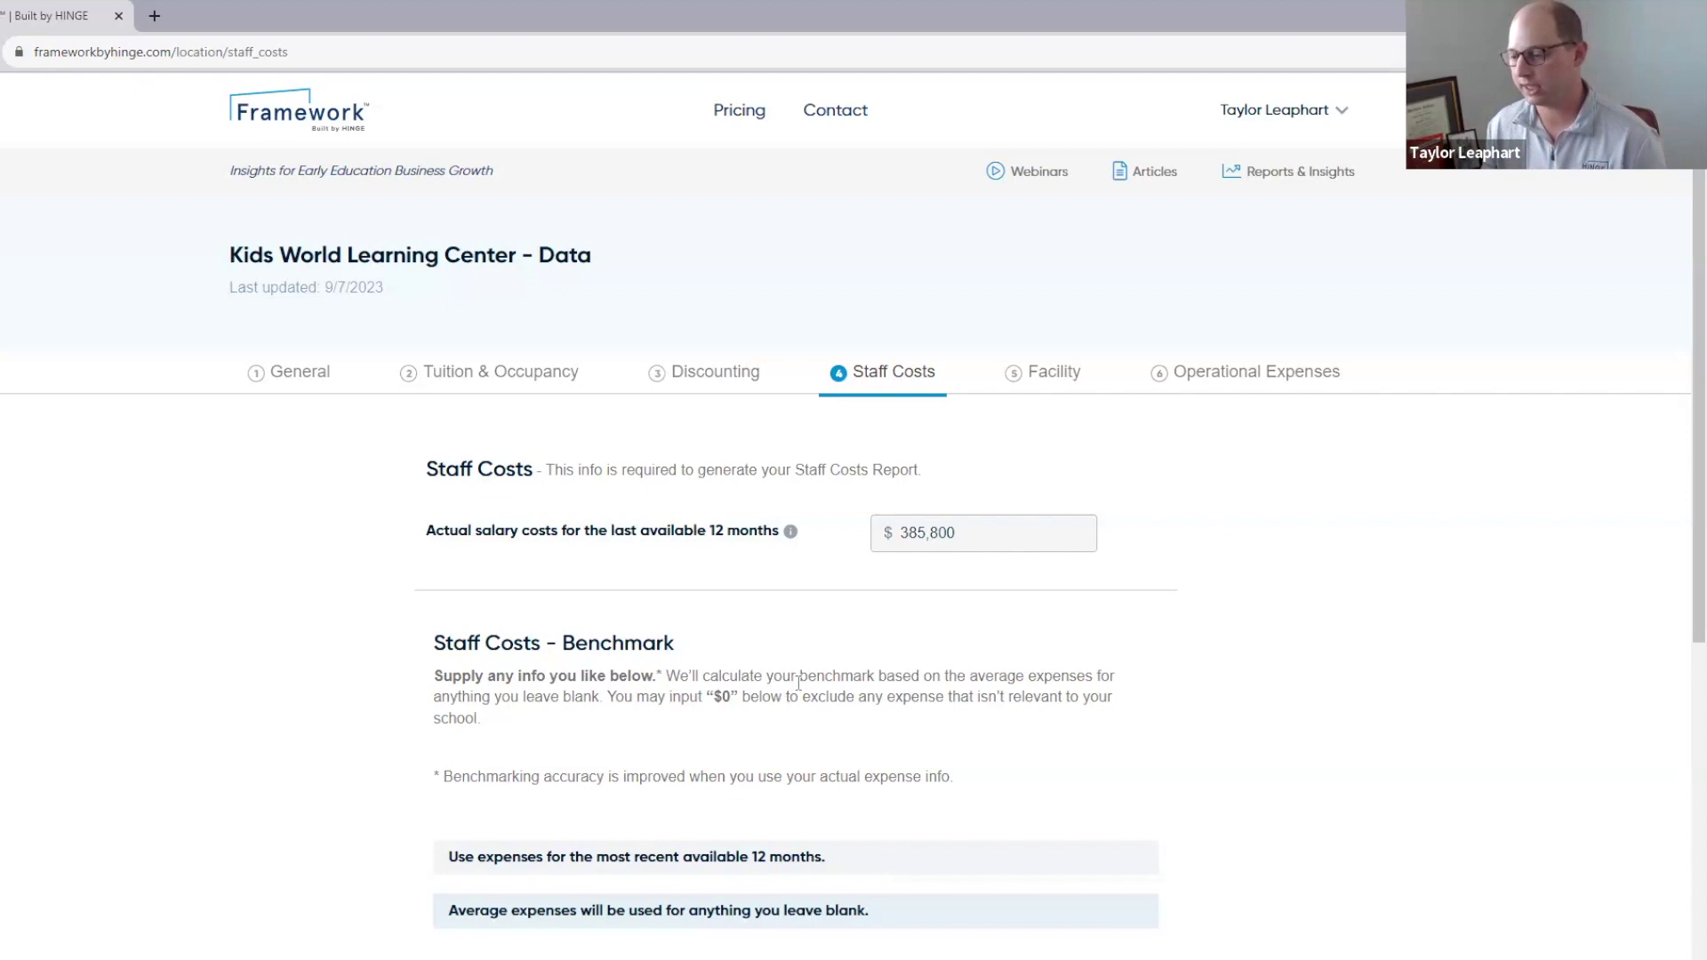
Step: Examine the actual and benchmark staff expenses, the explanatory notes on the cost rows, and the Recruitment entry
scroll(799, 683, down, 1)
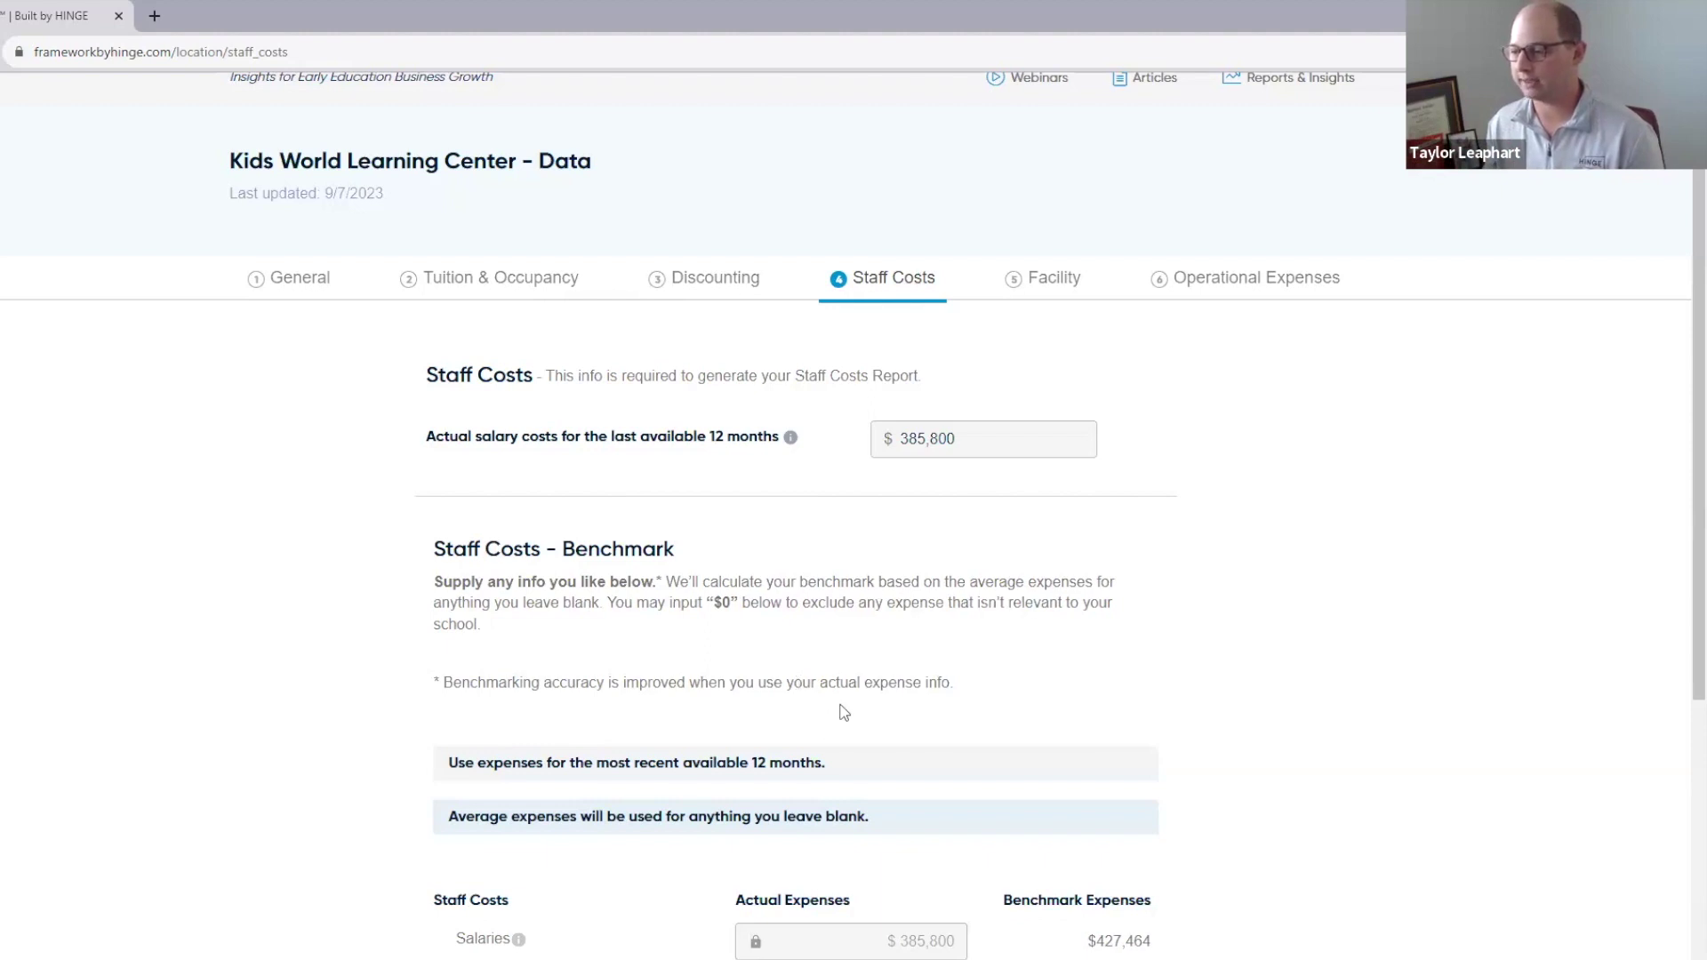
scroll(843, 712, down, 1)
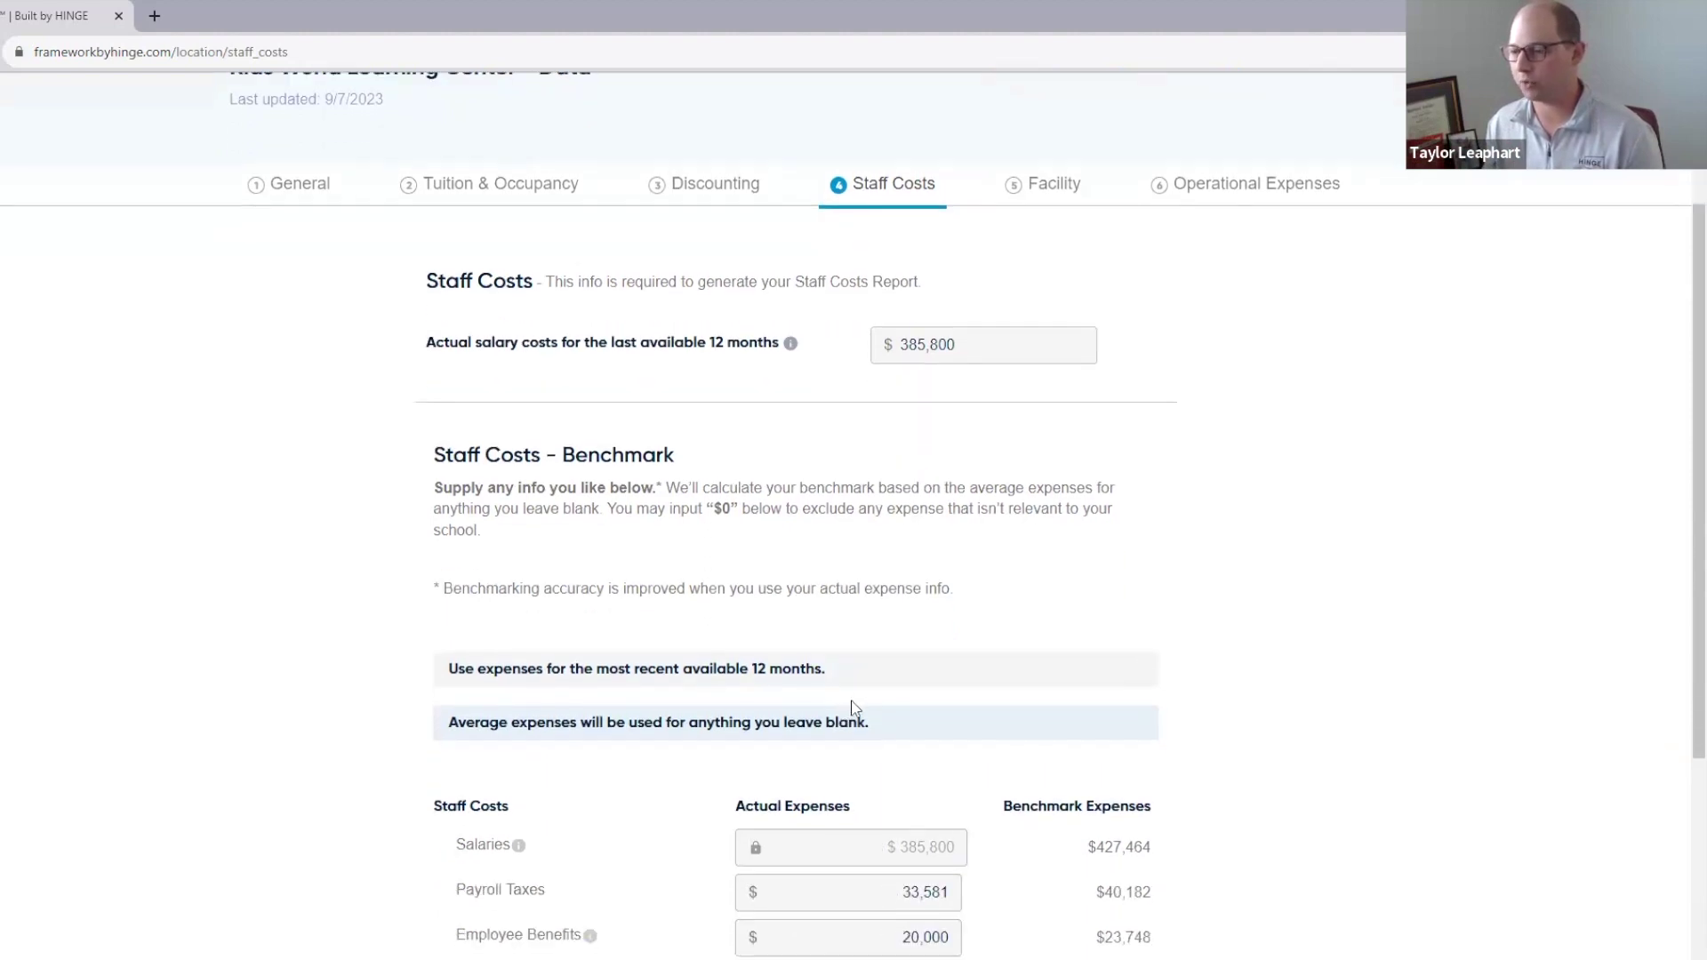
scroll(928, 698, down, 1)
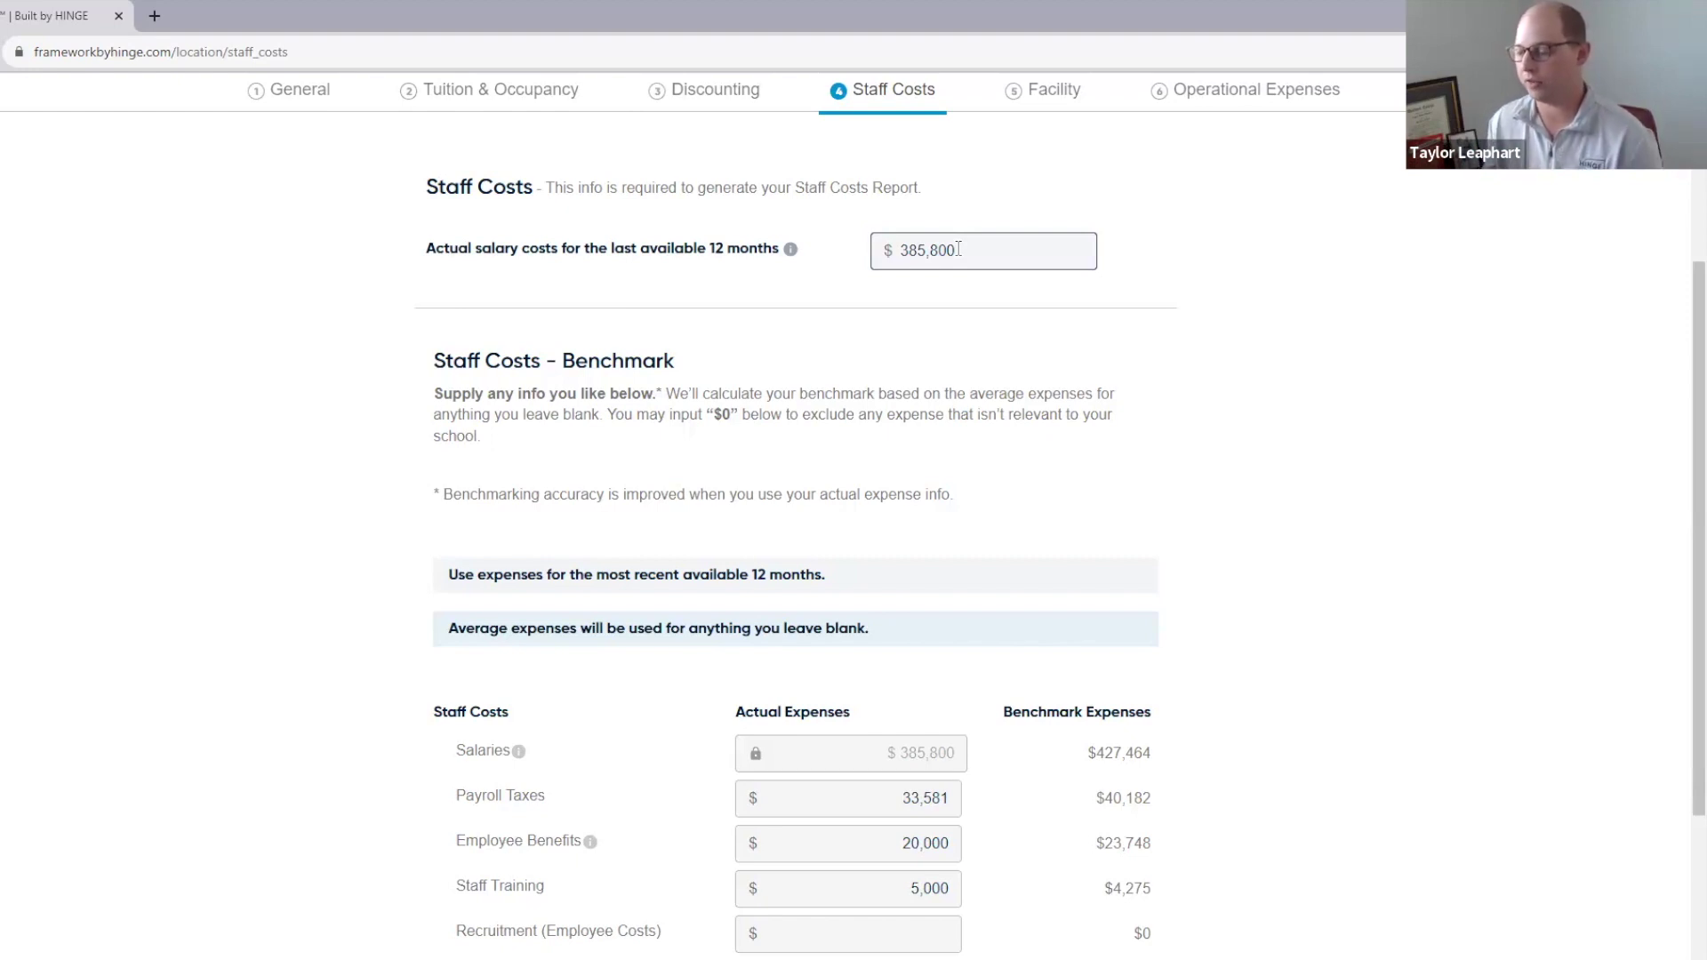
scroll(883, 336, down, 2)
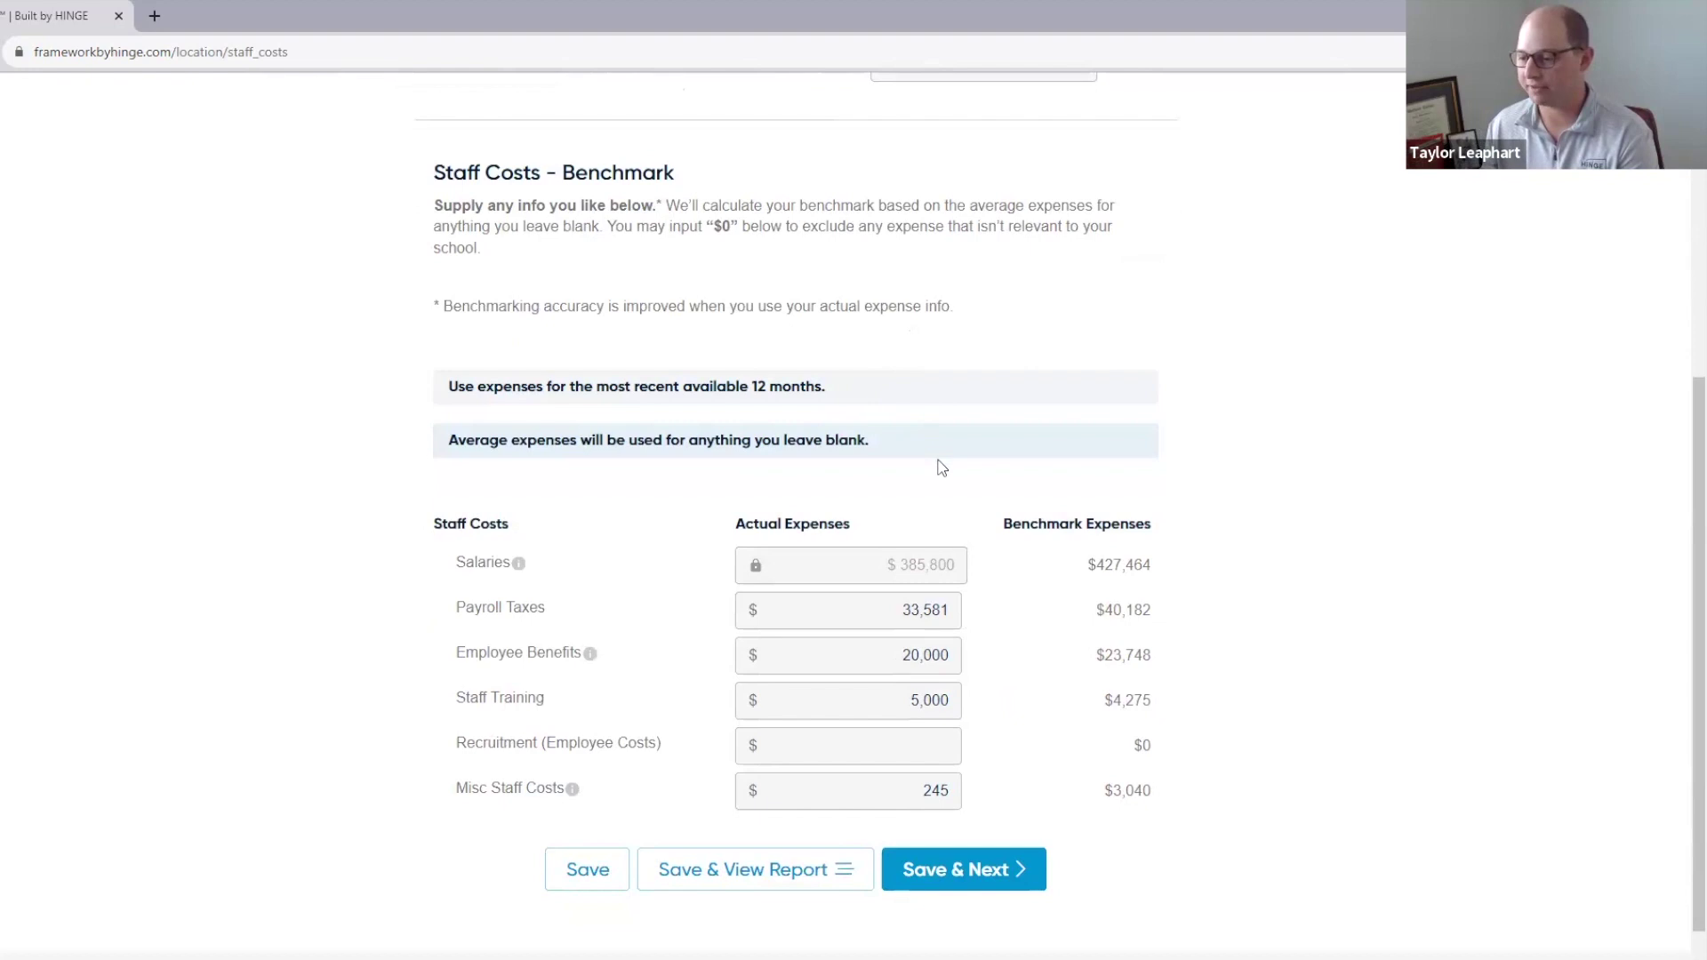
scroll(941, 466, down, 1)
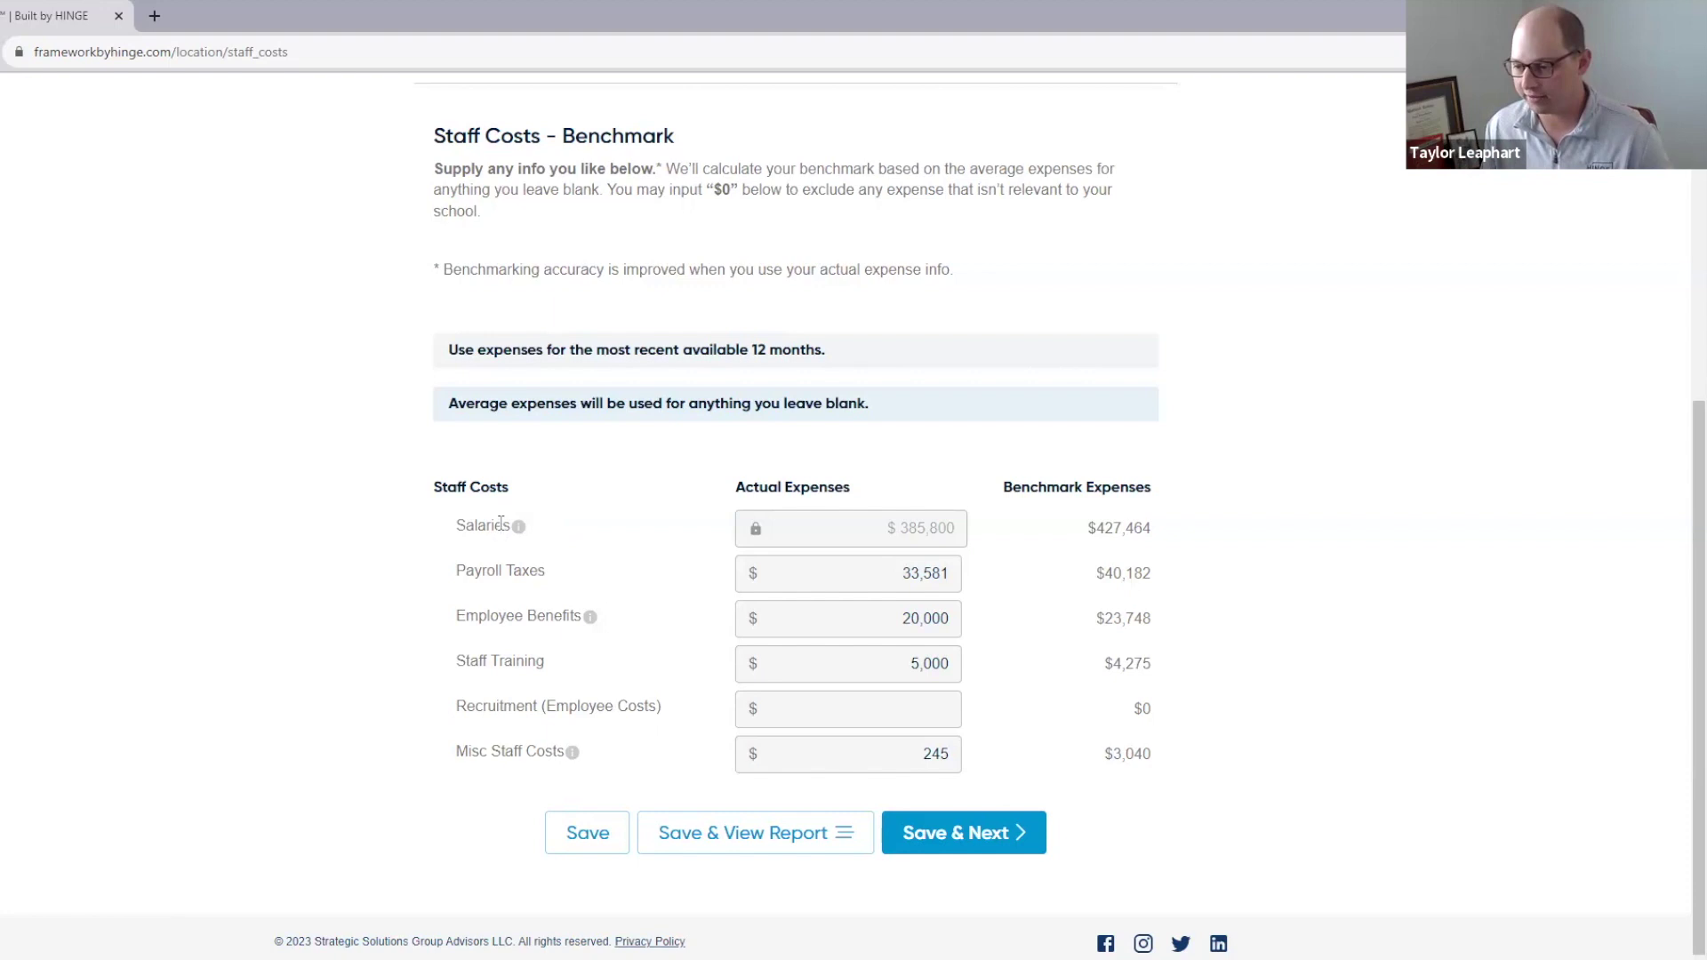
mouse_move(521, 532)
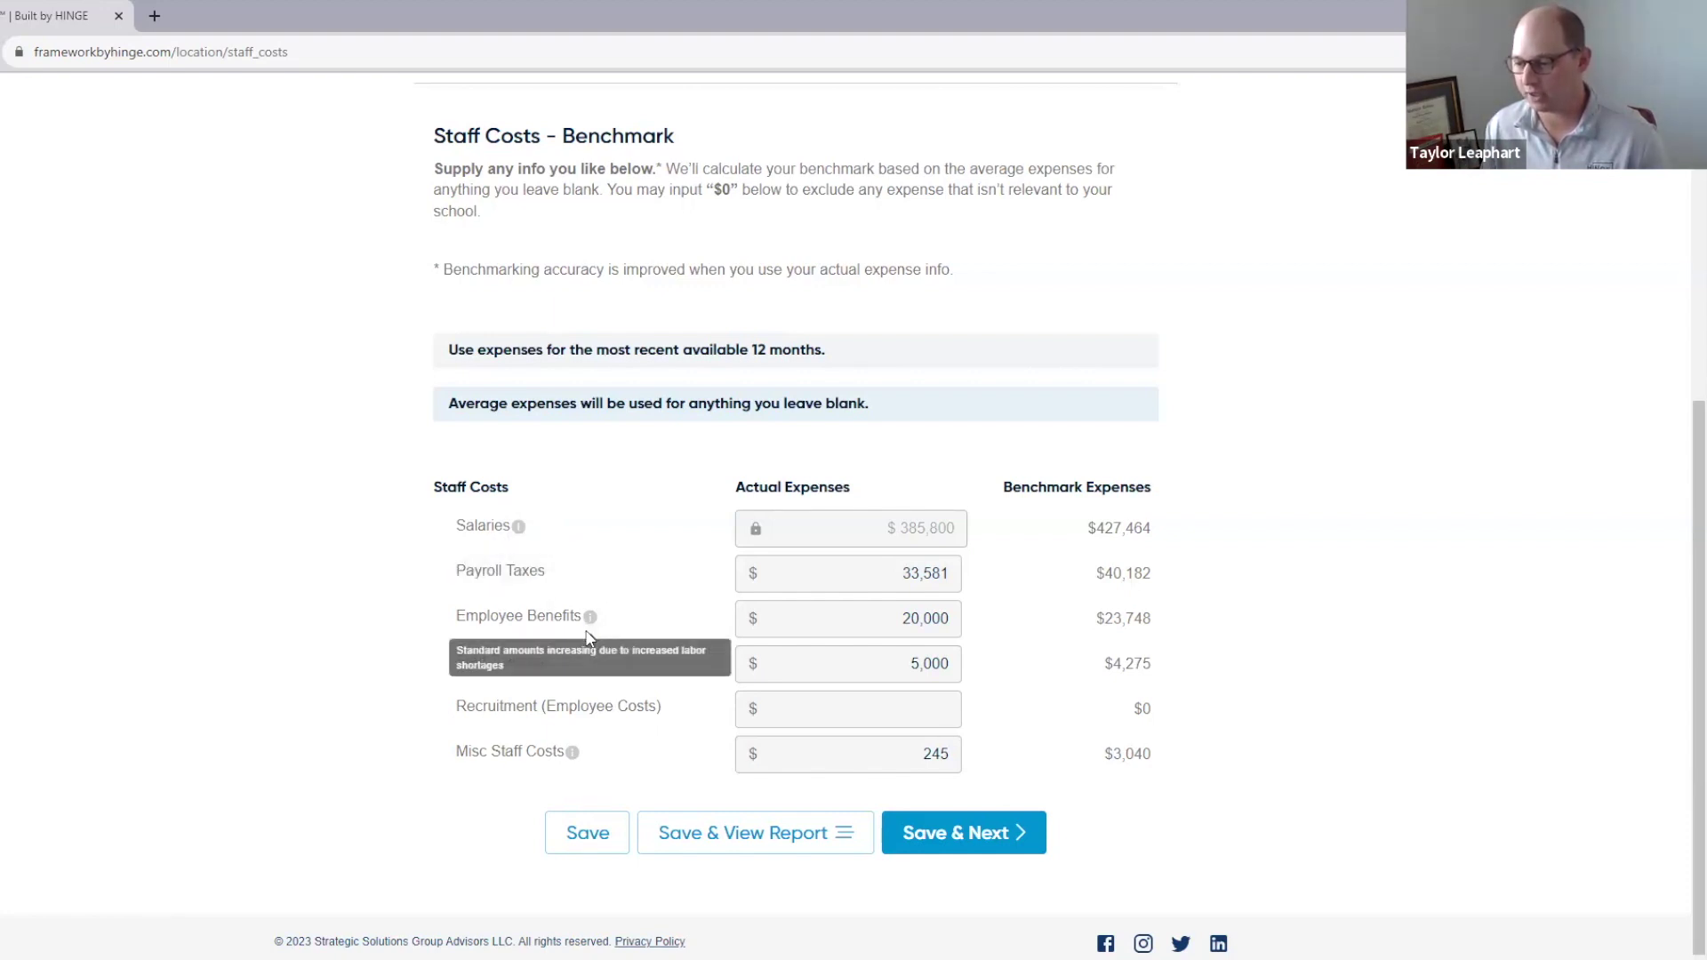
mouse_move(575, 763)
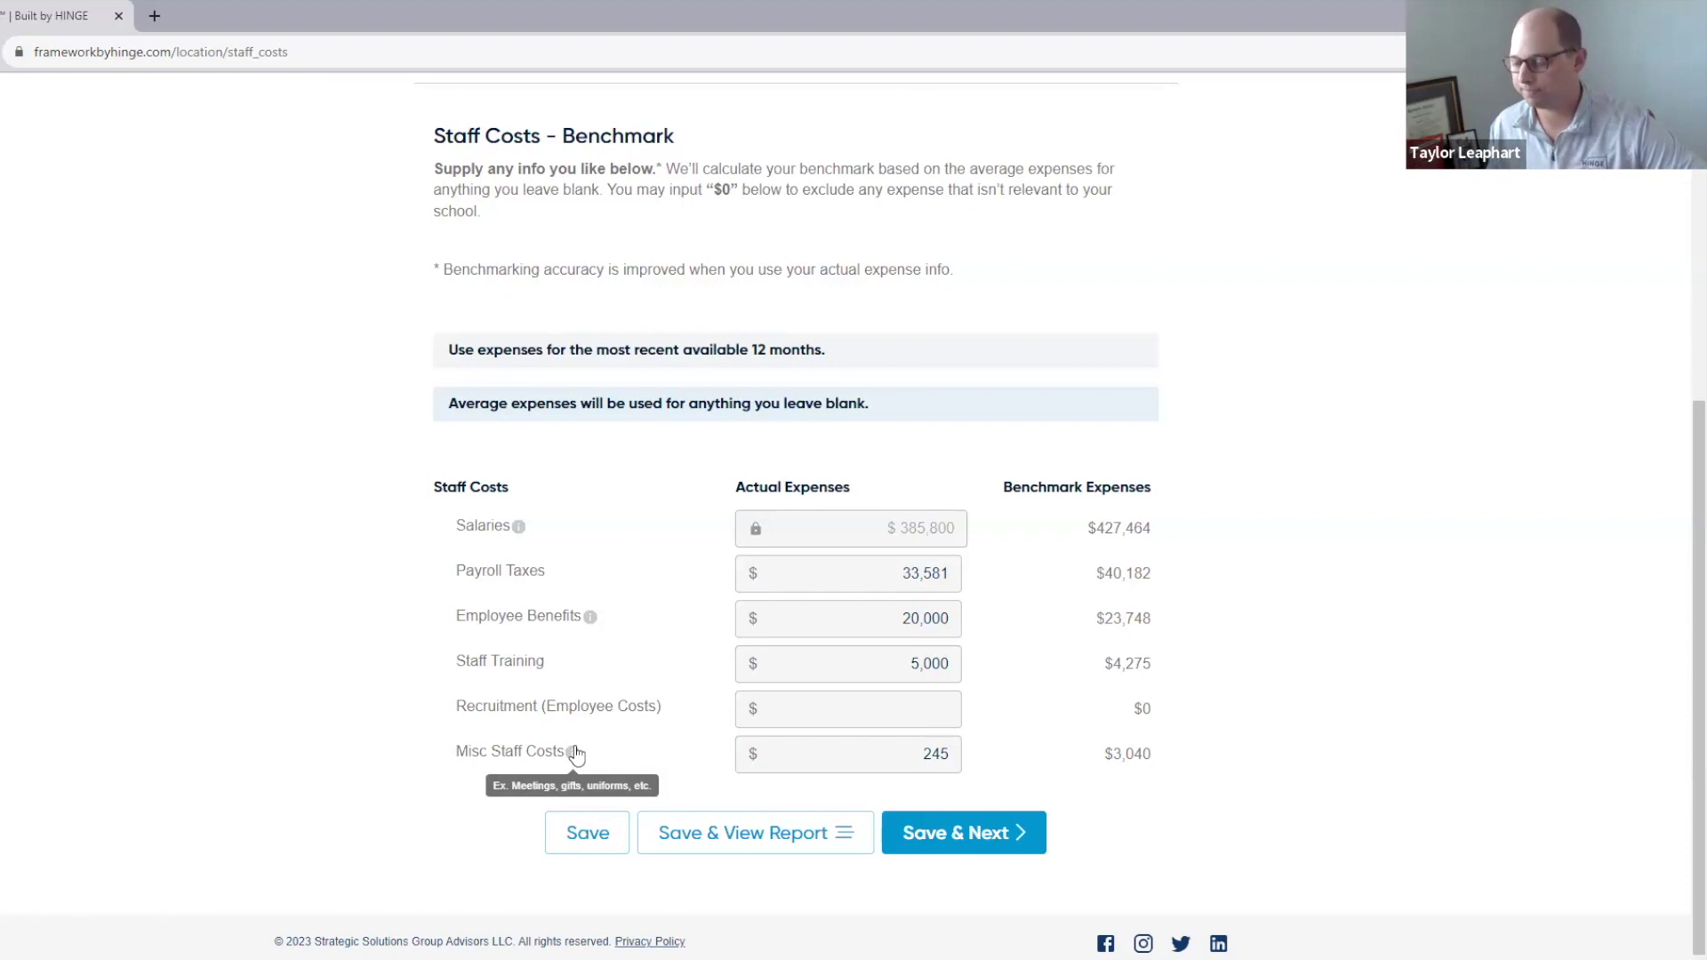
click(833, 703)
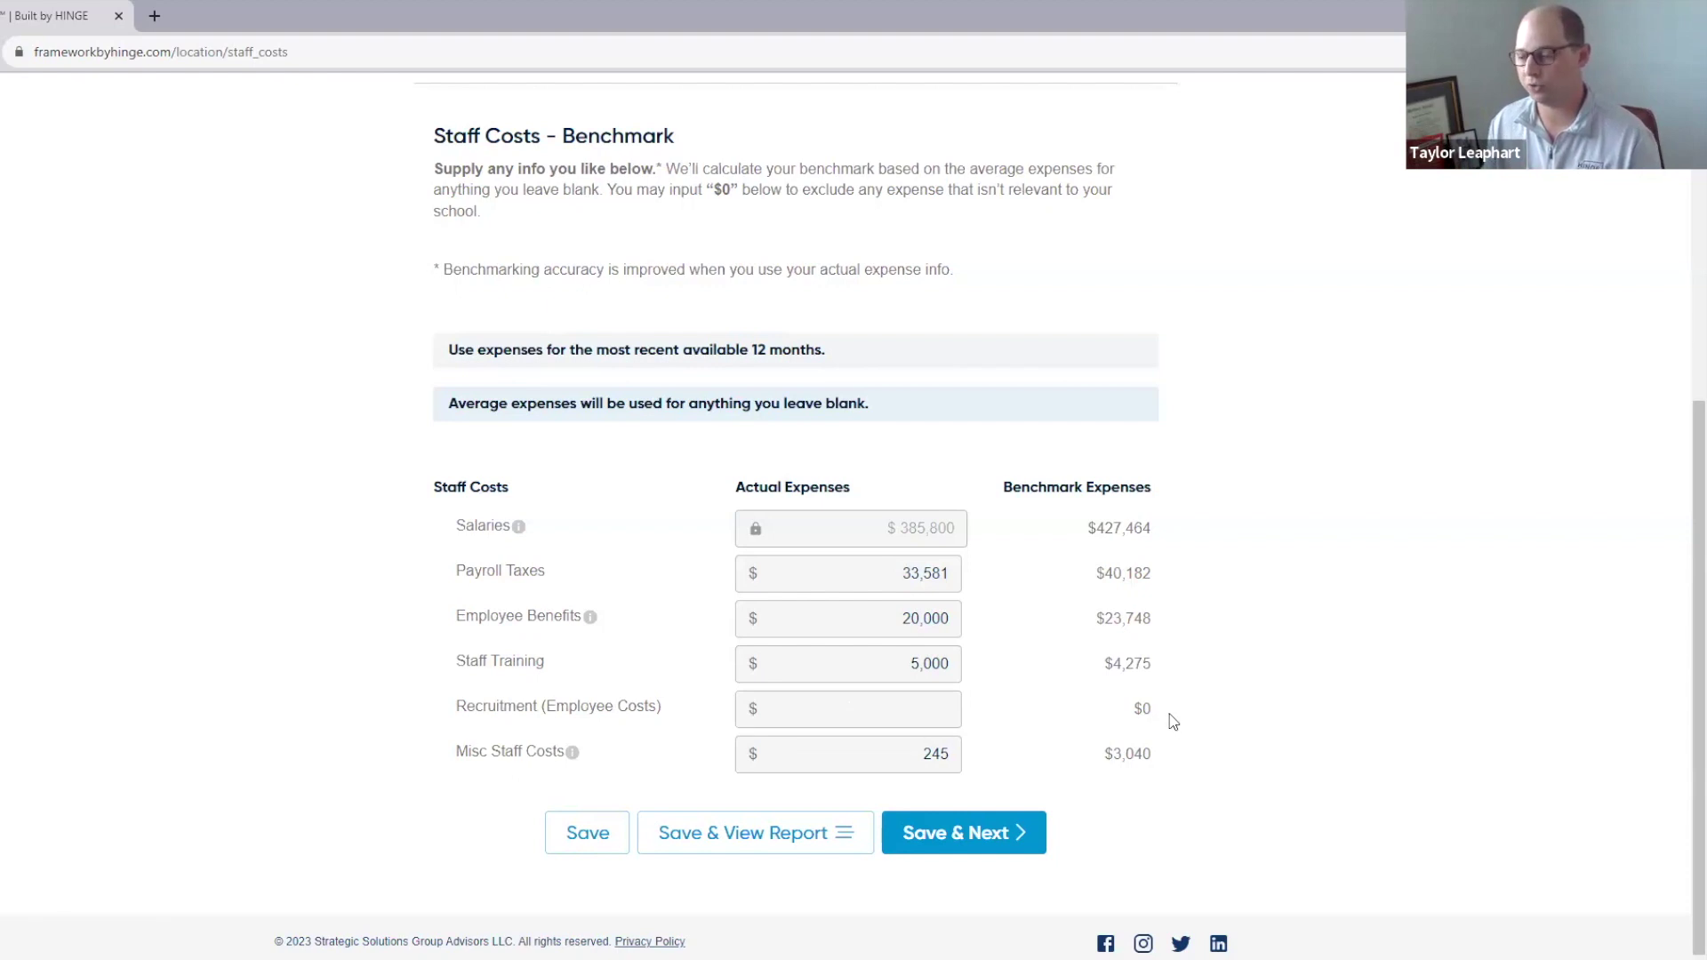
click(939, 713)
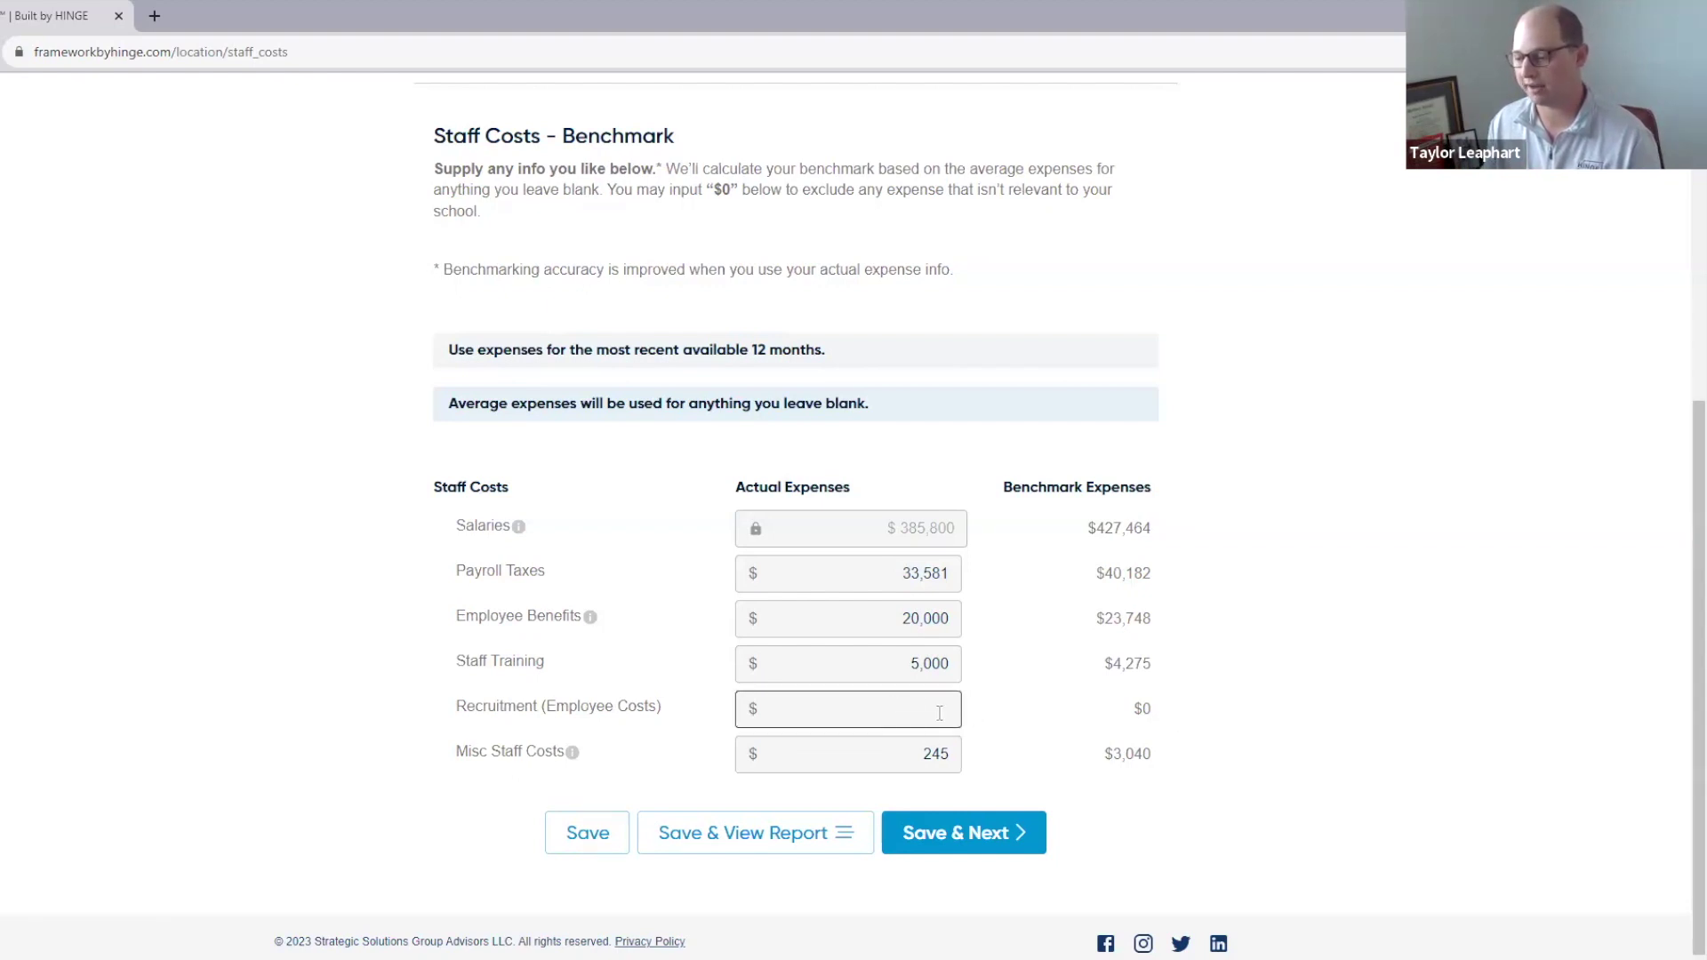
click(565, 720)
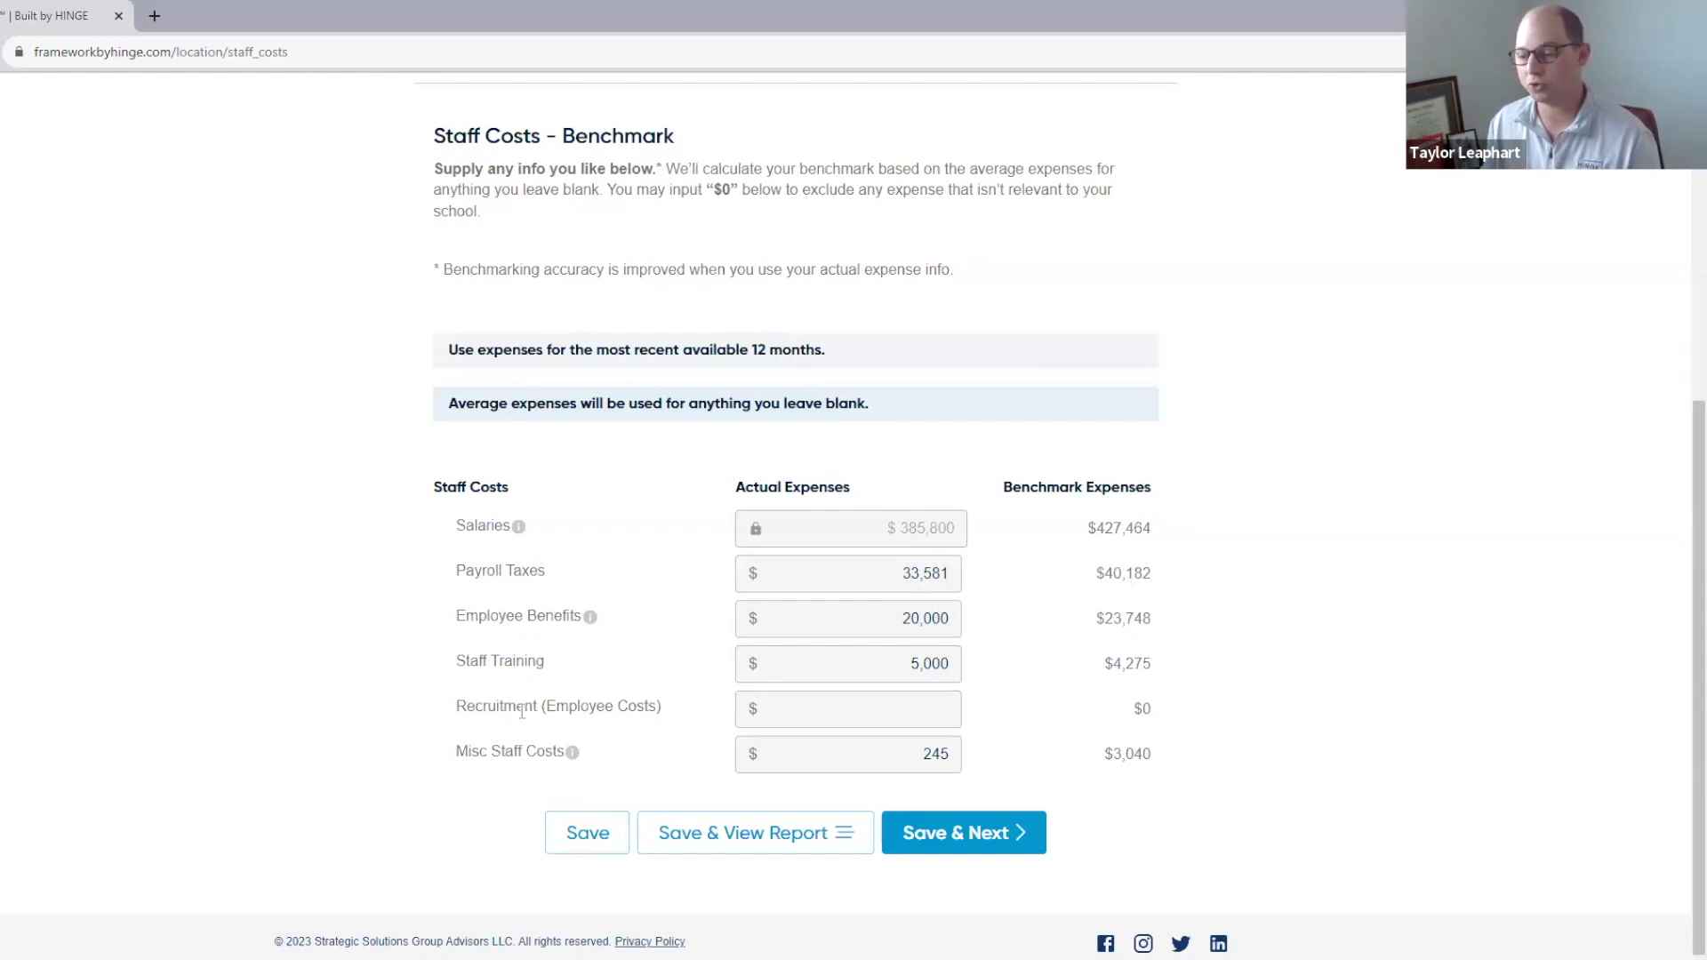
Step: Enter 0 as the actual expense for Recruitment (Employee Costs)
click(762, 712)
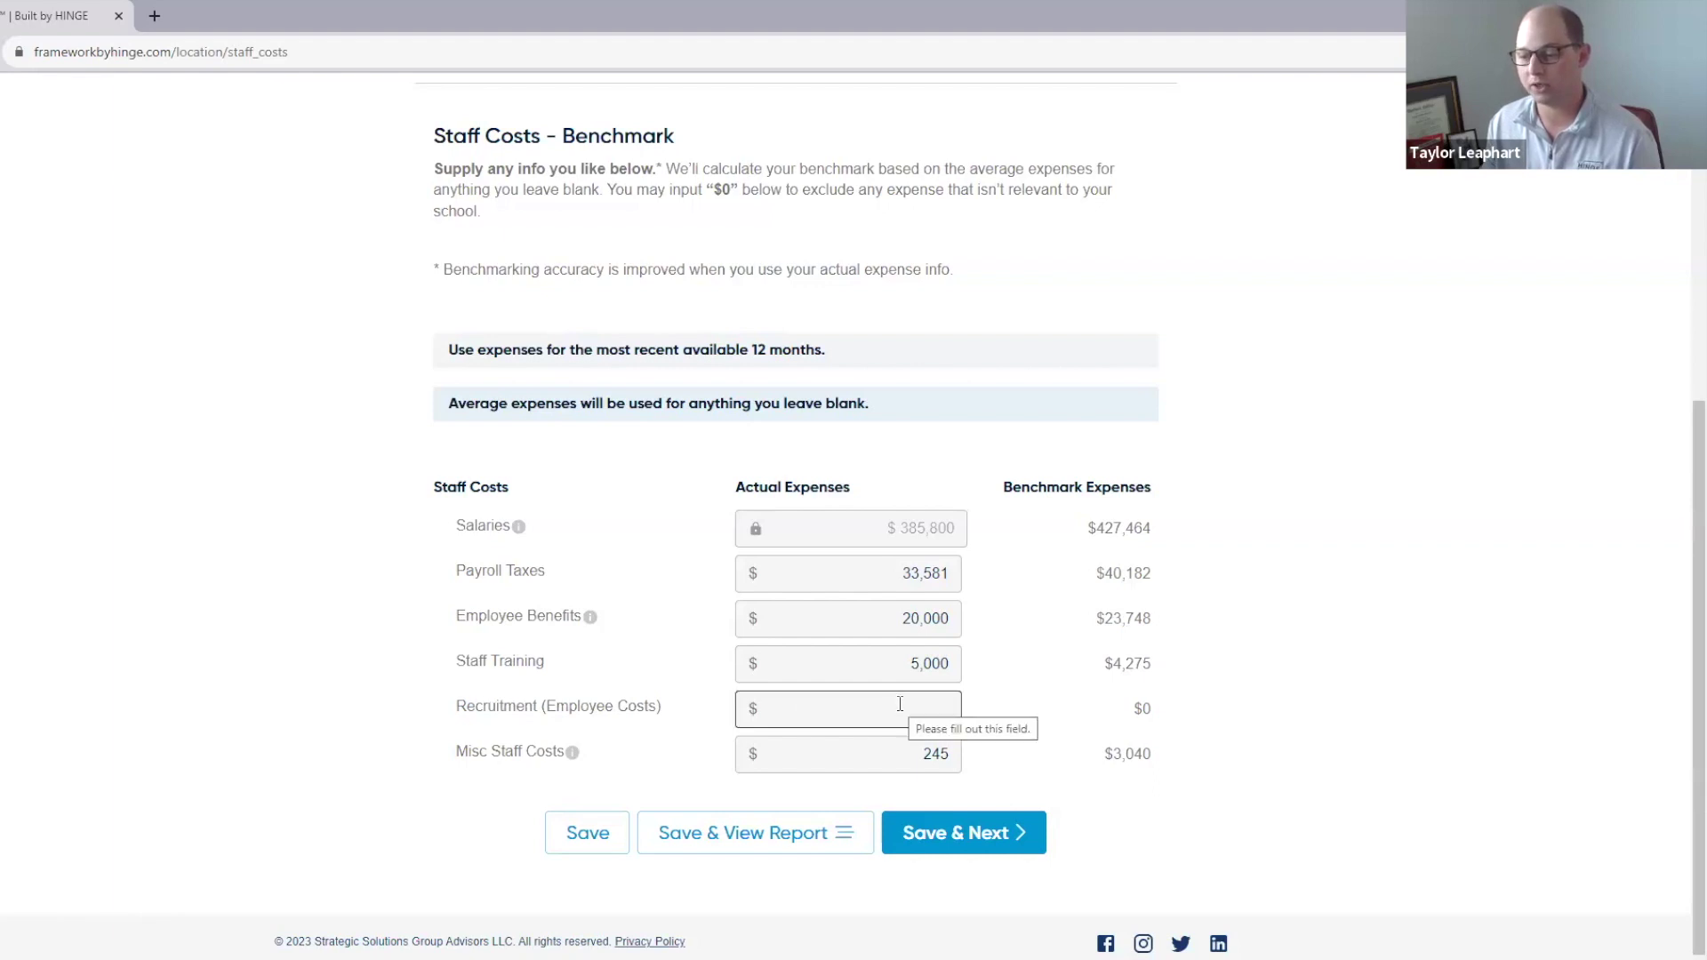
click(900, 703)
text(0)
click(1039, 738)
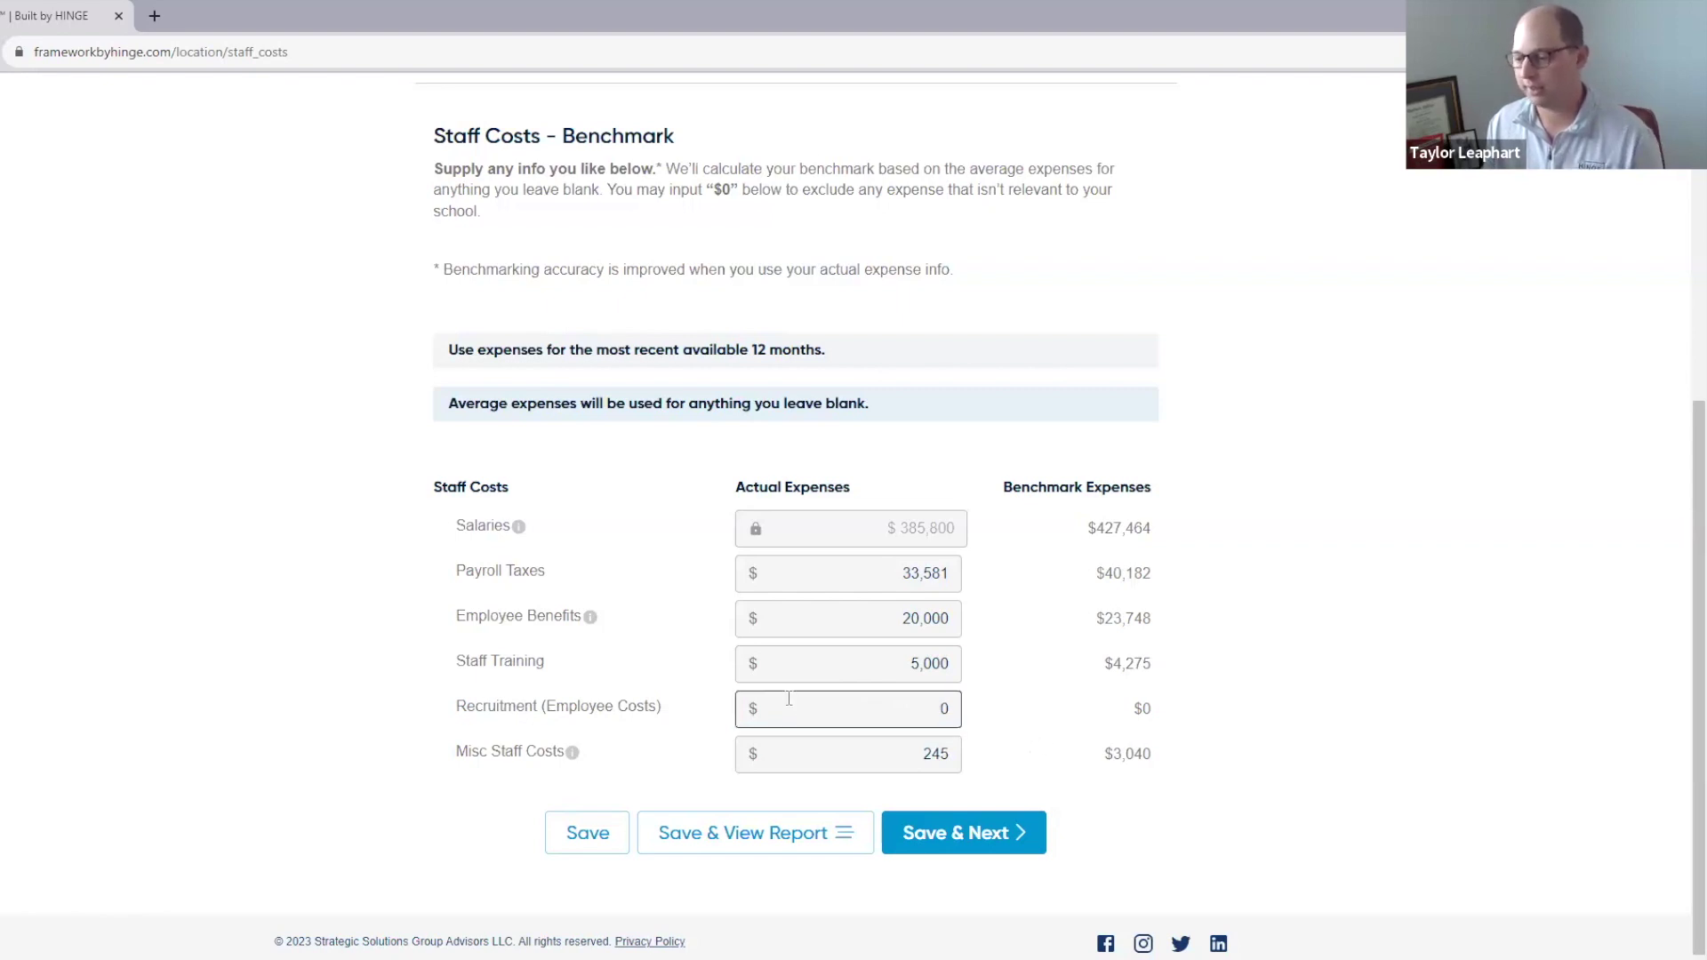
Step: Clear the actual Staff Training expense and enter it again as 5,000
click(753, 669)
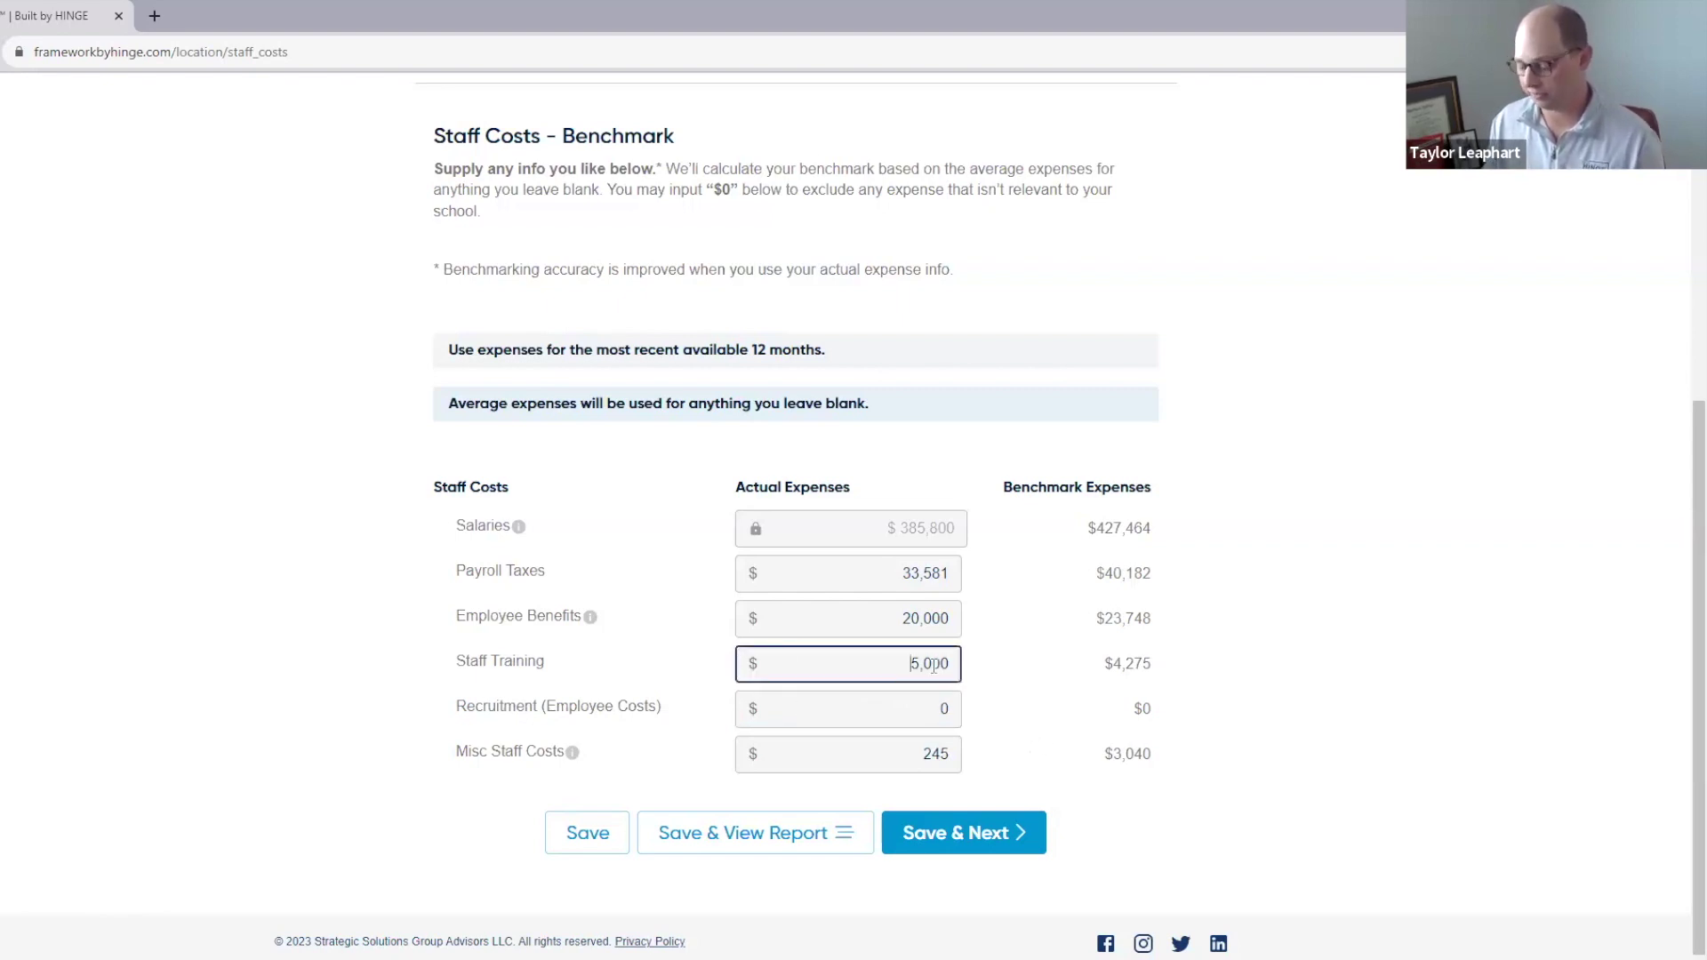
drag(949, 666, 863, 667)
key(BackSpace)
click(992, 719)
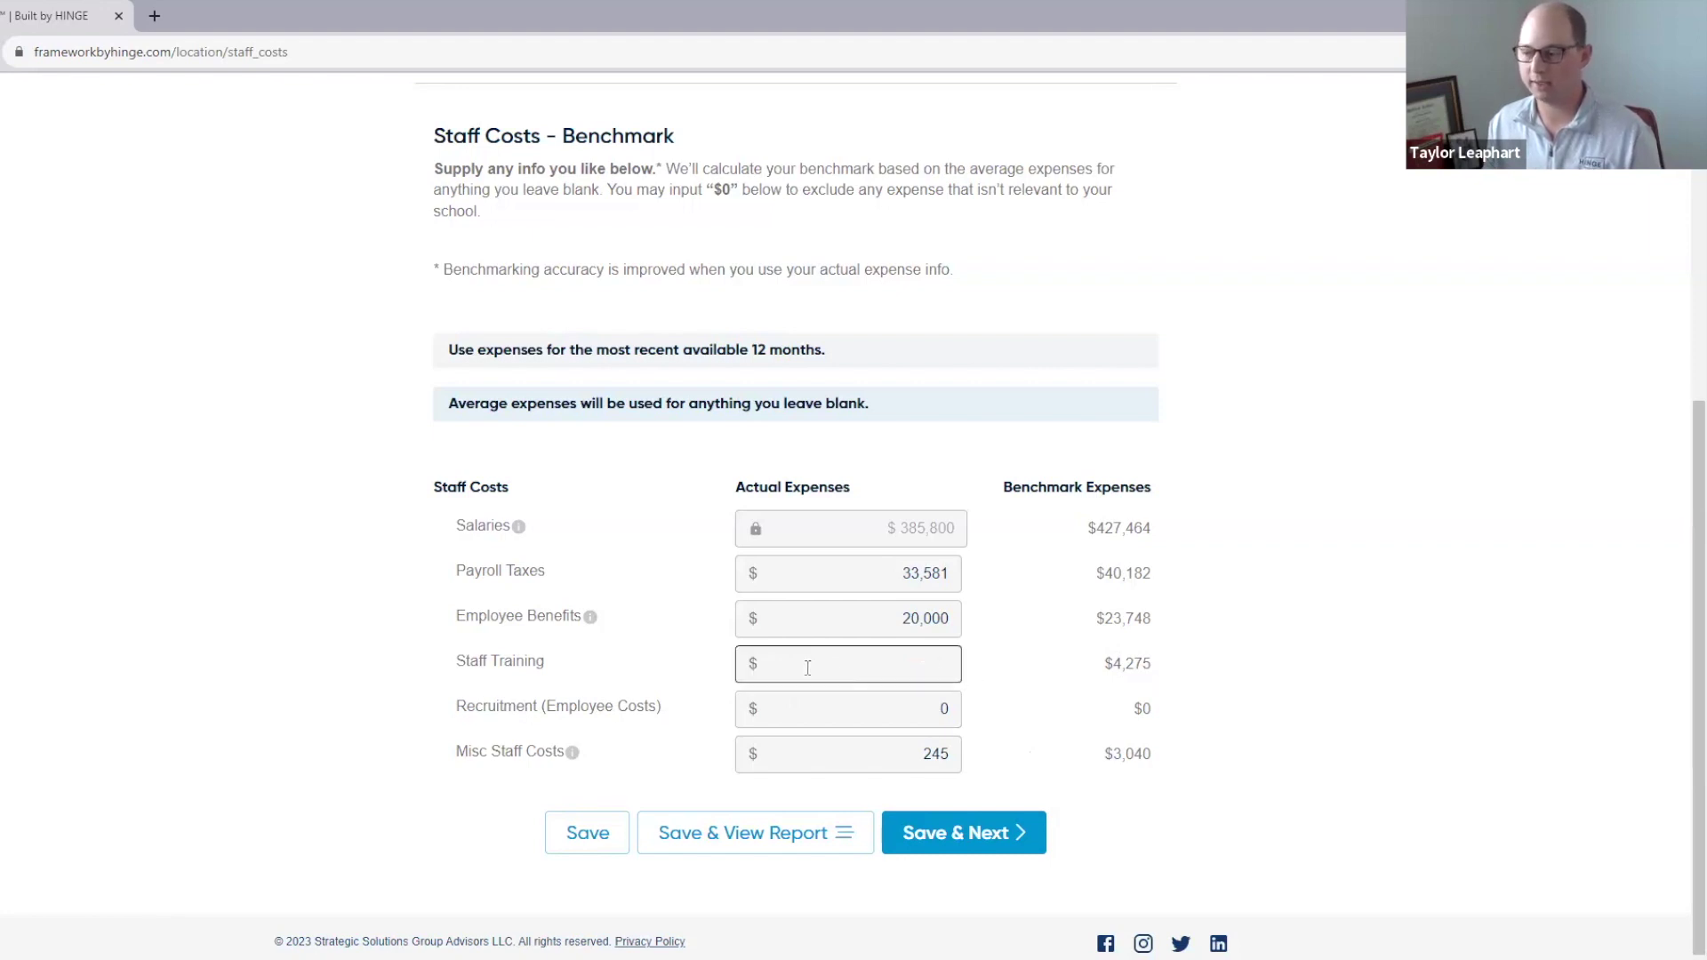
click(903, 670)
text(5,000)
click(1205, 692)
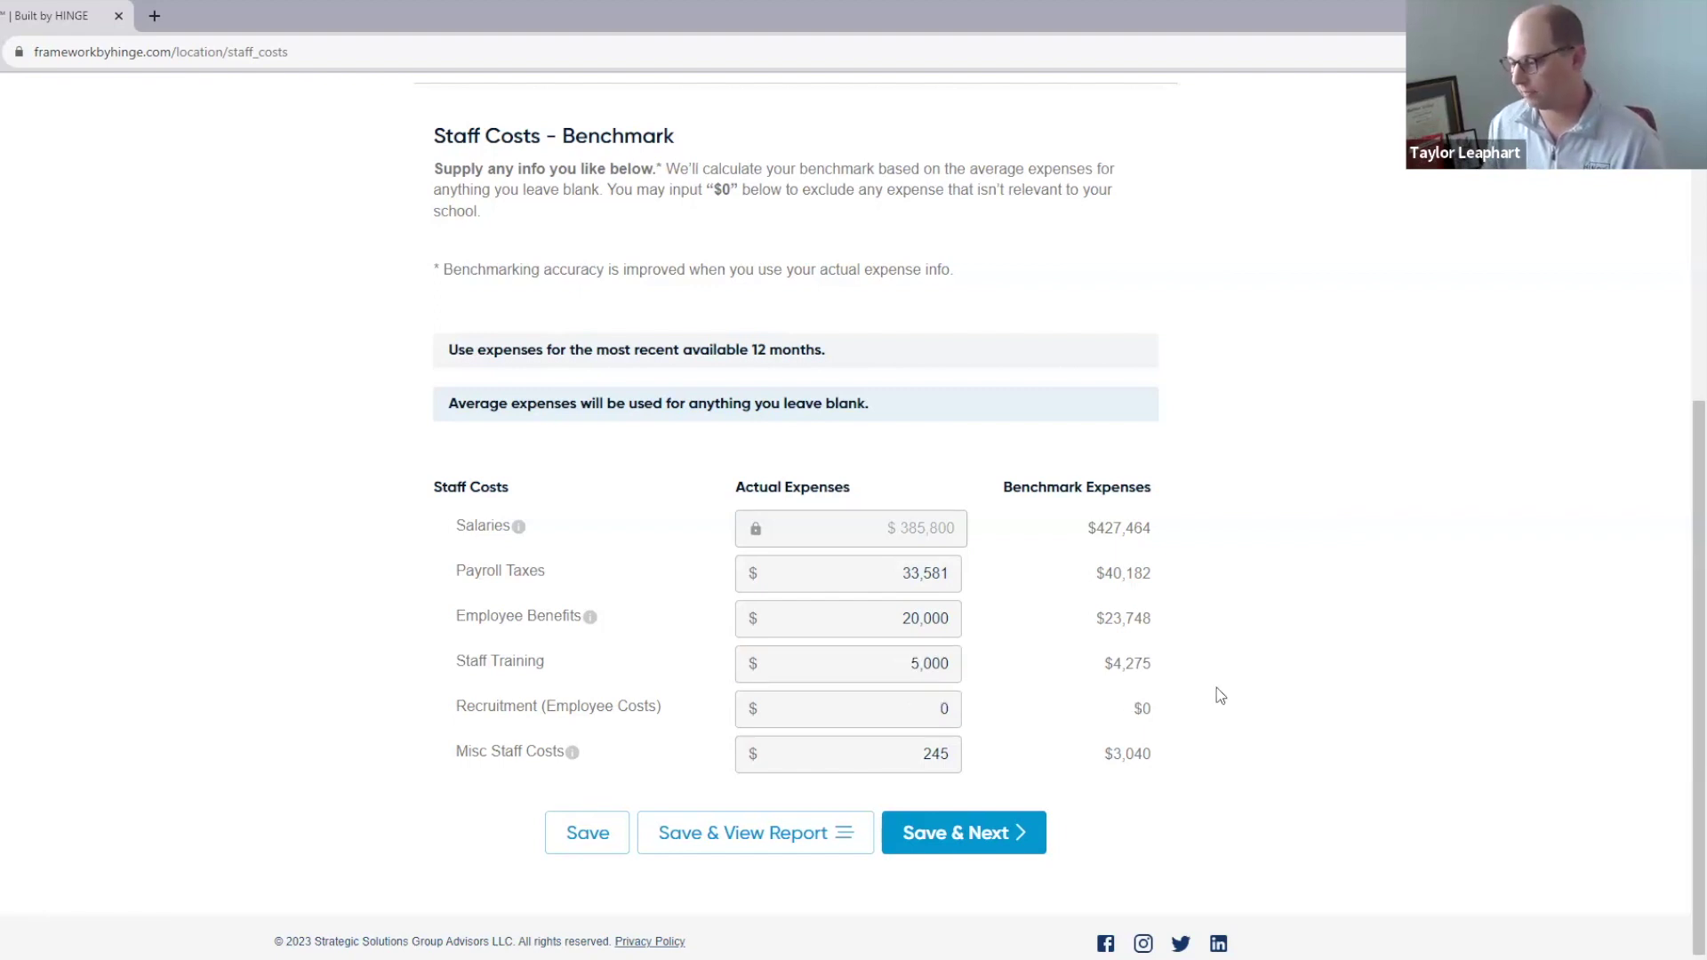
Step: Check the staff cost entries against the benchmark expenses and save them to continue to Facility
click(925, 713)
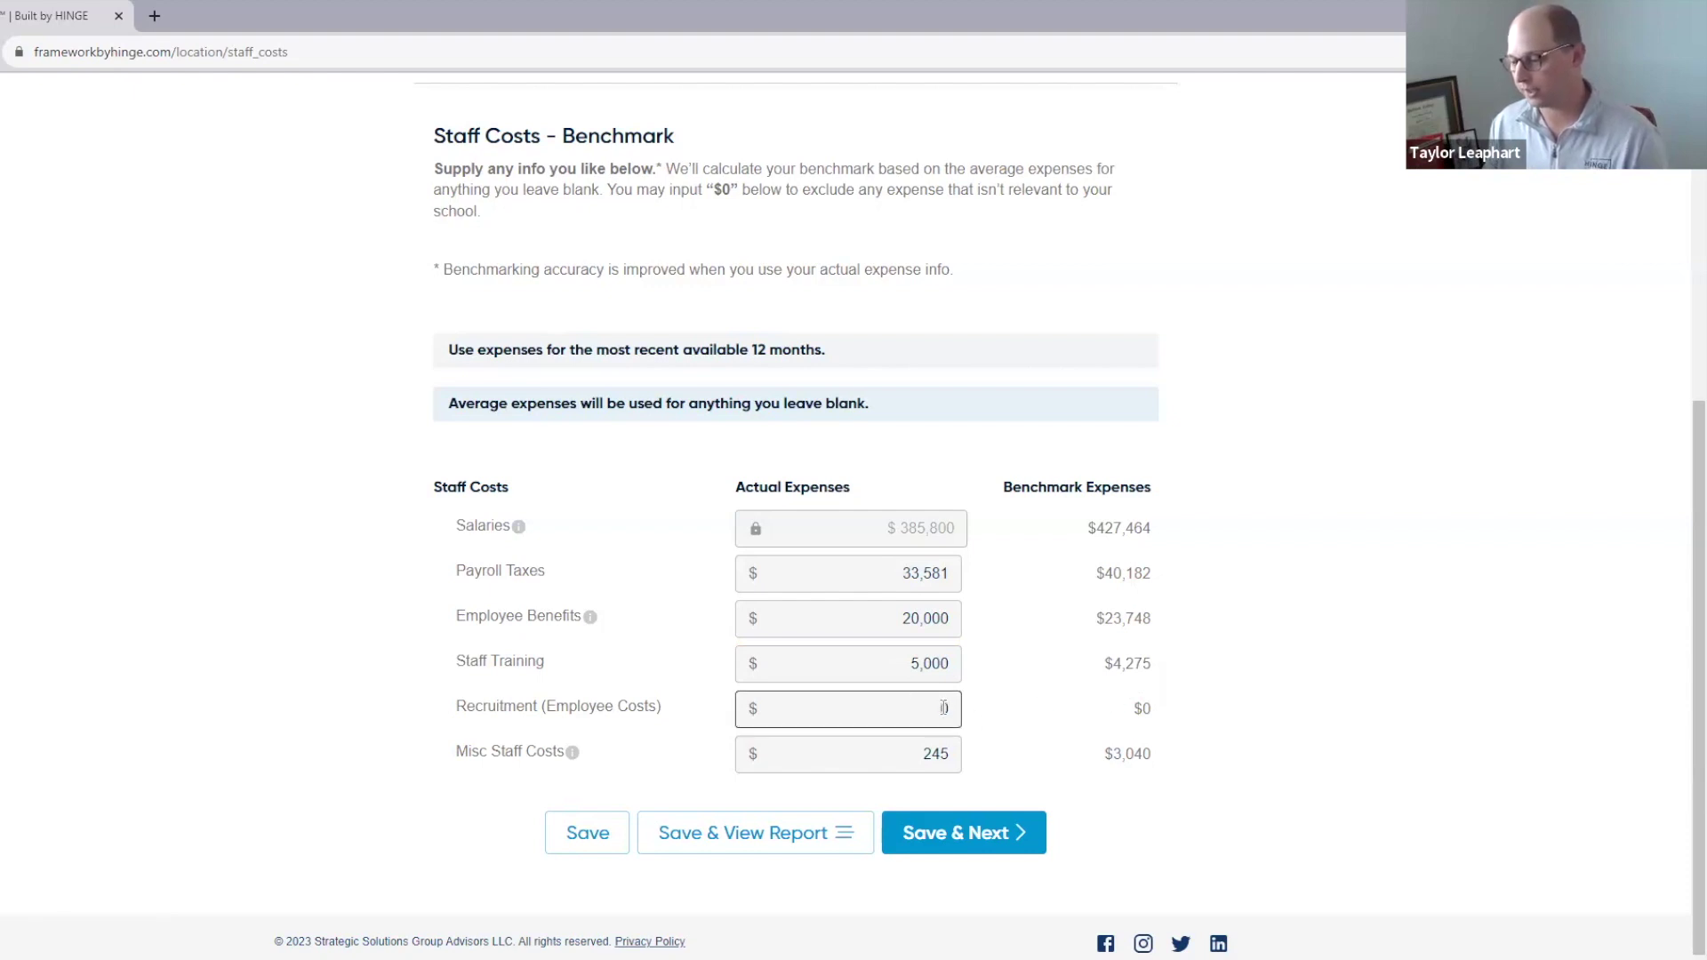
click(673, 736)
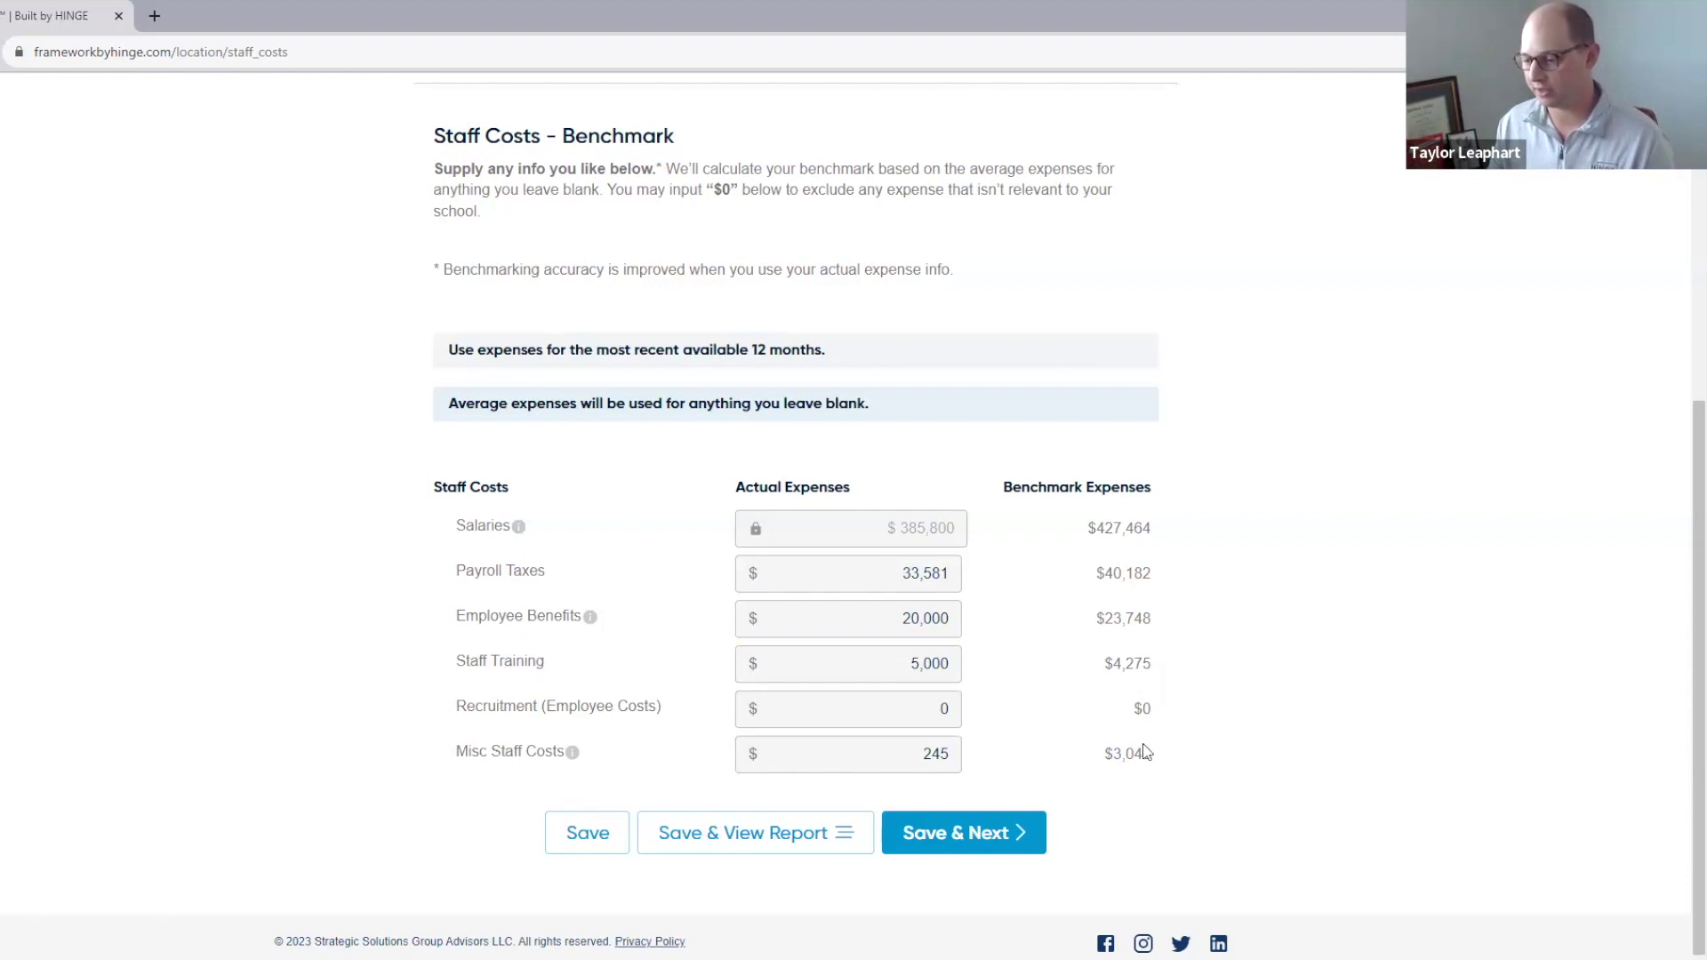
scroll(1065, 743, up, 1)
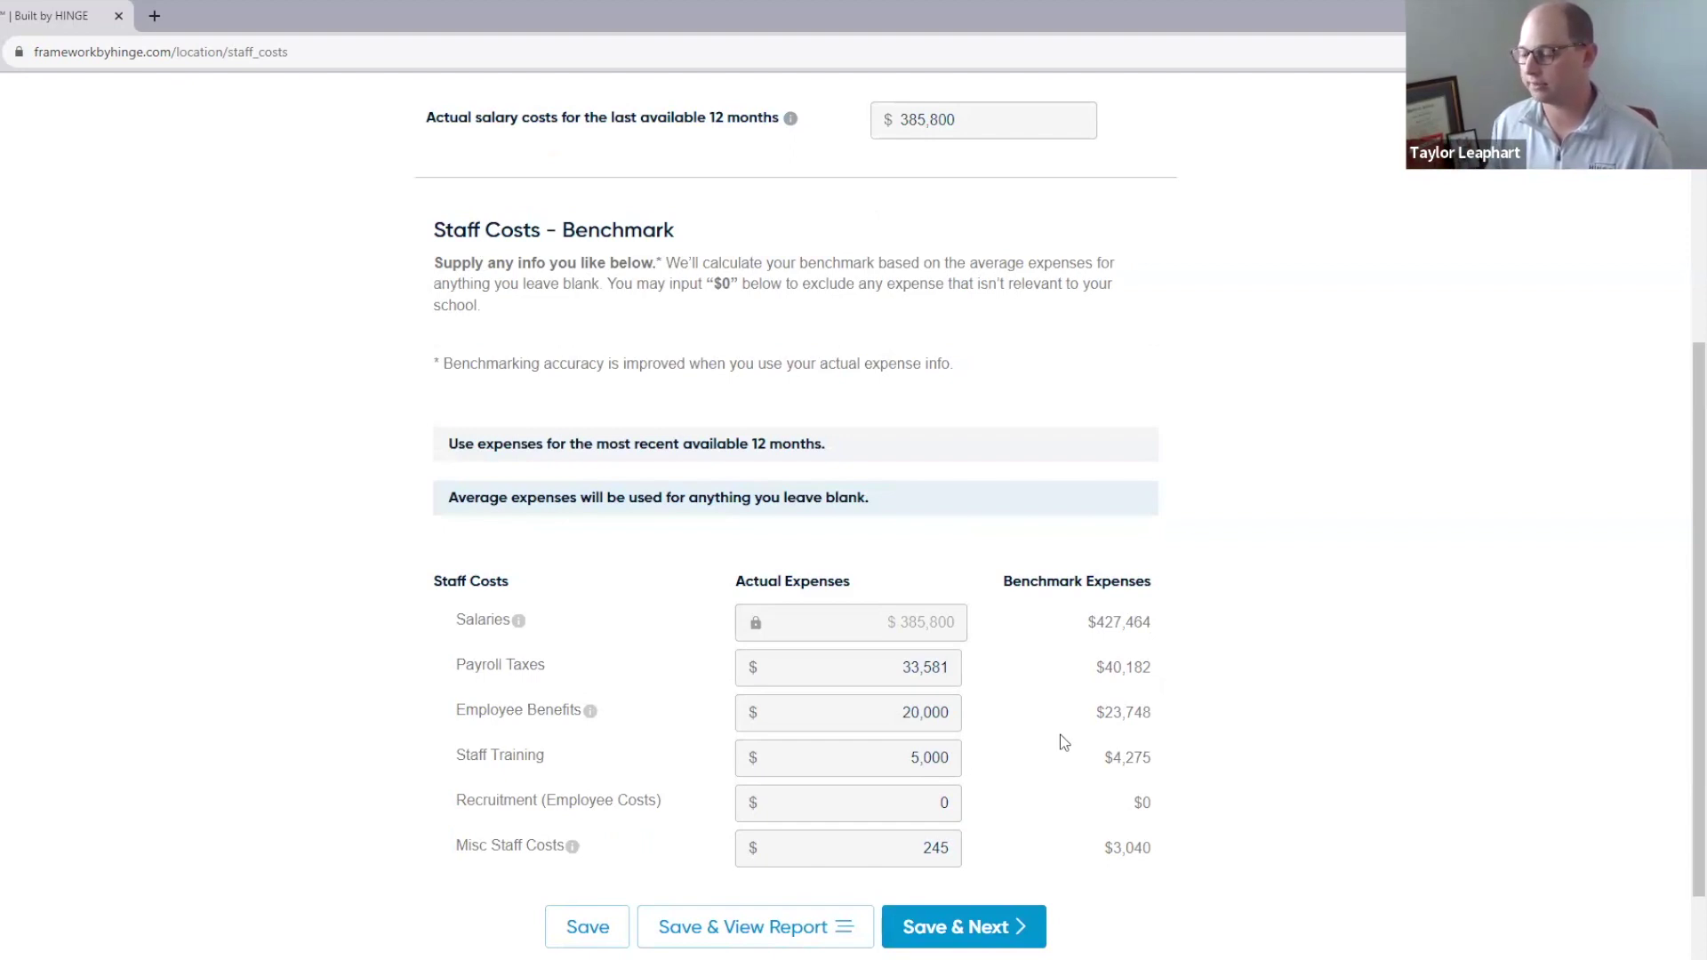
scroll(1064, 743, up, 3)
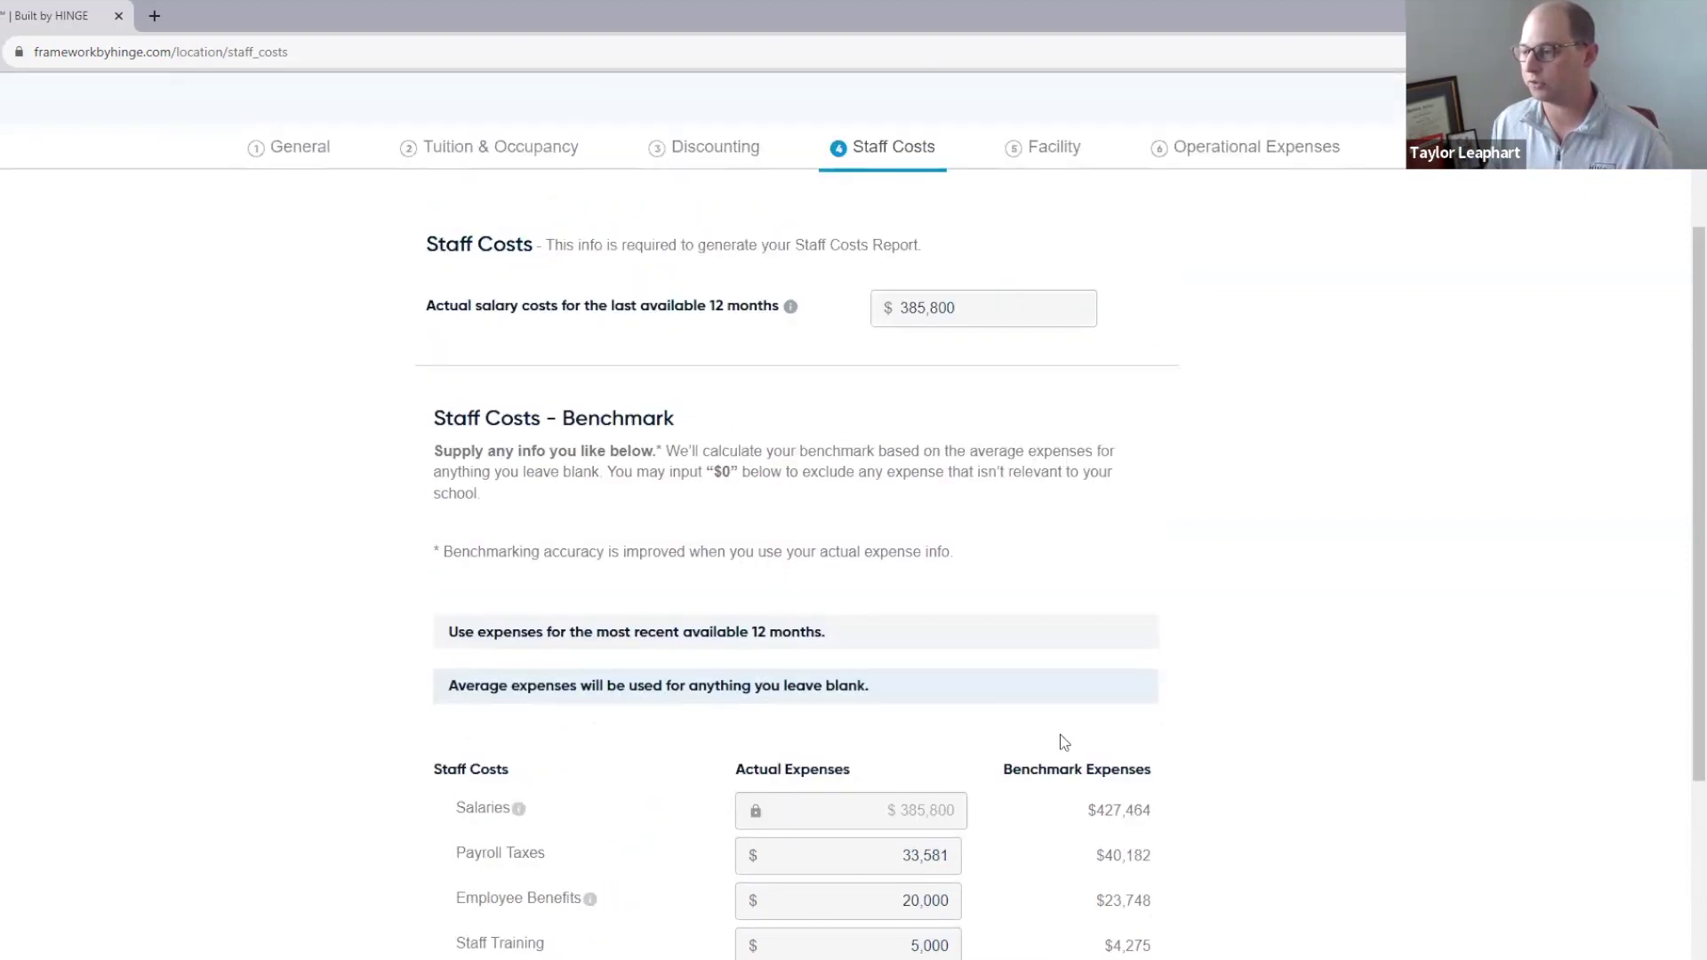
scroll(1064, 742, down, 3)
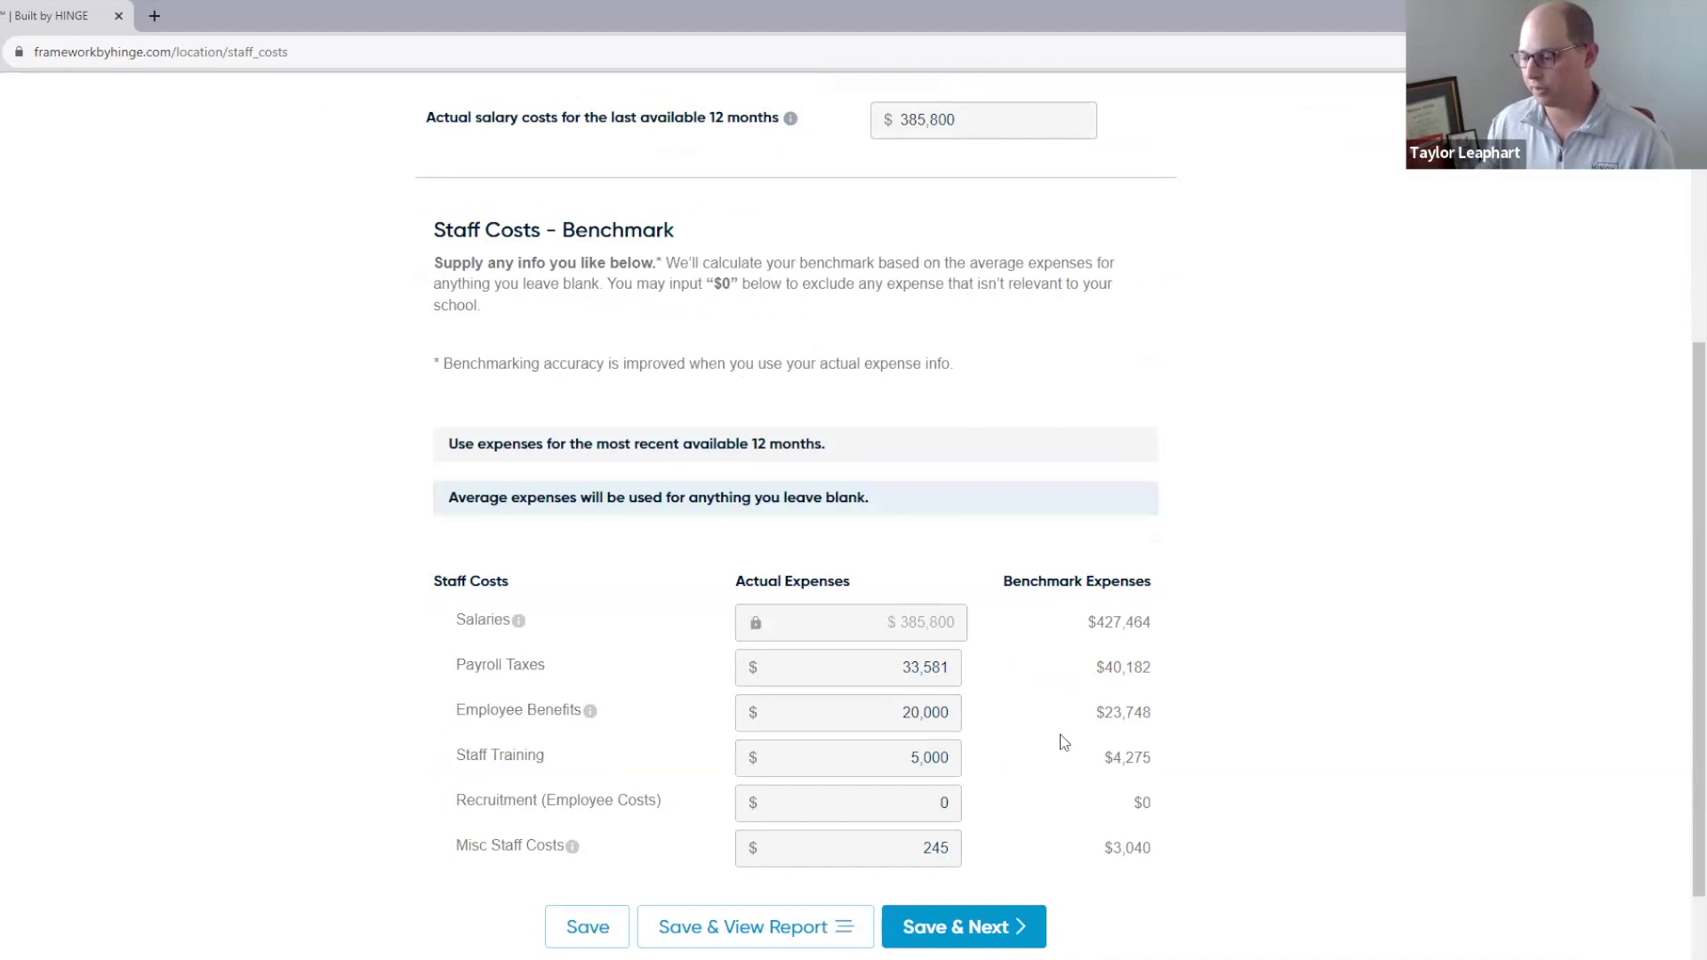
click(924, 933)
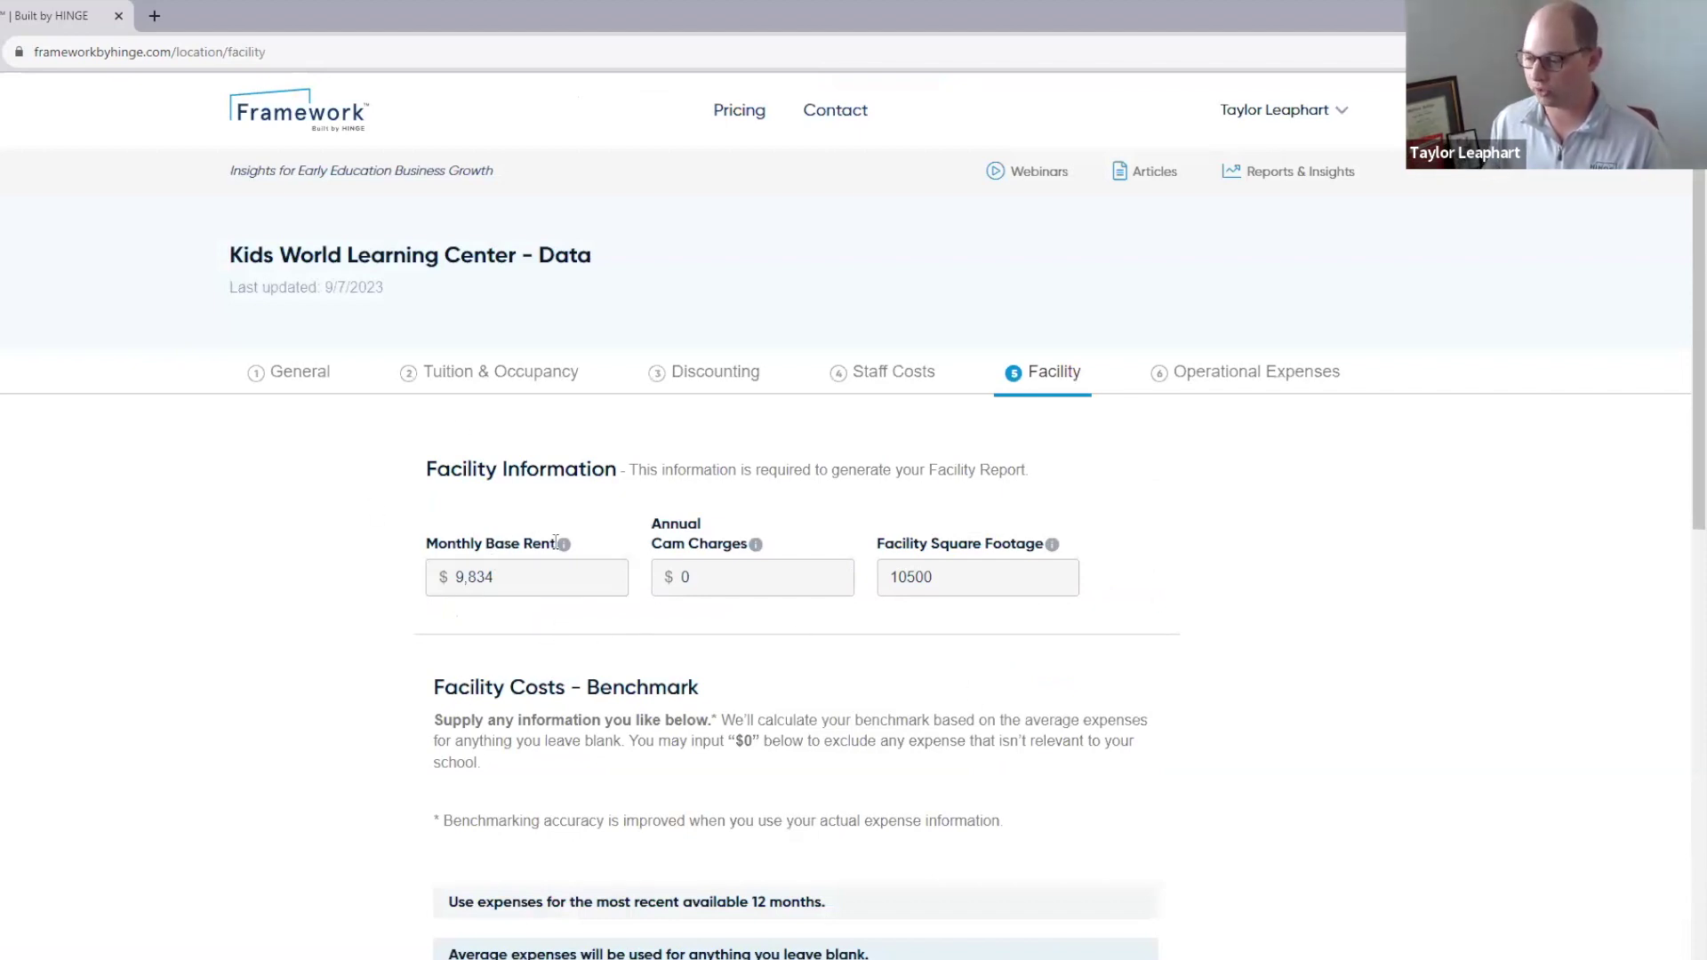
Step: Review the rent, CAM charges, square footage and facility cost rows, and save to continue to Operational Expenses
mouse_move(757, 546)
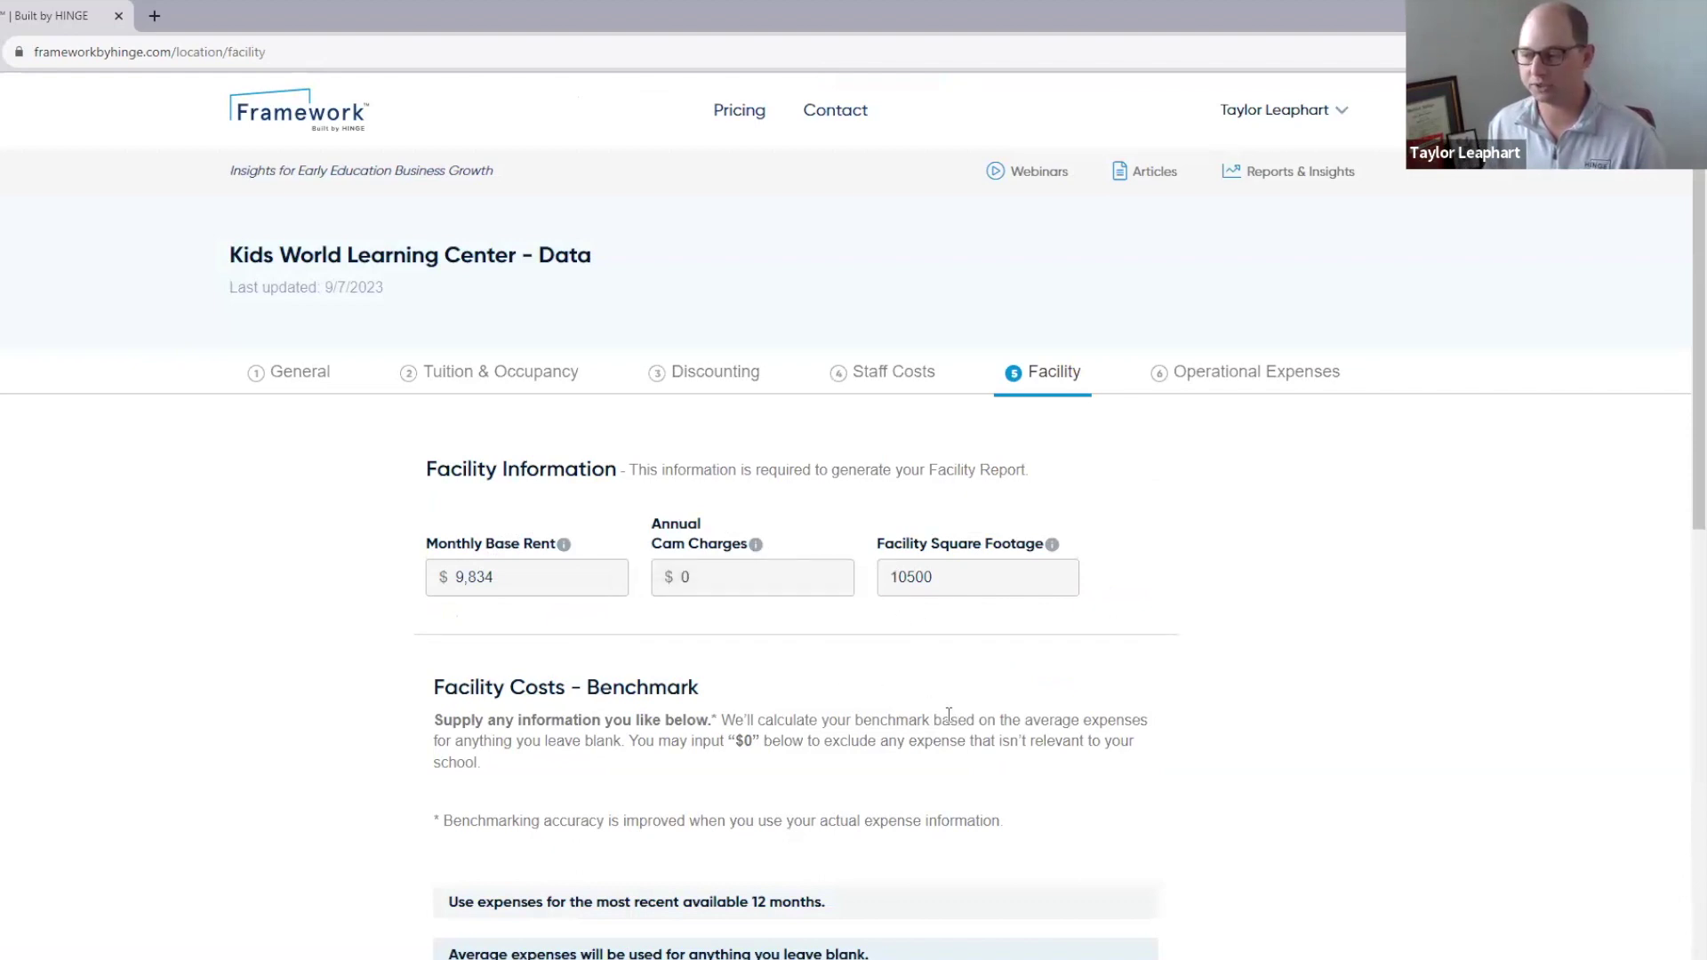
scroll(944, 716, down, 1)
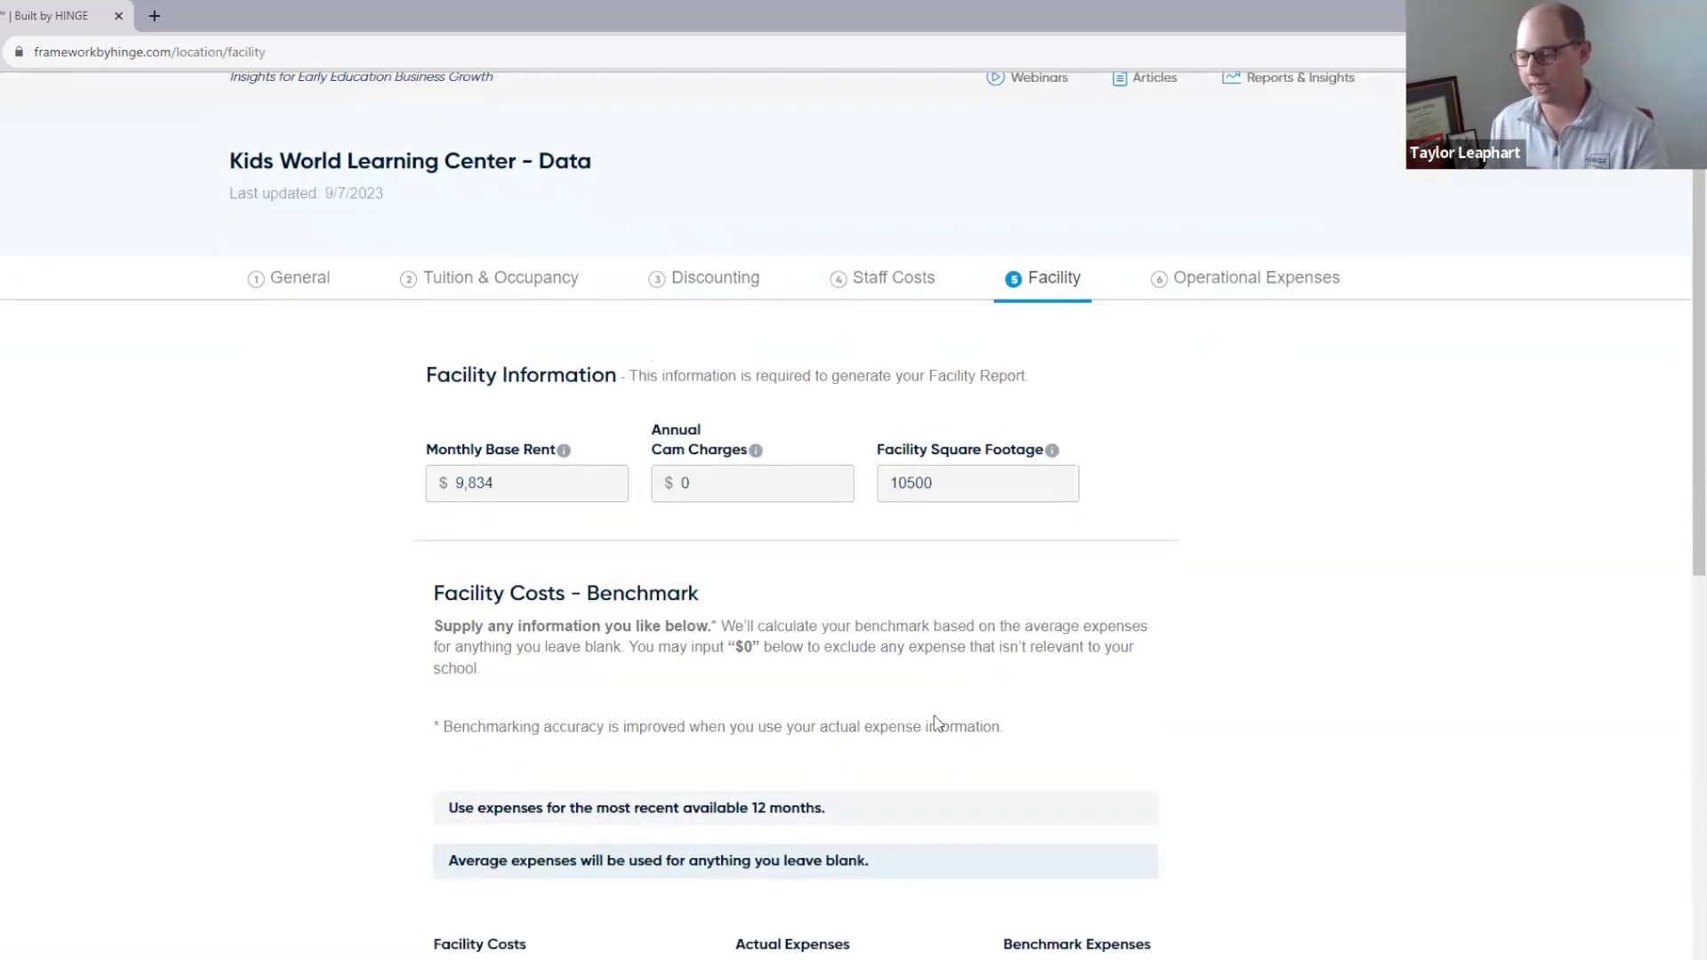
scroll(935, 722, down, 4)
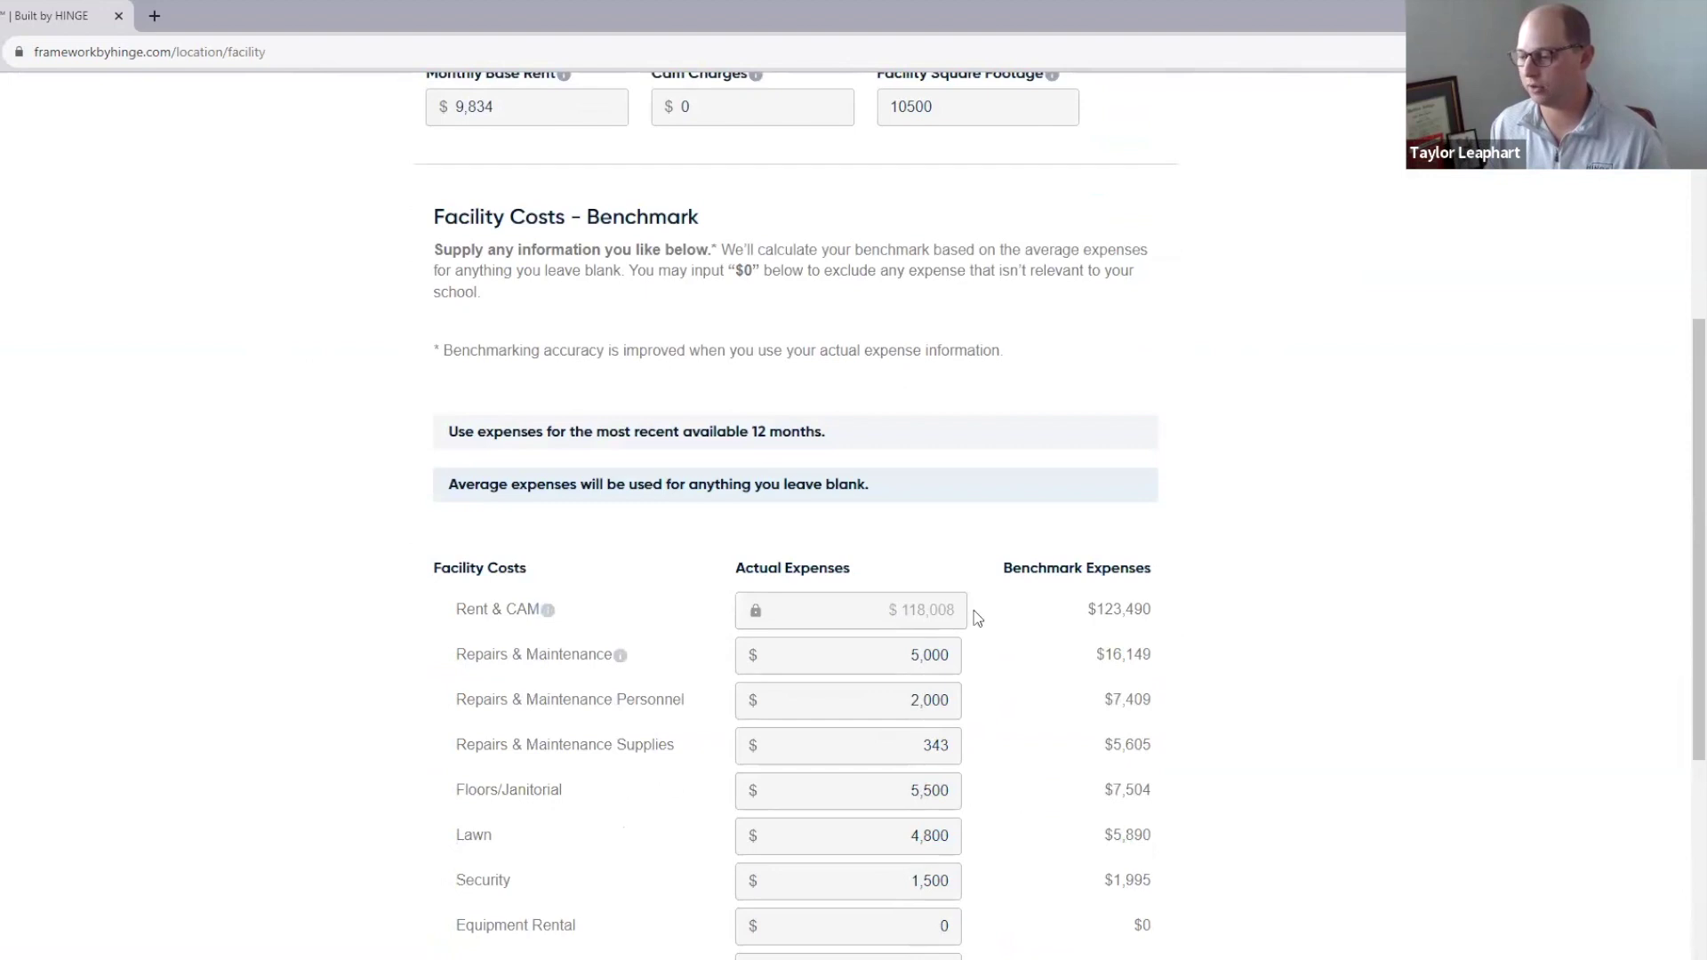
scroll(973, 610, down, 3)
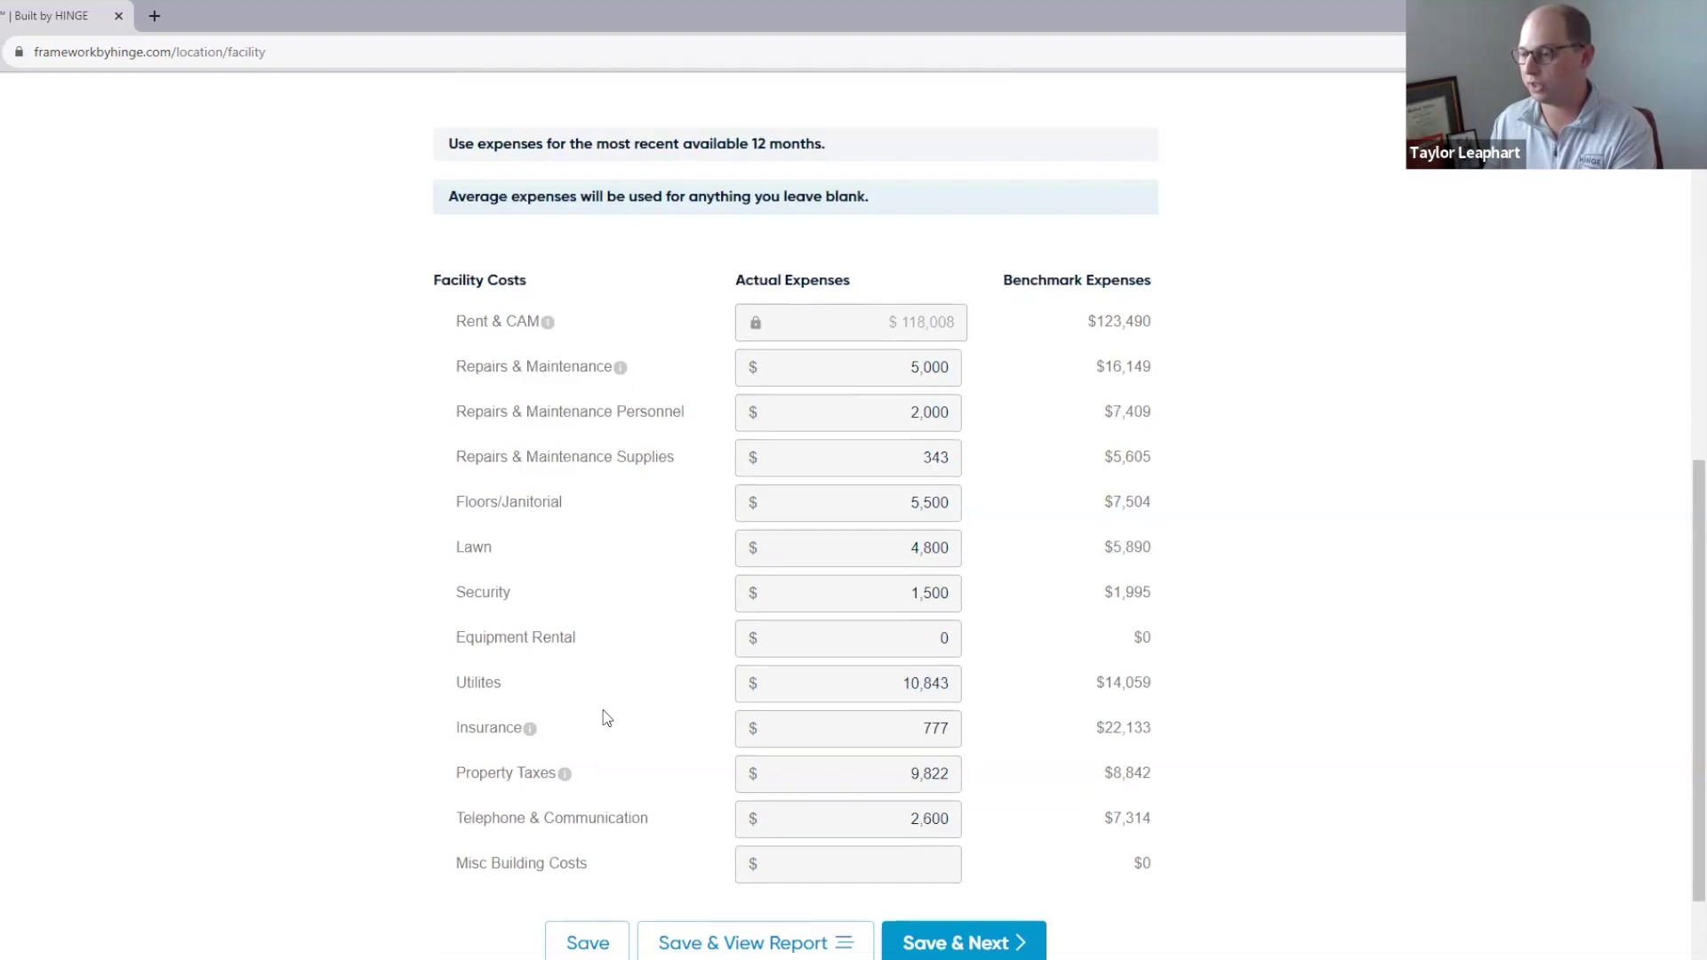
scroll(603, 711, down, 1)
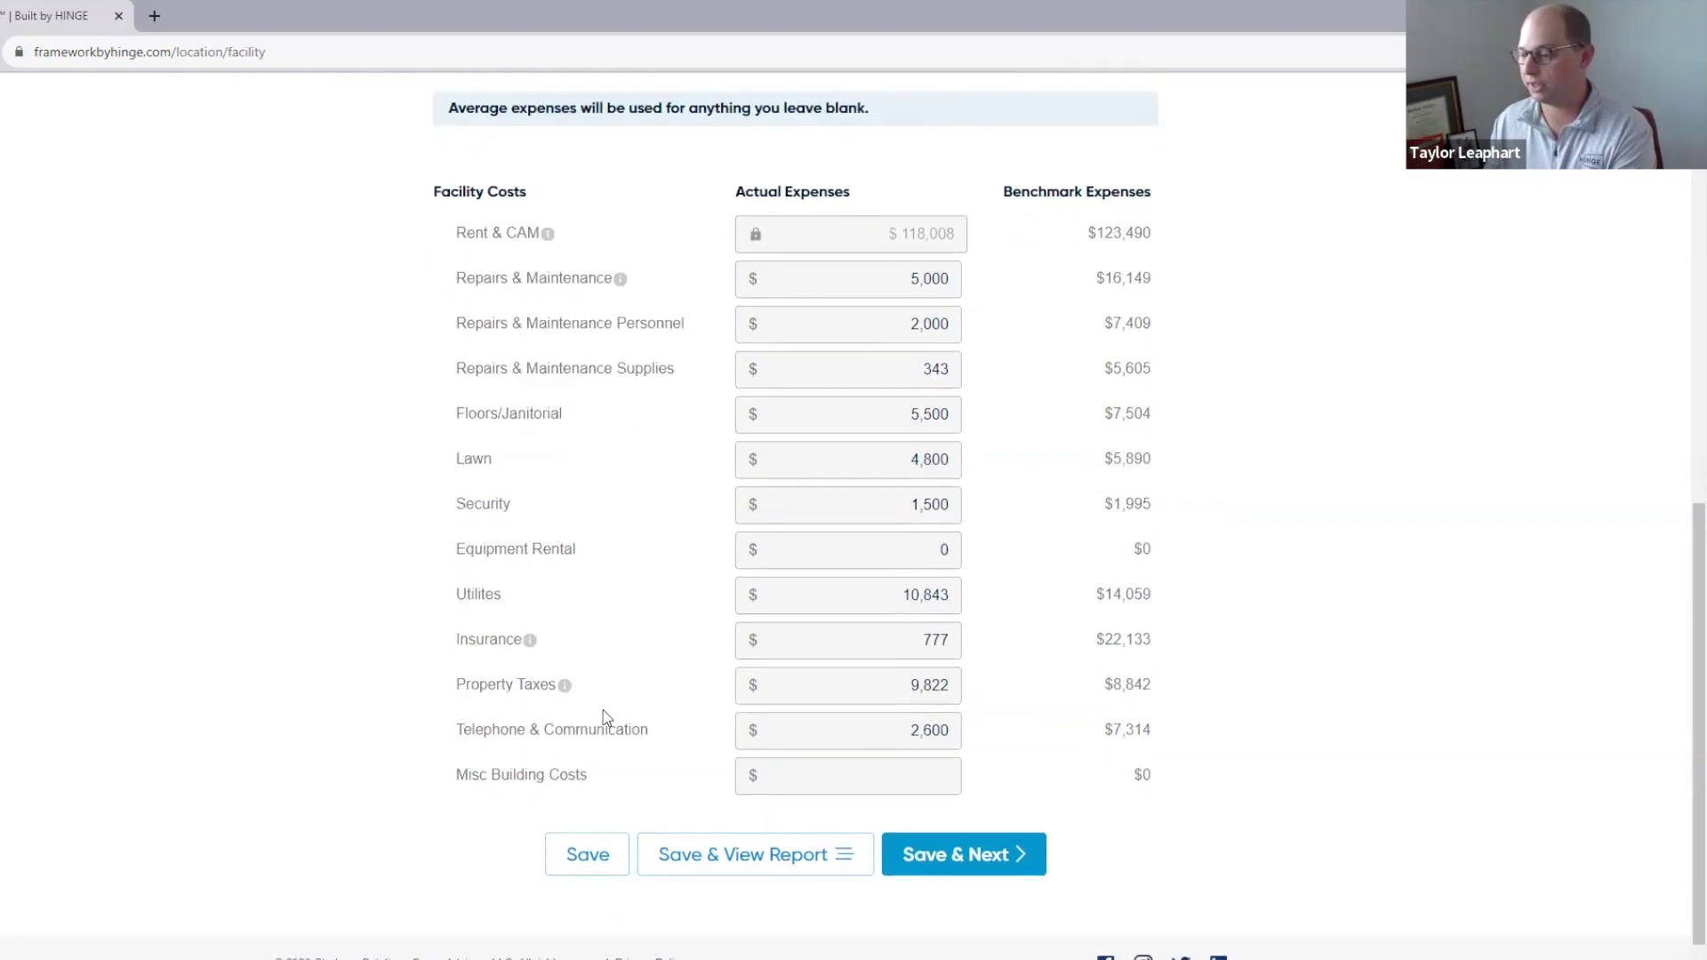
click(996, 858)
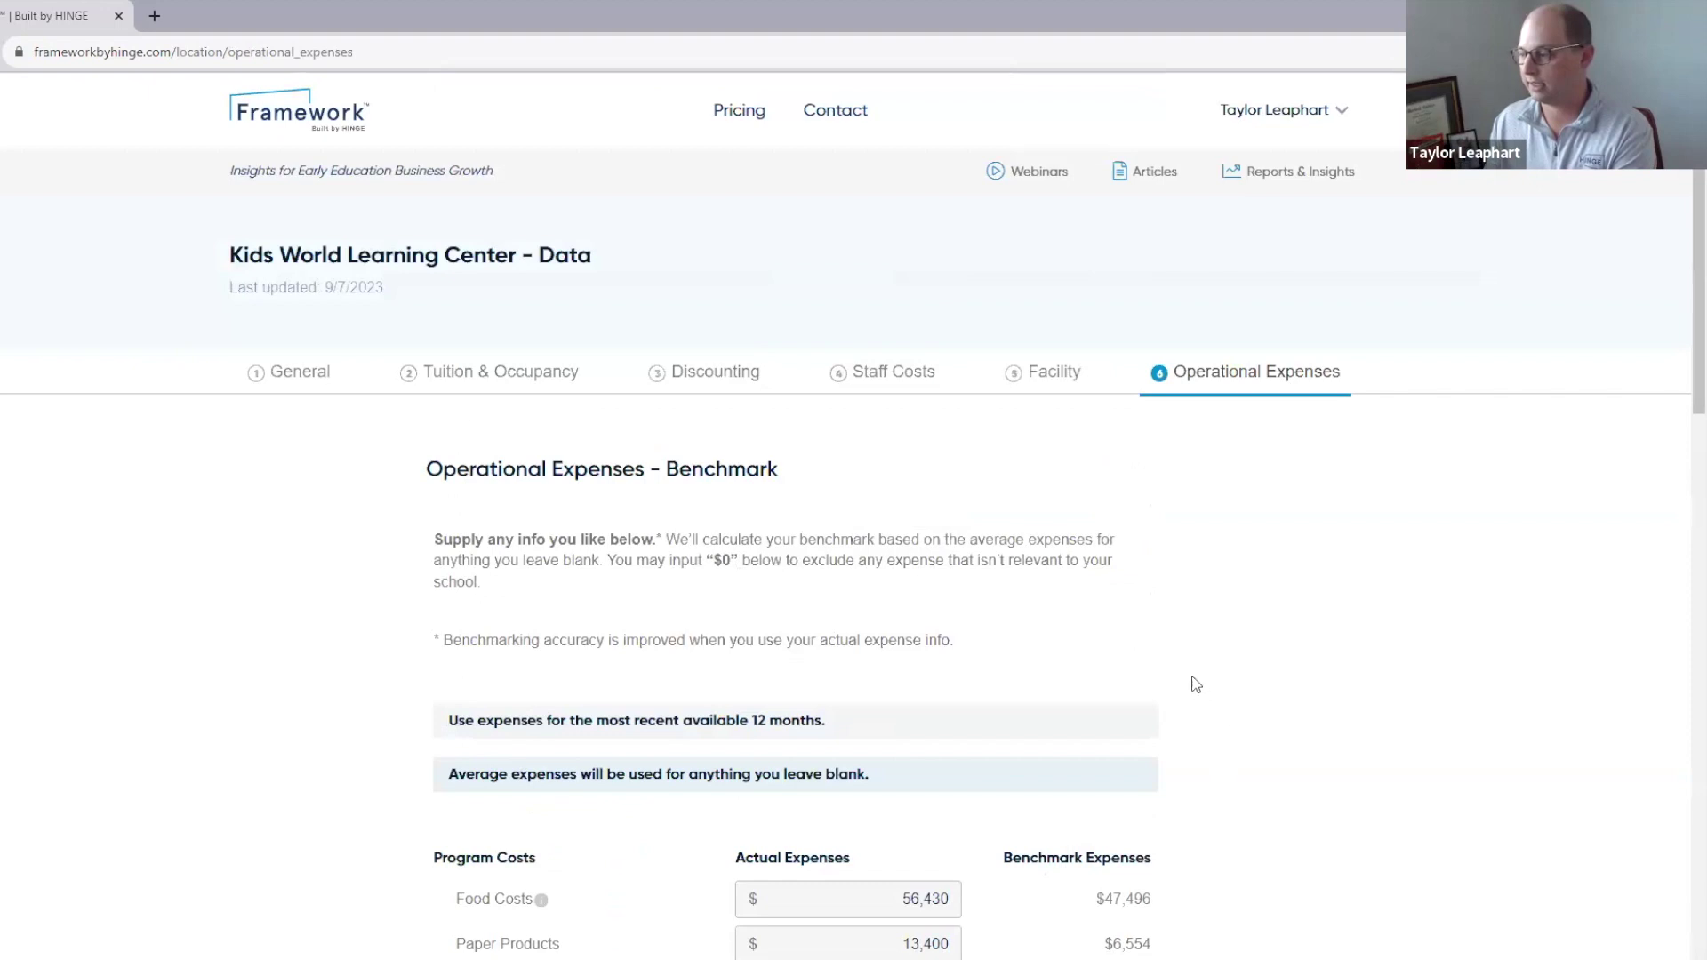
Step: Examine the actual and benchmark operational expenses, from Program and Administrative Costs to Other Expenses and the Grants revenue
scroll(1196, 684, down, 3)
scroll(1192, 689, down, 2)
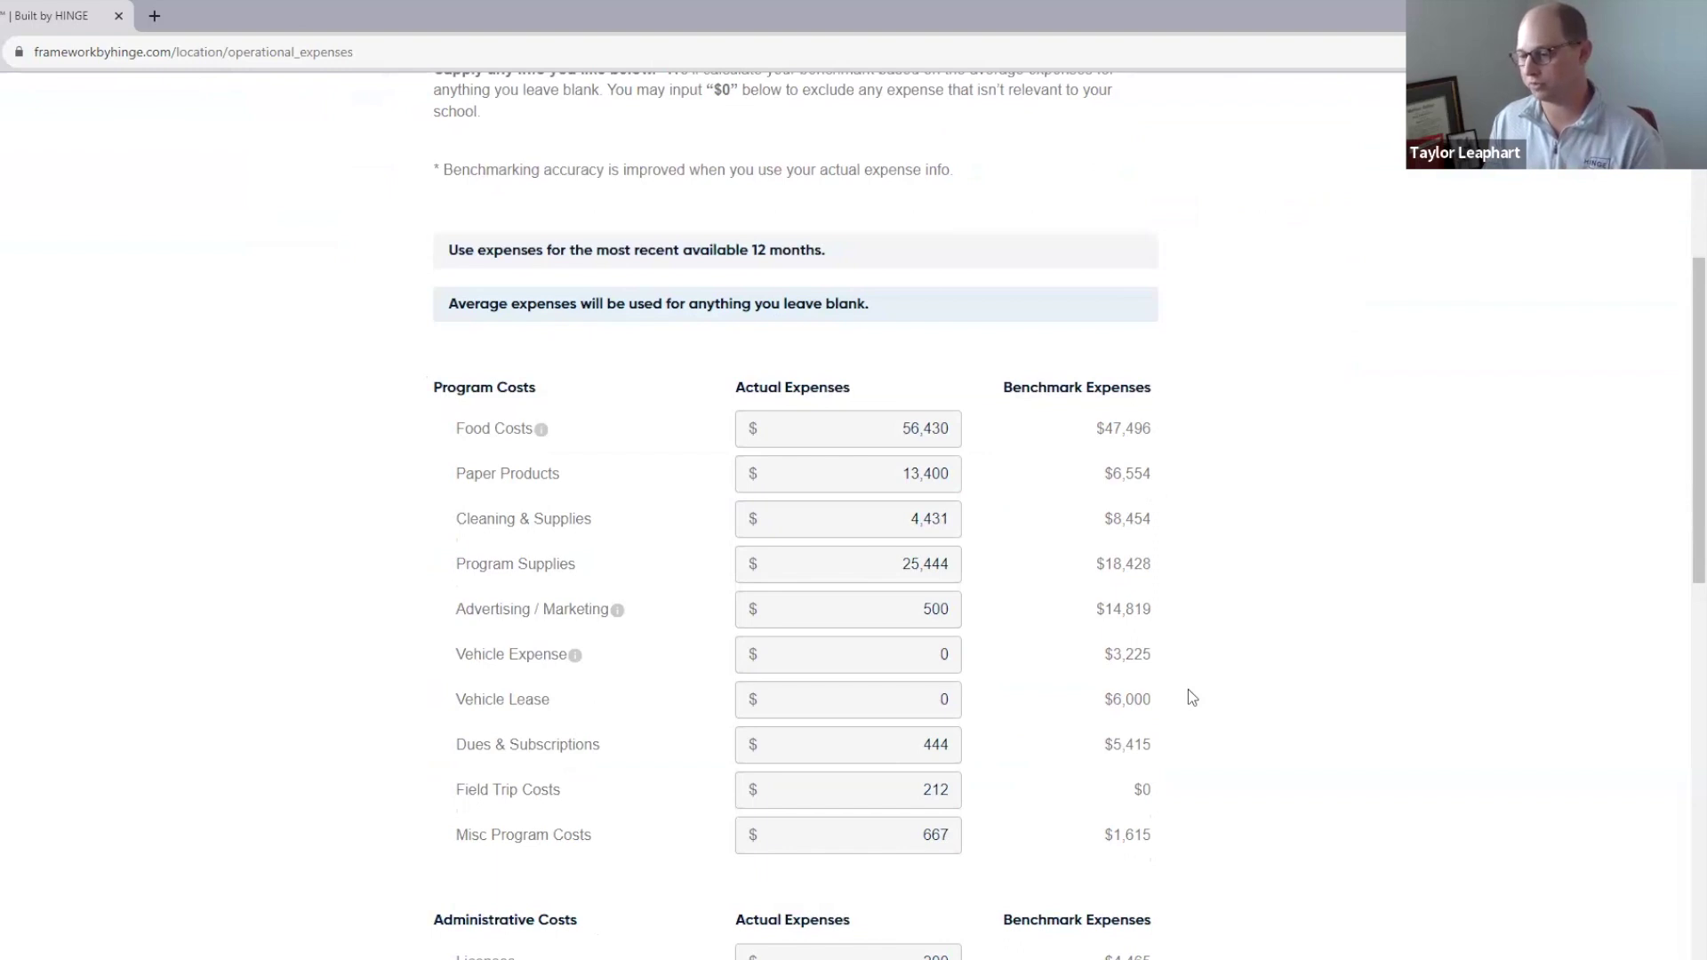
scroll(1189, 699, up, 1)
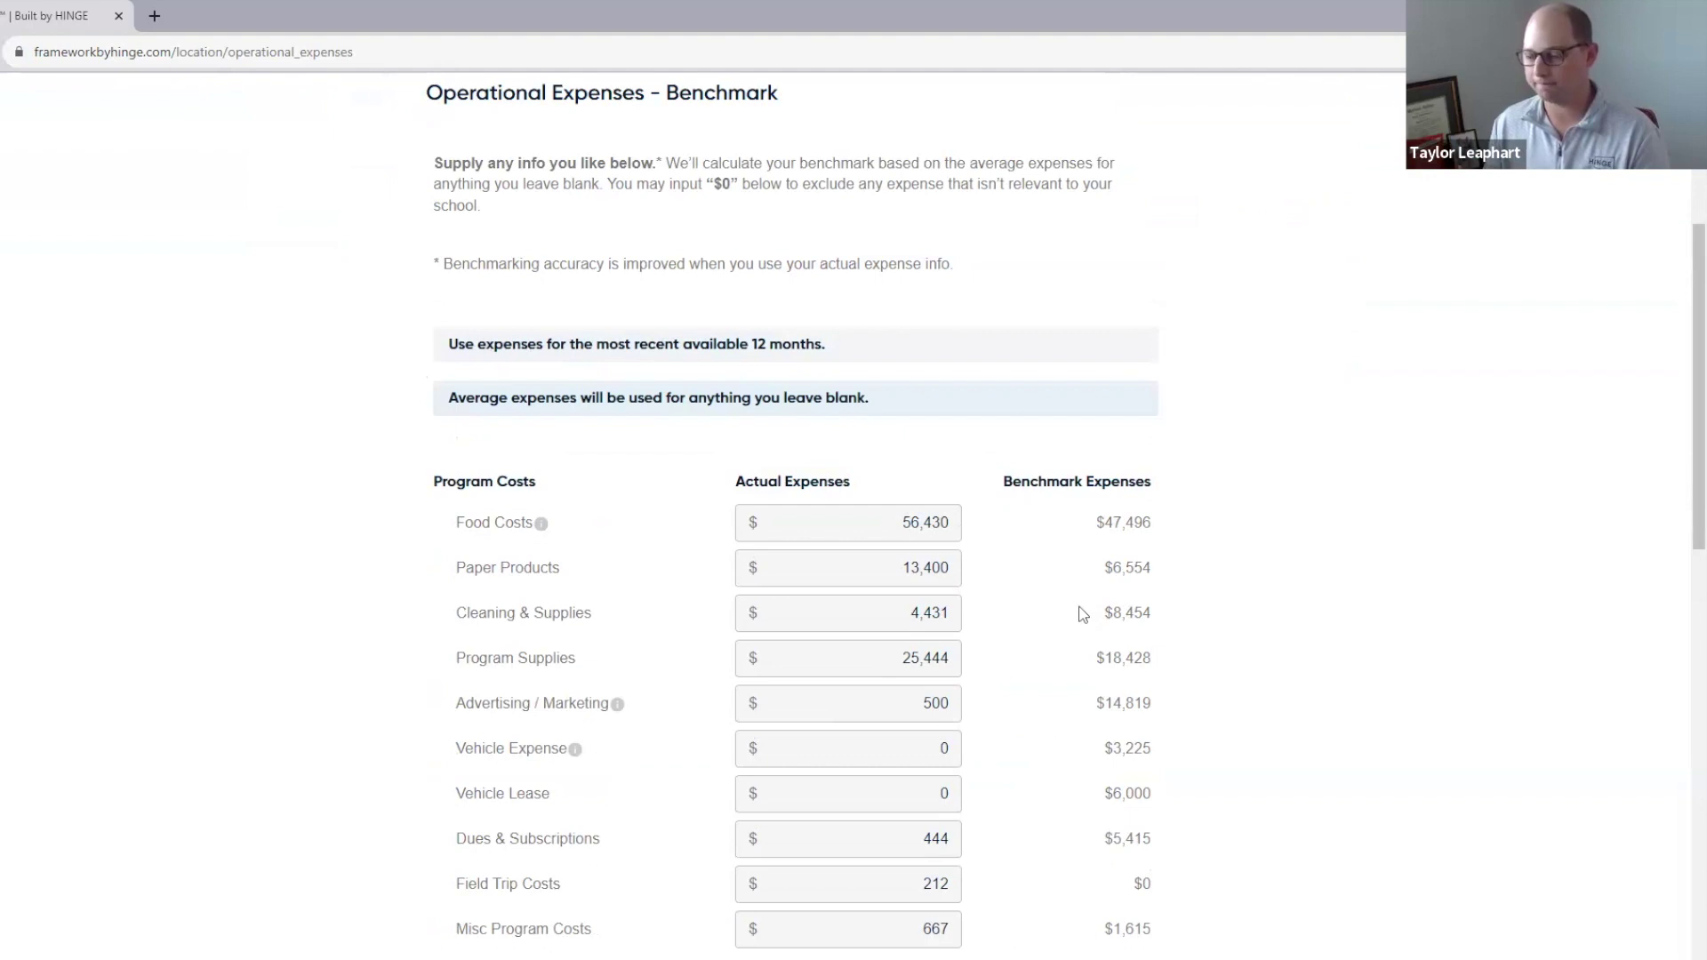
scroll(1085, 614, down, 1)
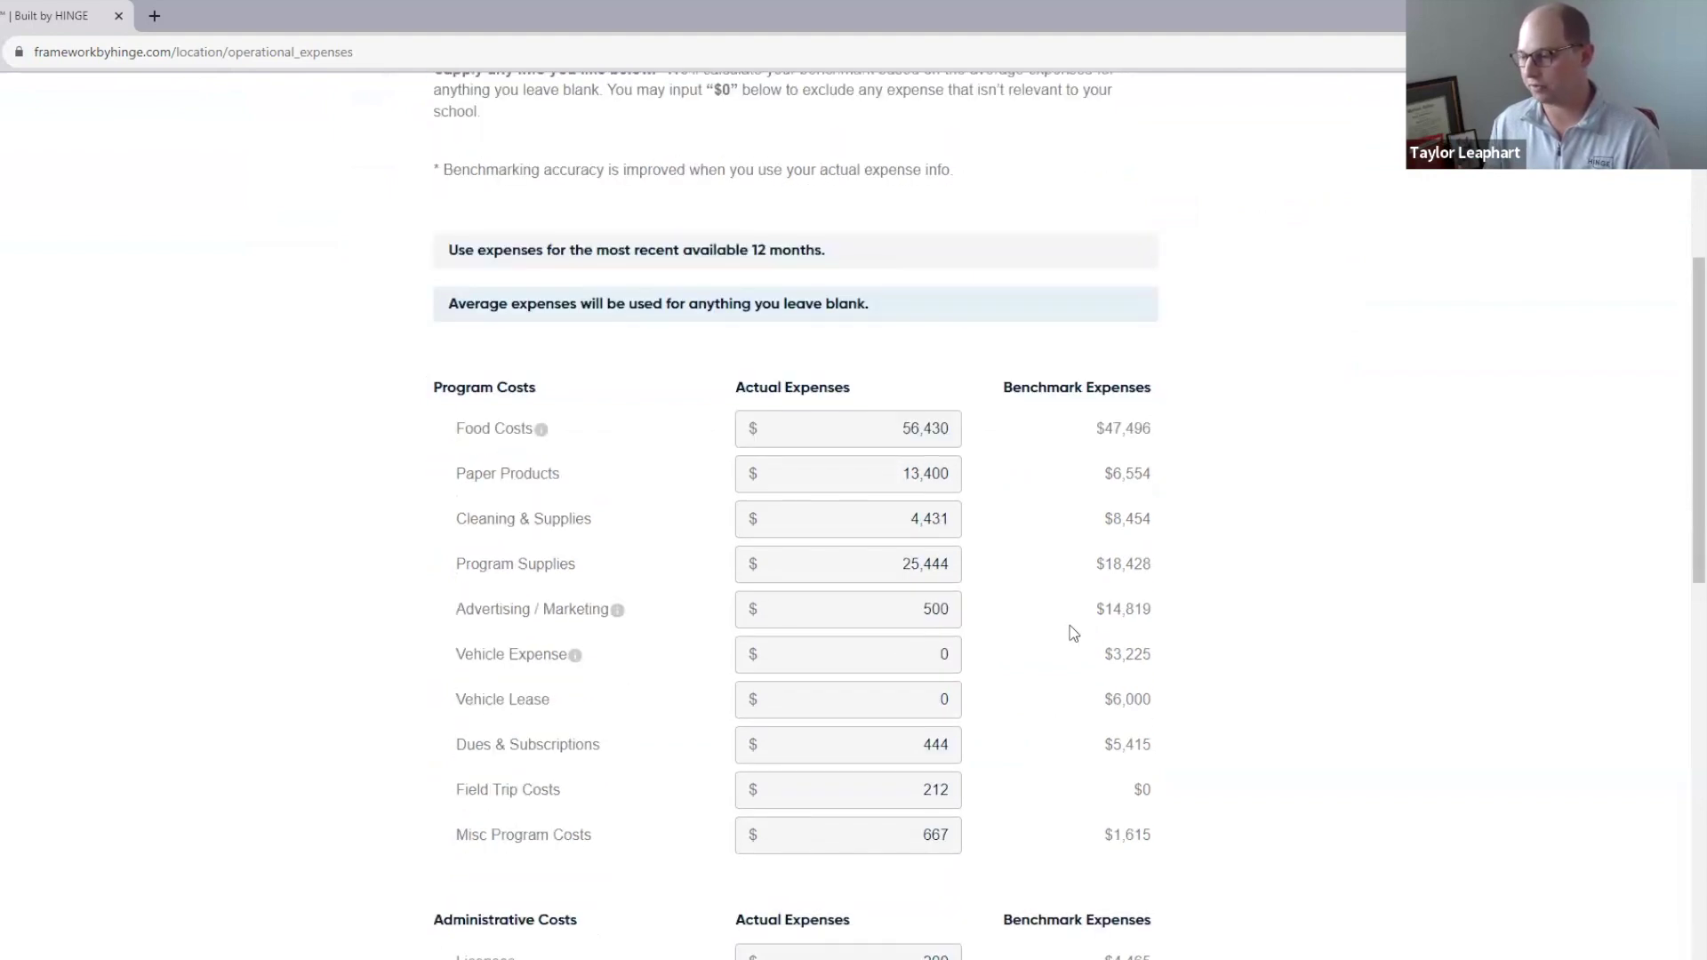
scroll(1058, 625, down, 1)
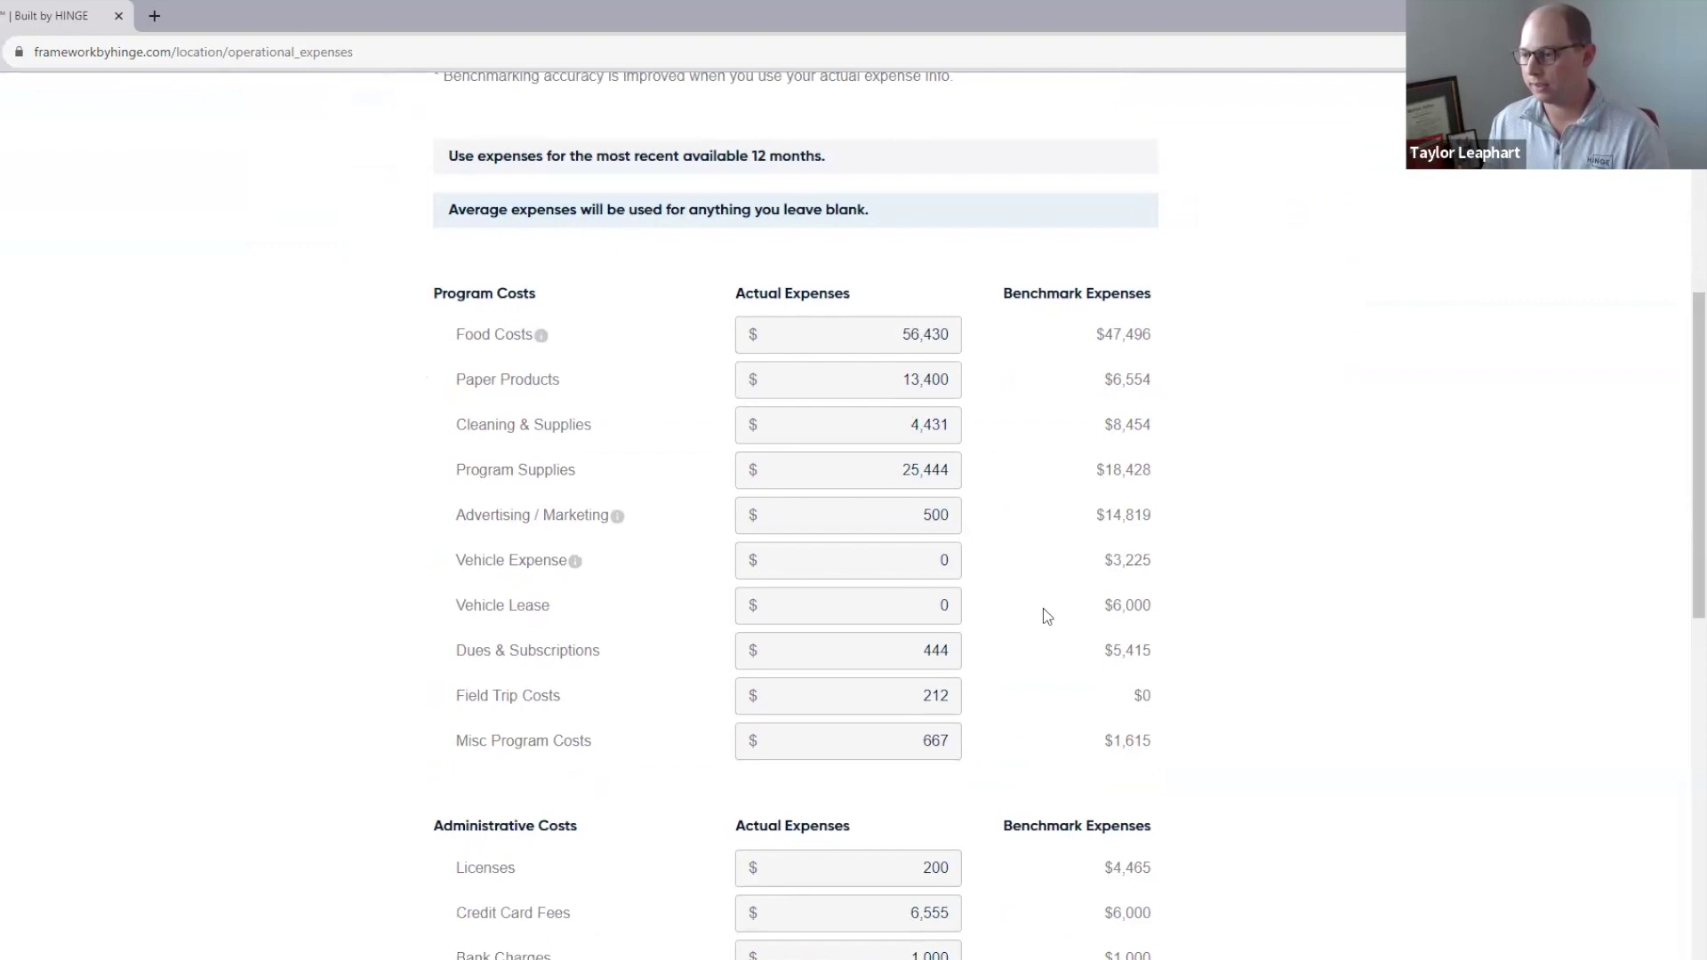
scroll(1045, 614, down, 1)
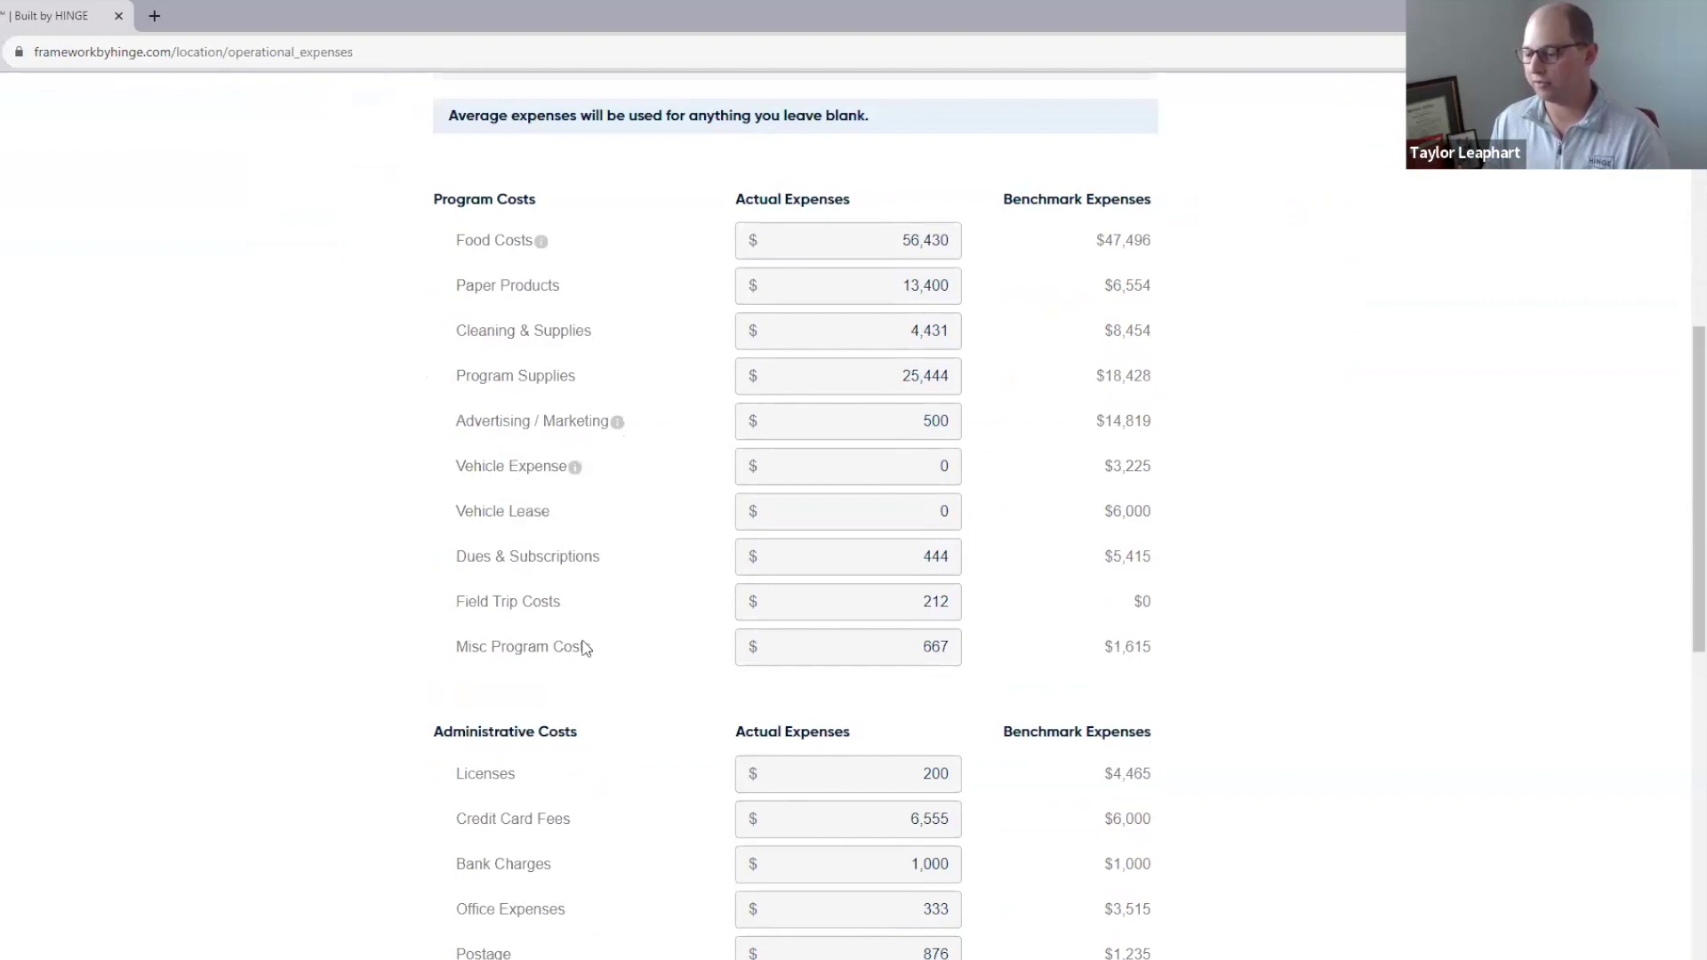
scroll(603, 660, down, 3)
scroll(612, 666, down, 2)
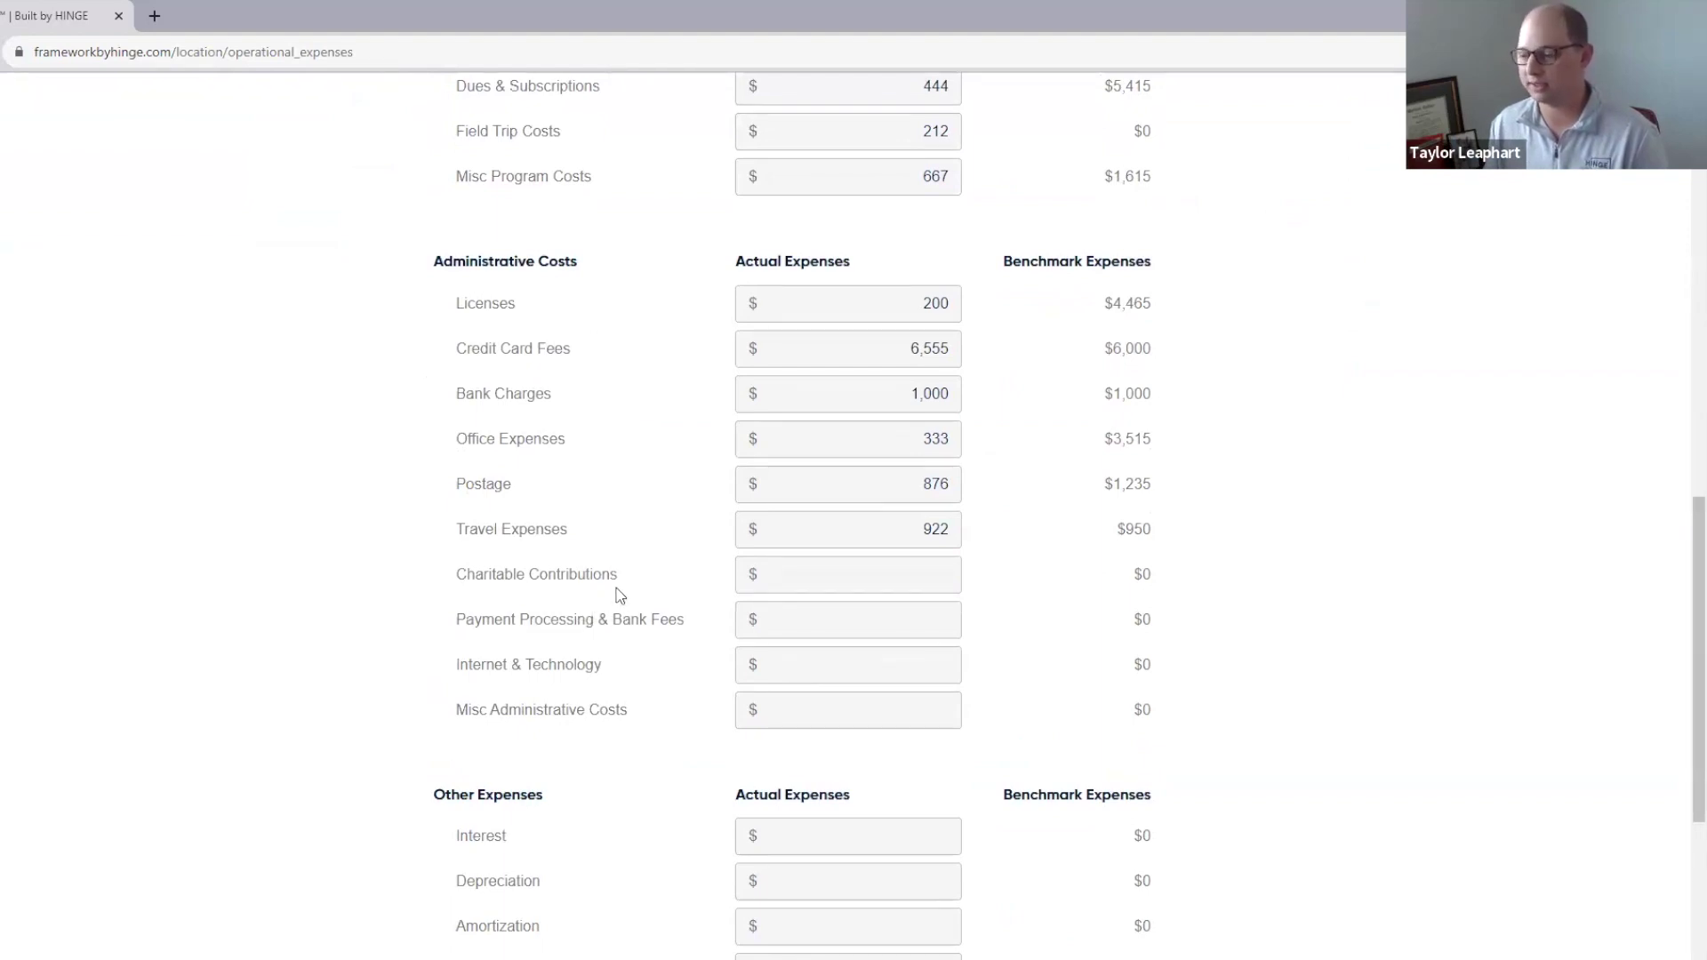
scroll(620, 596, down, 1)
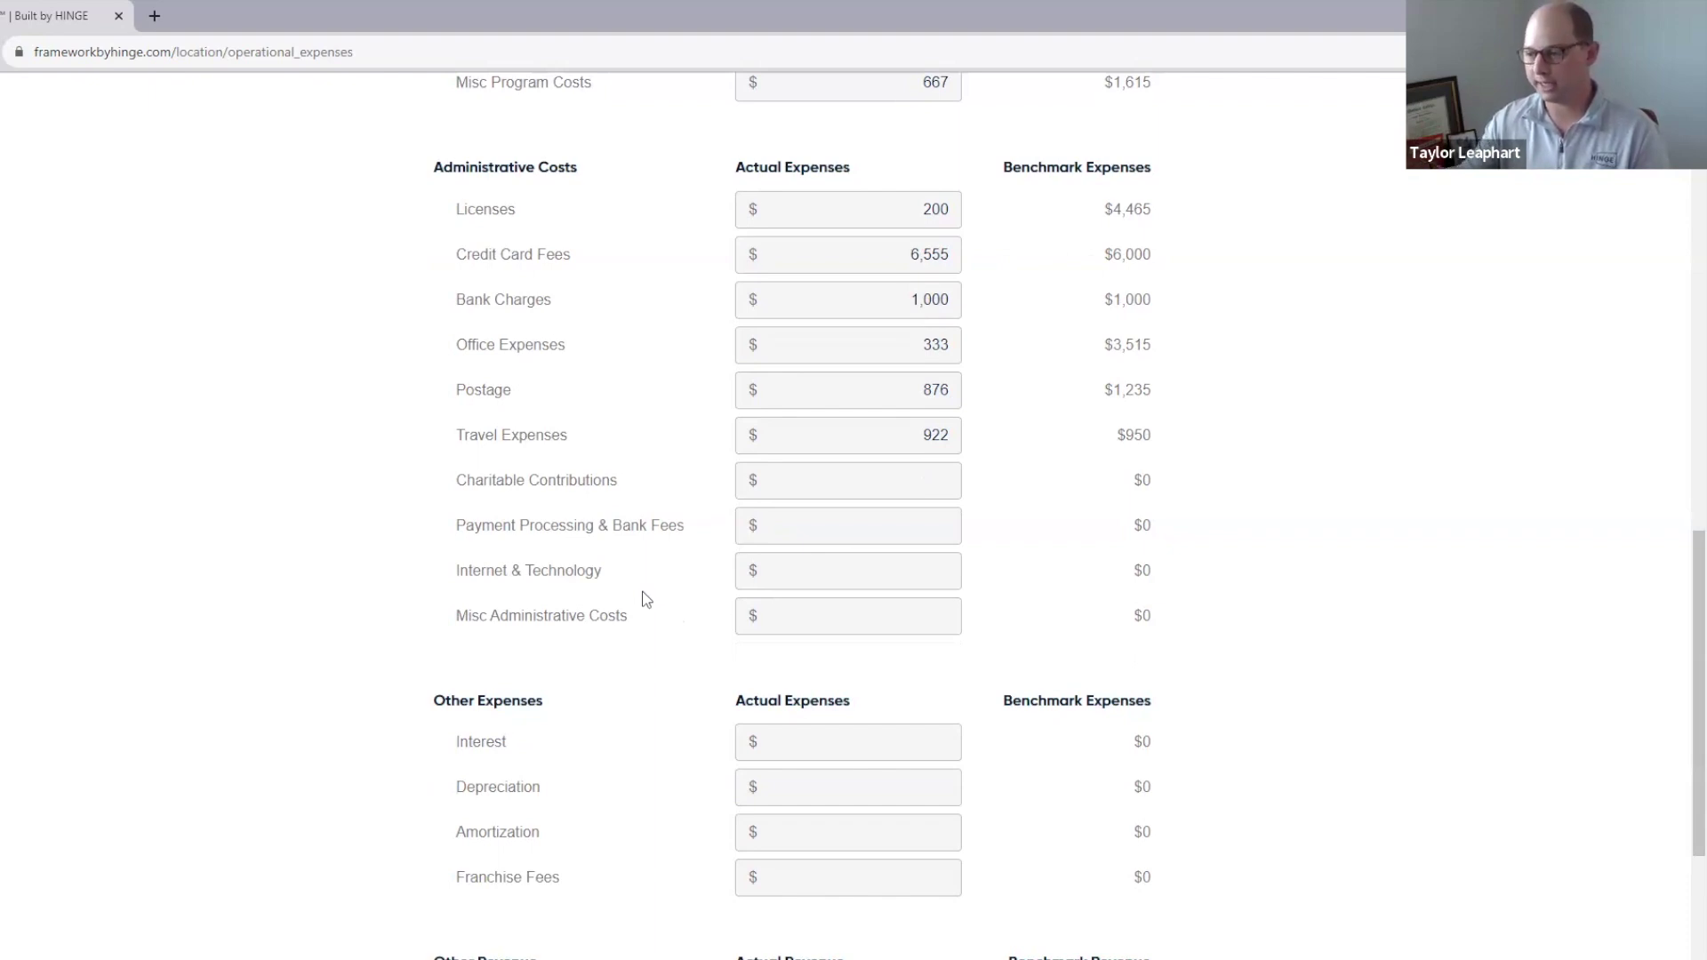
scroll(646, 600, down, 2)
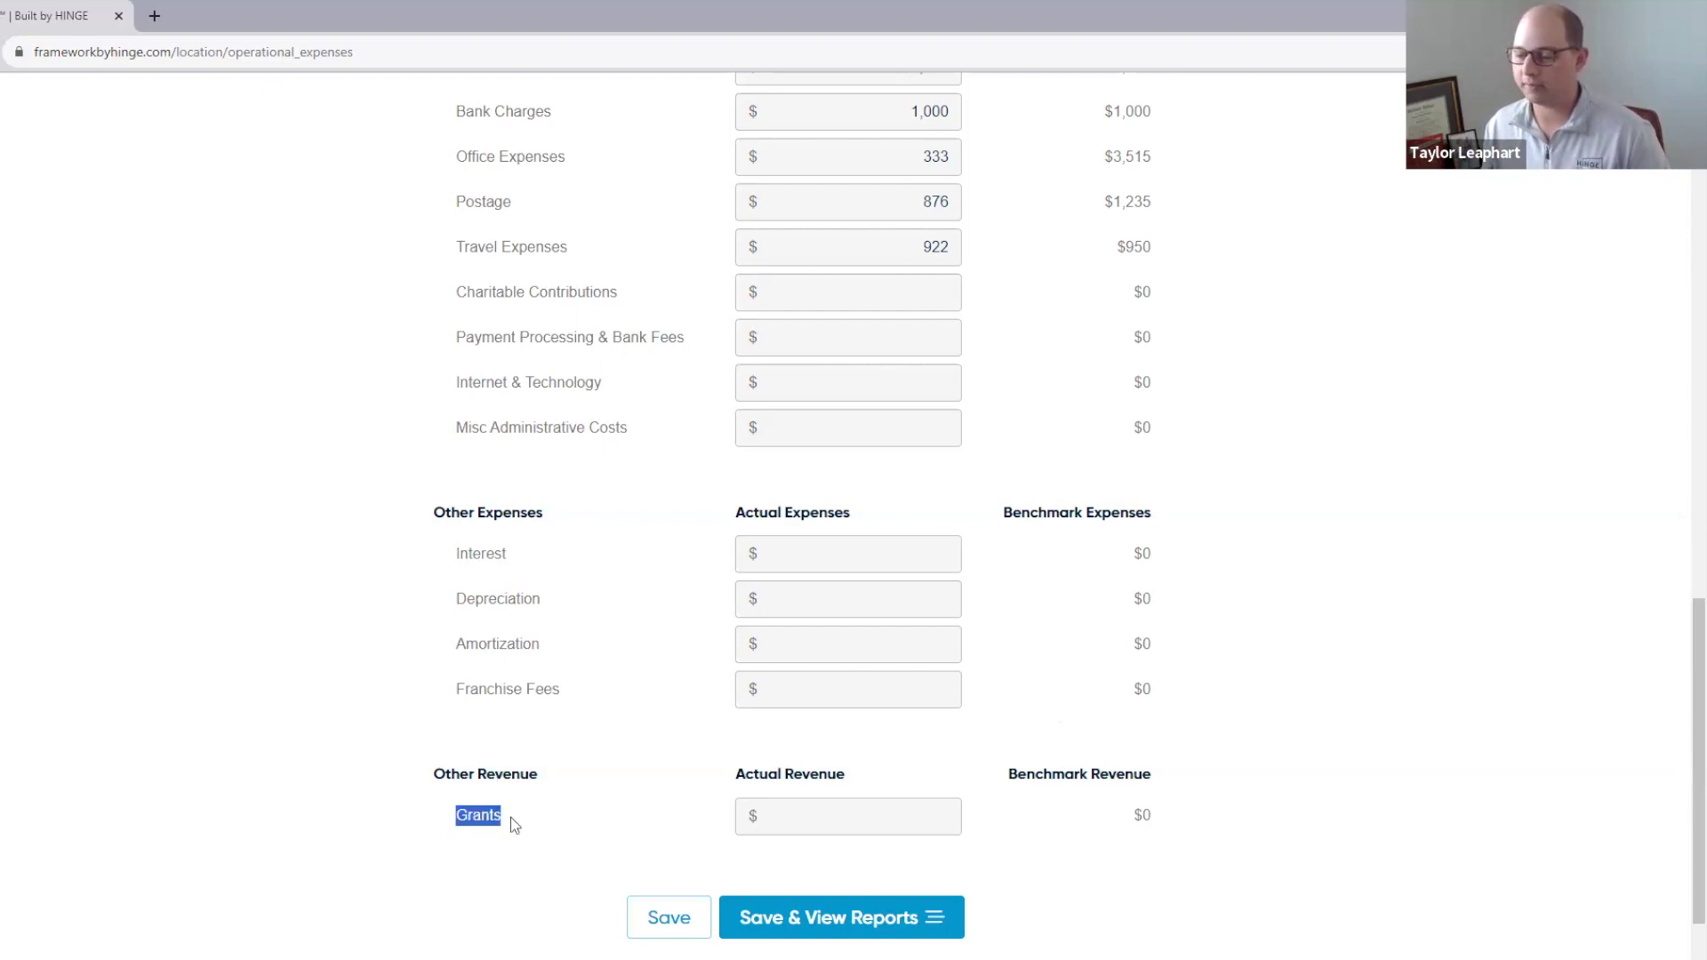
click(536, 828)
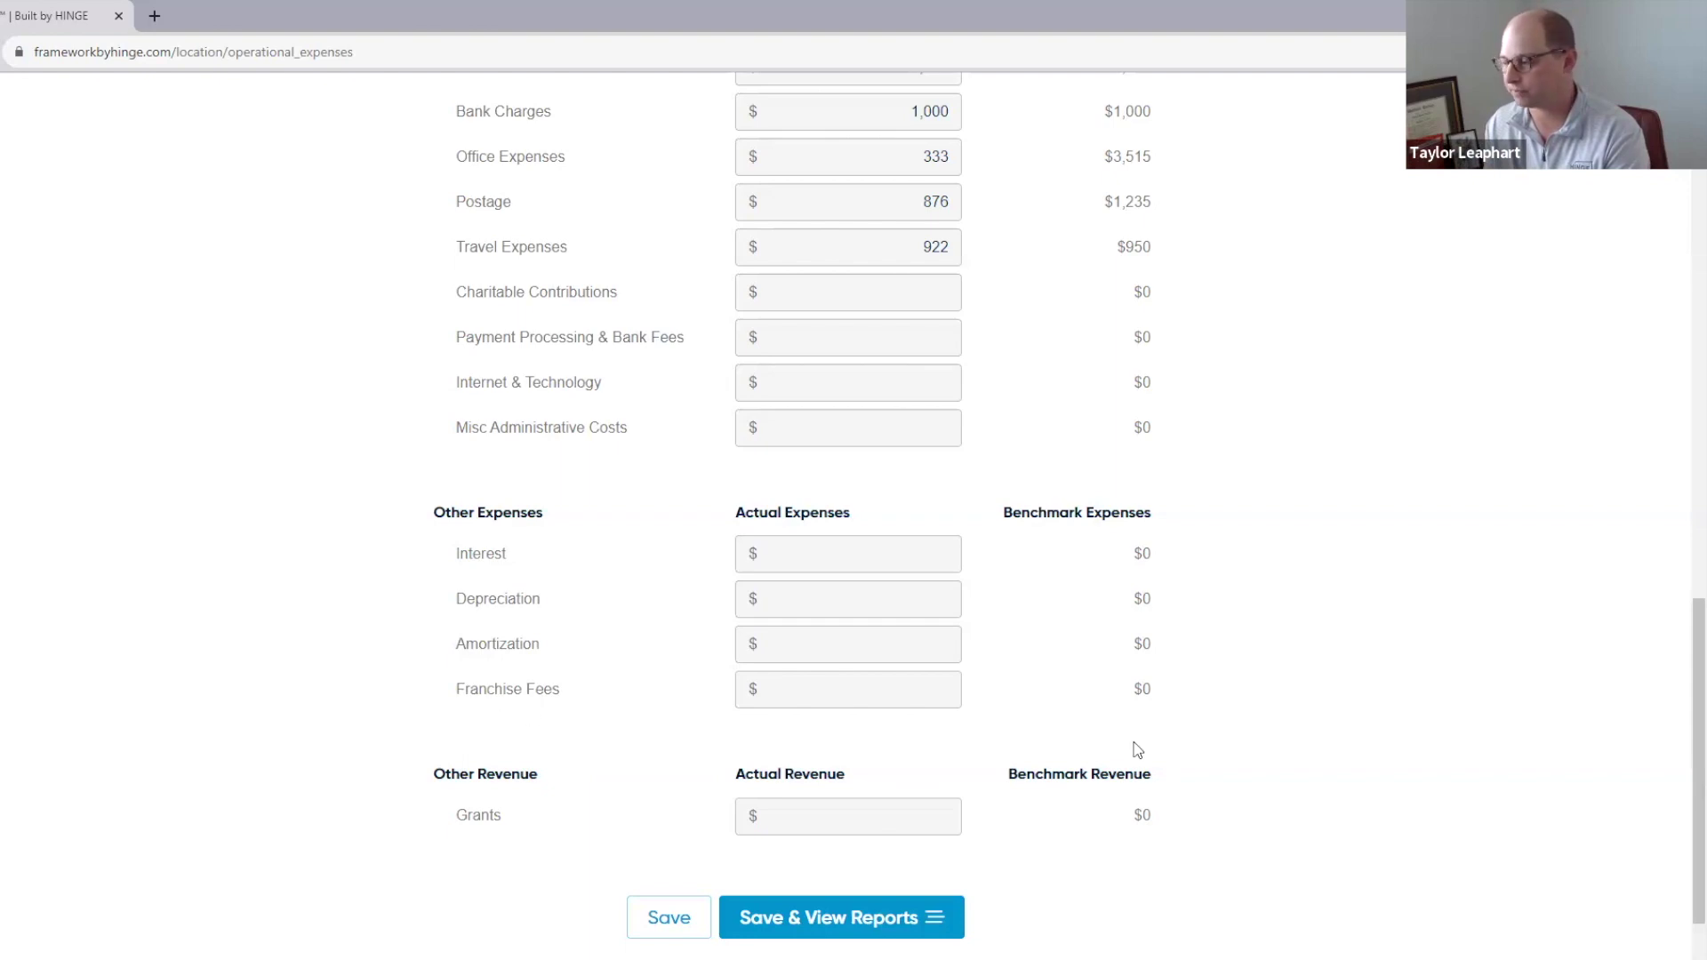
Step: Recheck the operational expense entries, save them, and open the Benchmark report comparing benchmark and actual figures
scroll(1153, 740, up, 1)
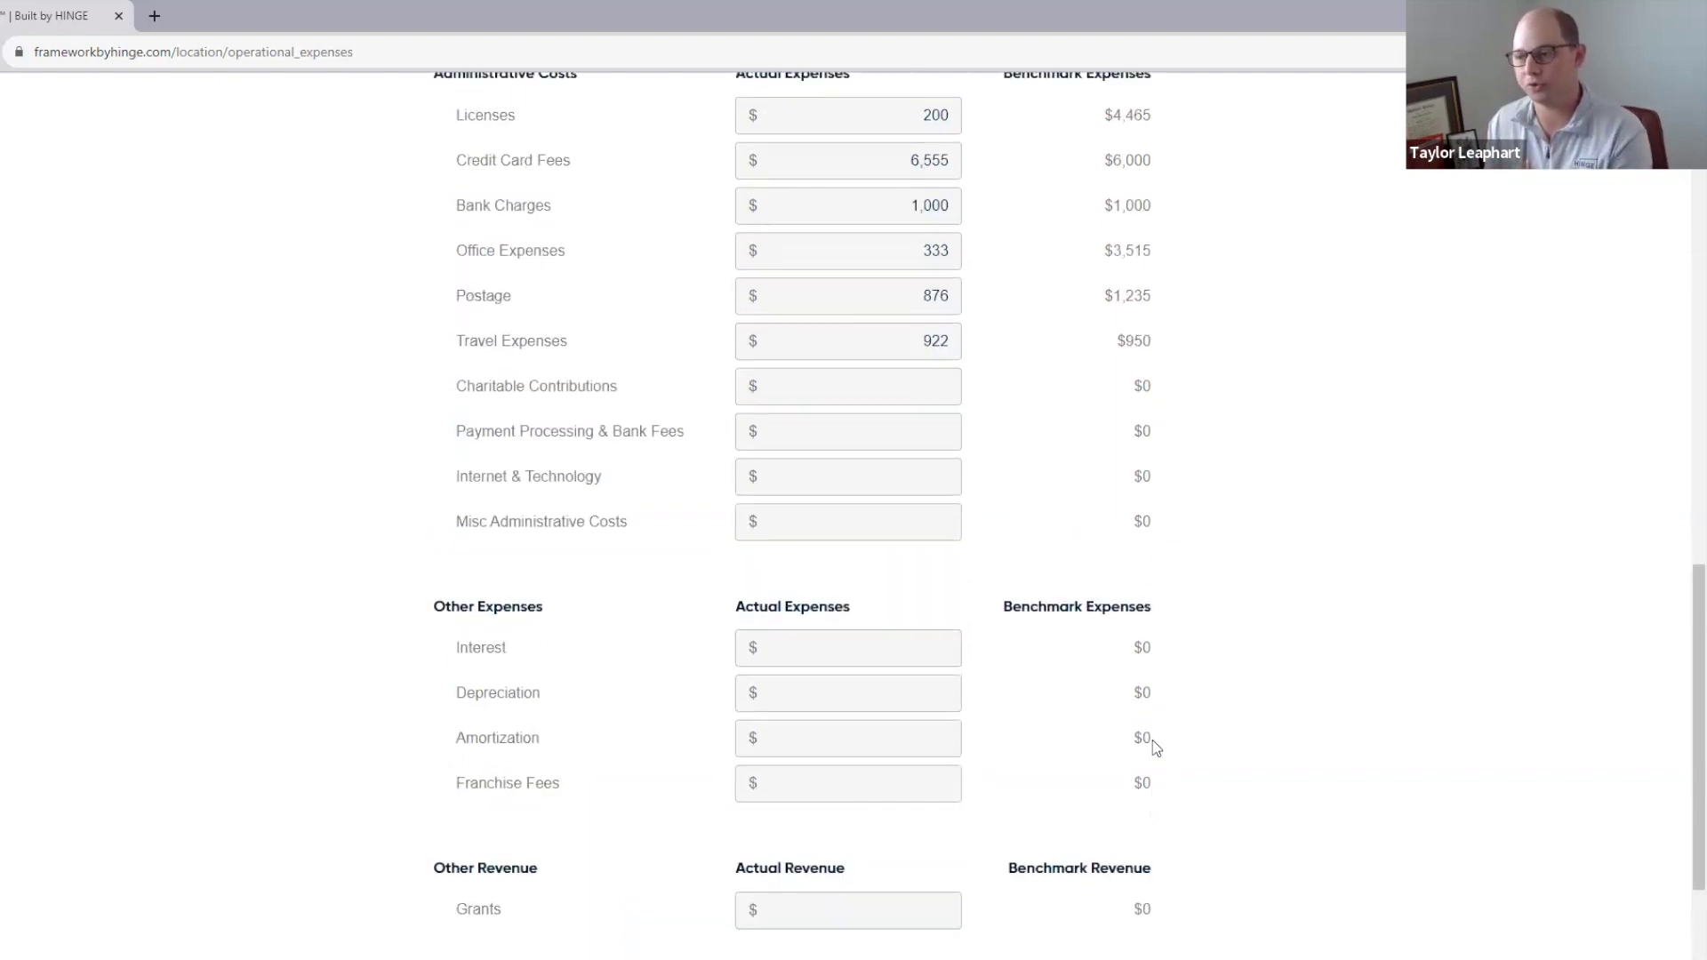
scroll(1153, 739, up, 7)
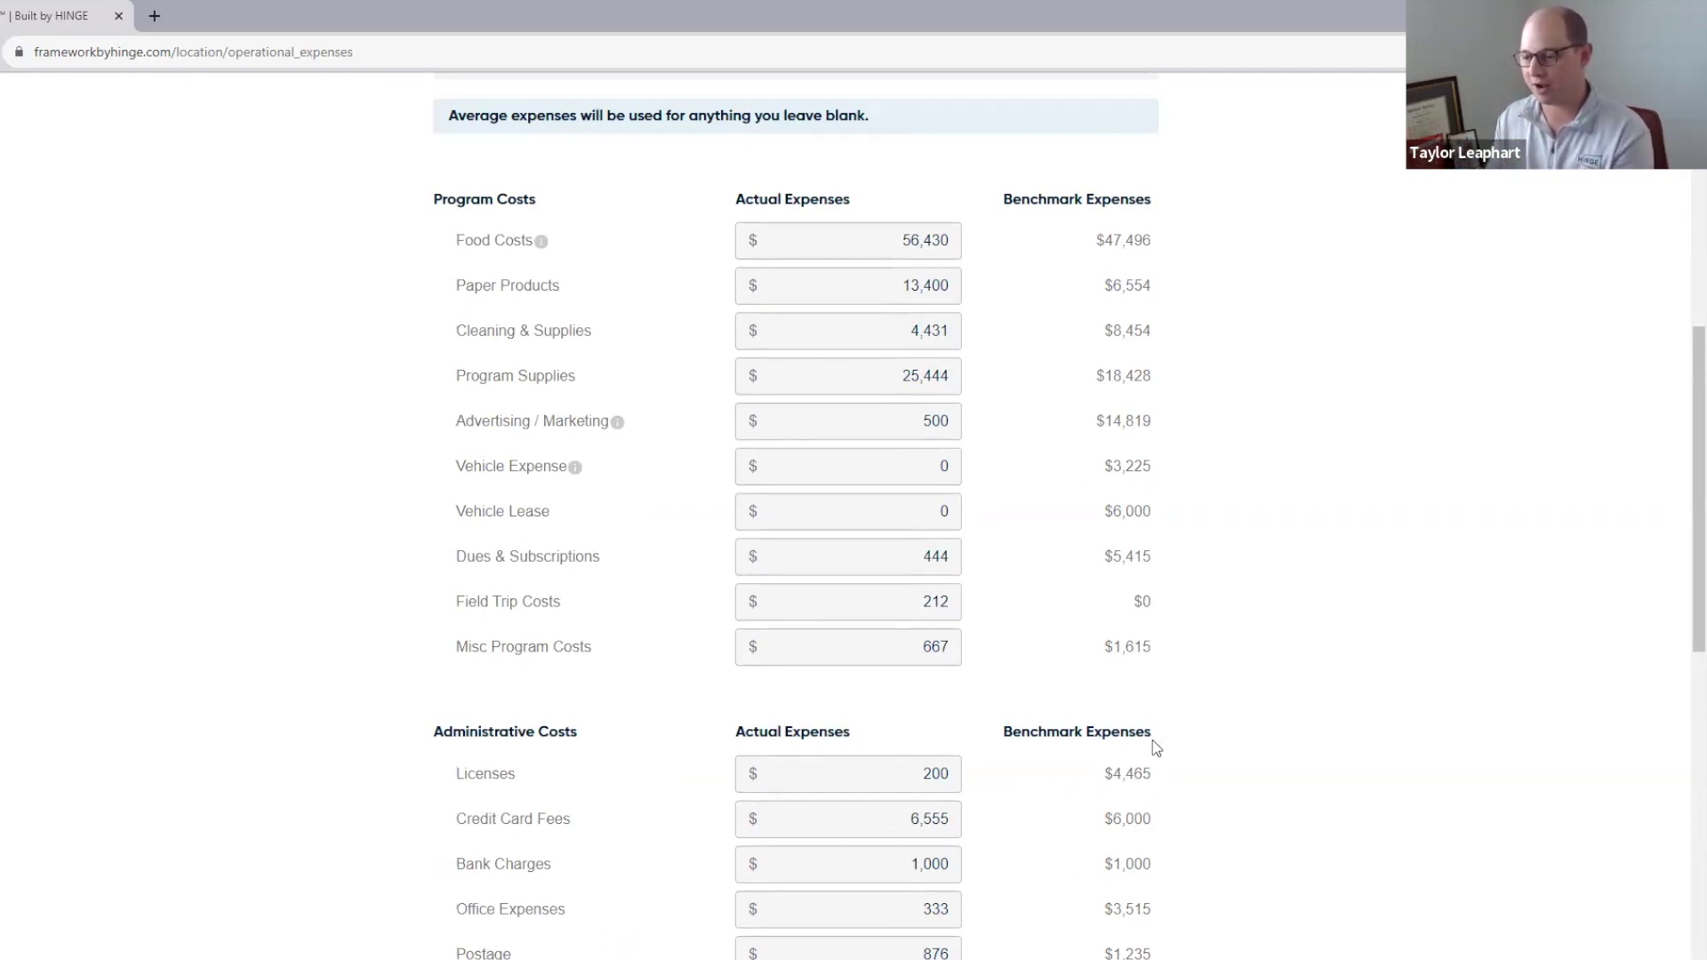
scroll(1154, 747, down, 2)
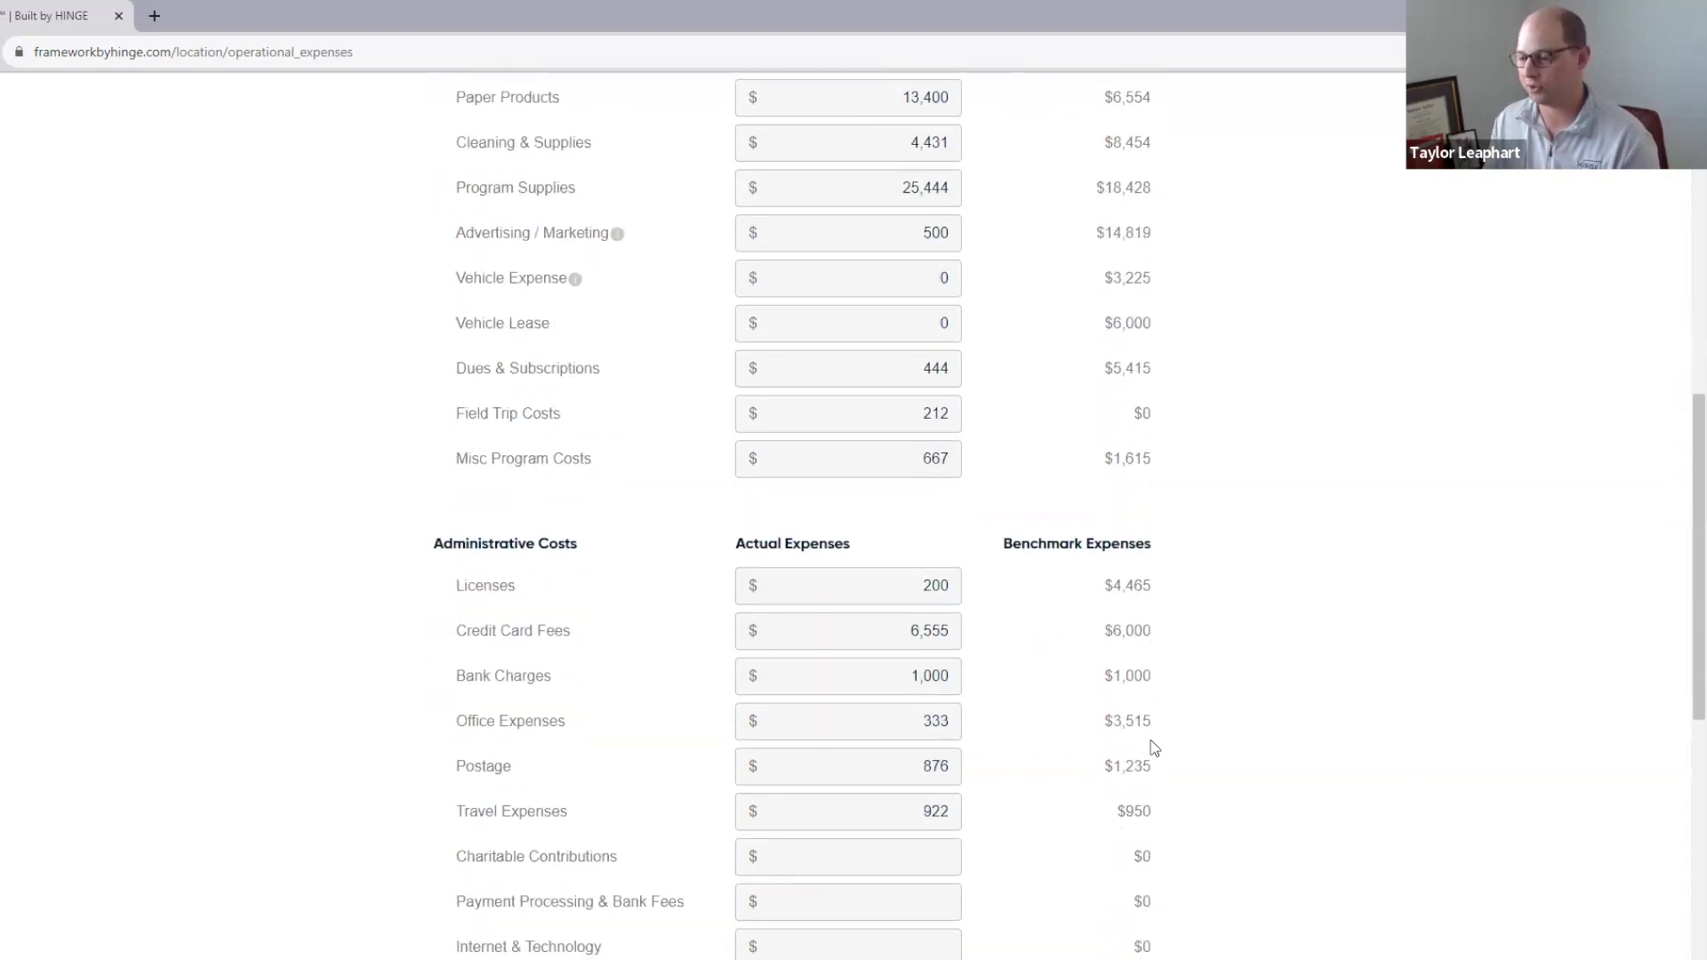
scroll(1154, 746, down, 1)
scroll(1152, 741, down, 2)
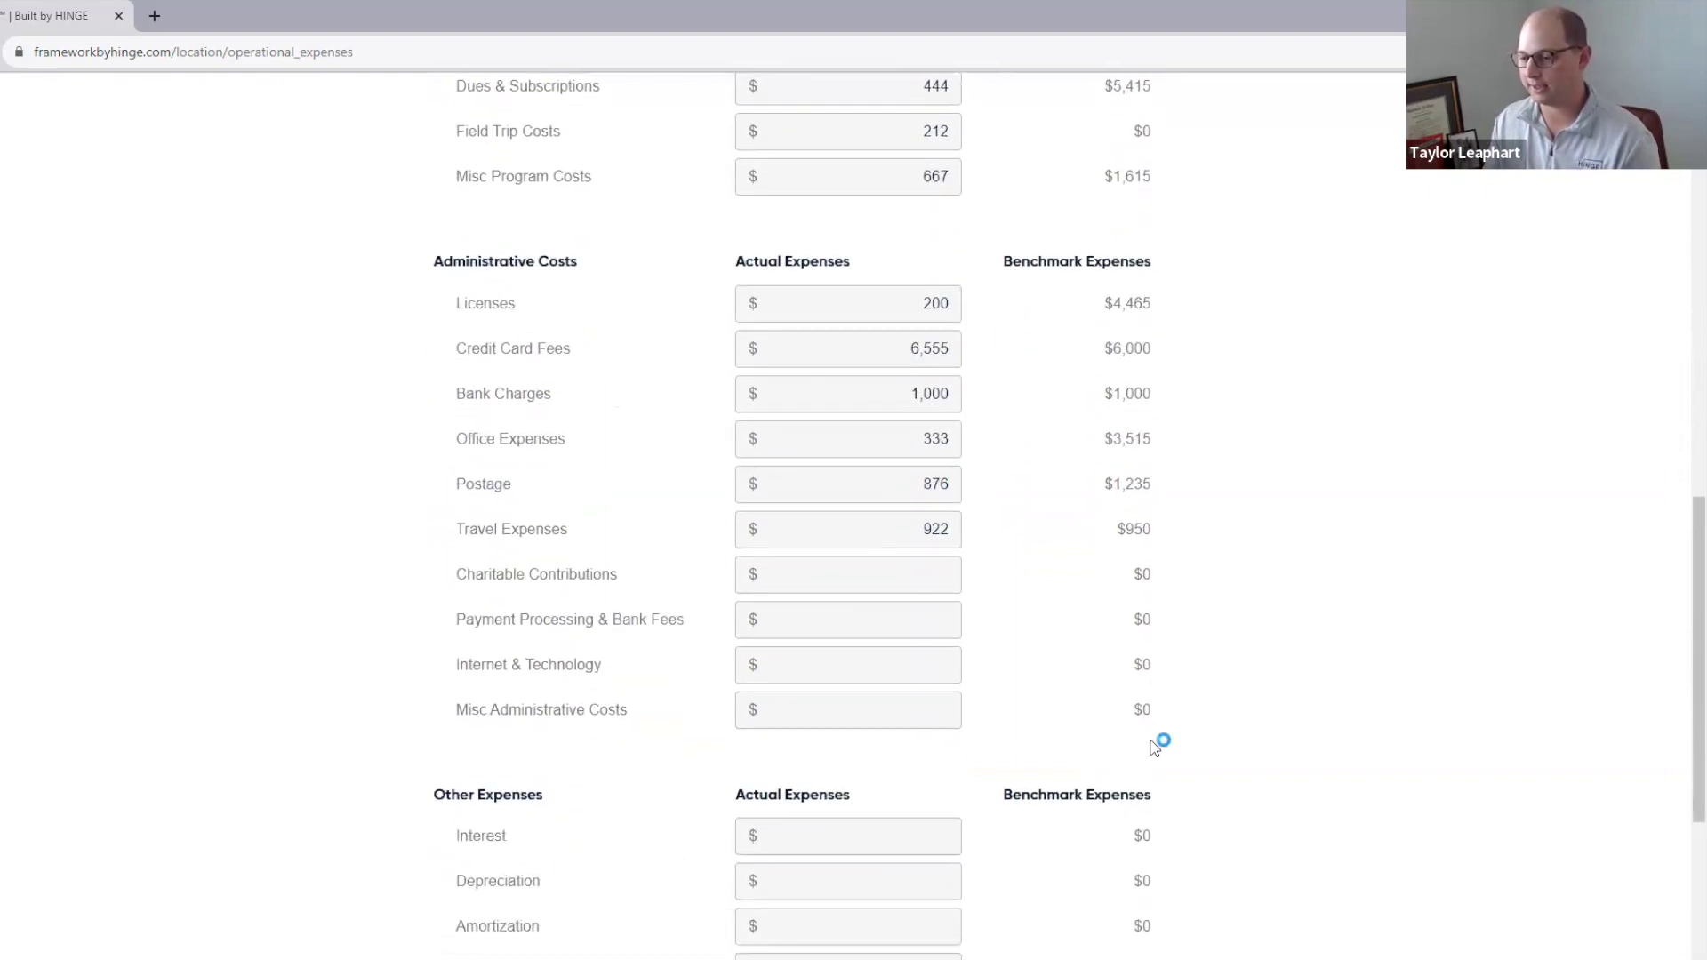
scroll(1155, 745, down, 1)
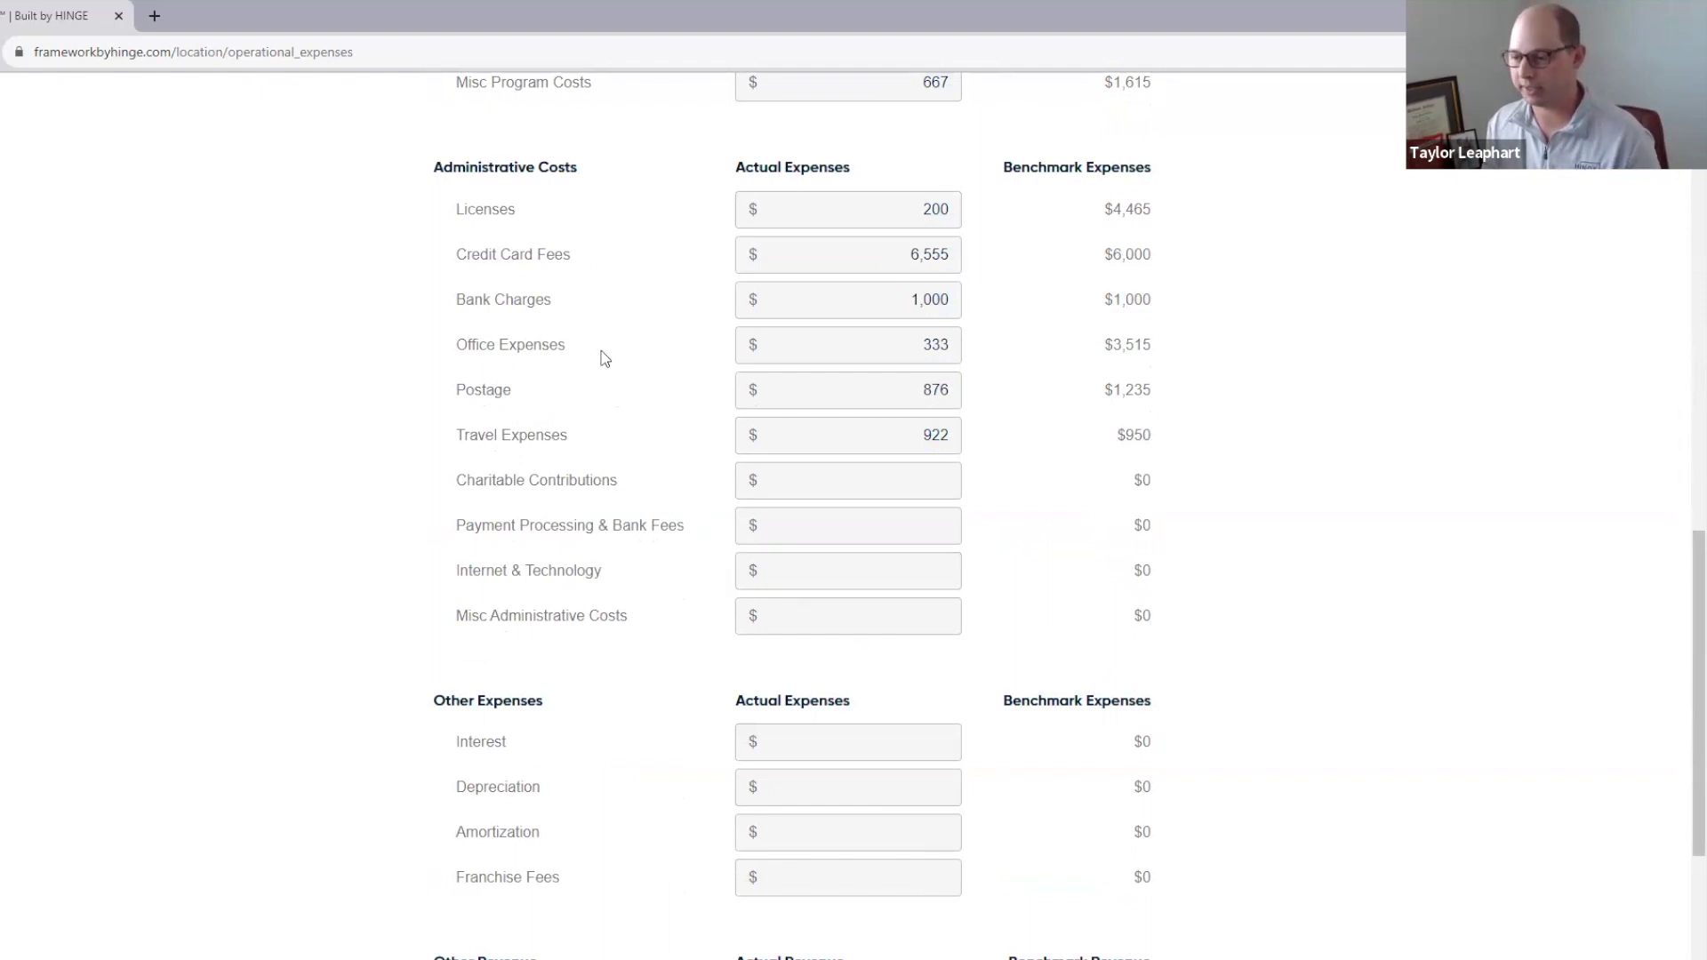
scroll(549, 463, down, 1)
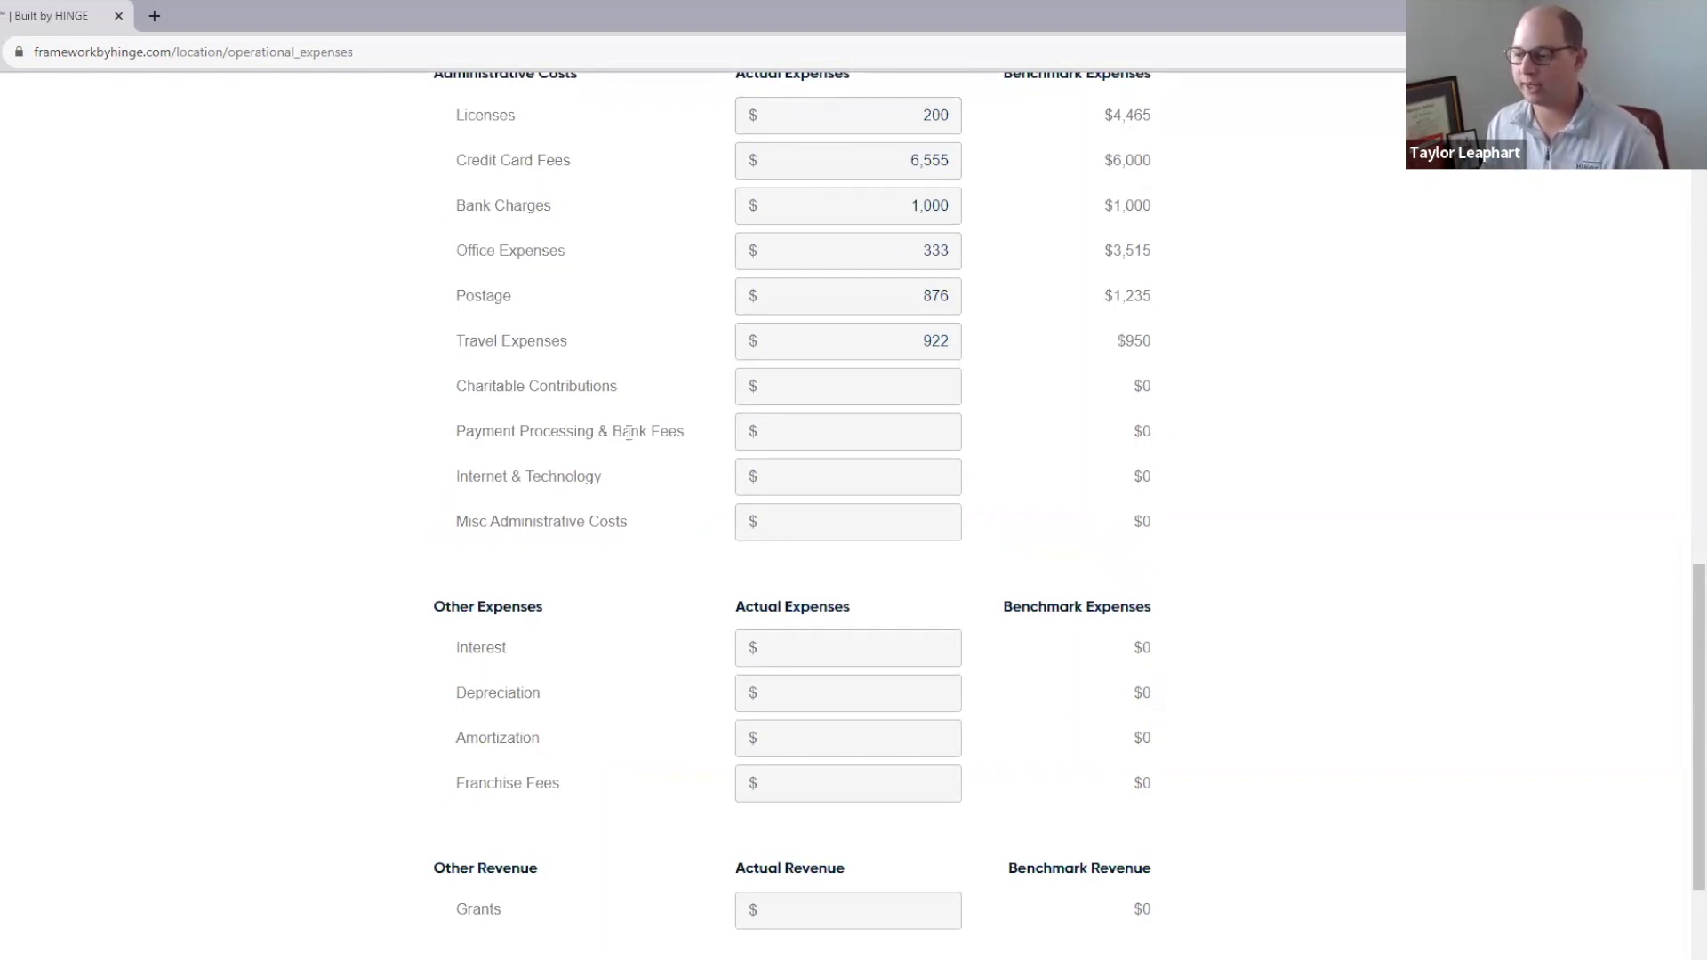
scroll(639, 508, down, 2)
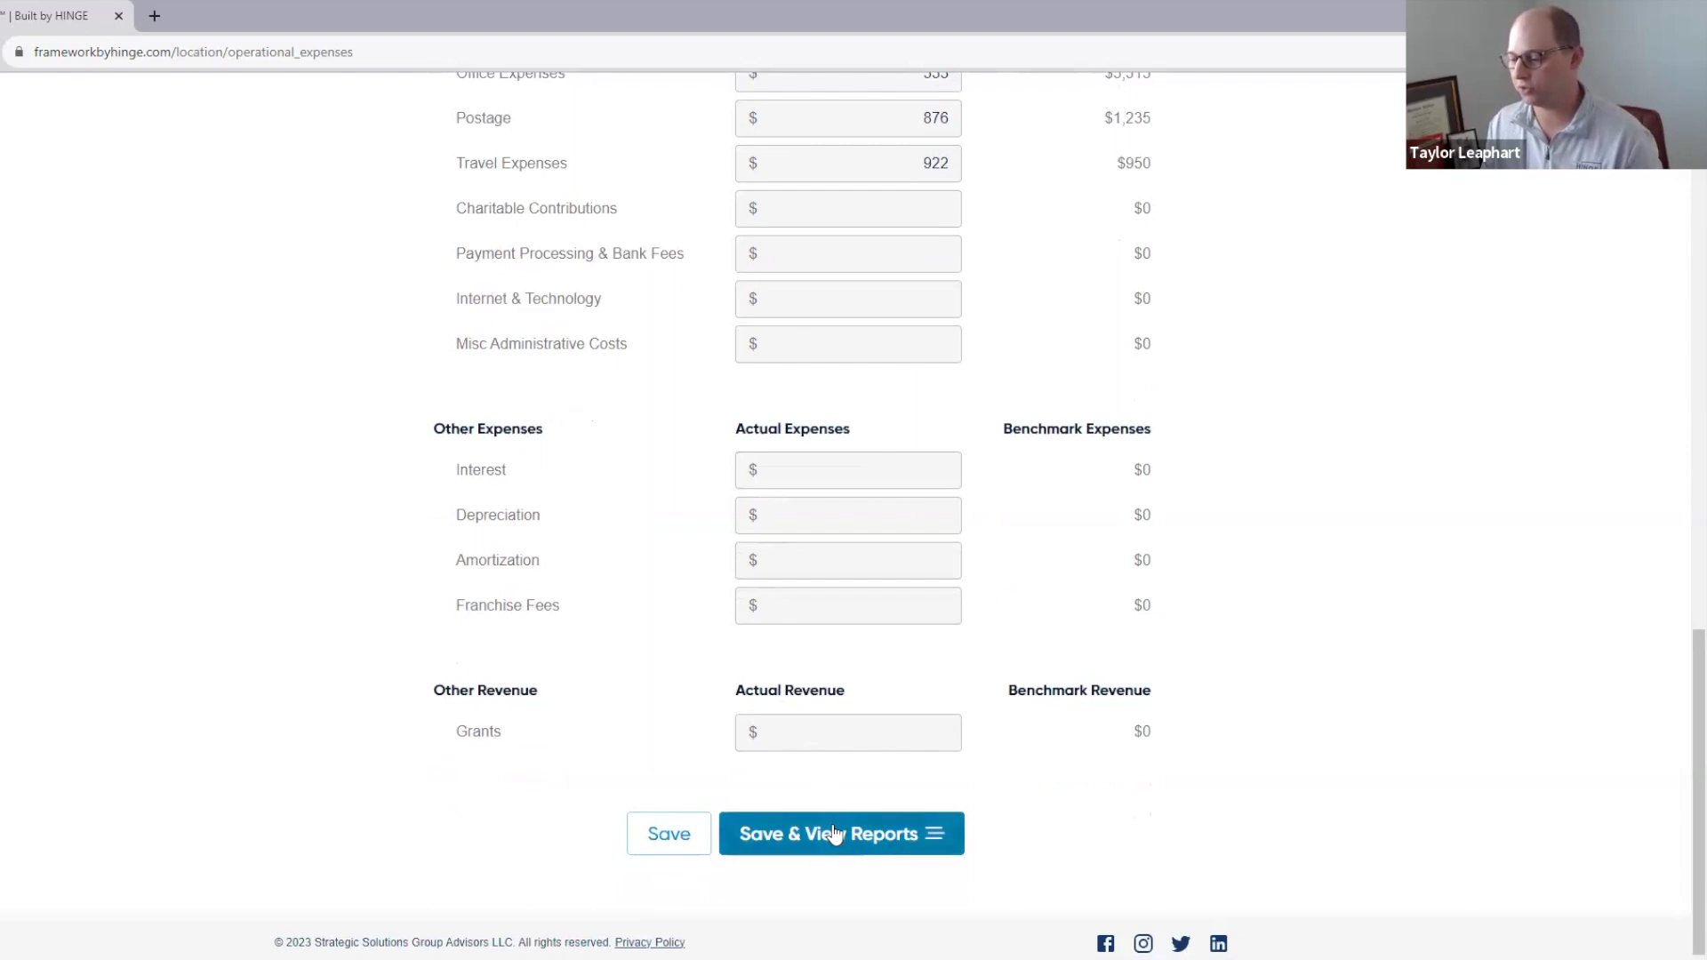
click(870, 831)
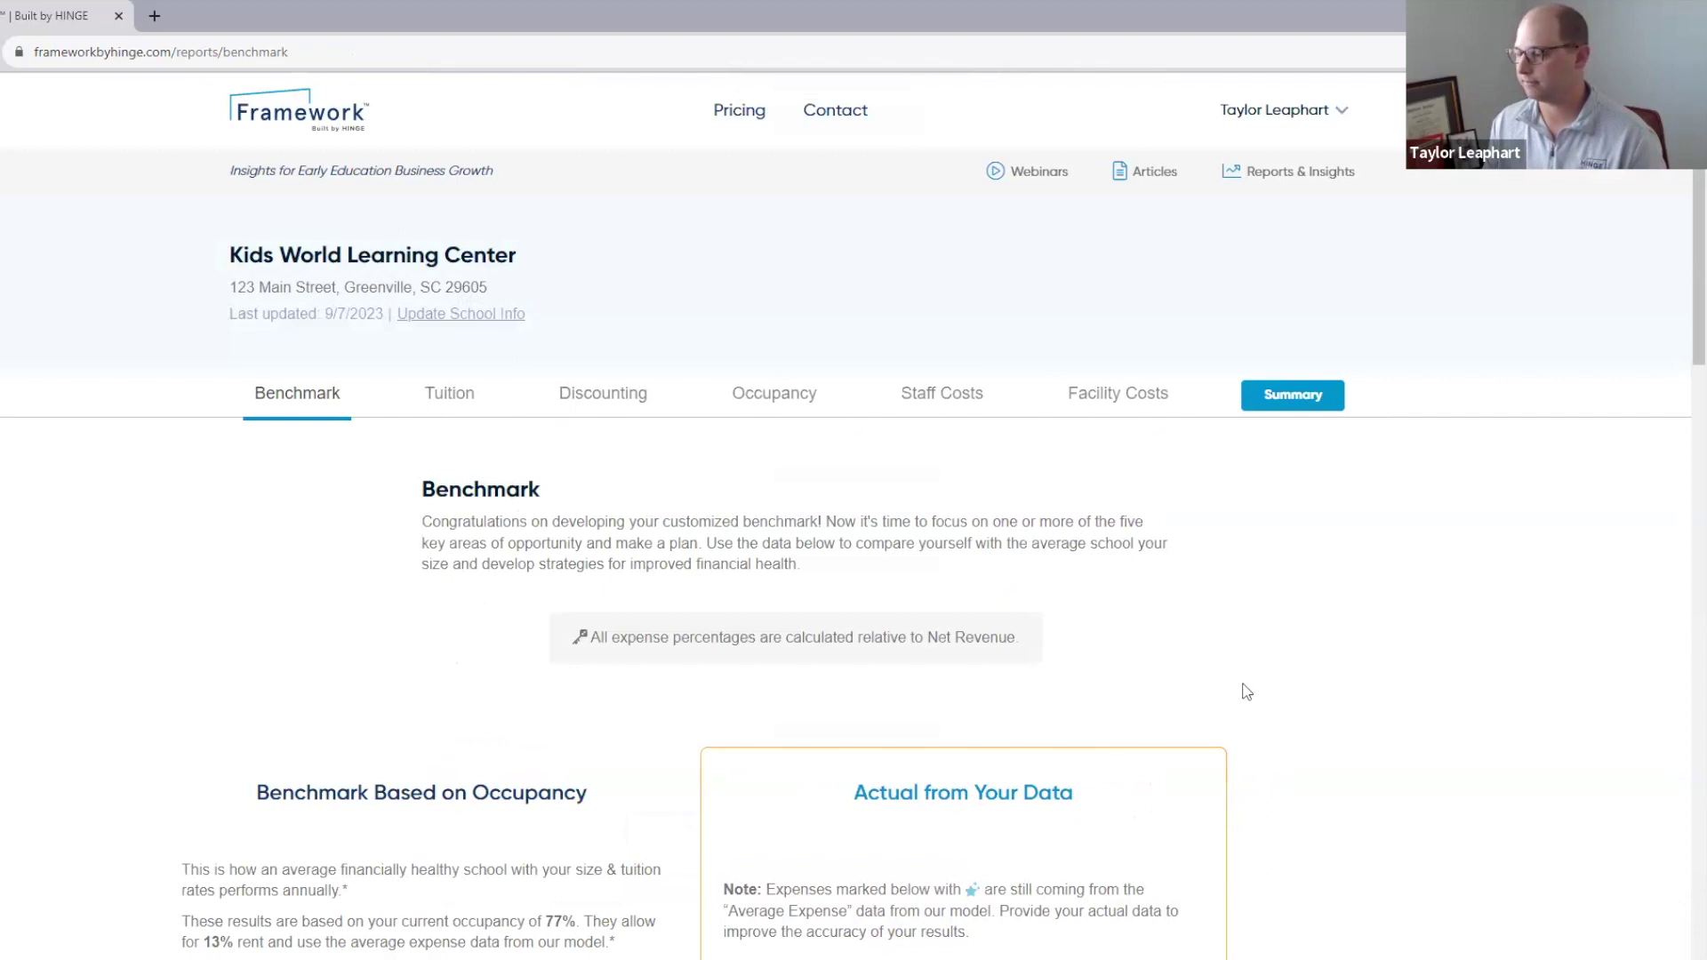
scroll(1235, 659, down, 4)
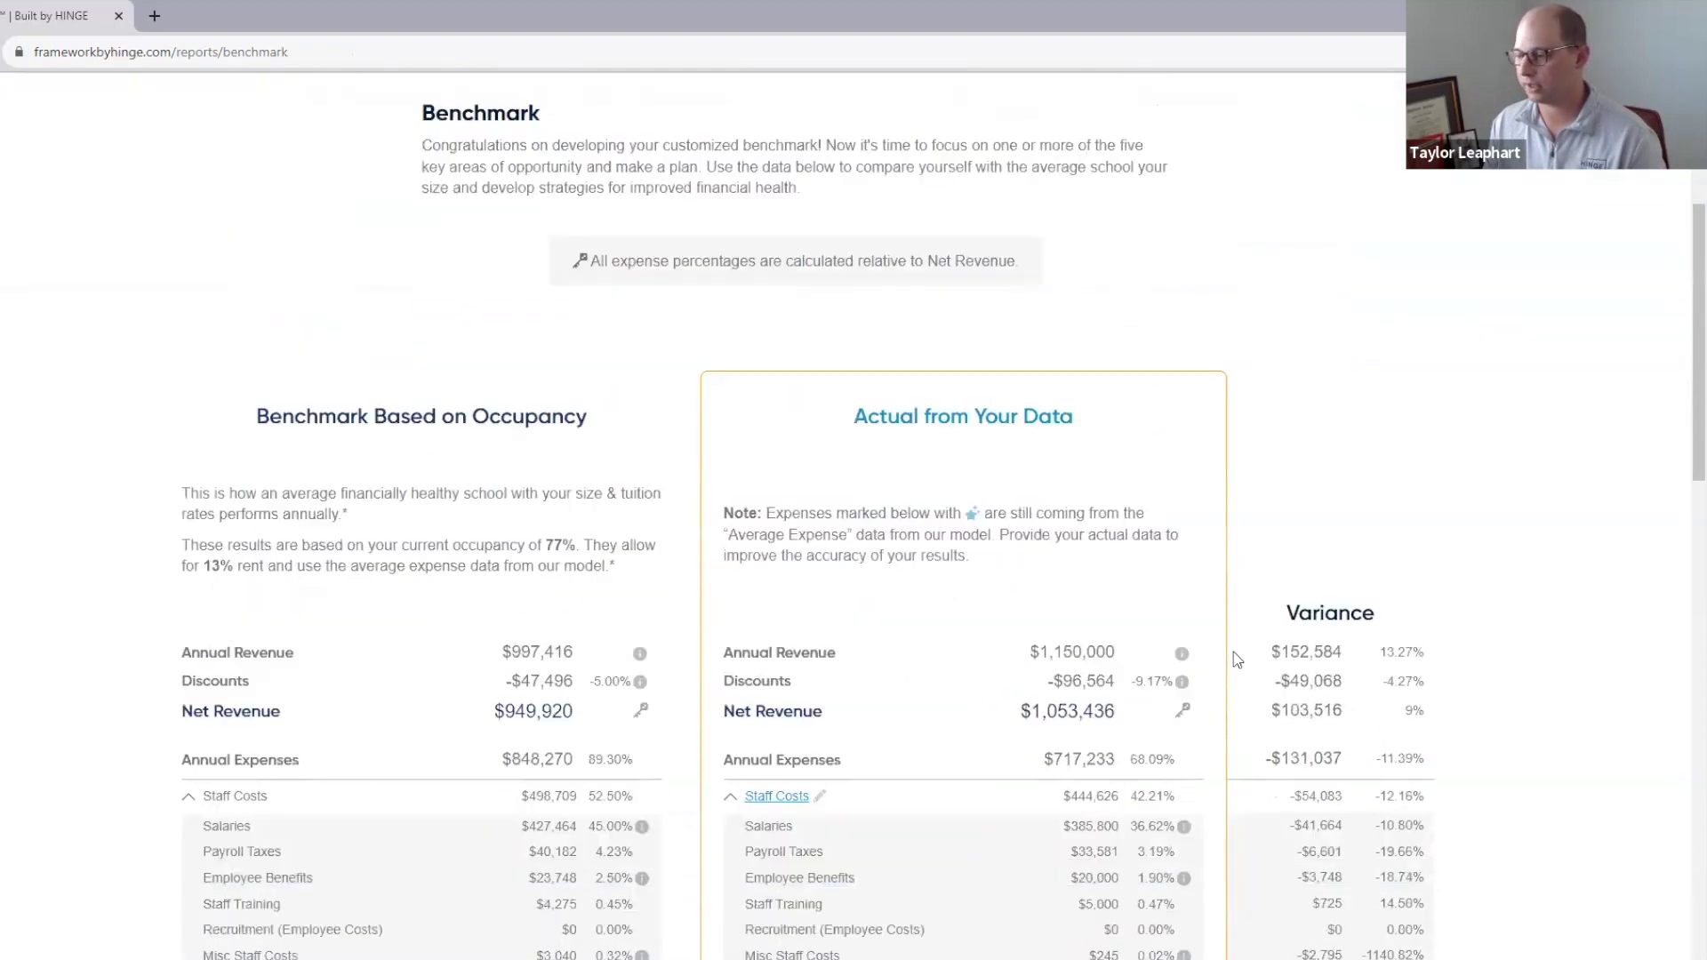
Step: Compare the benchmark, actual and variance figures line by line from Annual Revenue through the expense categories to Net Income
scroll(1234, 660, down, 2)
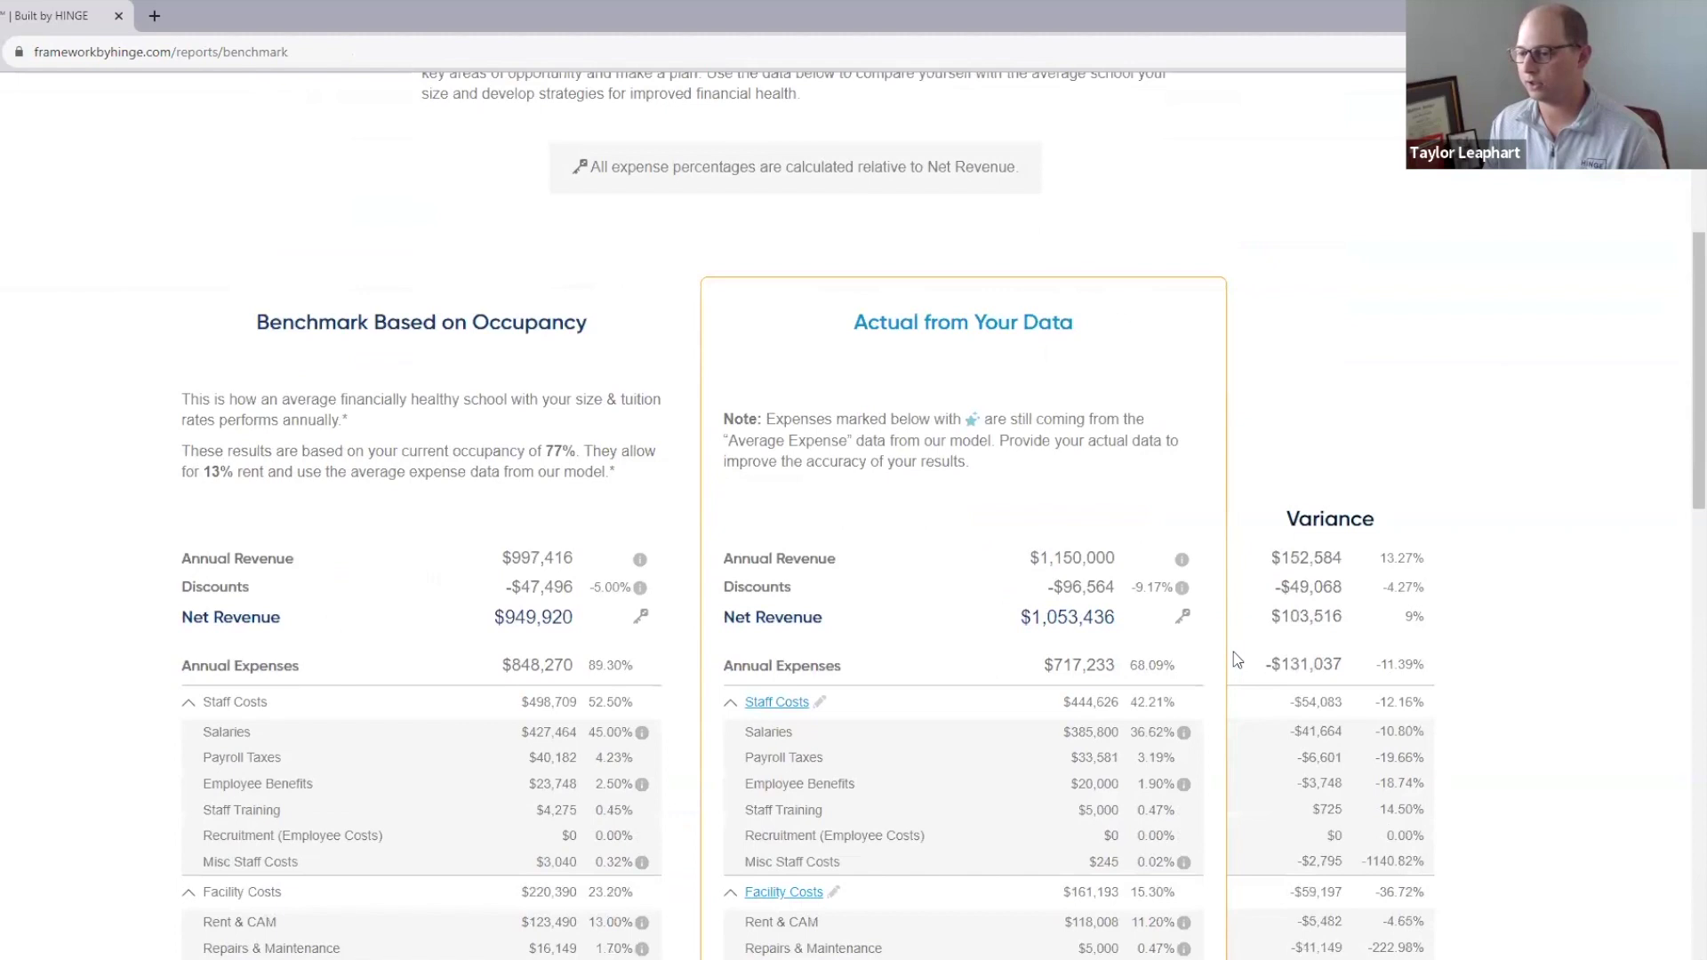
scroll(1204, 677, down, 3)
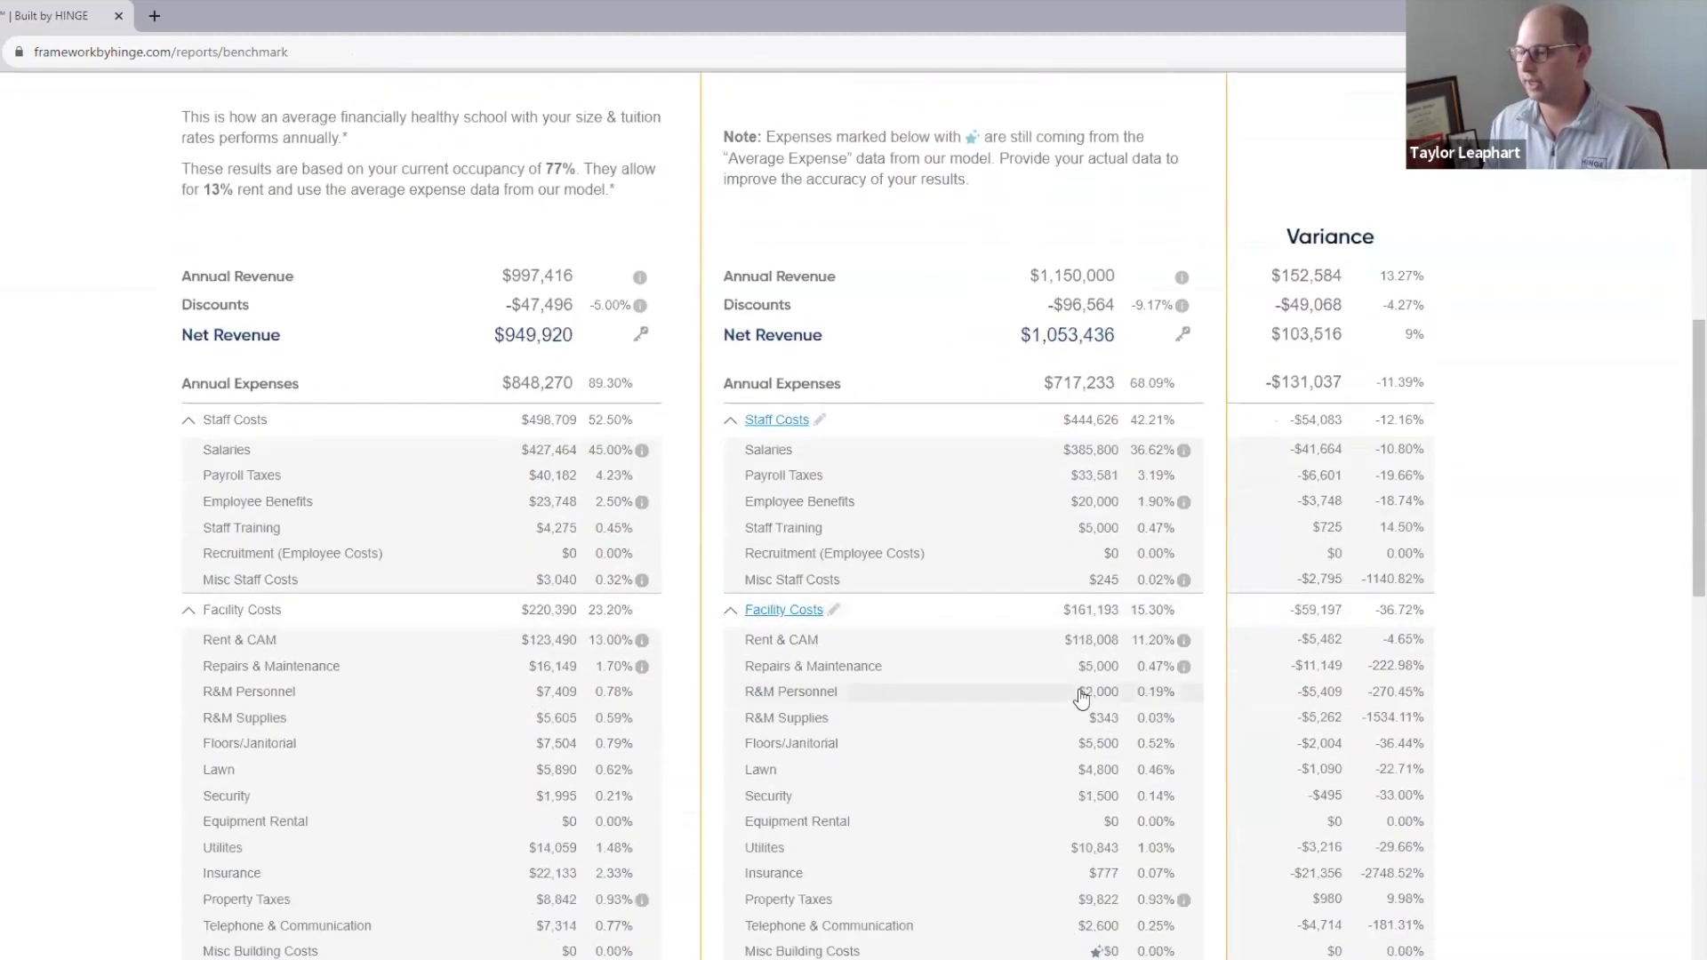
scroll(1080, 685, up, 2)
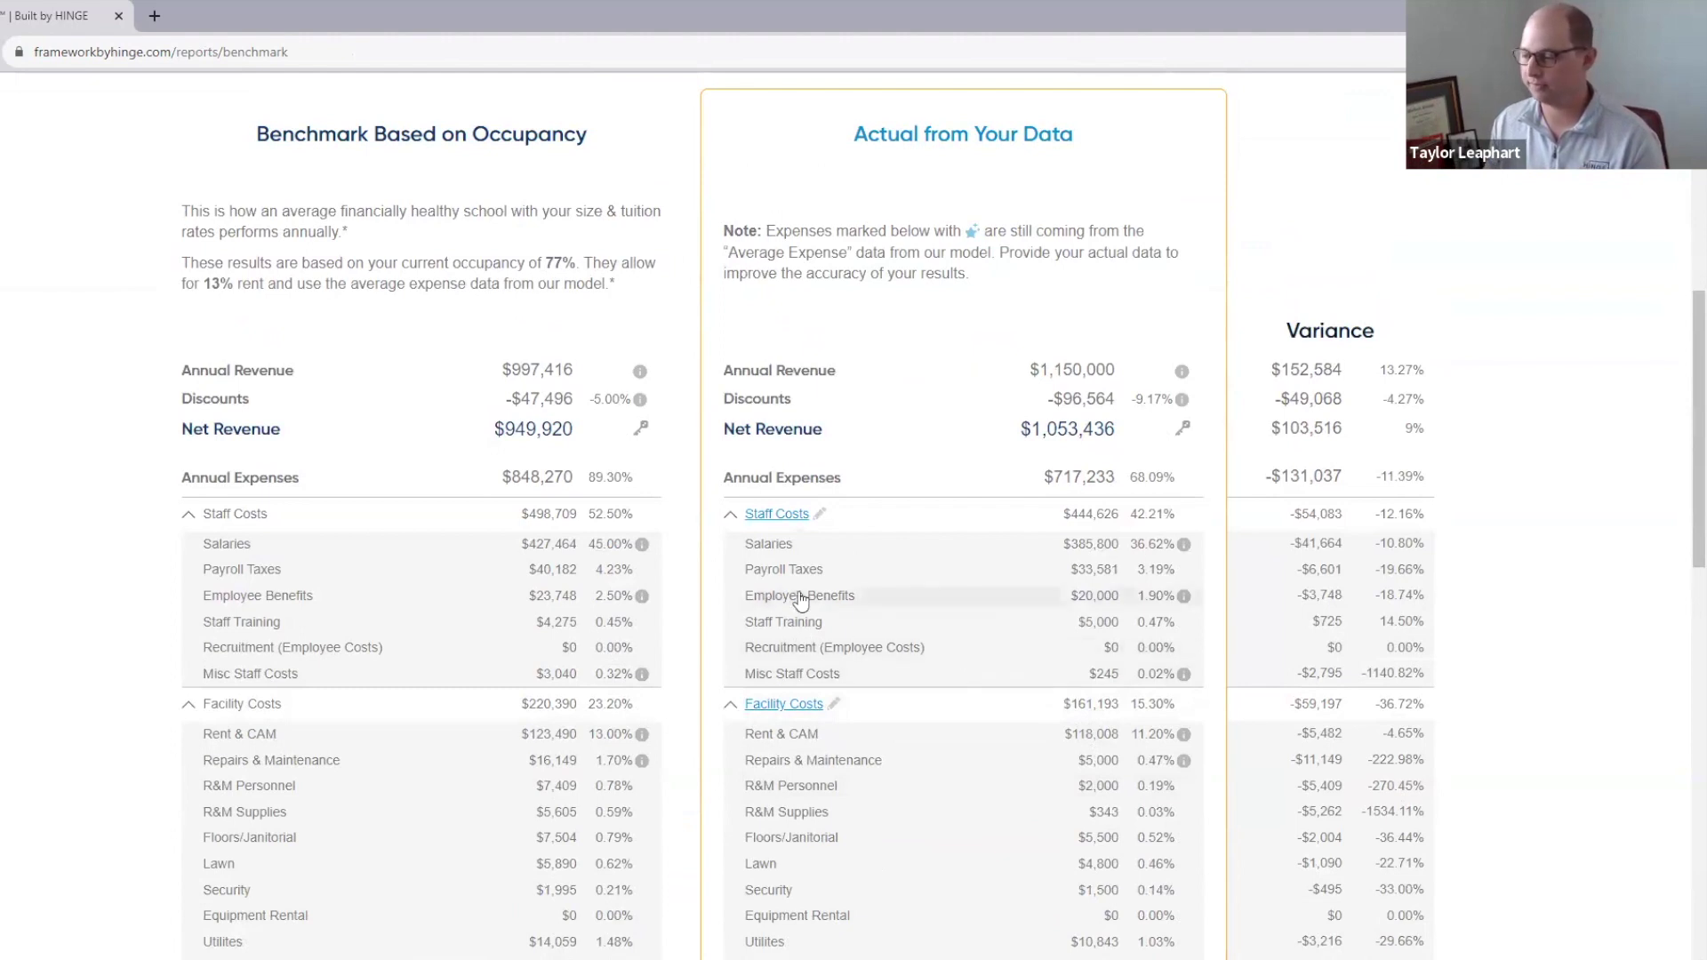
scroll(784, 592, down, 1)
scroll(782, 592, down, 6)
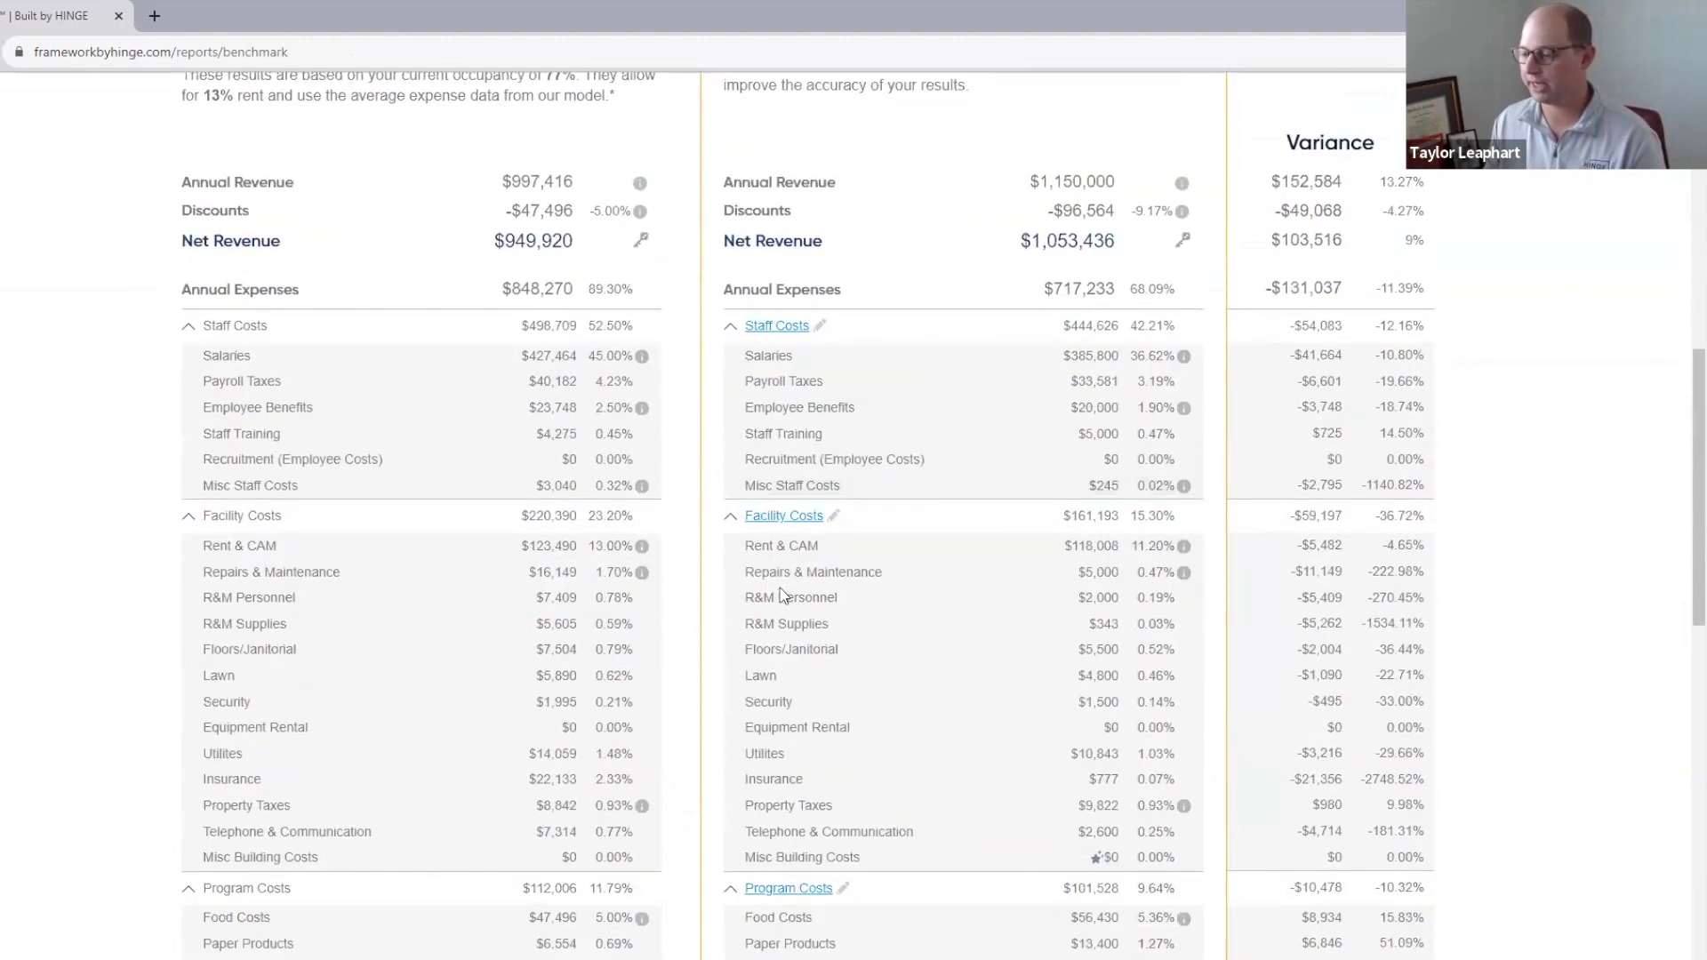
scroll(780, 599, down, 4)
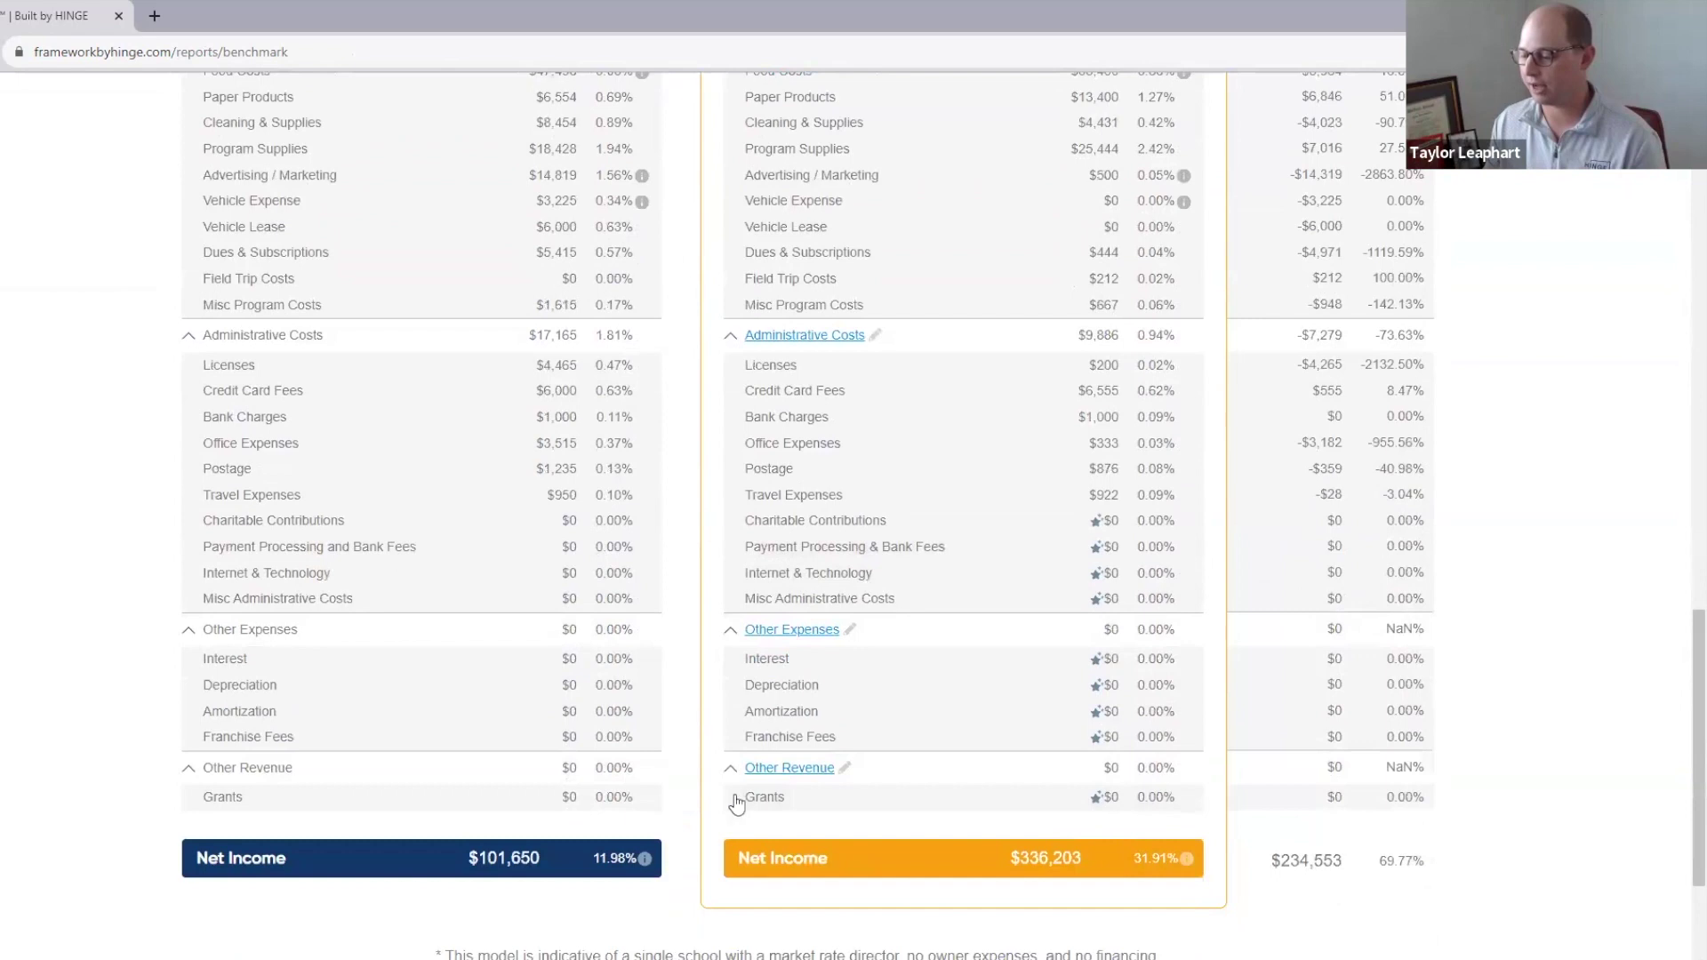
Step: Collapse all expense and revenue categories in the Benchmark report so only their summary rows are listed
click(730, 630)
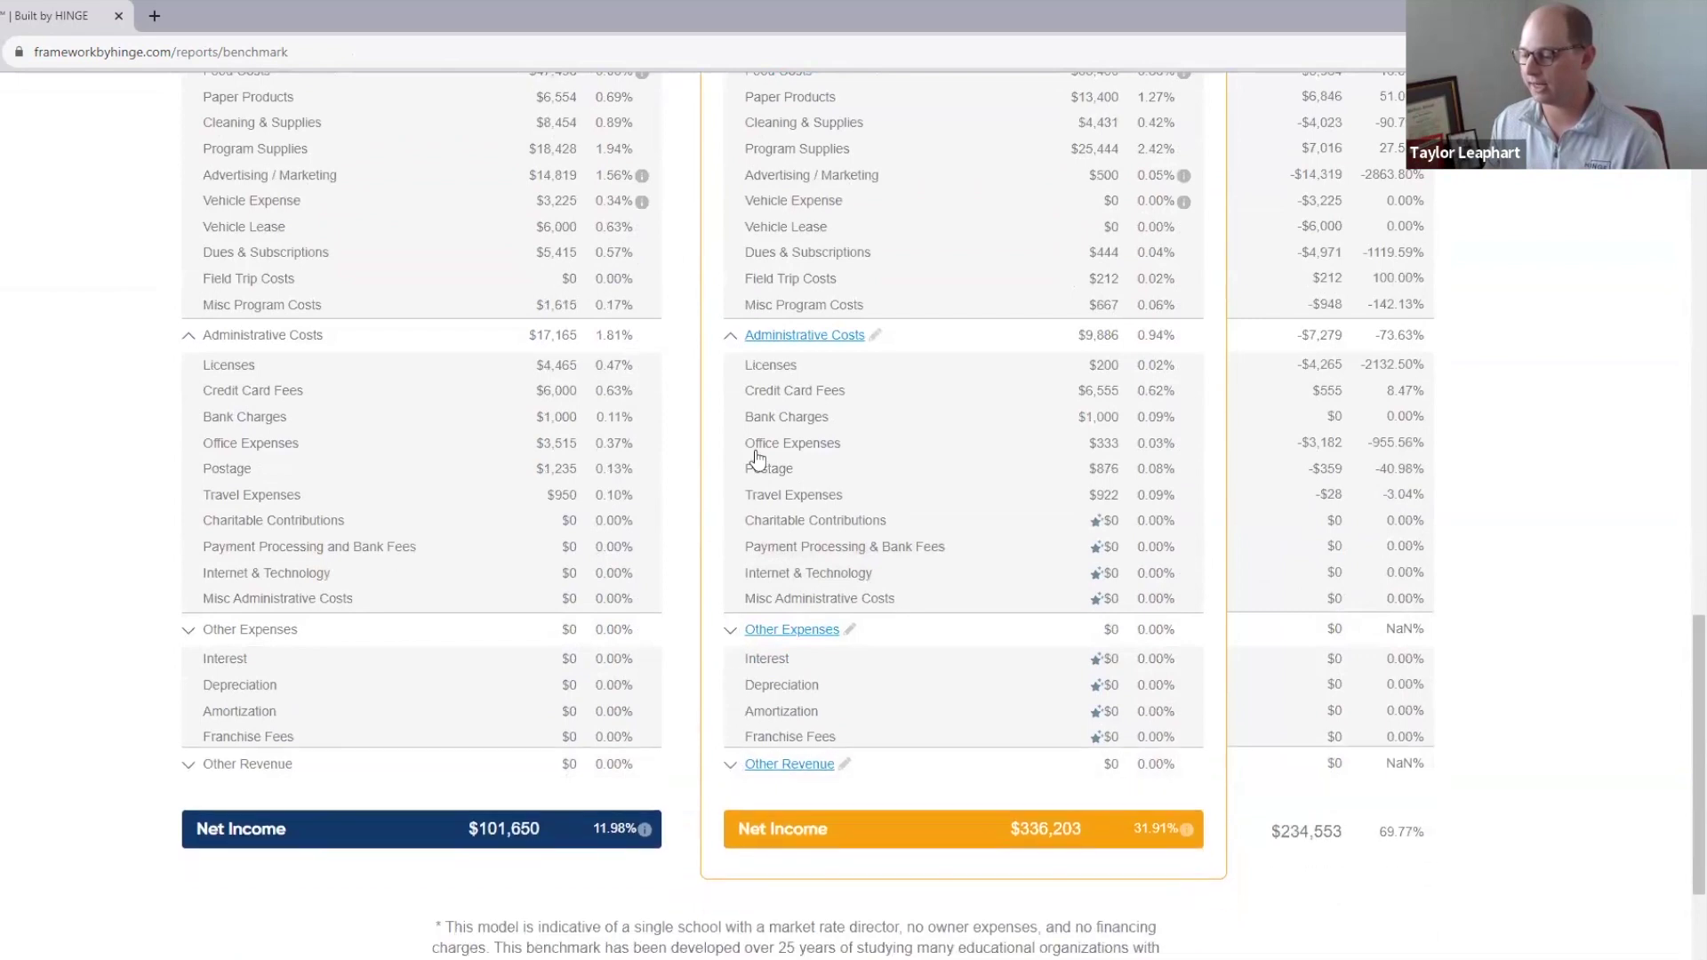
click(730, 335)
click(730, 209)
click(730, 281)
click(730, 243)
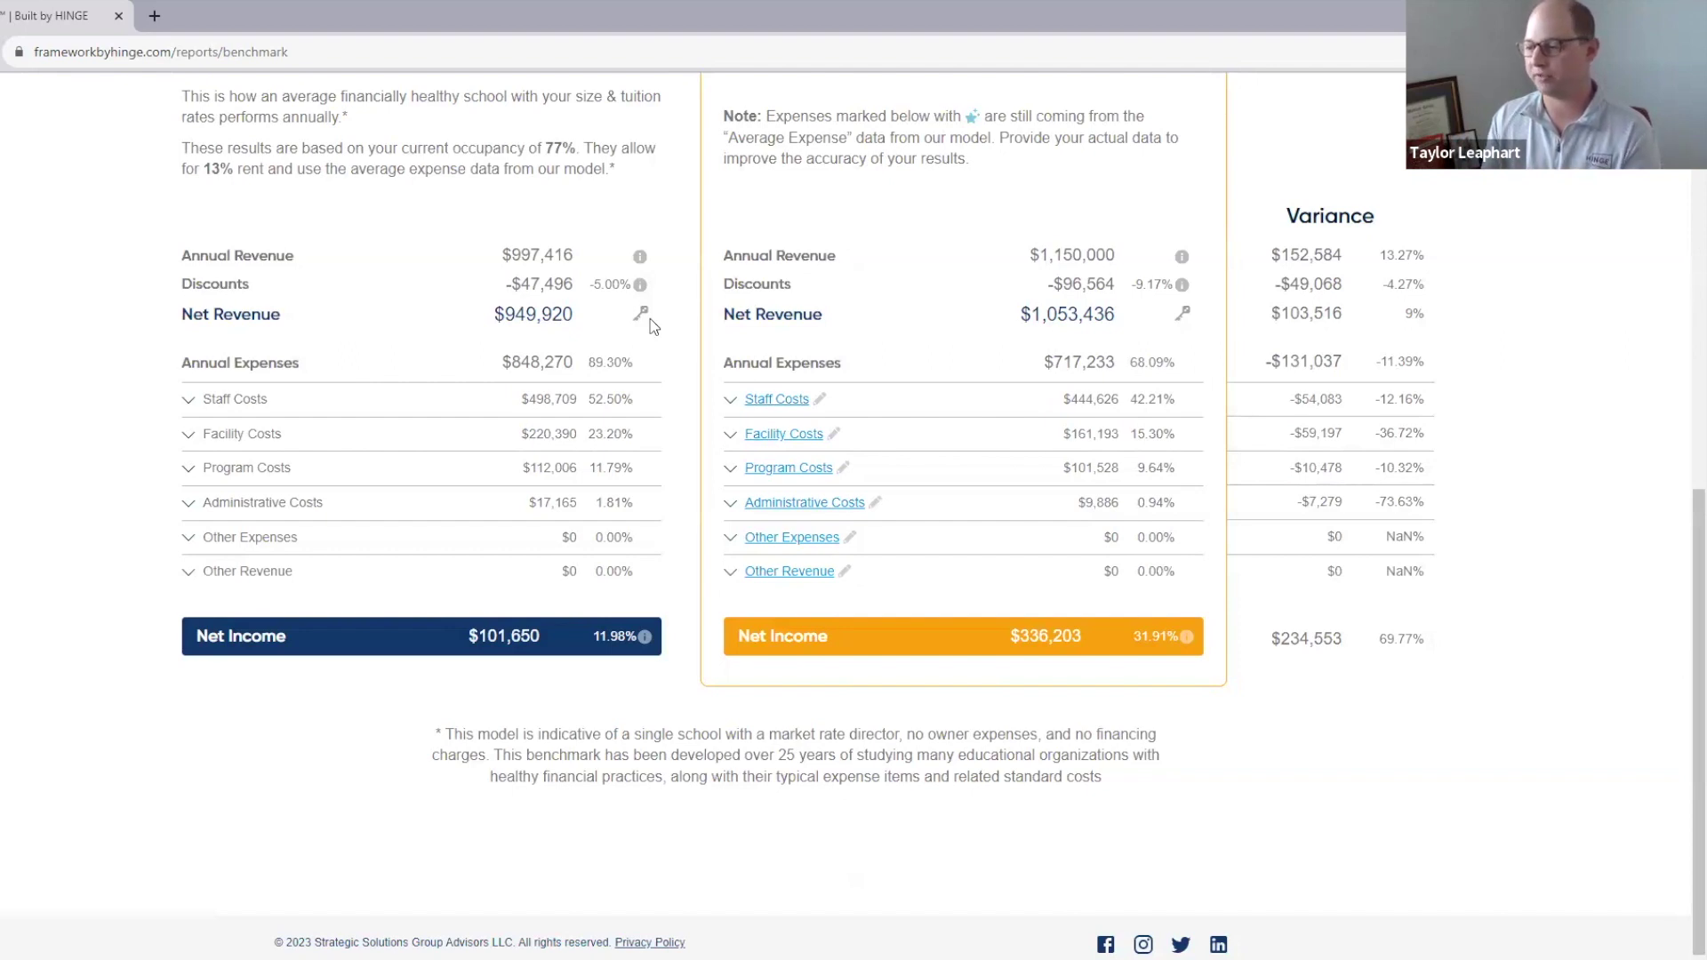
scroll(650, 321, up, 1)
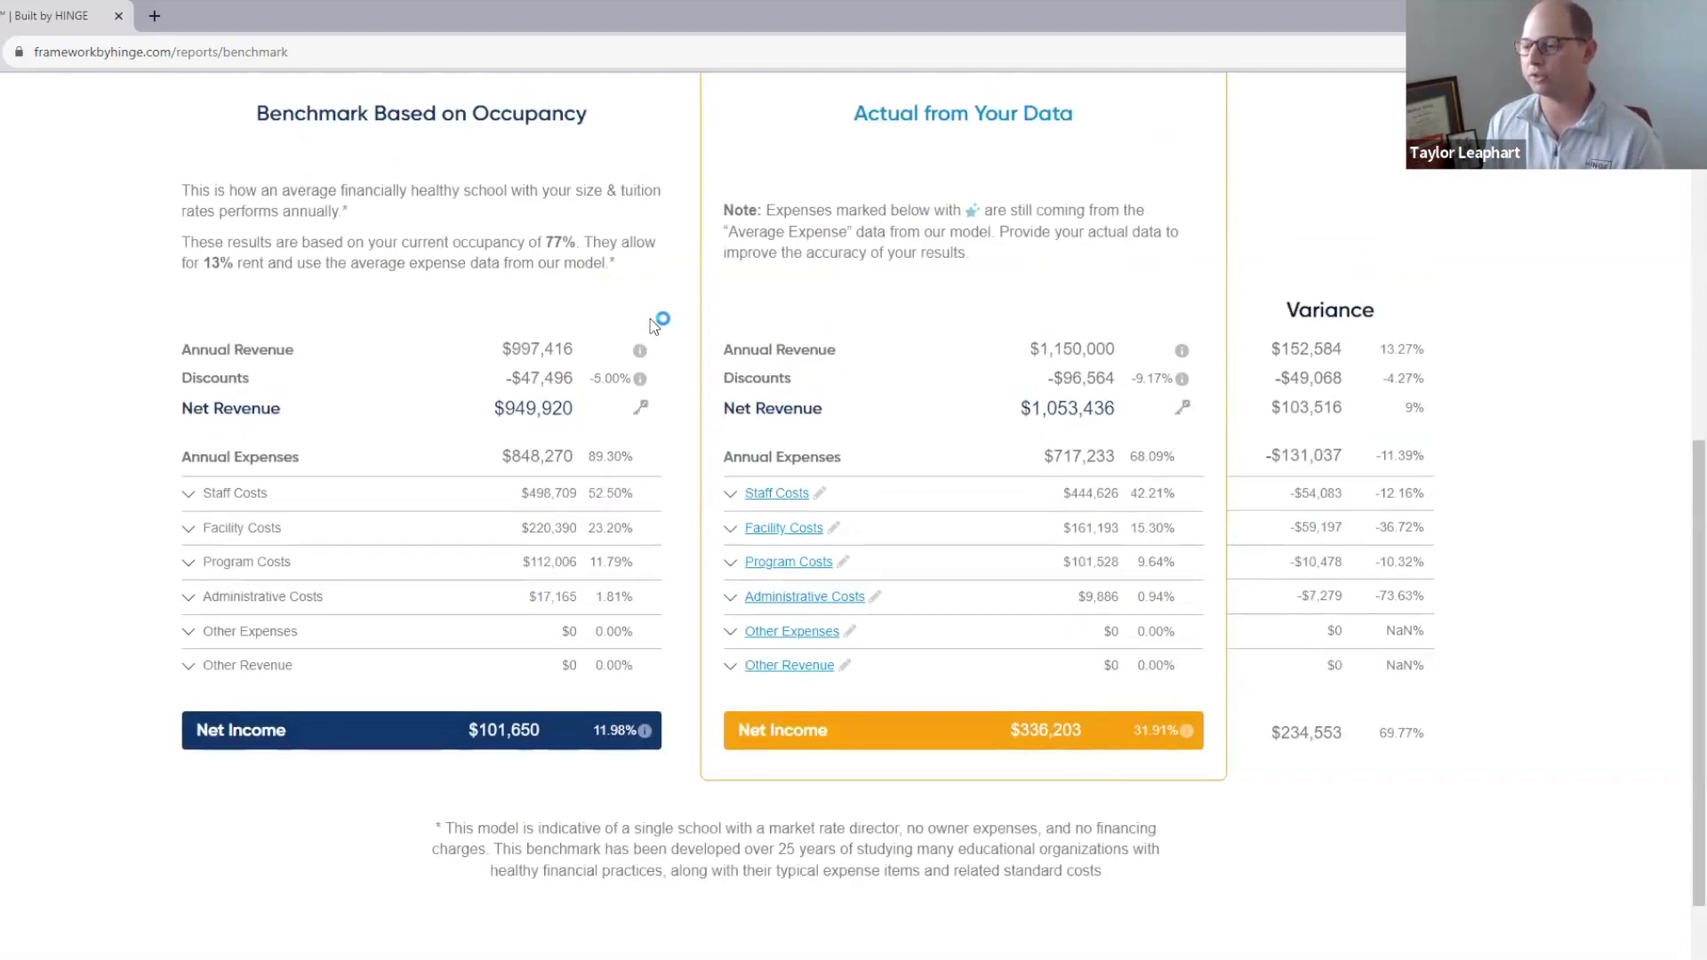
scroll(650, 321, up, 1)
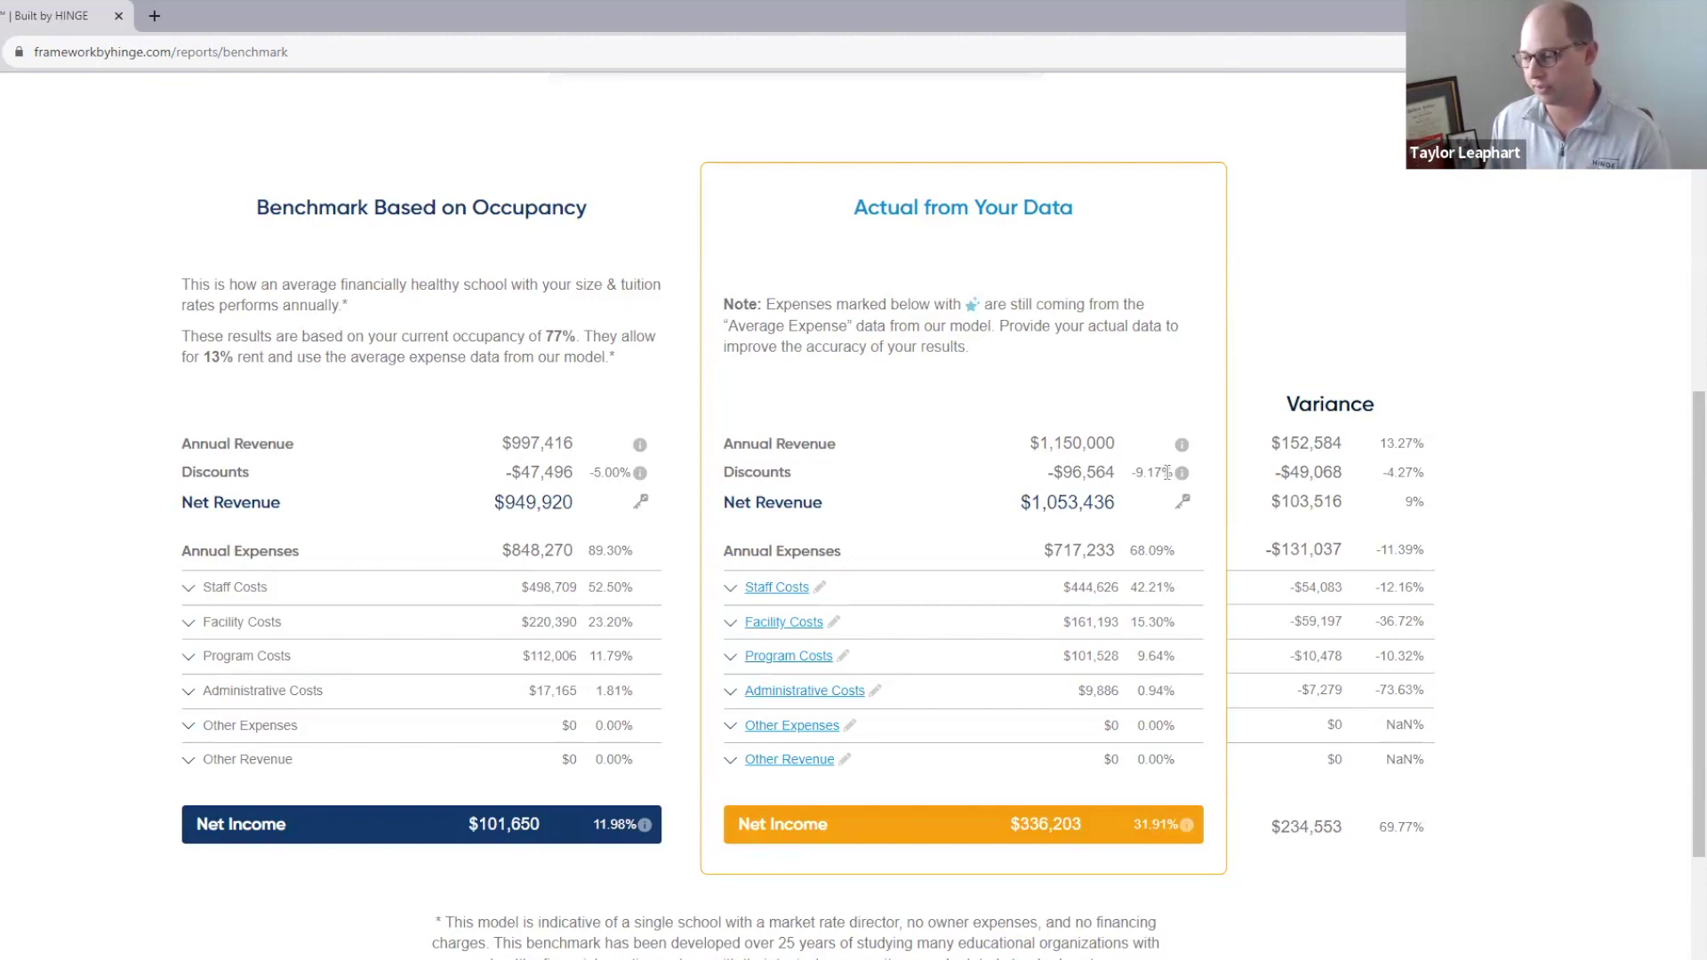
Step: Compare the actual discount percentage, net revenue and summarized category costs with the occupancy-based benchmark
mouse_move(1176, 478)
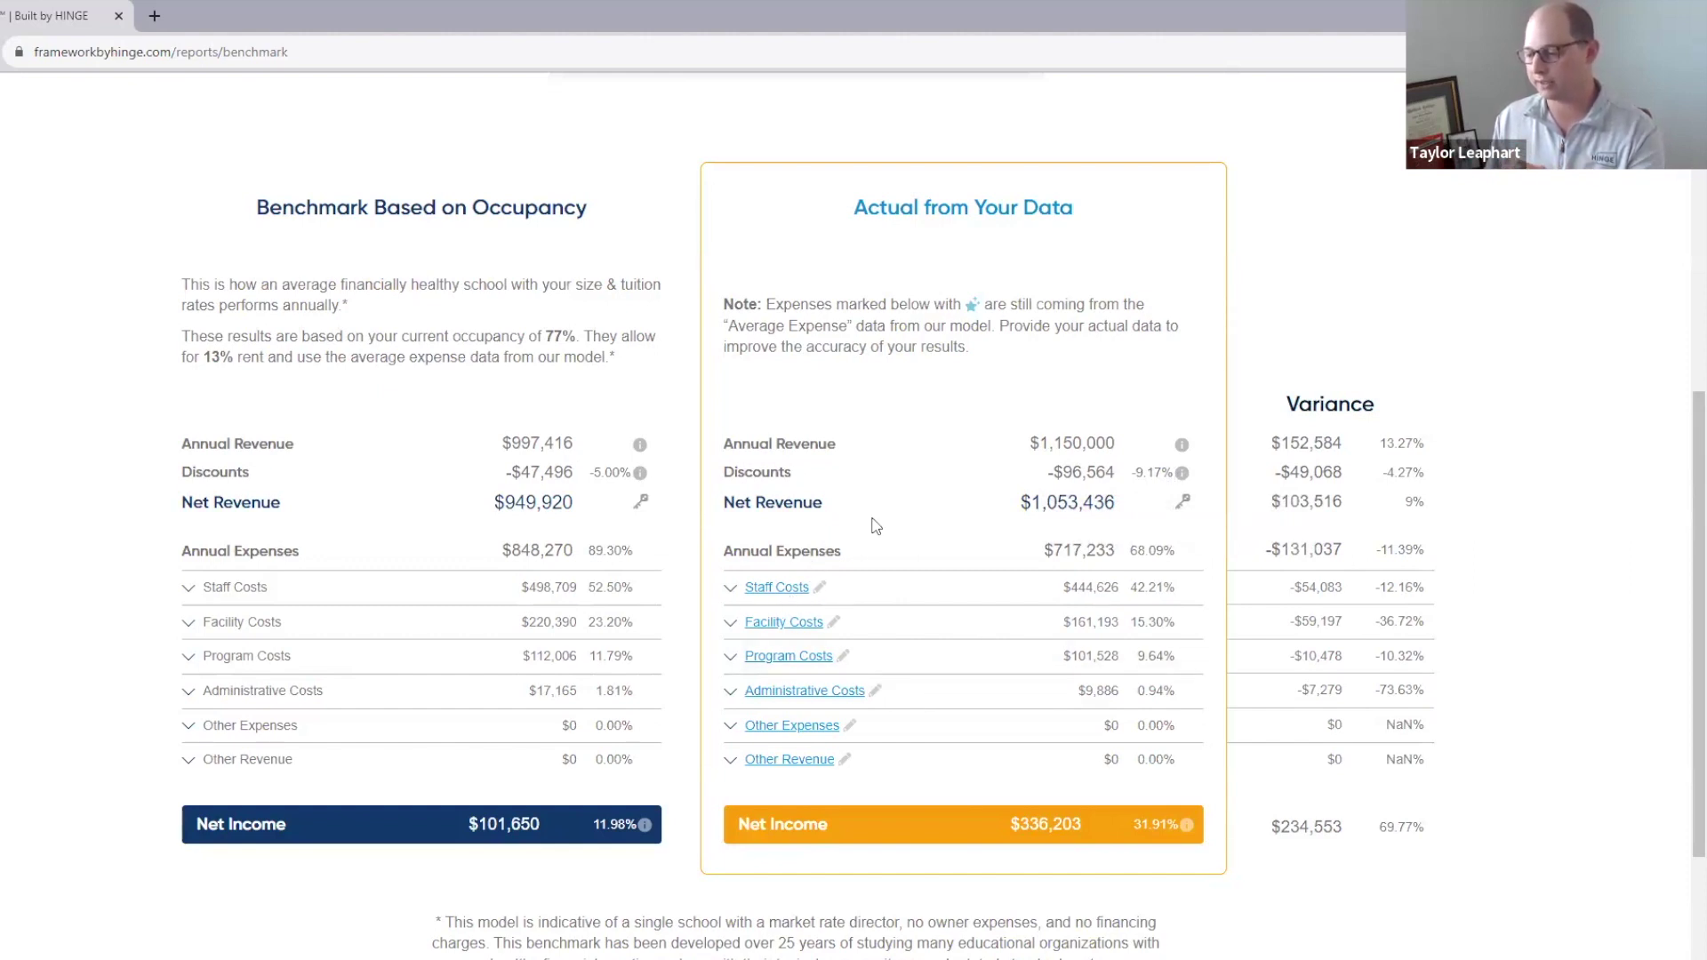
scroll(909, 500, up, 3)
scroll(909, 499, down, 3)
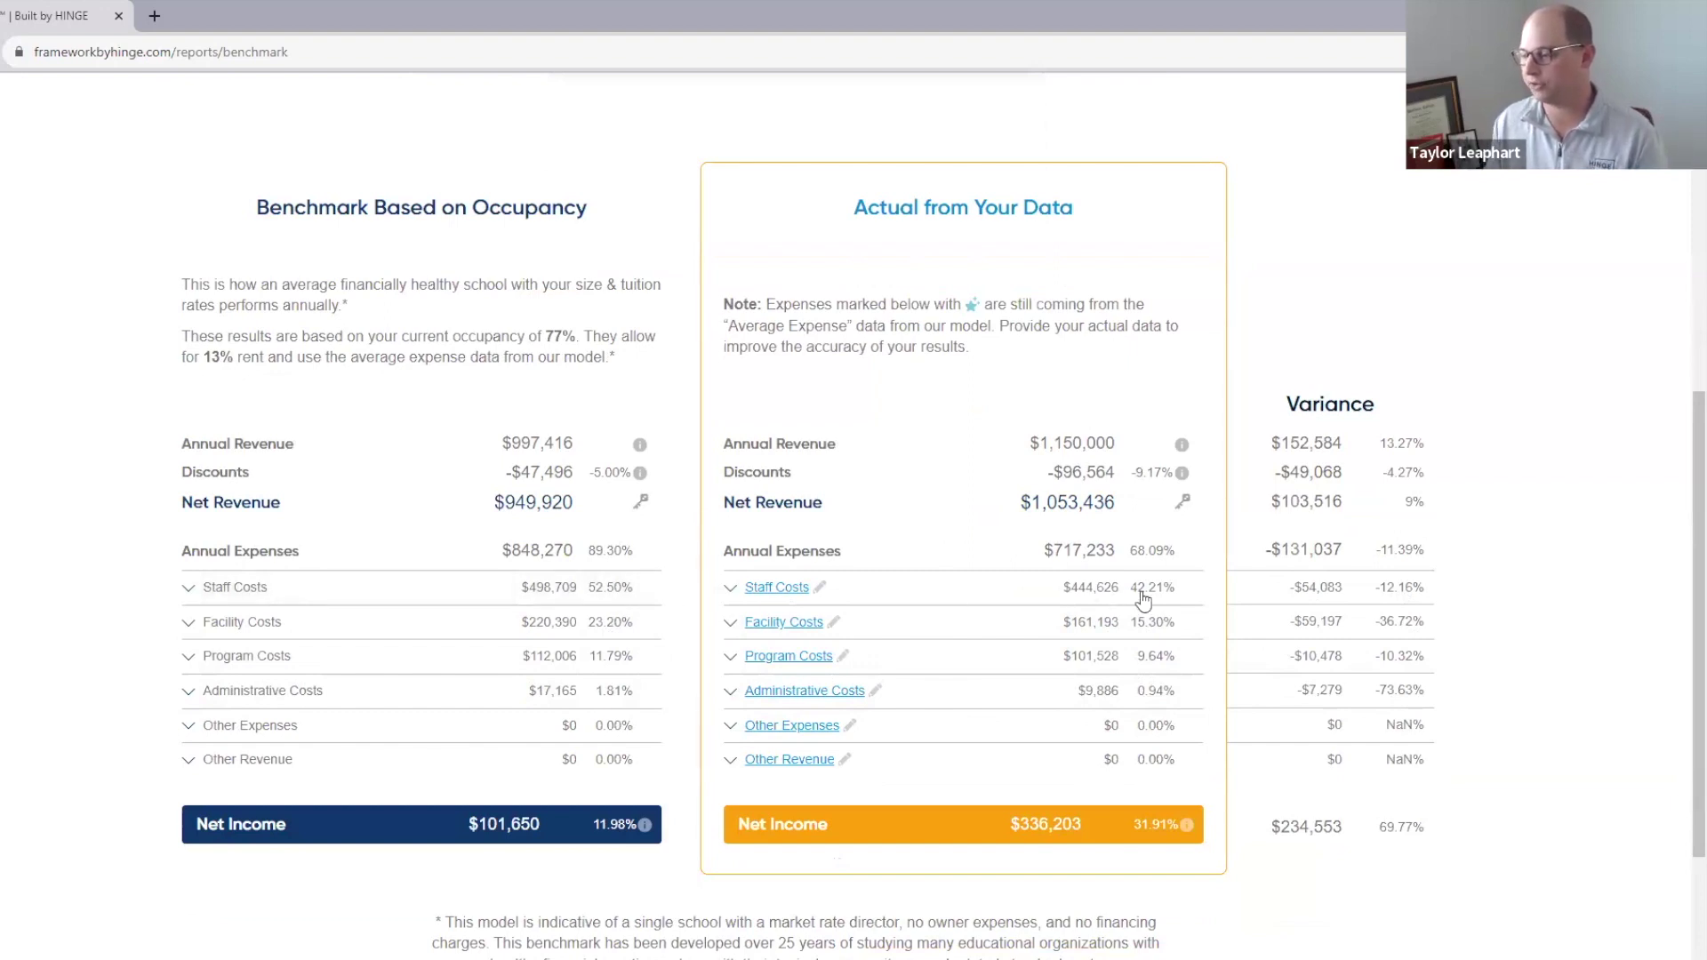
scroll(1144, 601, up, 2)
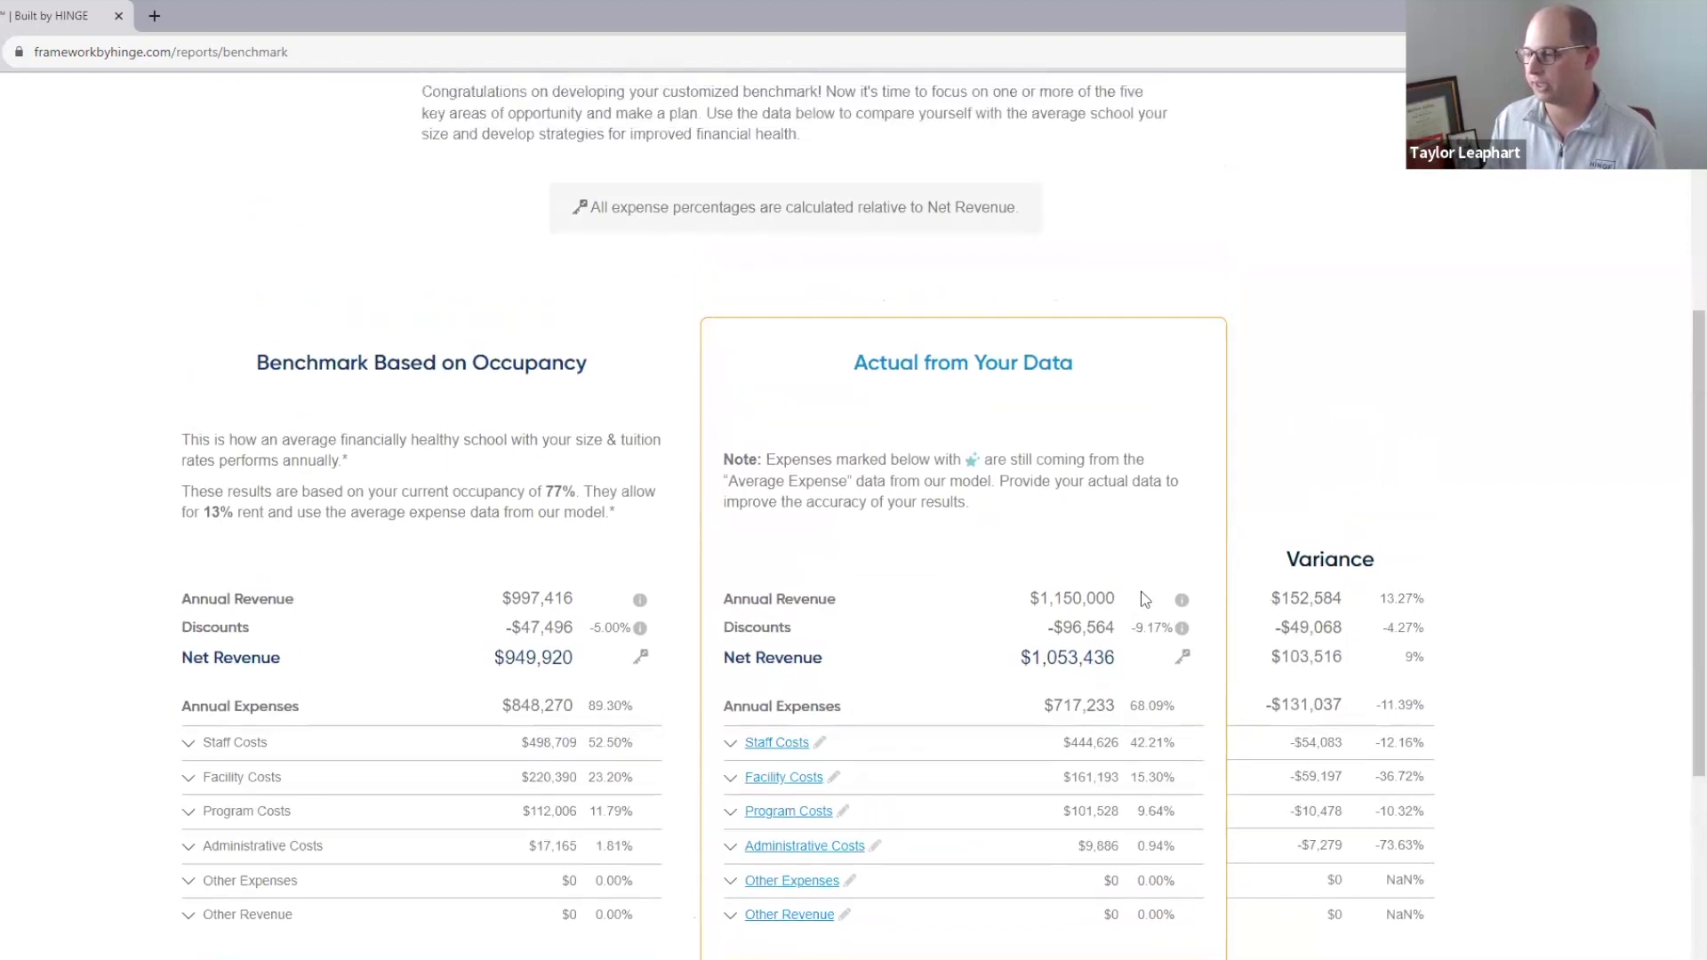
scroll(1144, 599, up, 5)
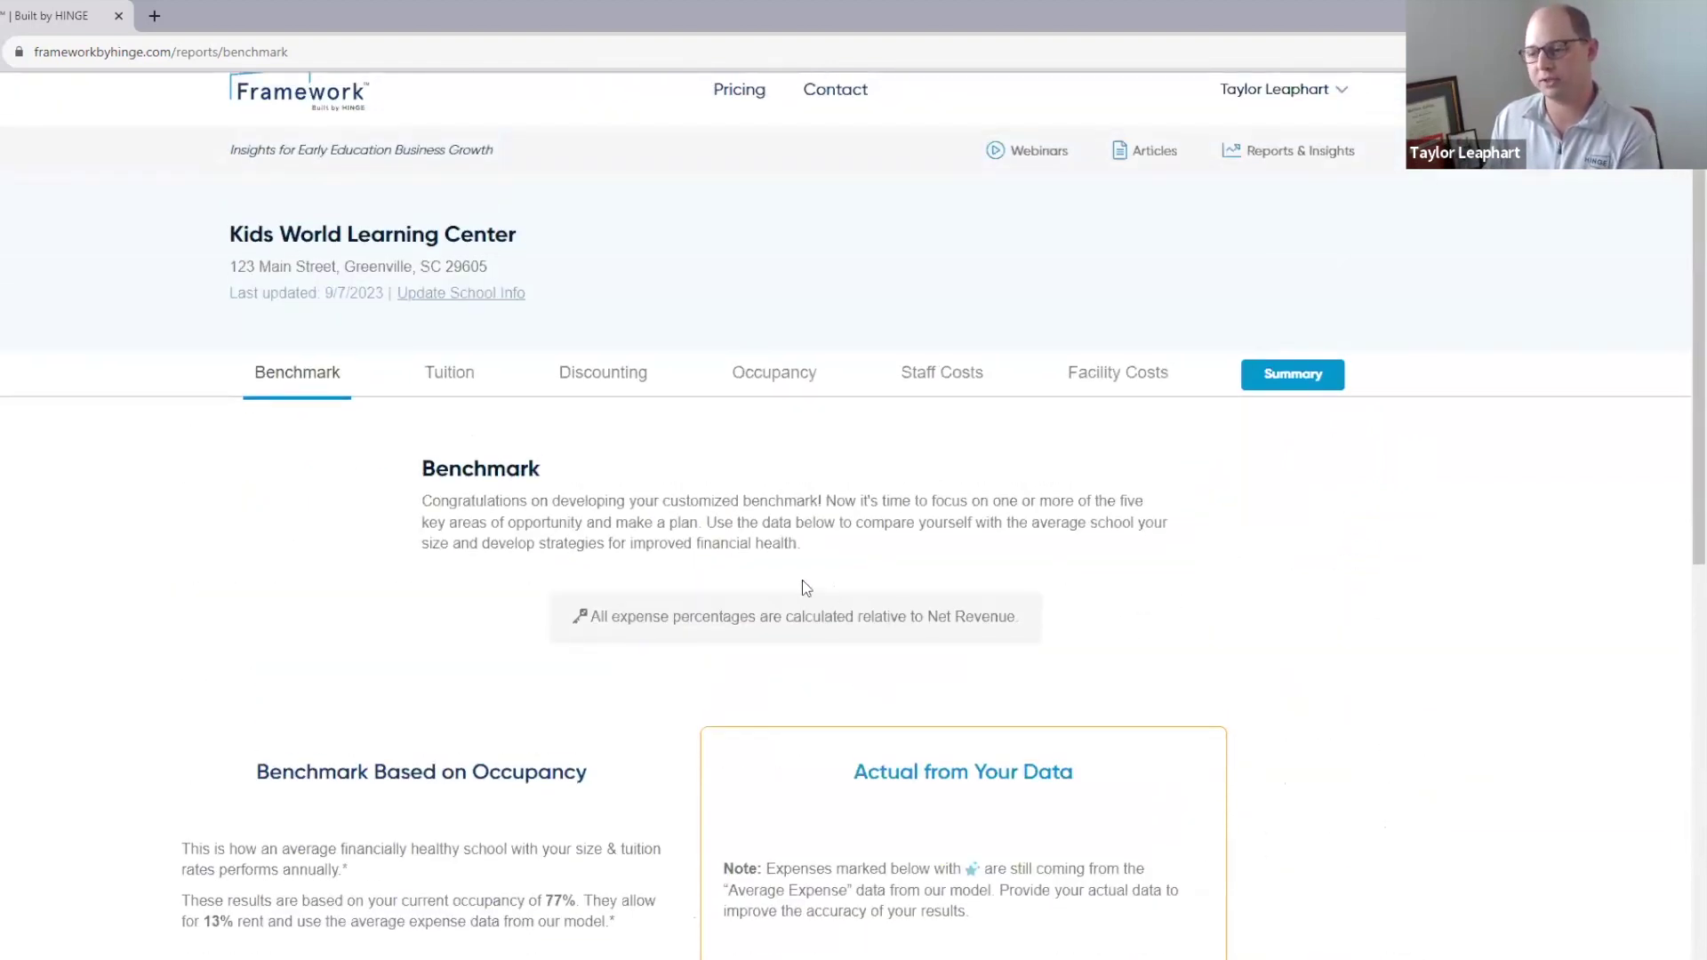
Step: Open the Tuition report and review its insights, recommended practices, class group revenue table and bar chart
click(451, 381)
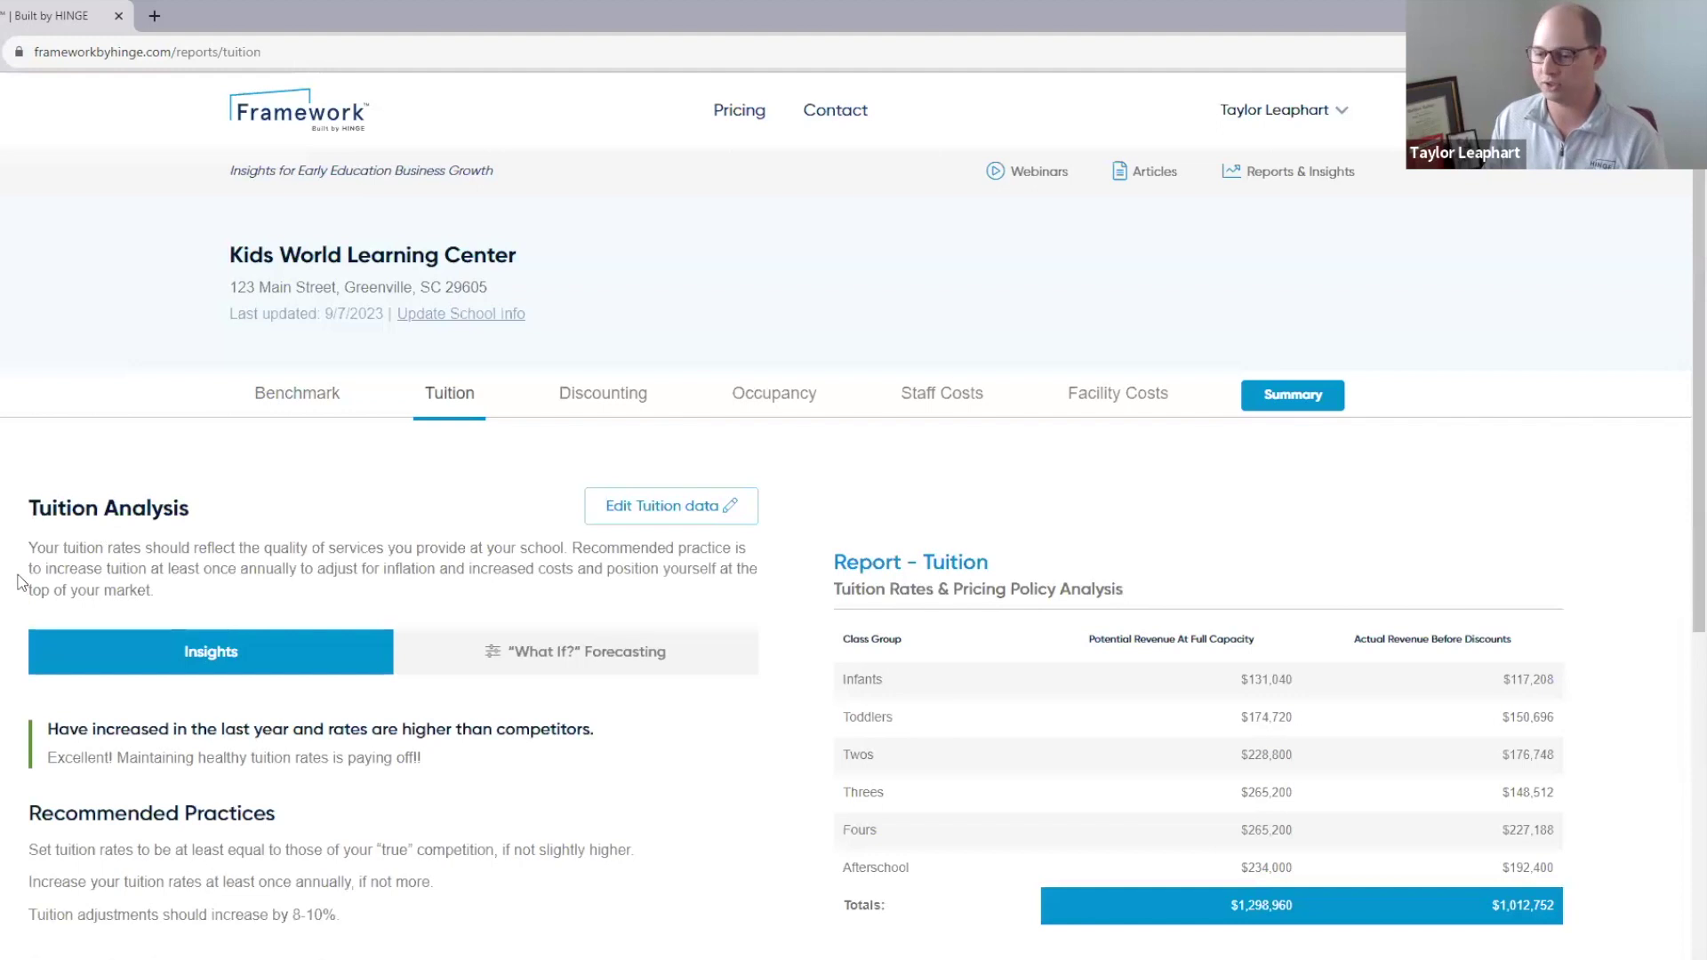
scroll(8, 582, down, 1)
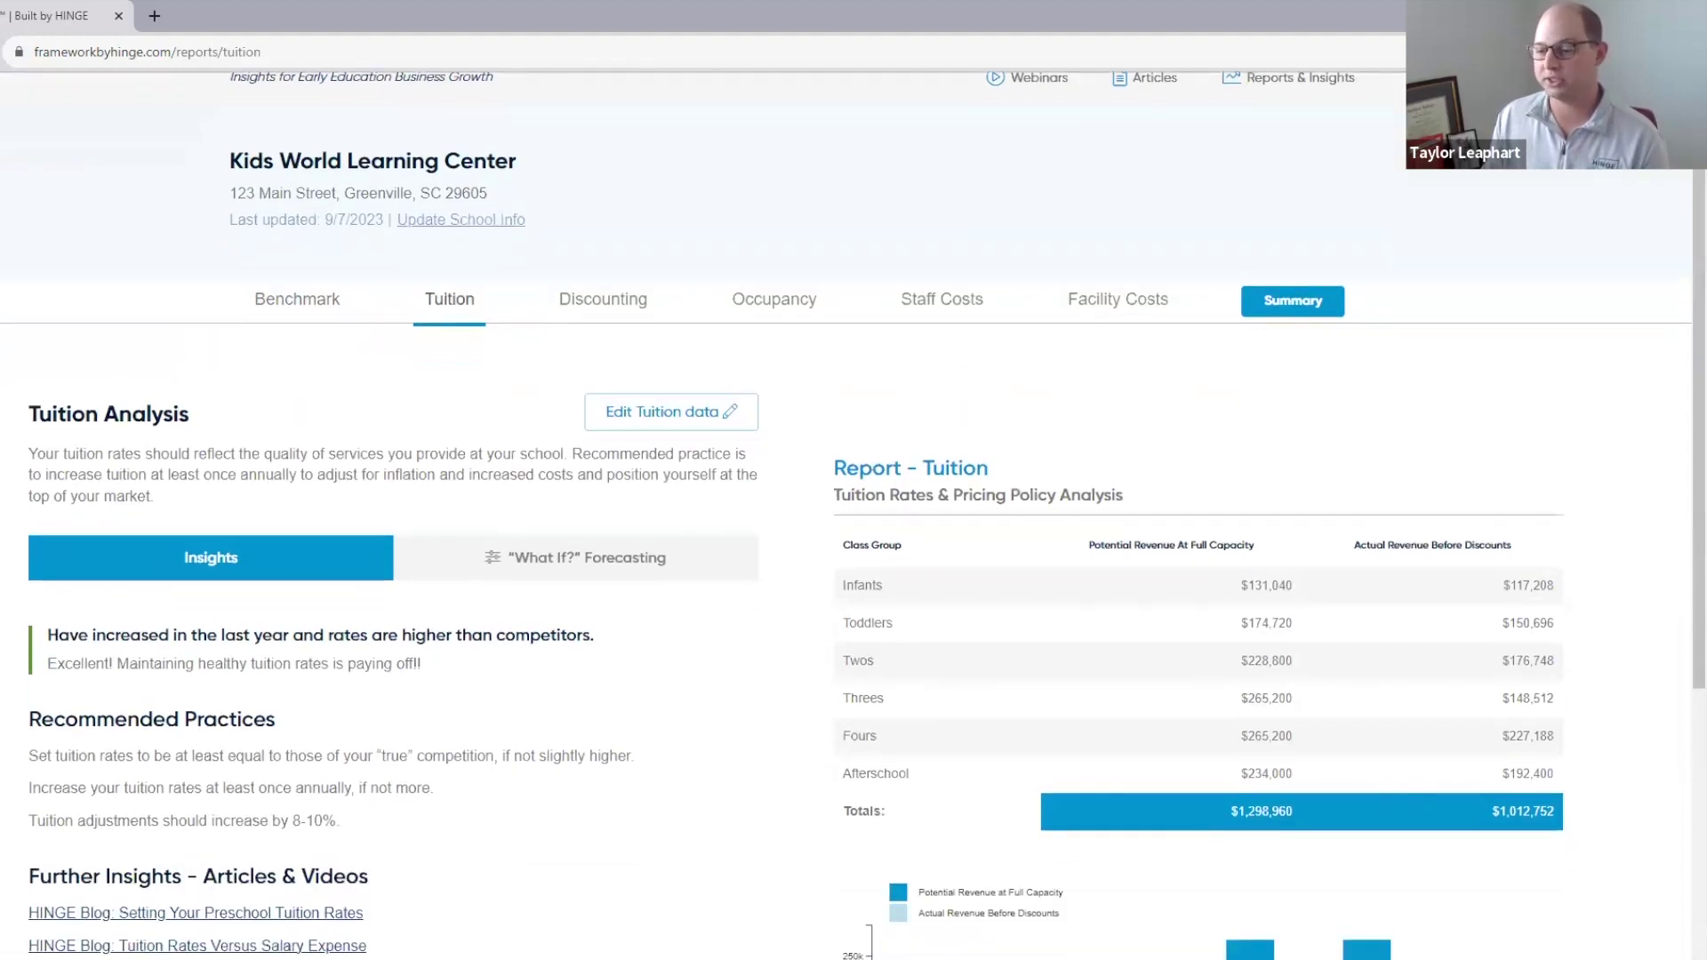
scroll(11, 622, down, 1)
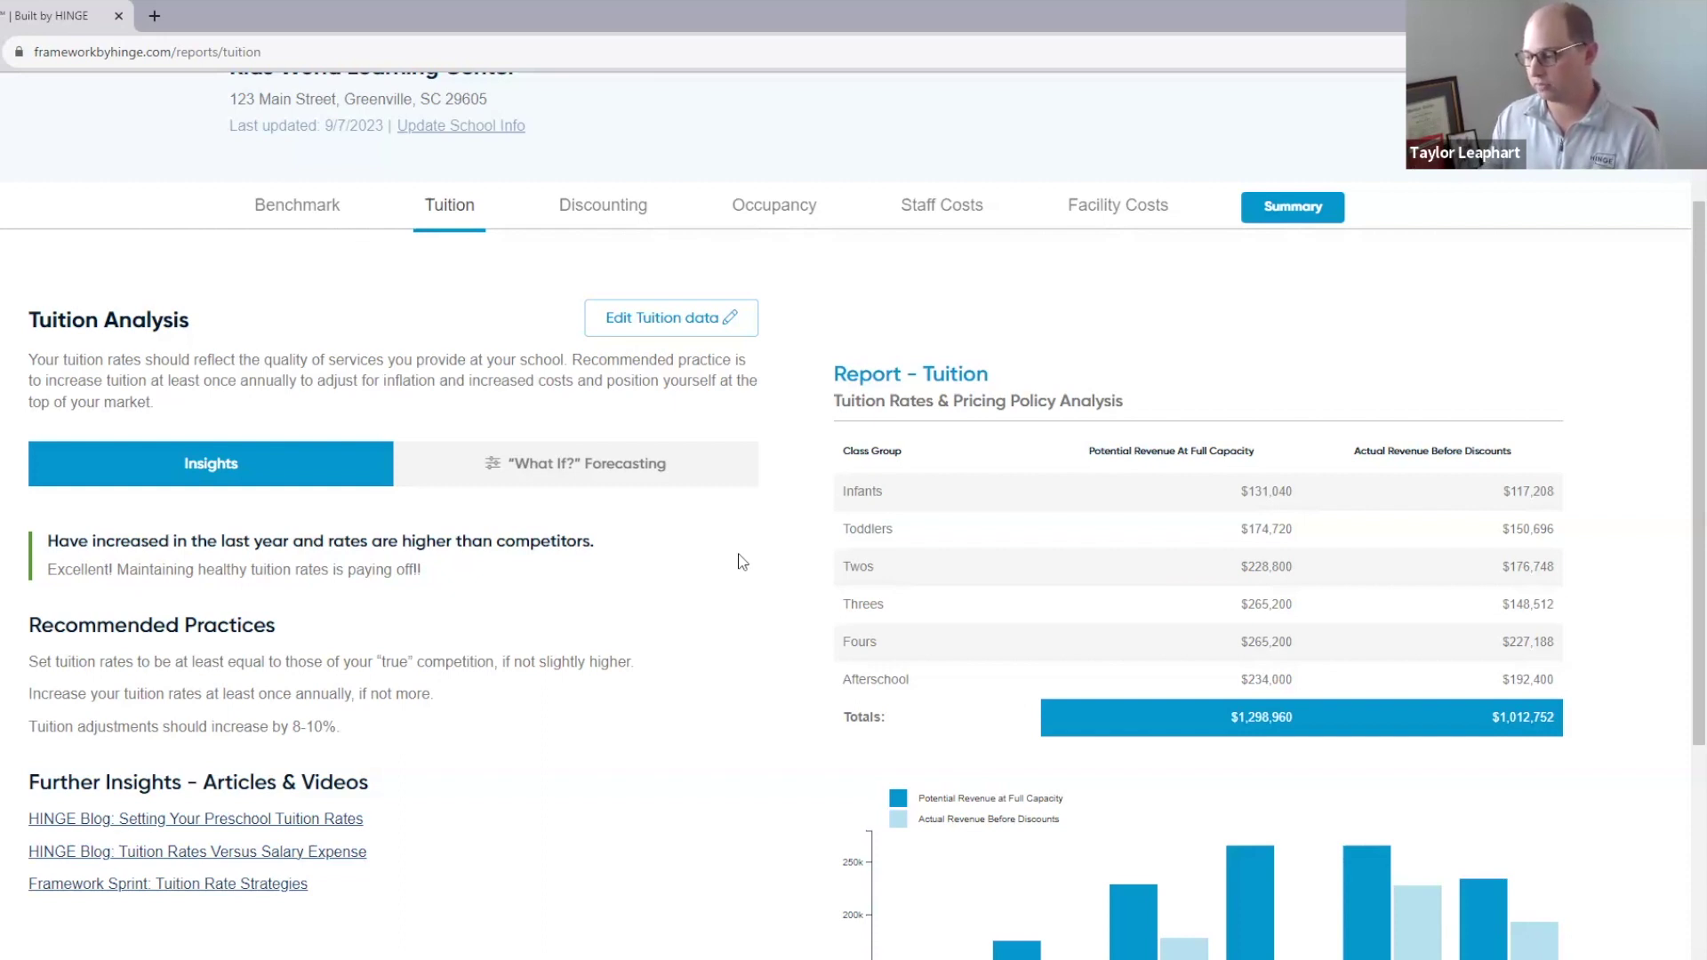
scroll(773, 578, down, 2)
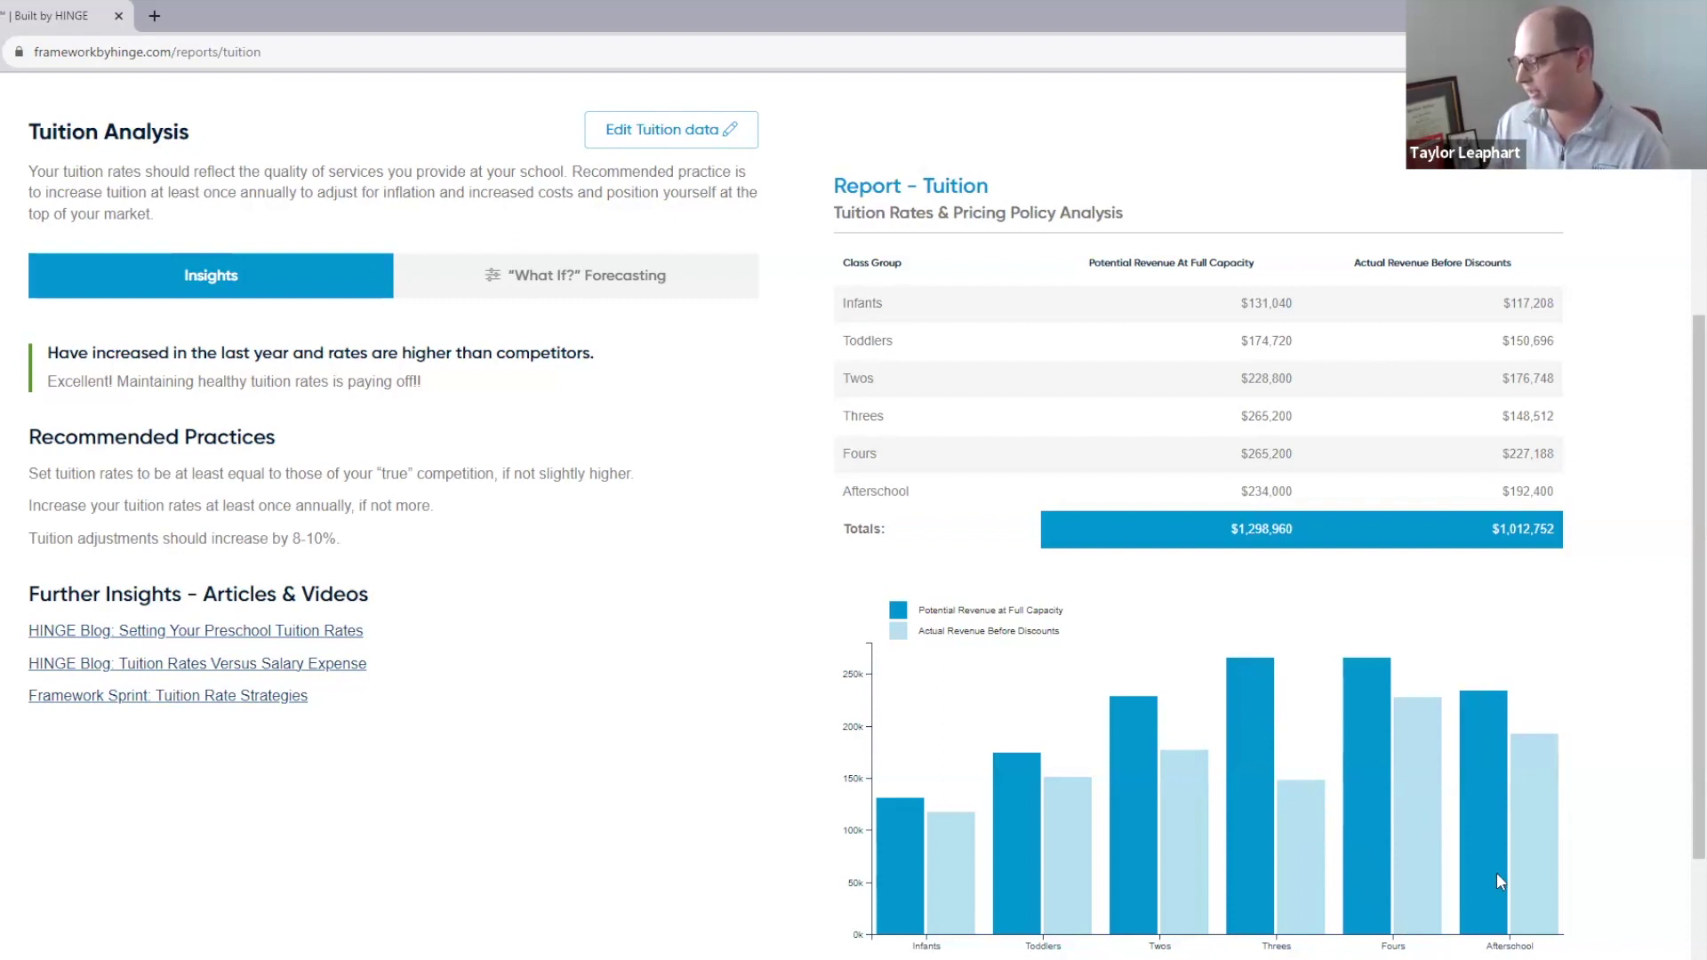
scroll(694, 902, up, 2)
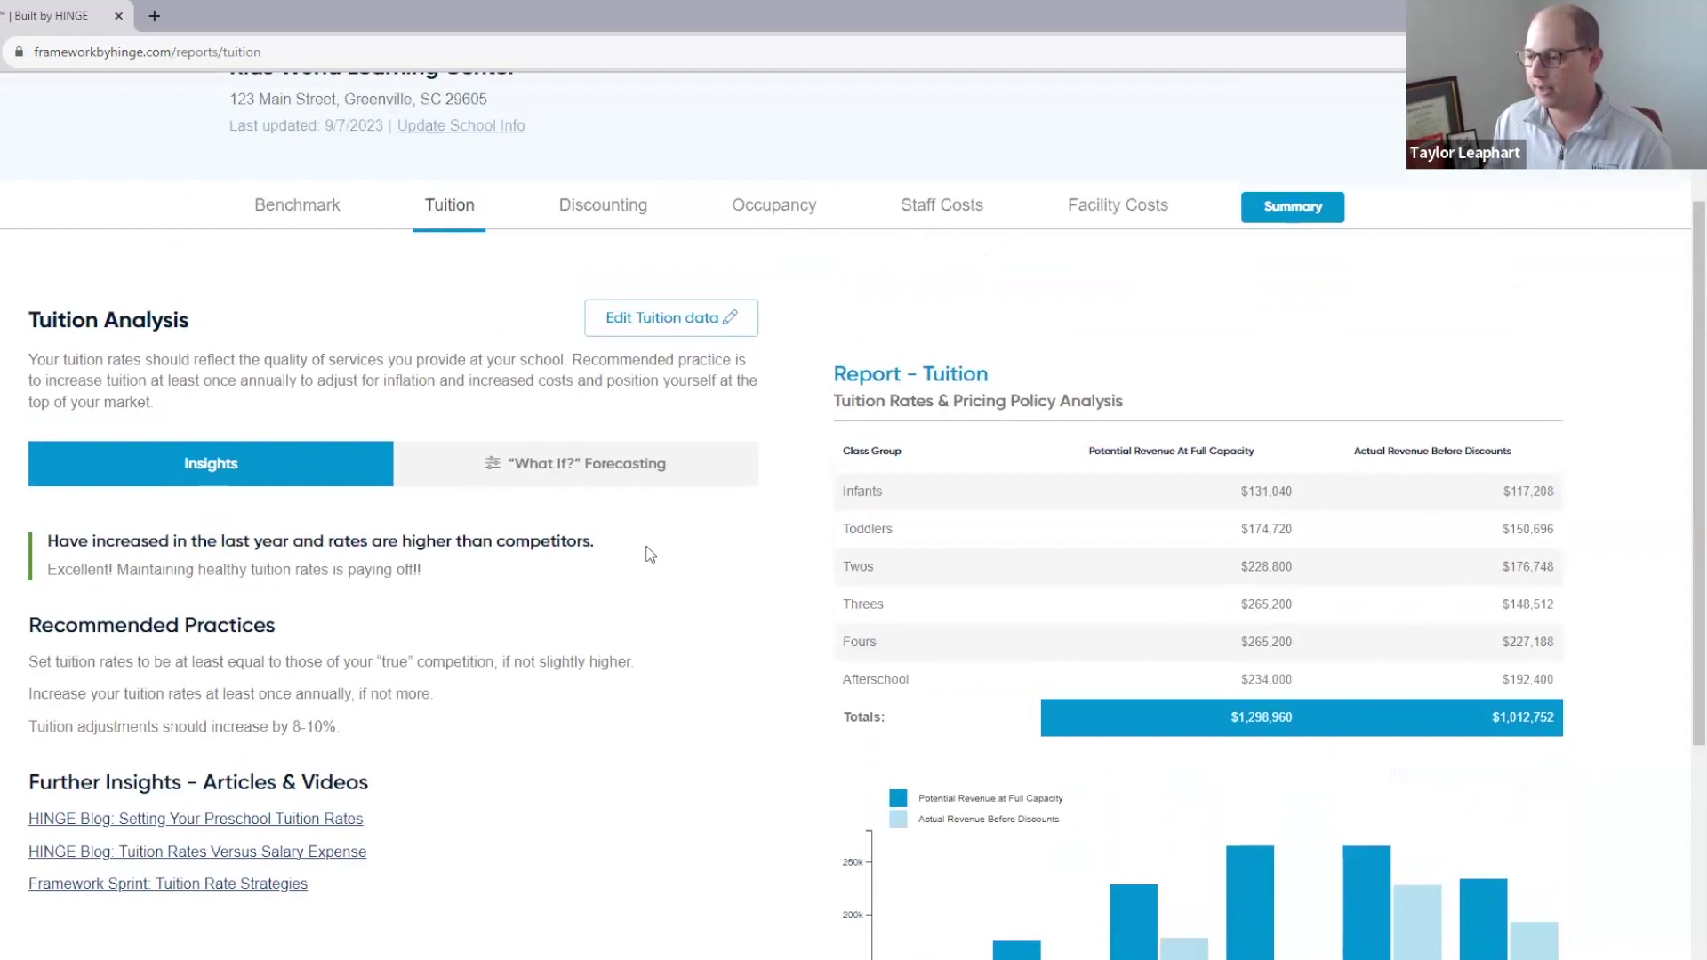
Step: Switch the Tuition Analysis to "What If?" Forecasting and forecast a 10% tuition increase
click(629, 480)
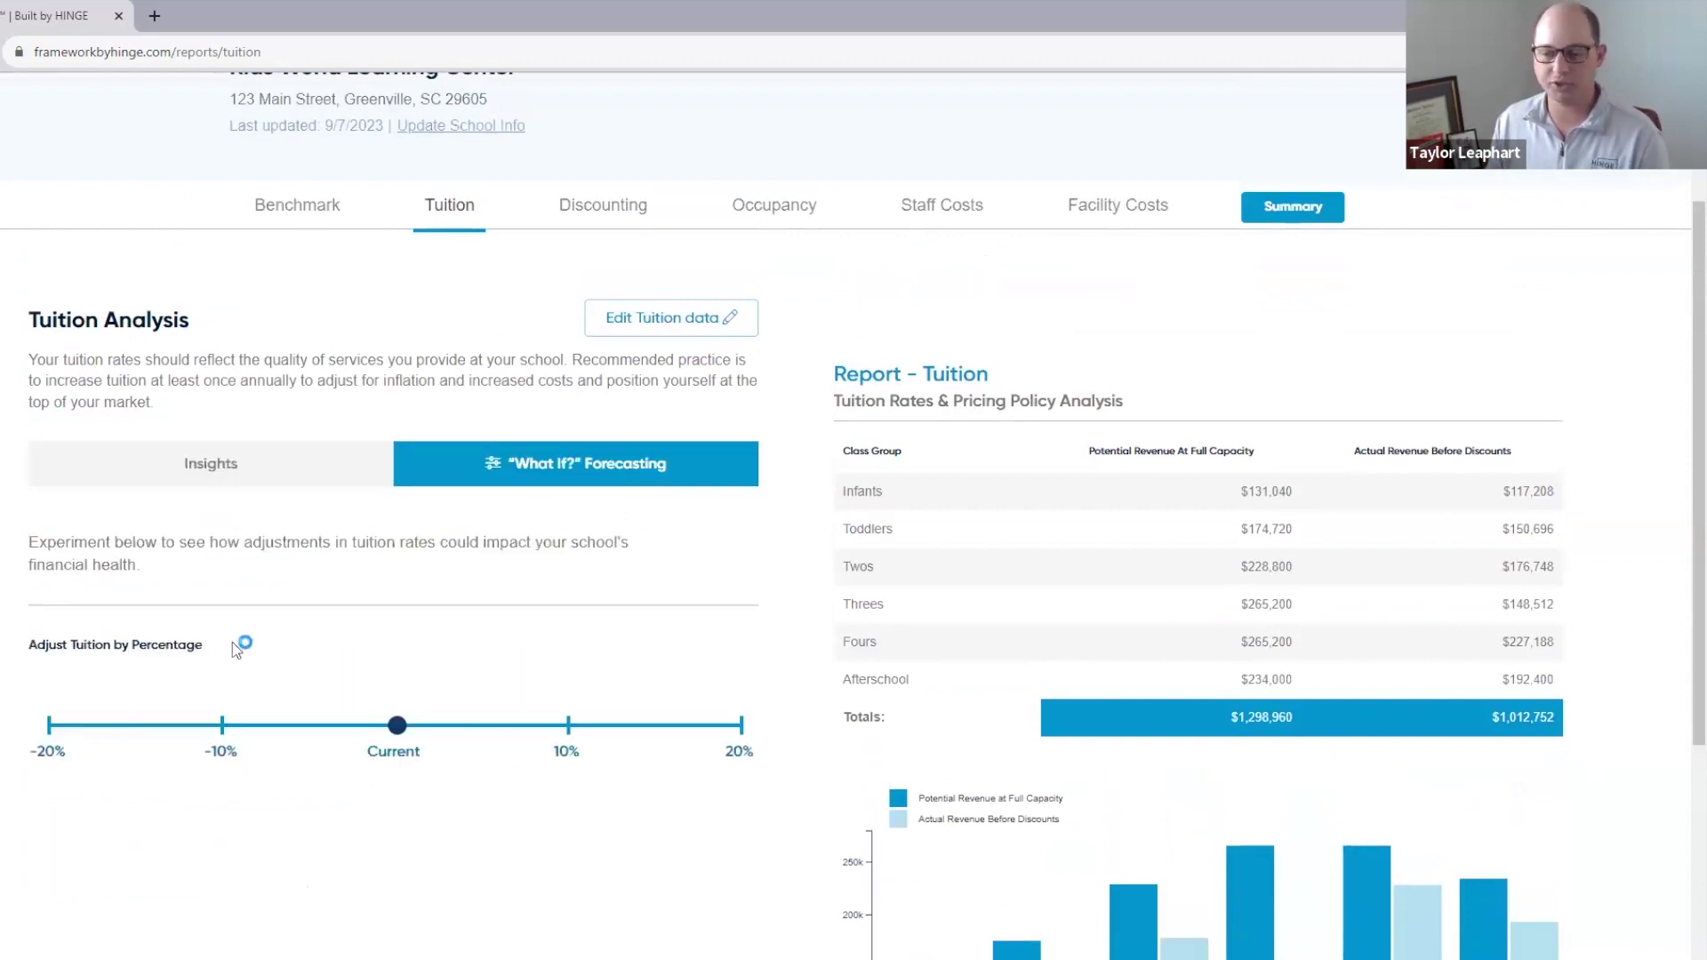
scroll(236, 645, down, 1)
scroll(552, 733, down, 1)
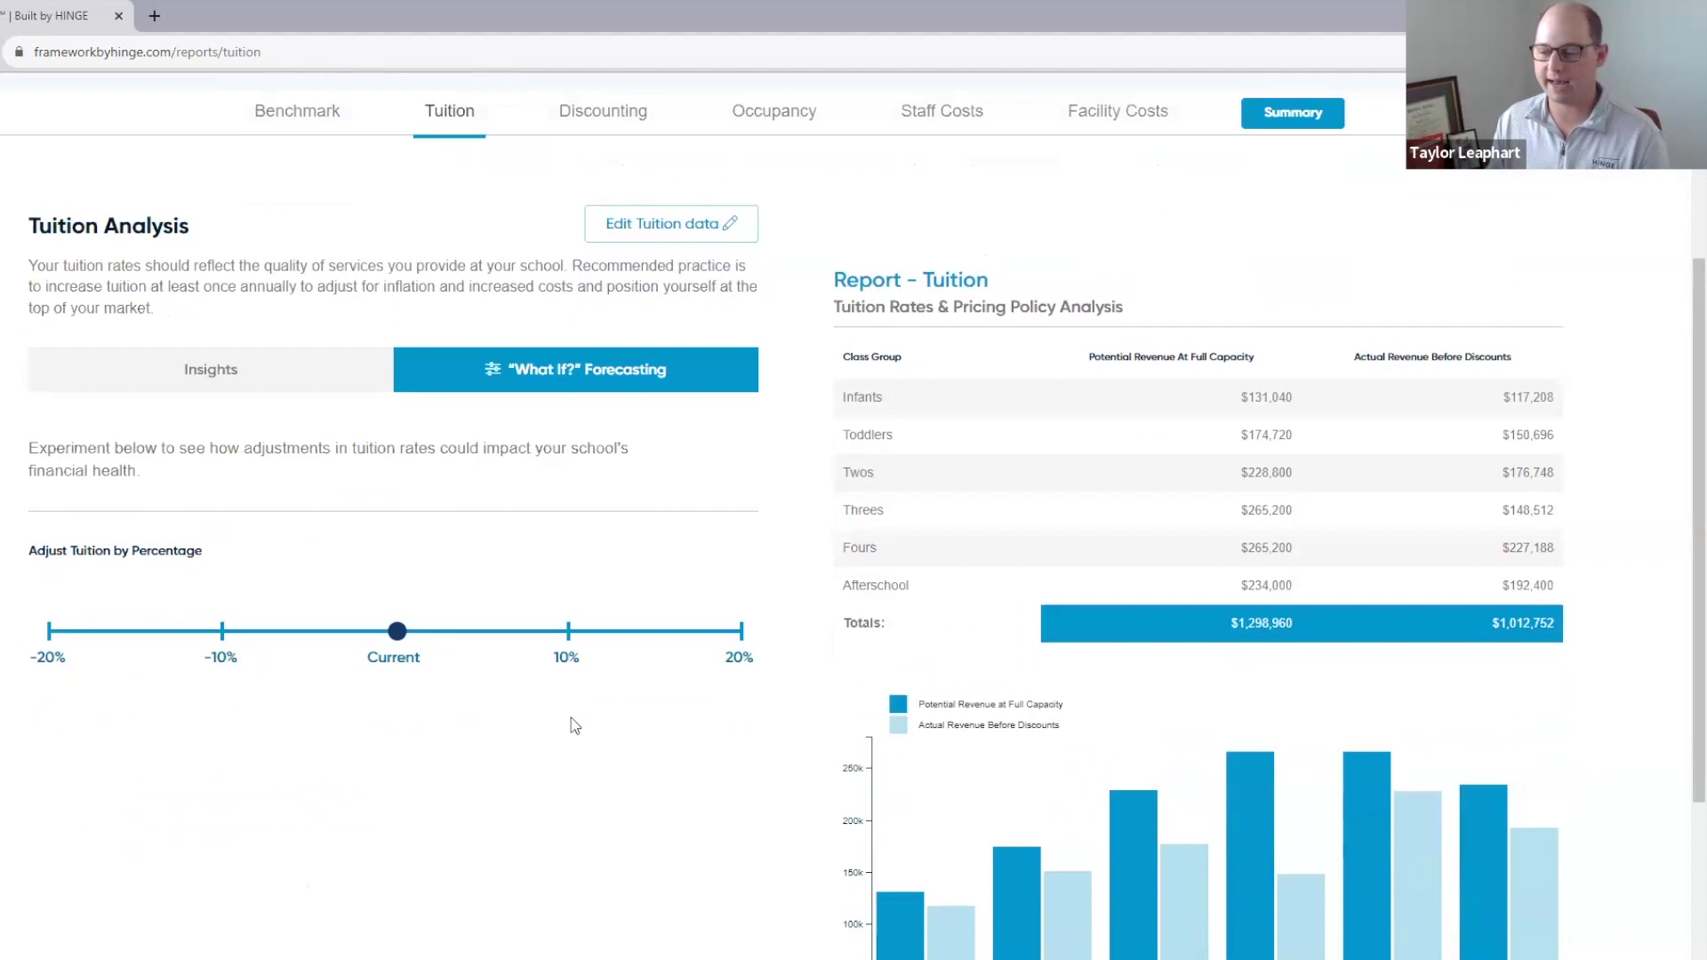
click(570, 632)
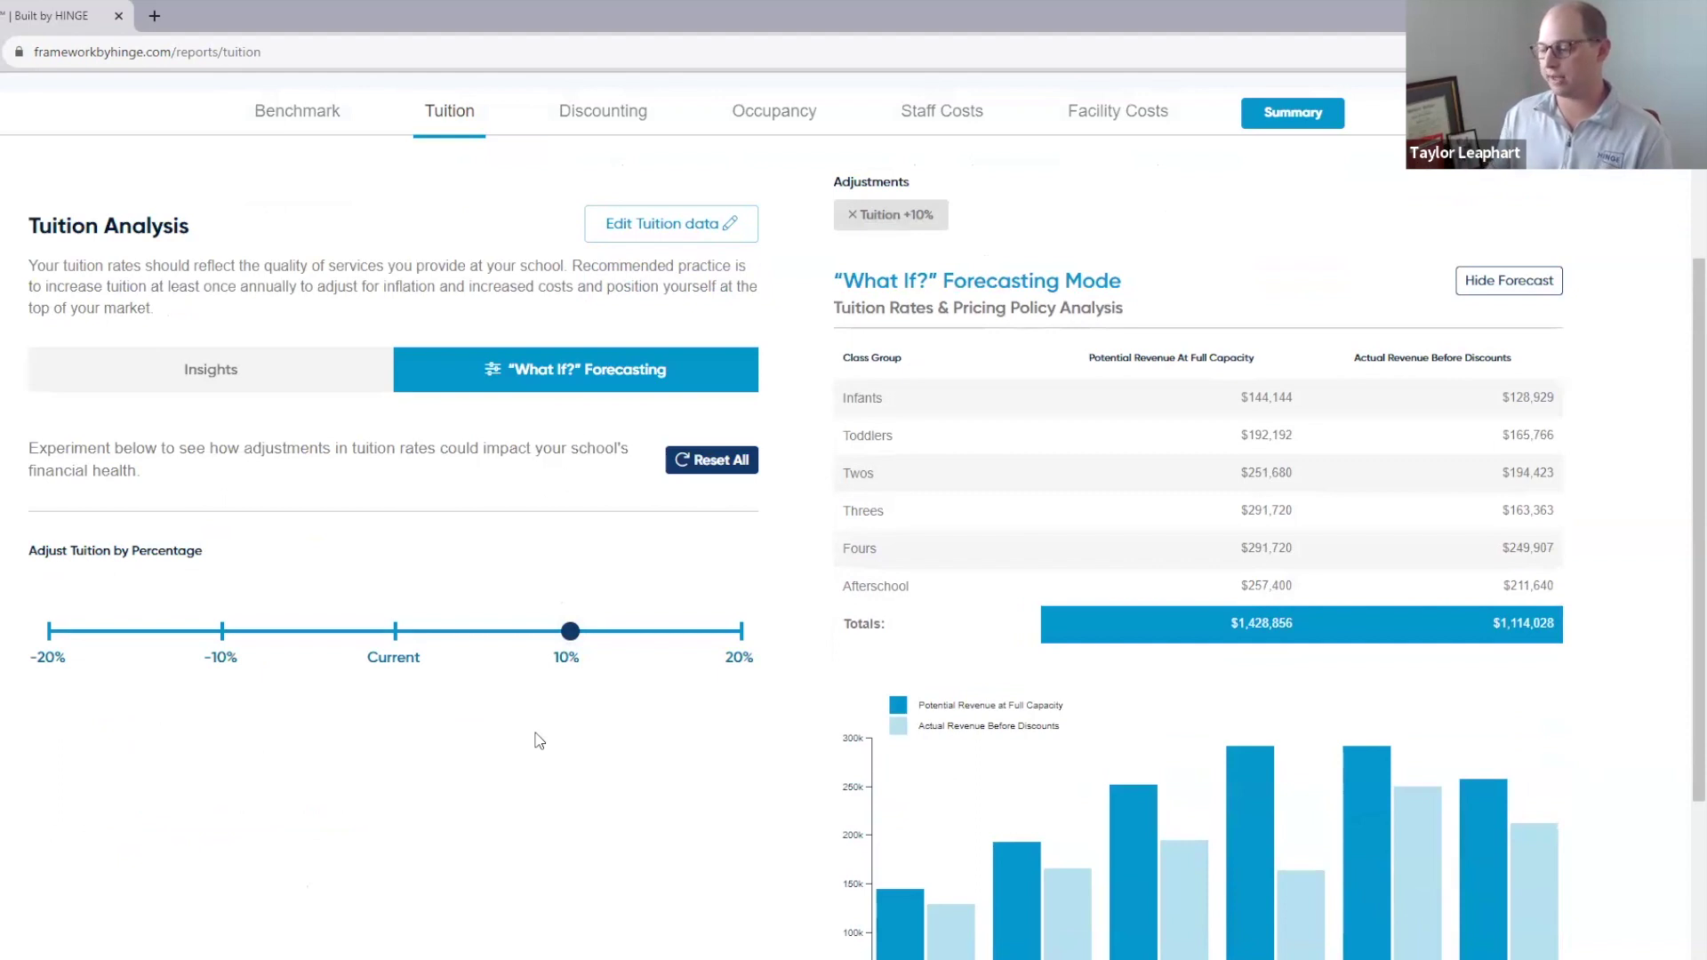
scroll(539, 741, down, 1)
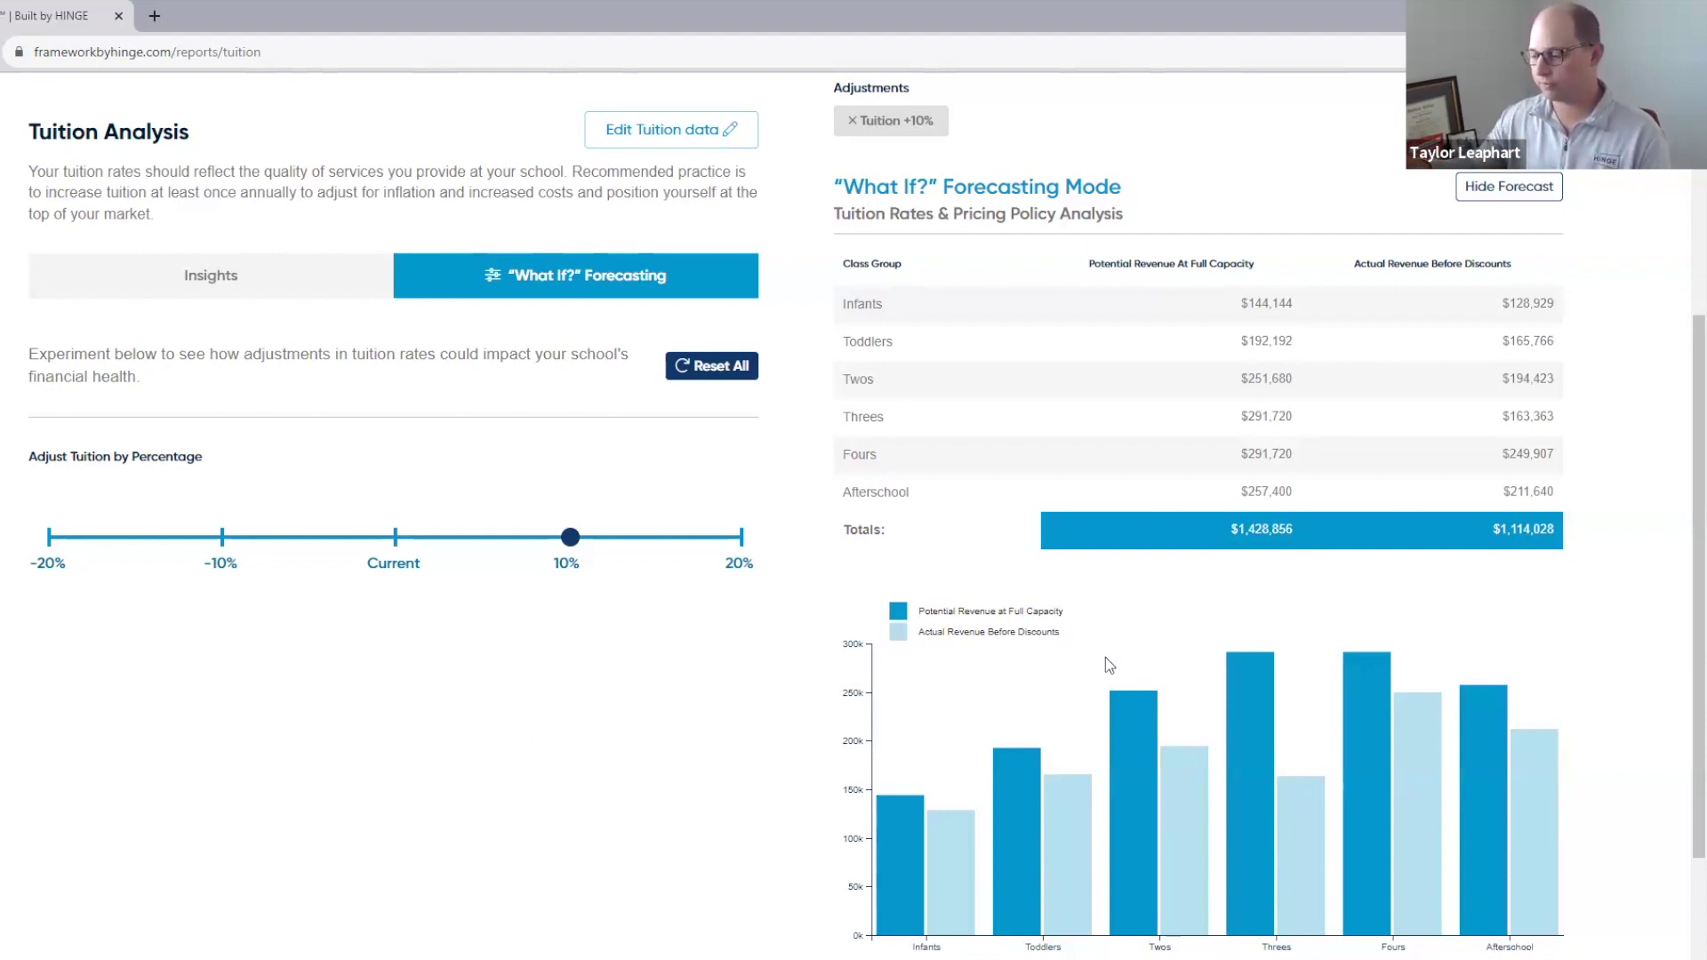
Step: Forecast a 20% tuition increase and return the tuition adjustment to Current
drag(570, 538, 744, 539)
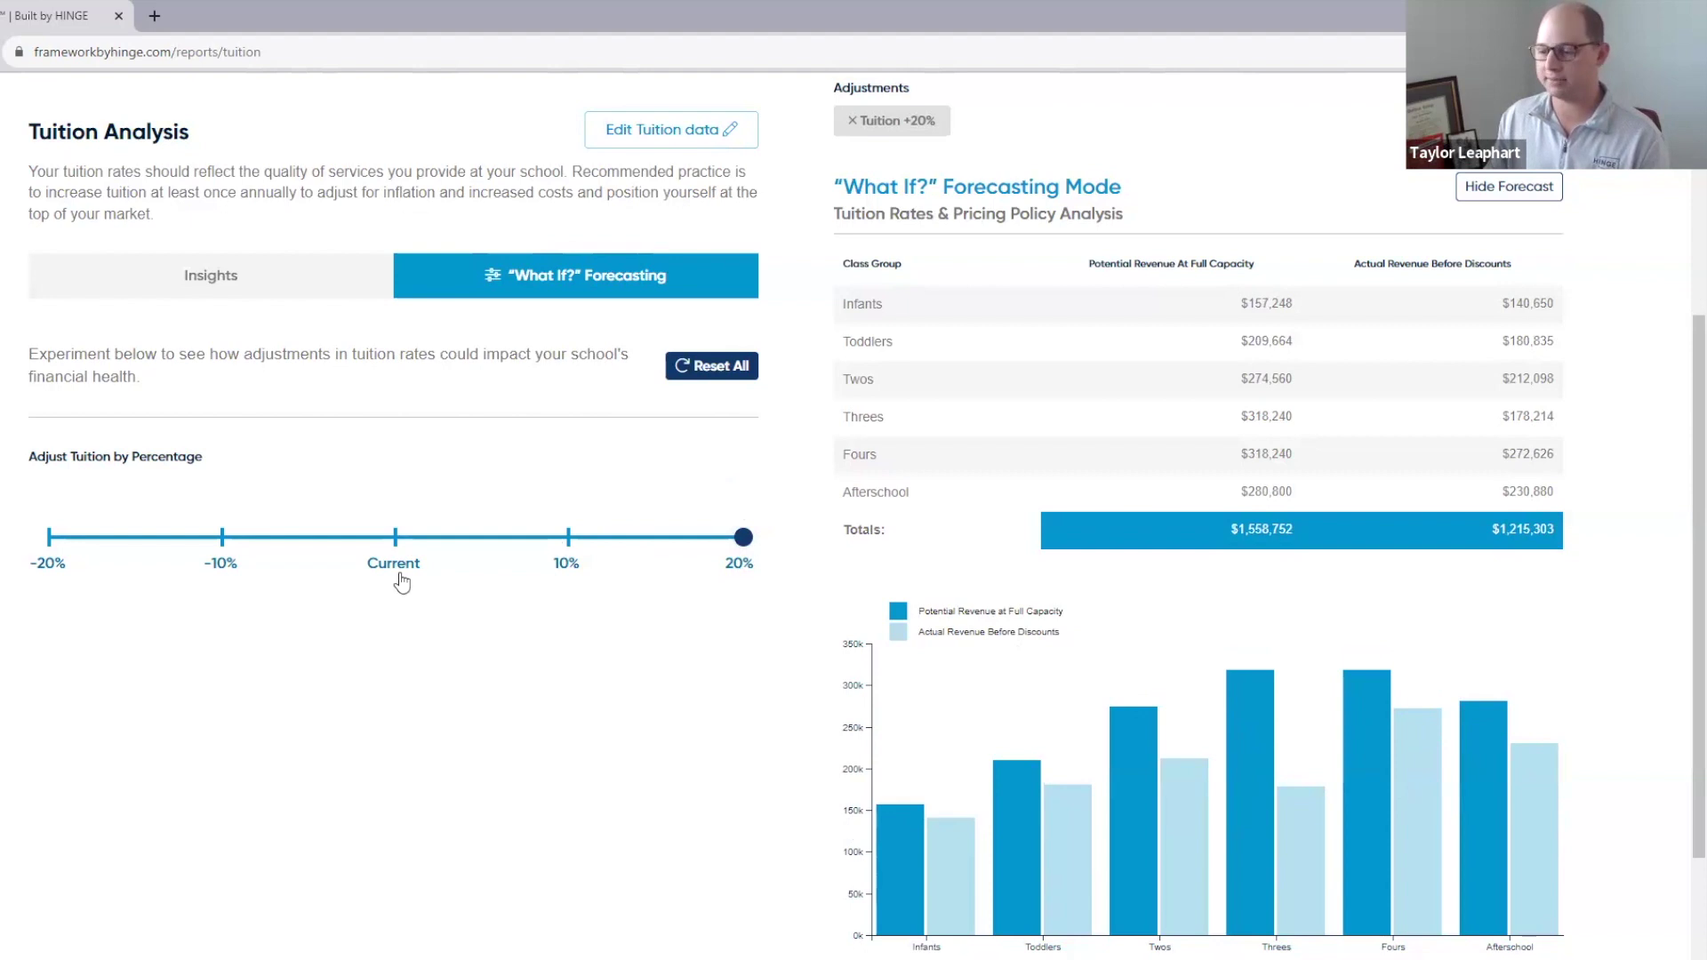
click(398, 539)
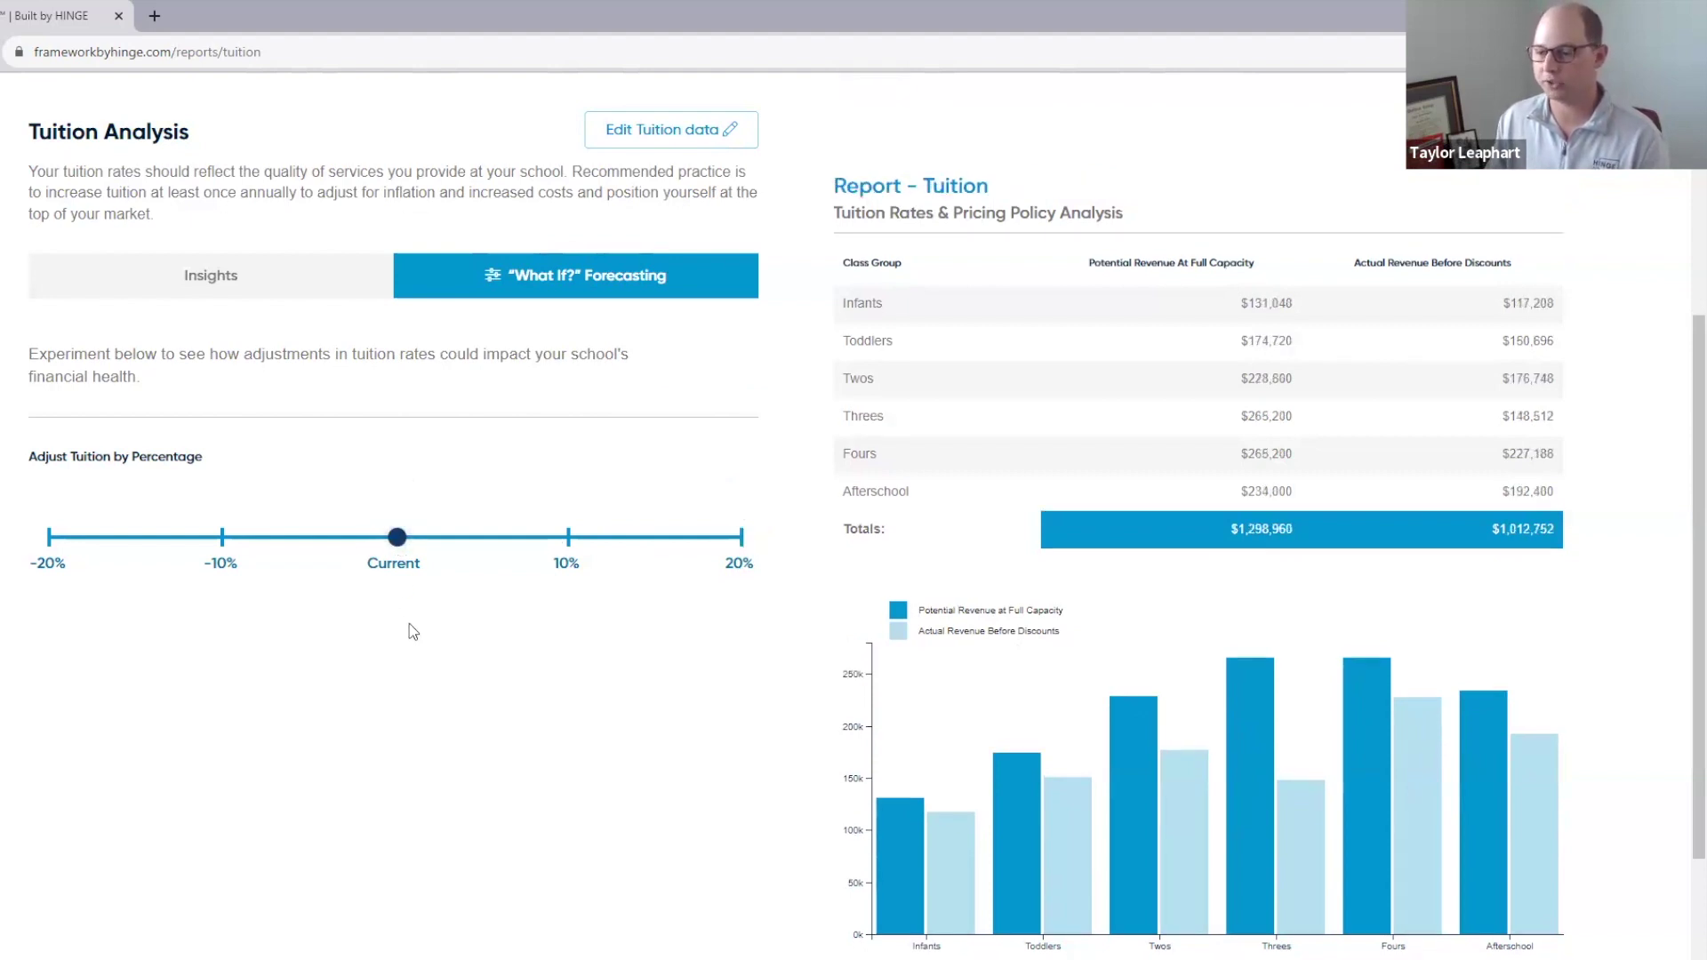
scroll(409, 622, up, 2)
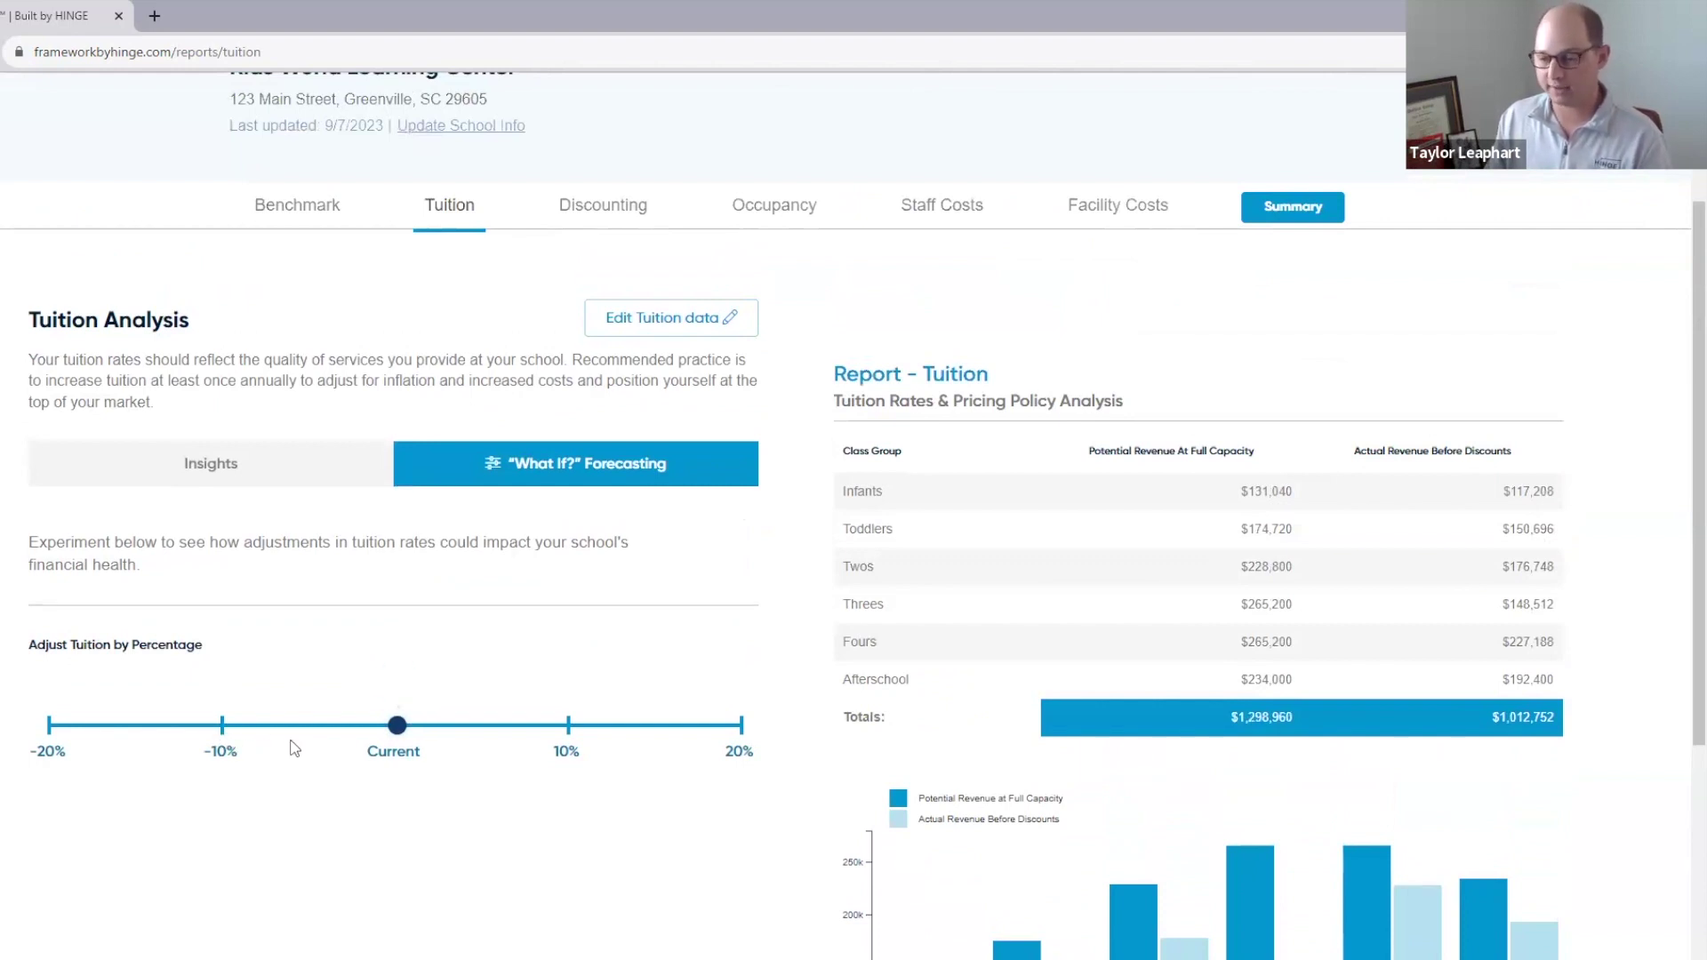
scroll(392, 760, down, 1)
scroll(391, 762, down, 2)
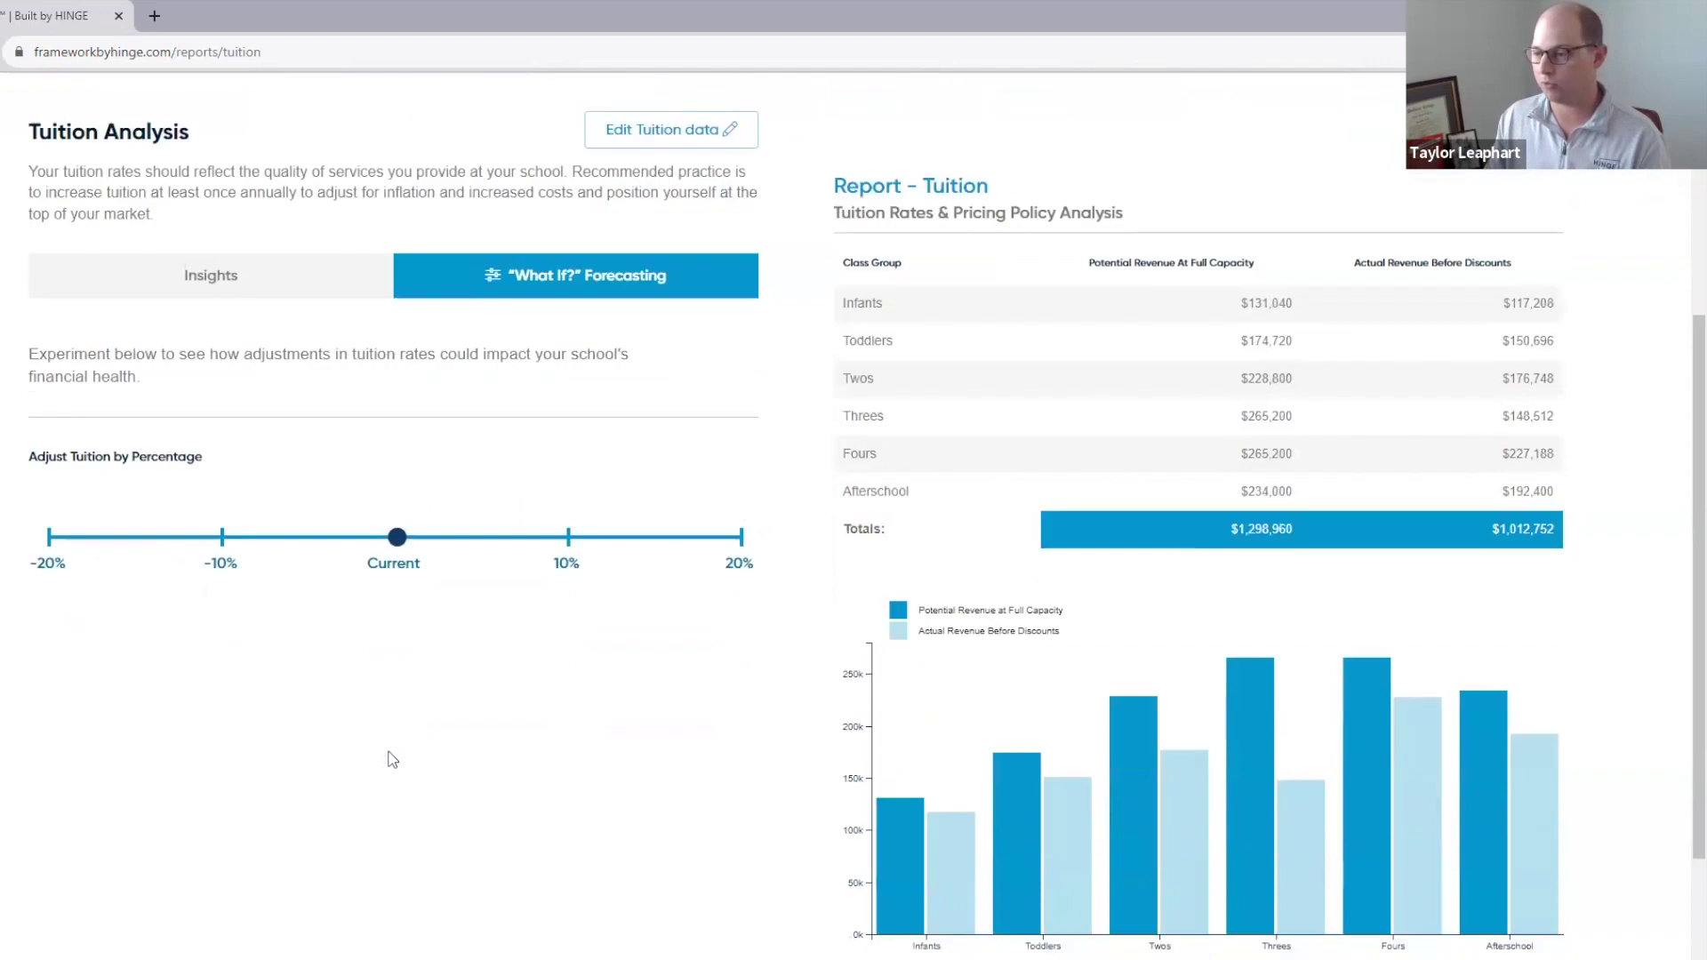
Step: Forecast a 10% tuition decrease, check its effect on class group revenue, and restore the tuition adjustment to Current
click(223, 538)
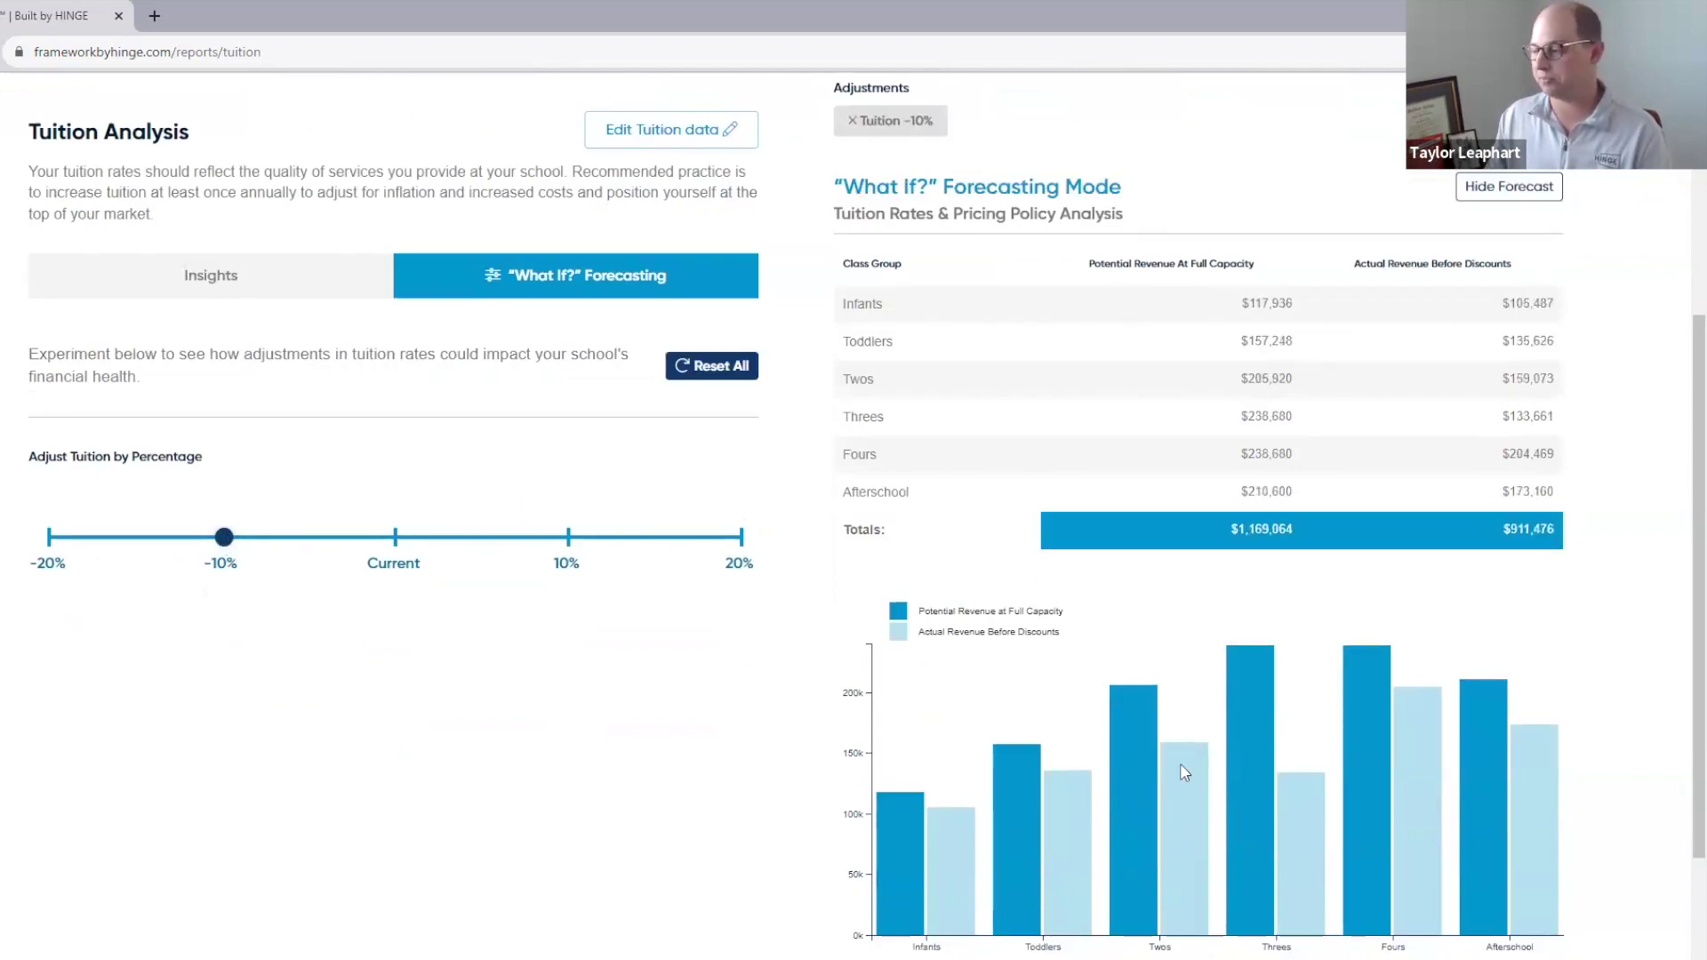
right_click(561, 933)
click(522, 918)
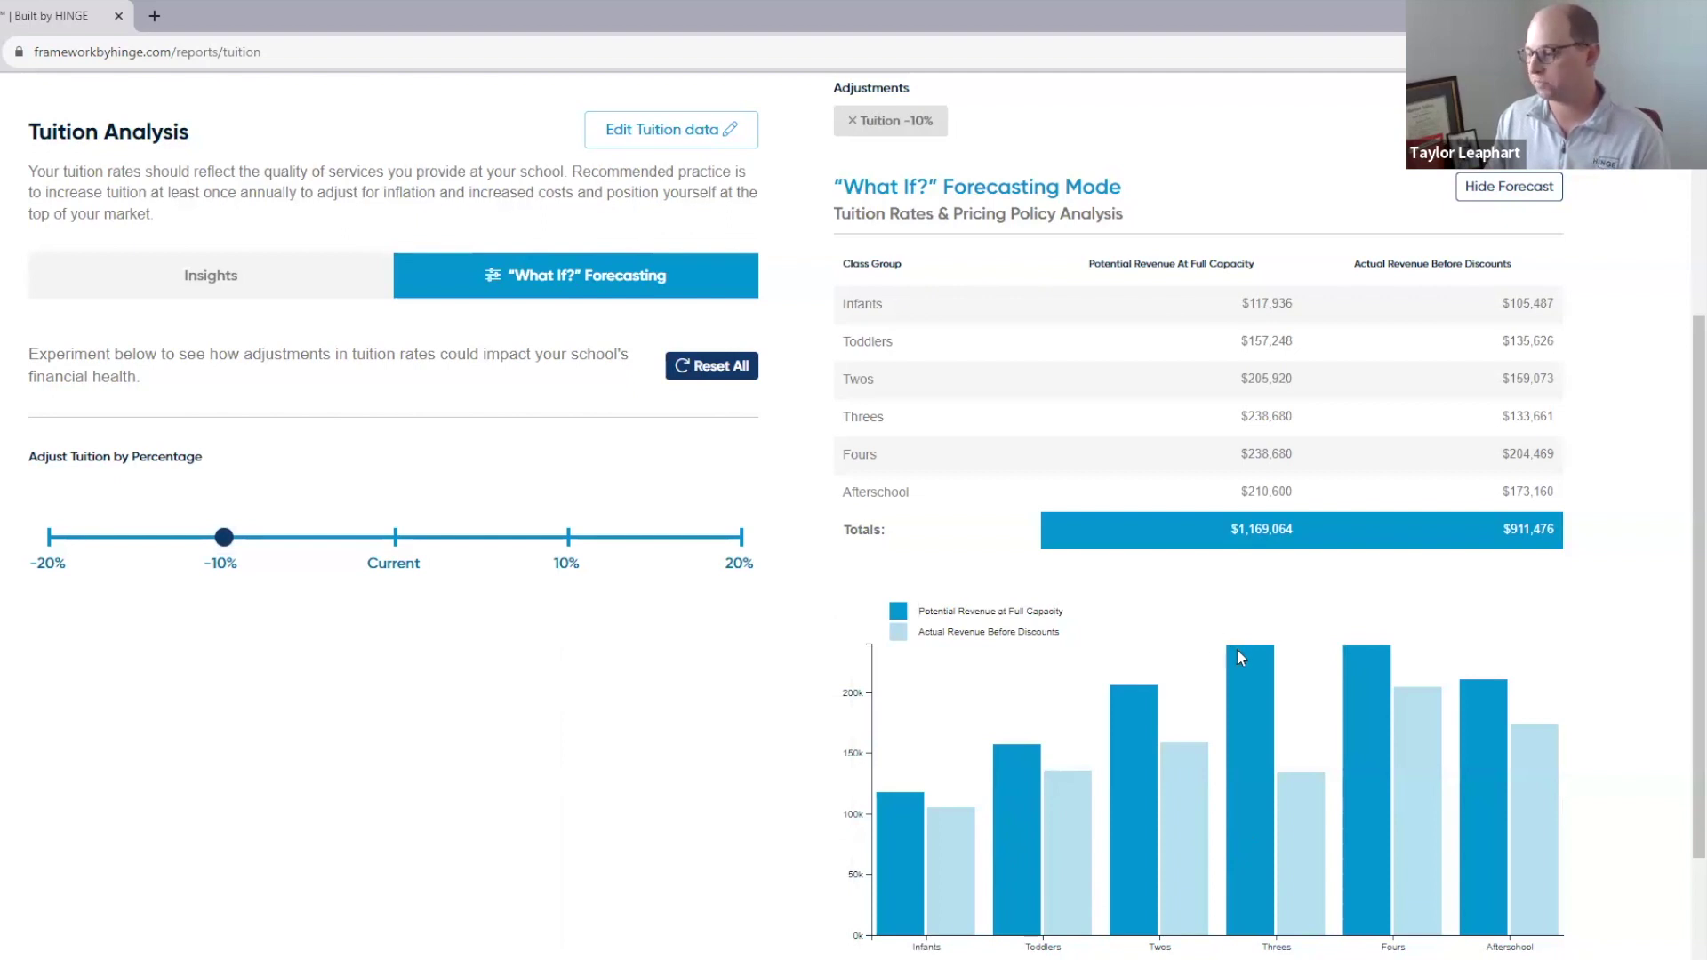
click(409, 539)
click(399, 539)
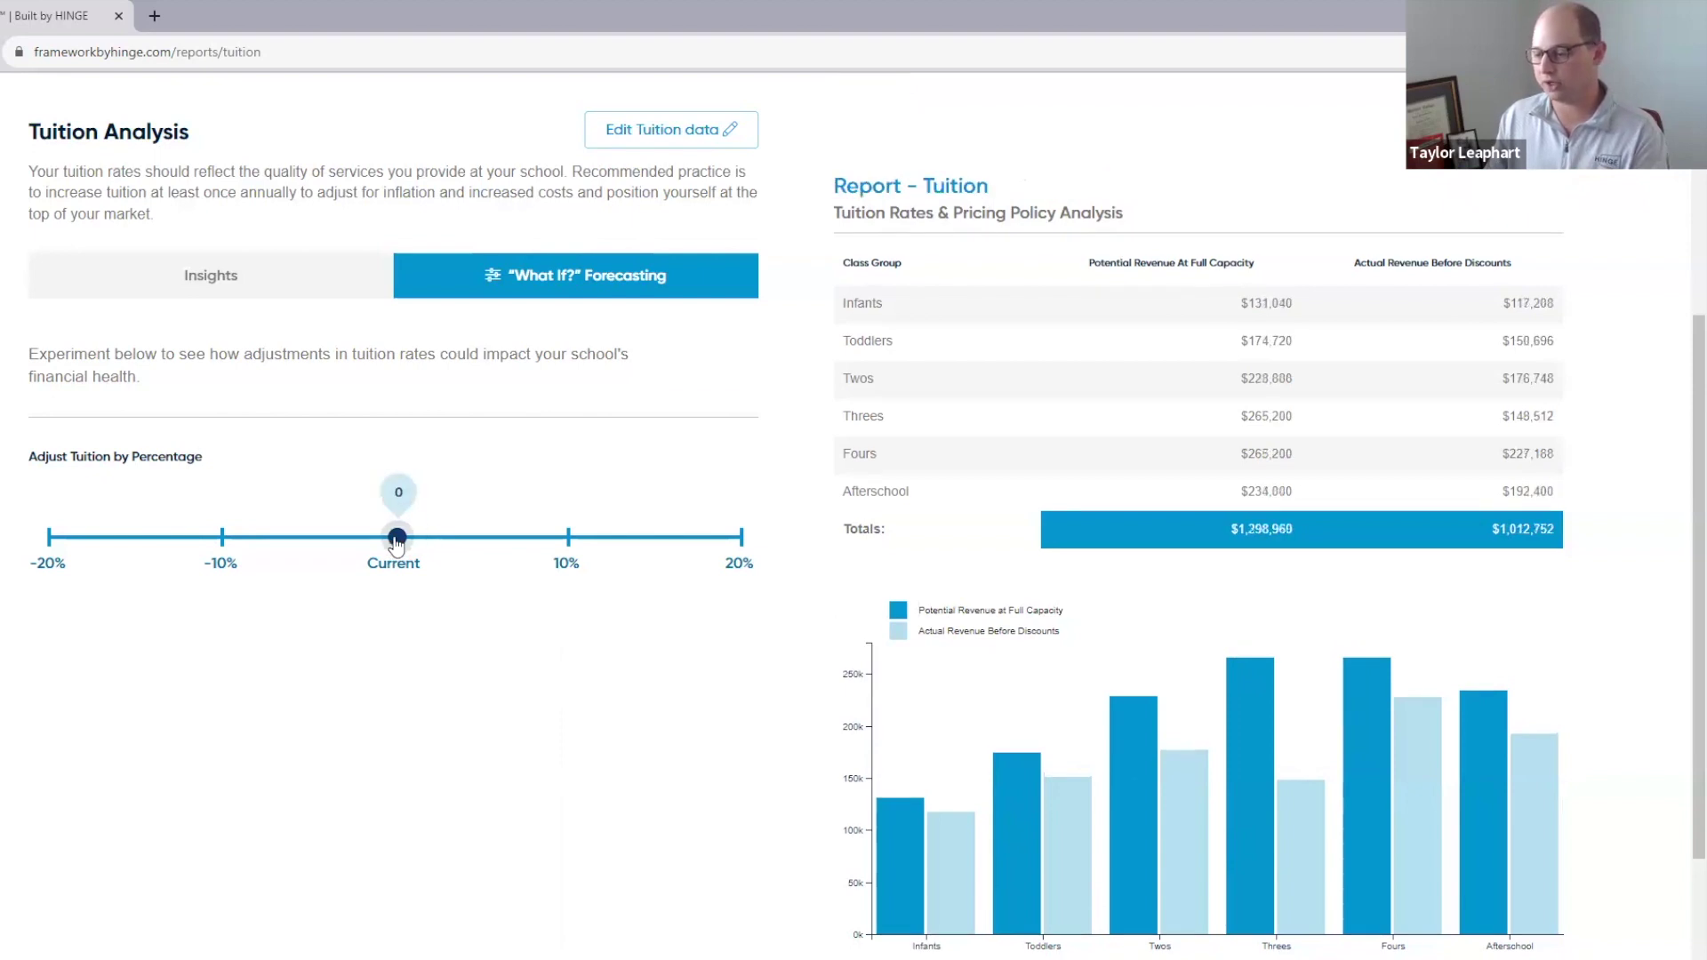
Step: Open the Discounting report and examine the totals for potential revenue, actual revenue before discounts and cost of discounts
scroll(590, 626, up, 3)
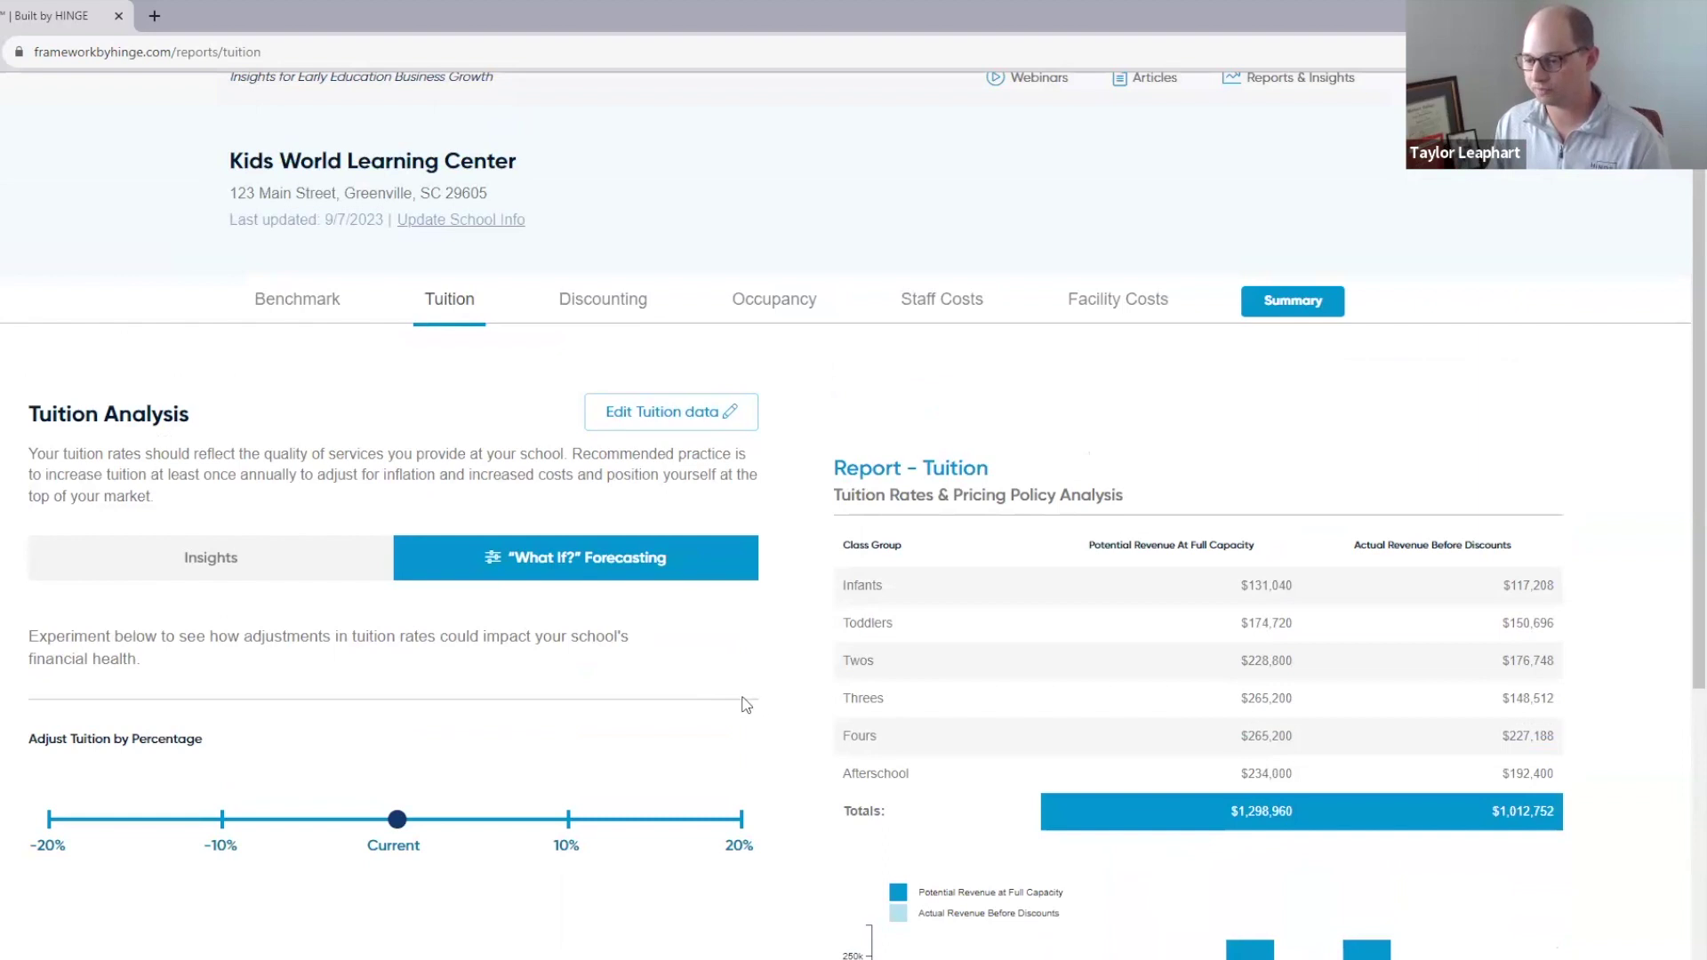
click(580, 304)
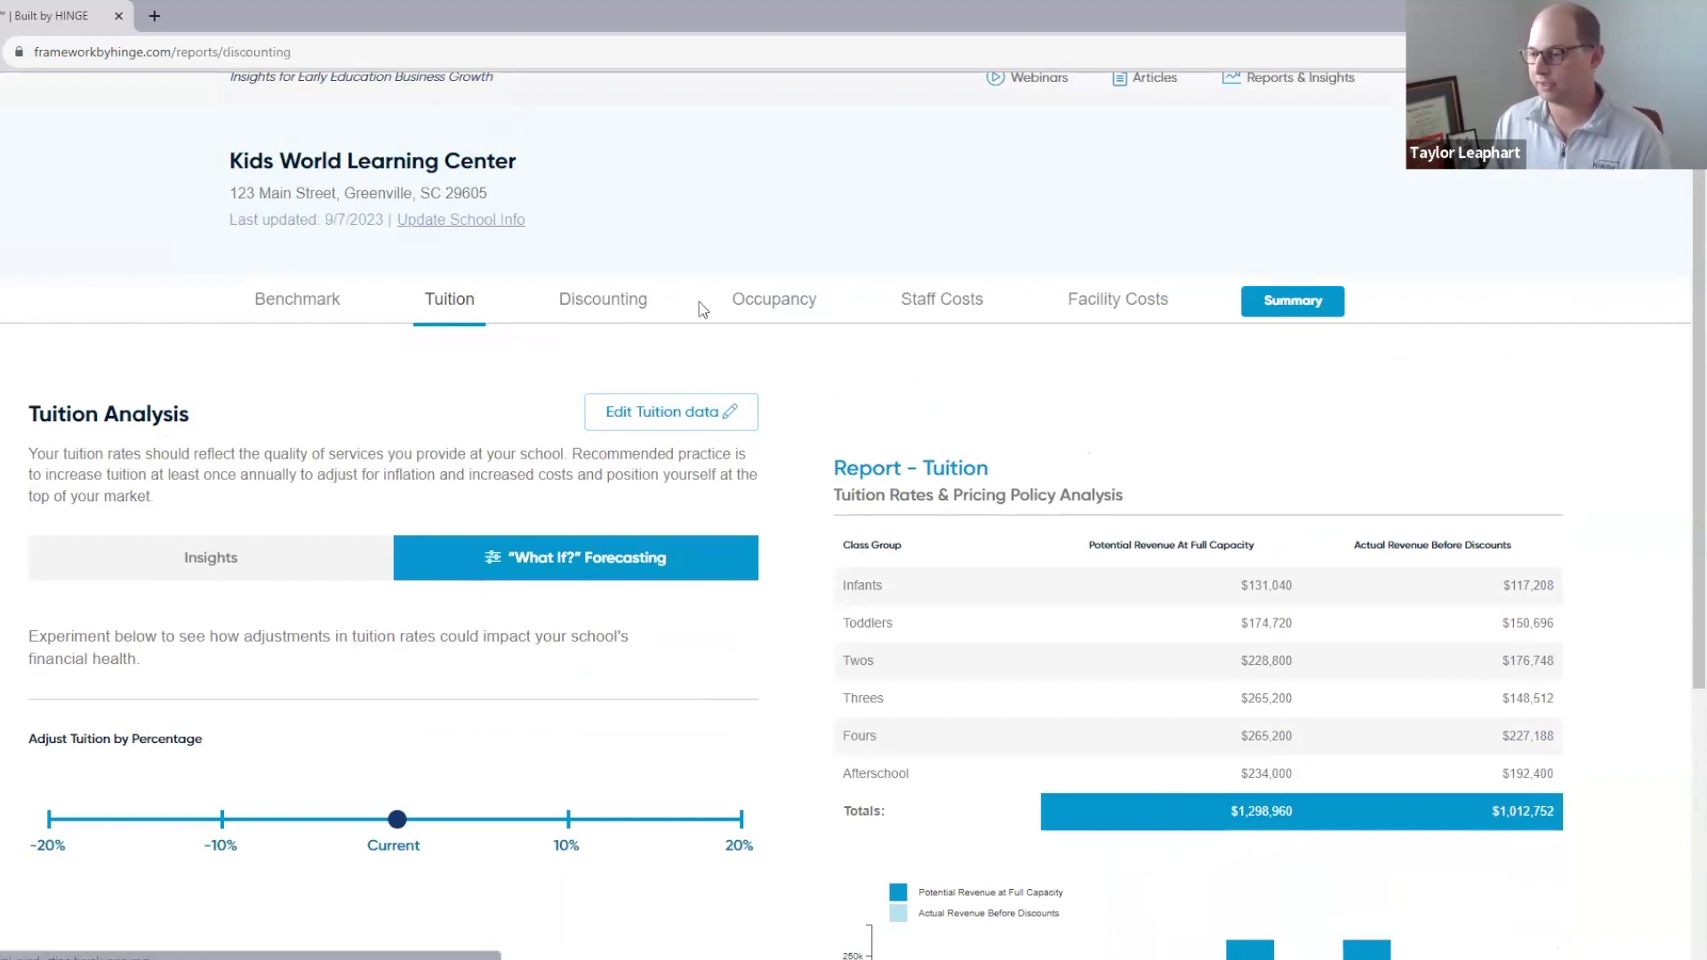
scroll(549, 526, down, 3)
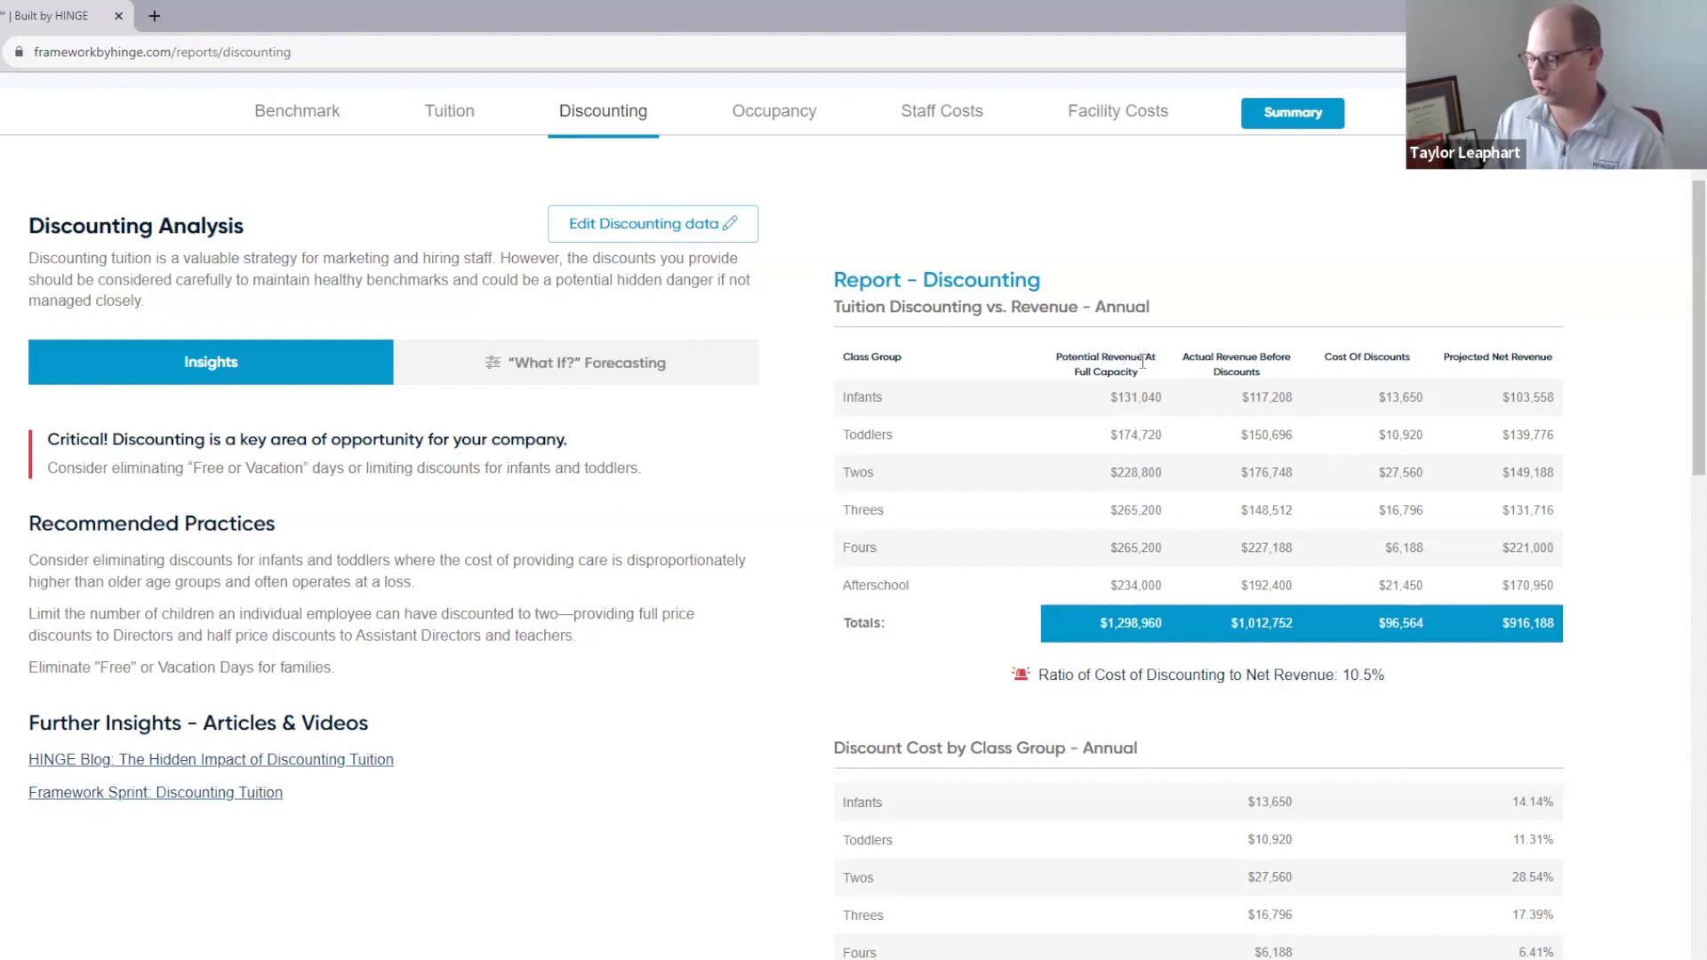
drag(1099, 625, 1176, 622)
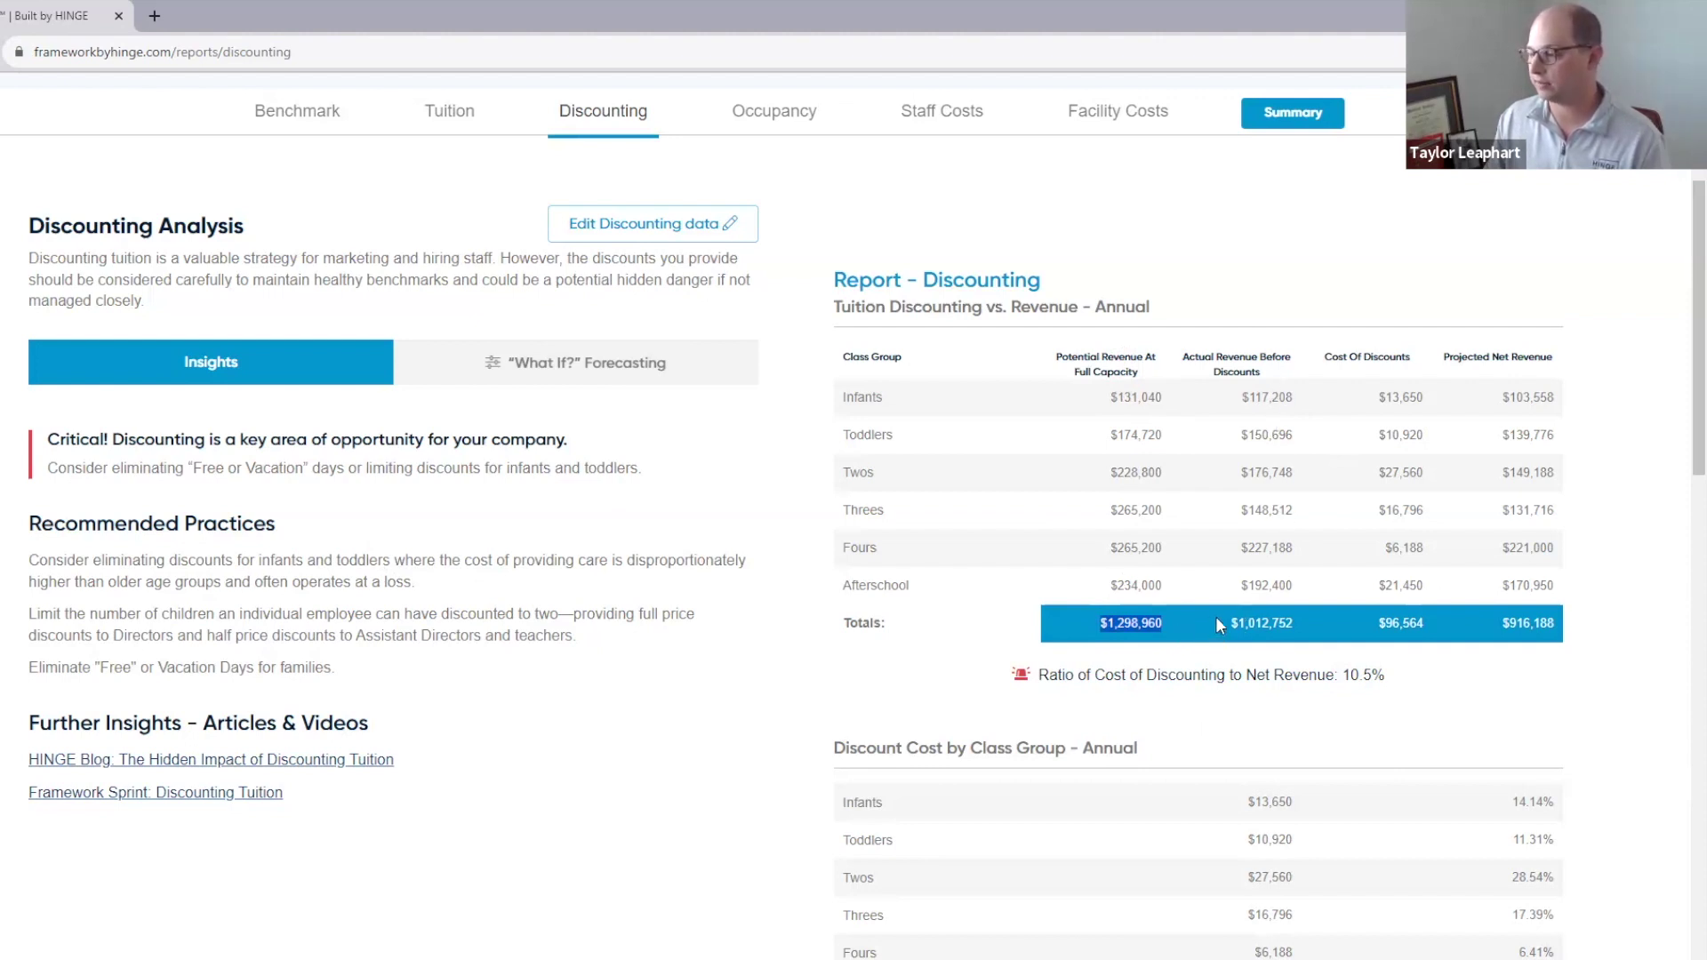
click(1293, 620)
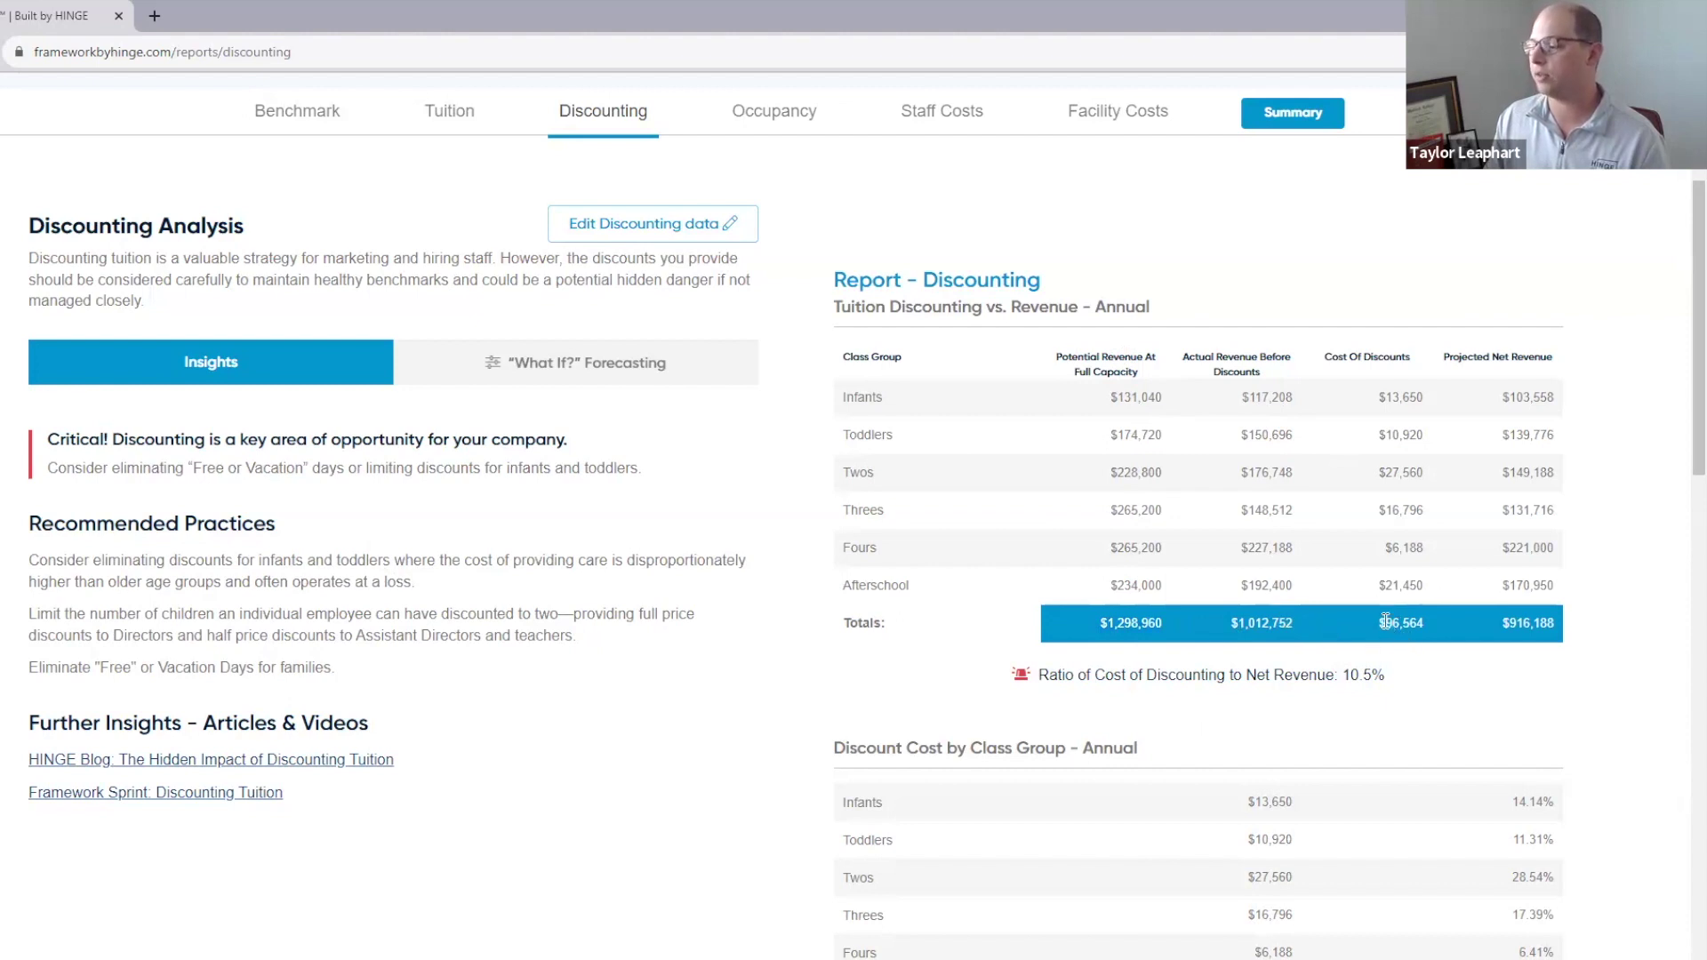
drag(1380, 622, 1424, 623)
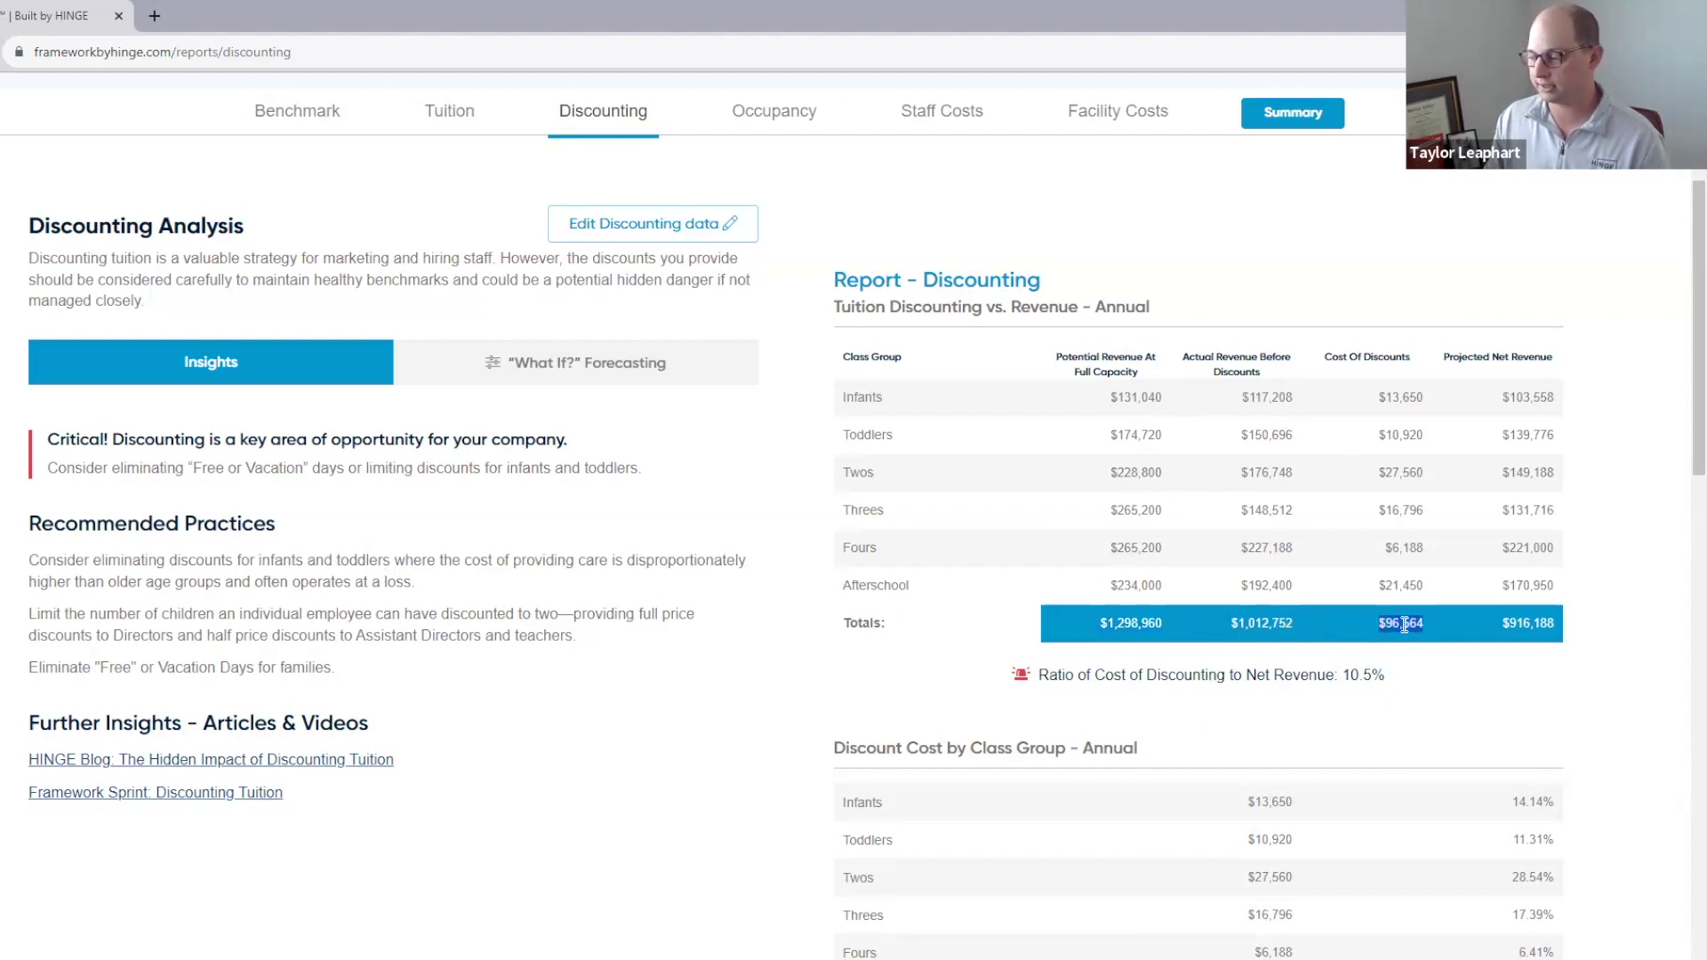
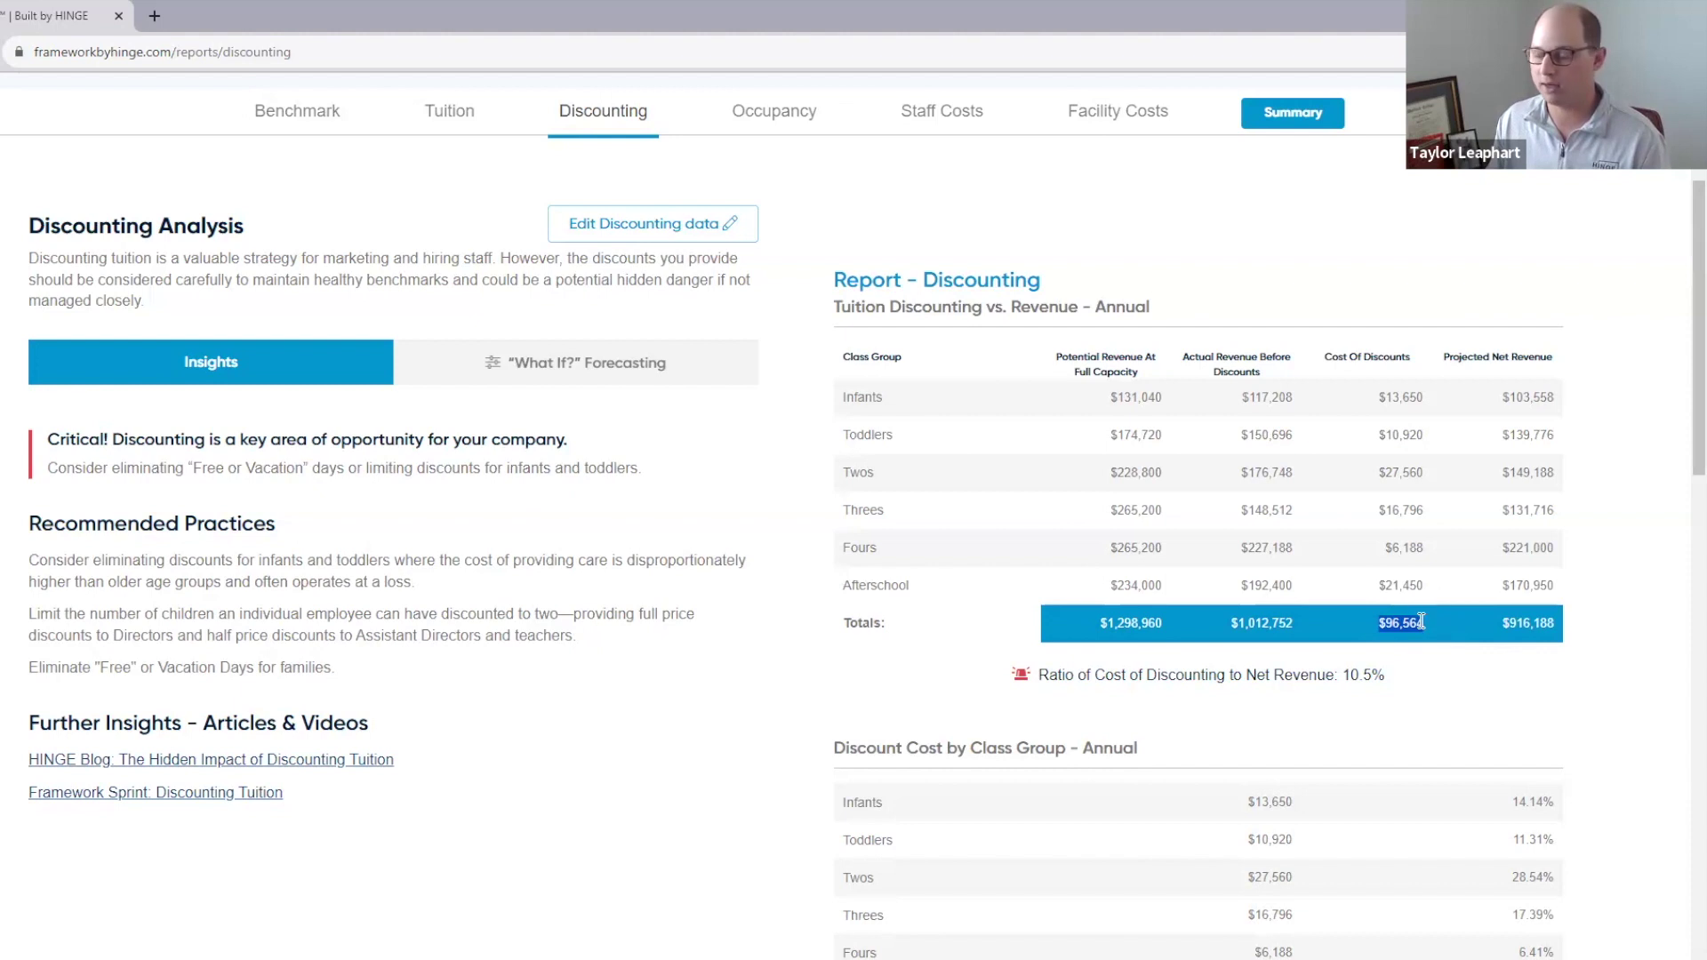
Step: Switch the Discounting Analysis to "What If?" Forecasting and forecast a 10% tuition increase with a 5% reduction in discounts
click(1382, 658)
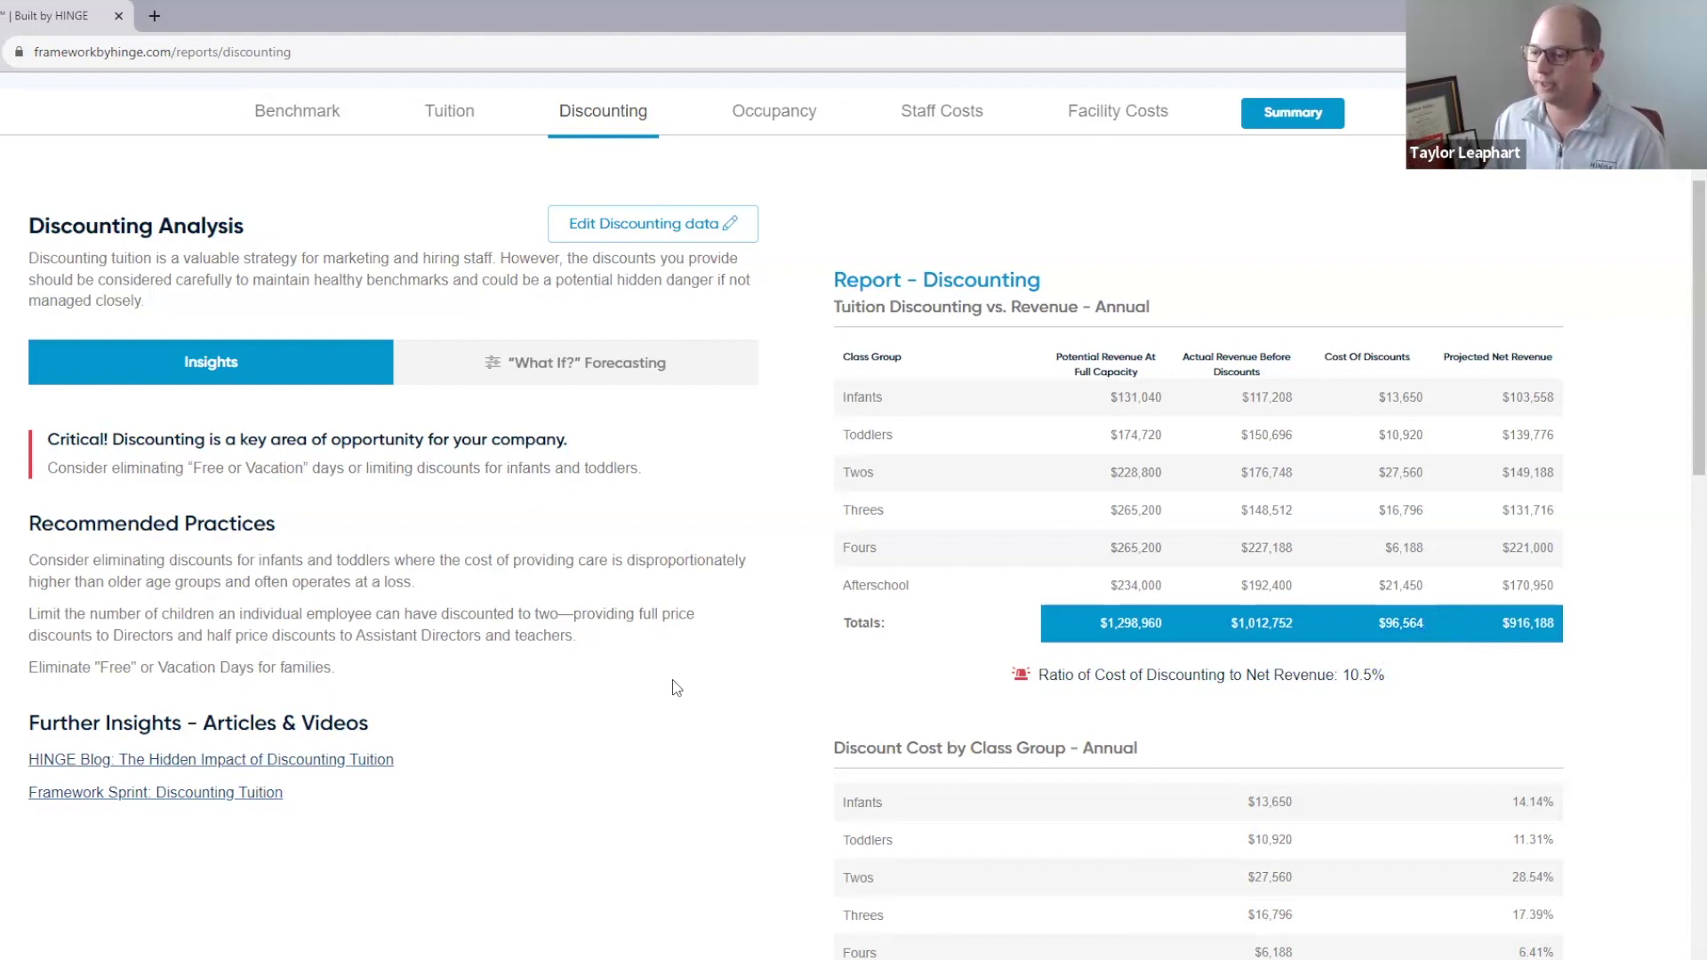
click(578, 360)
scroll(636, 430, down, 2)
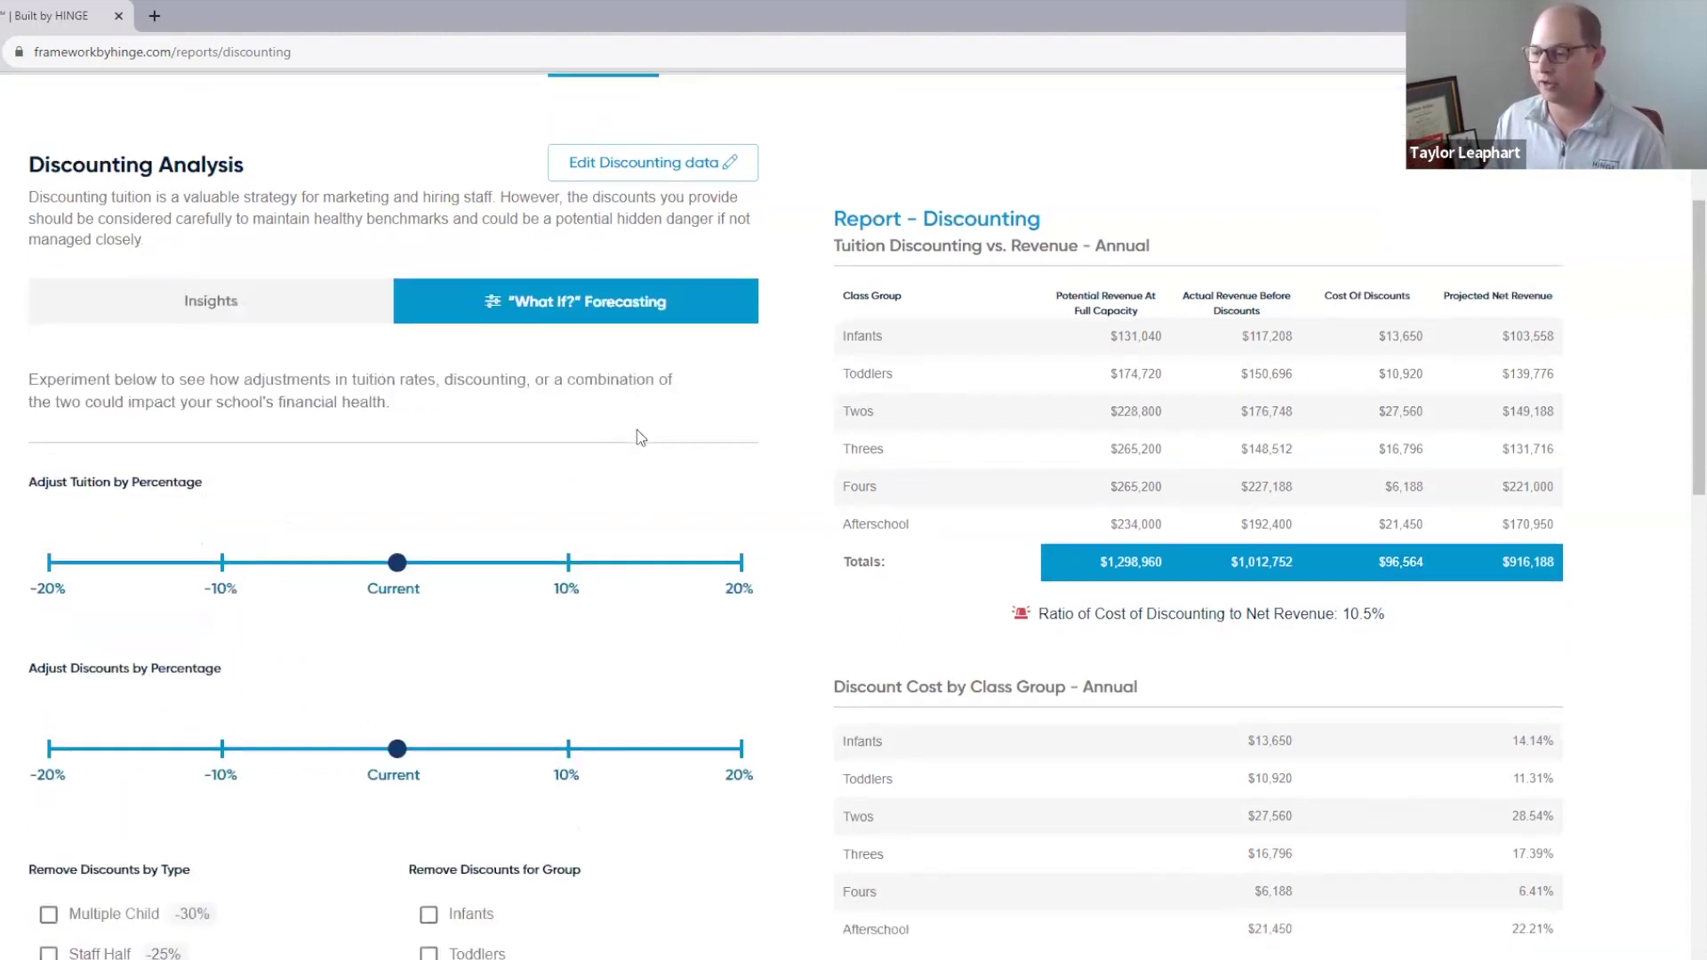
scroll(639, 444, down, 1)
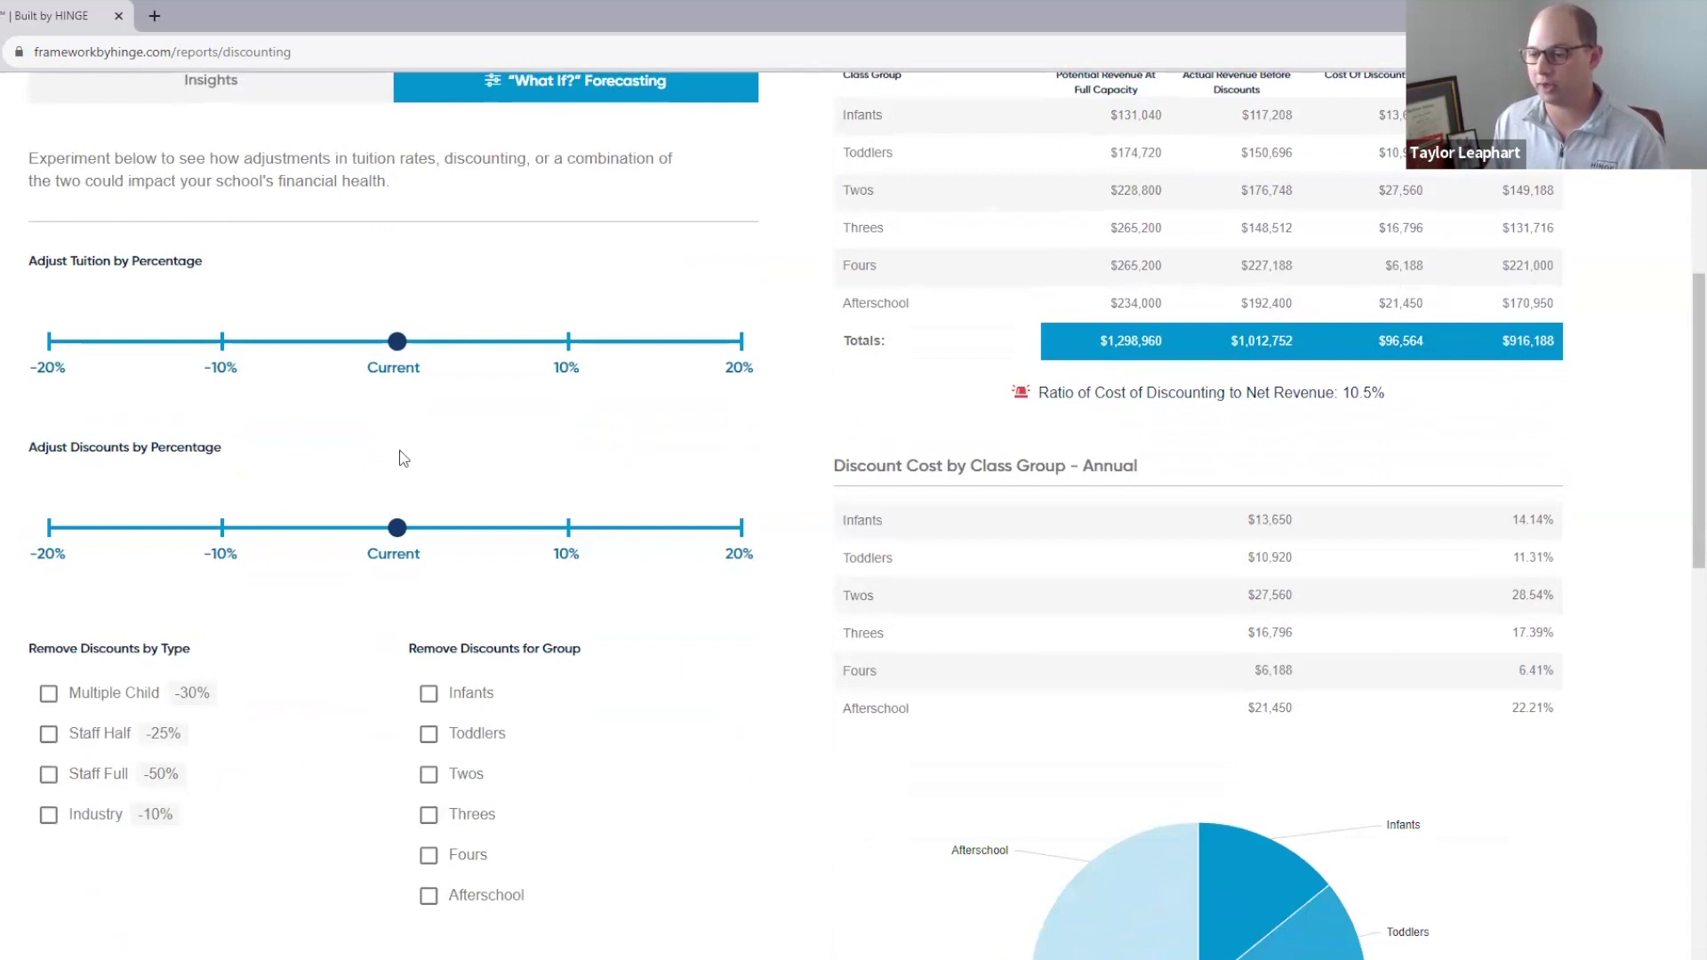
click(568, 347)
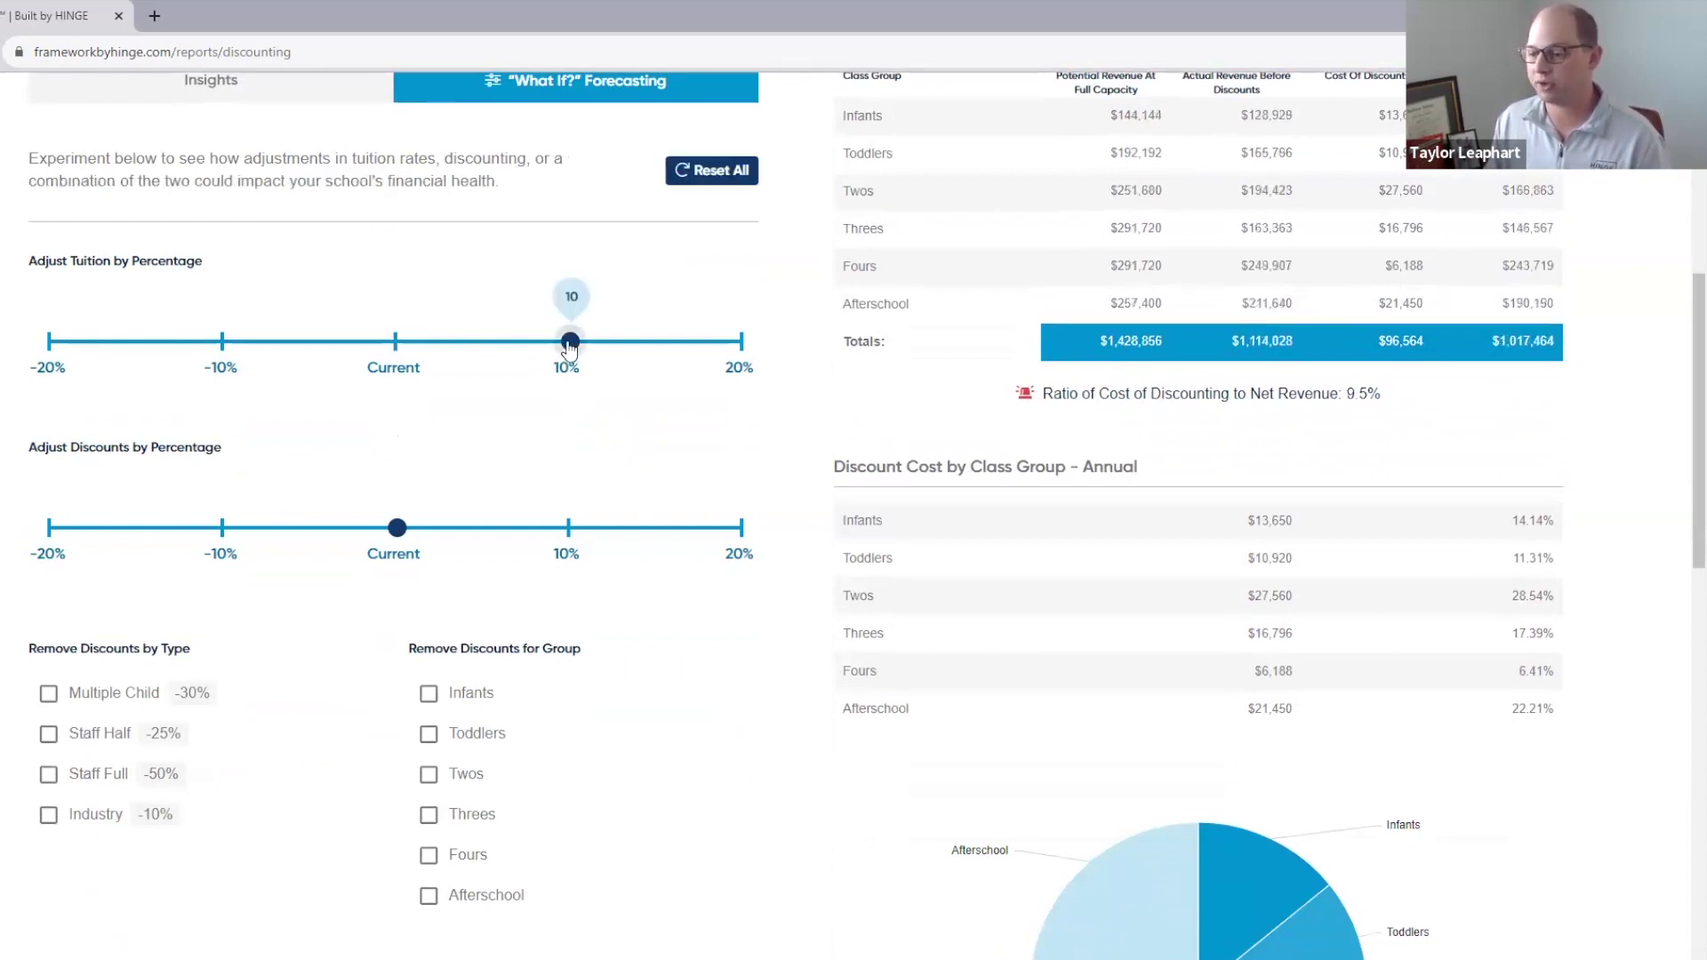
mouse_move(388, 530)
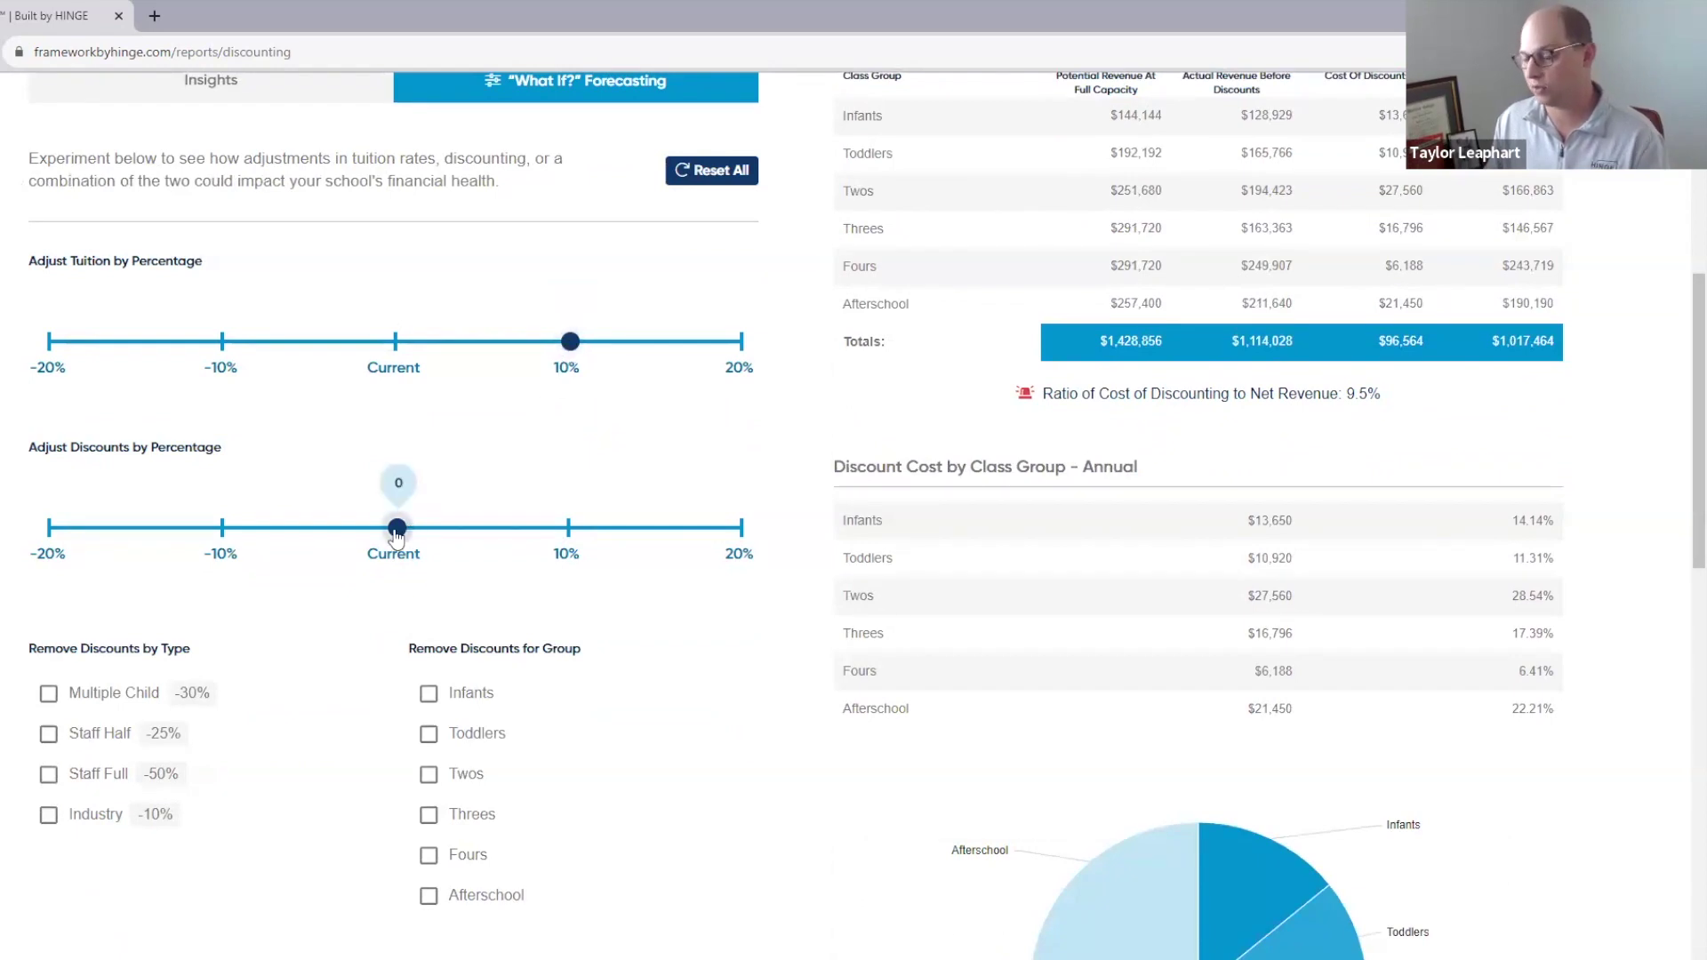
click(311, 531)
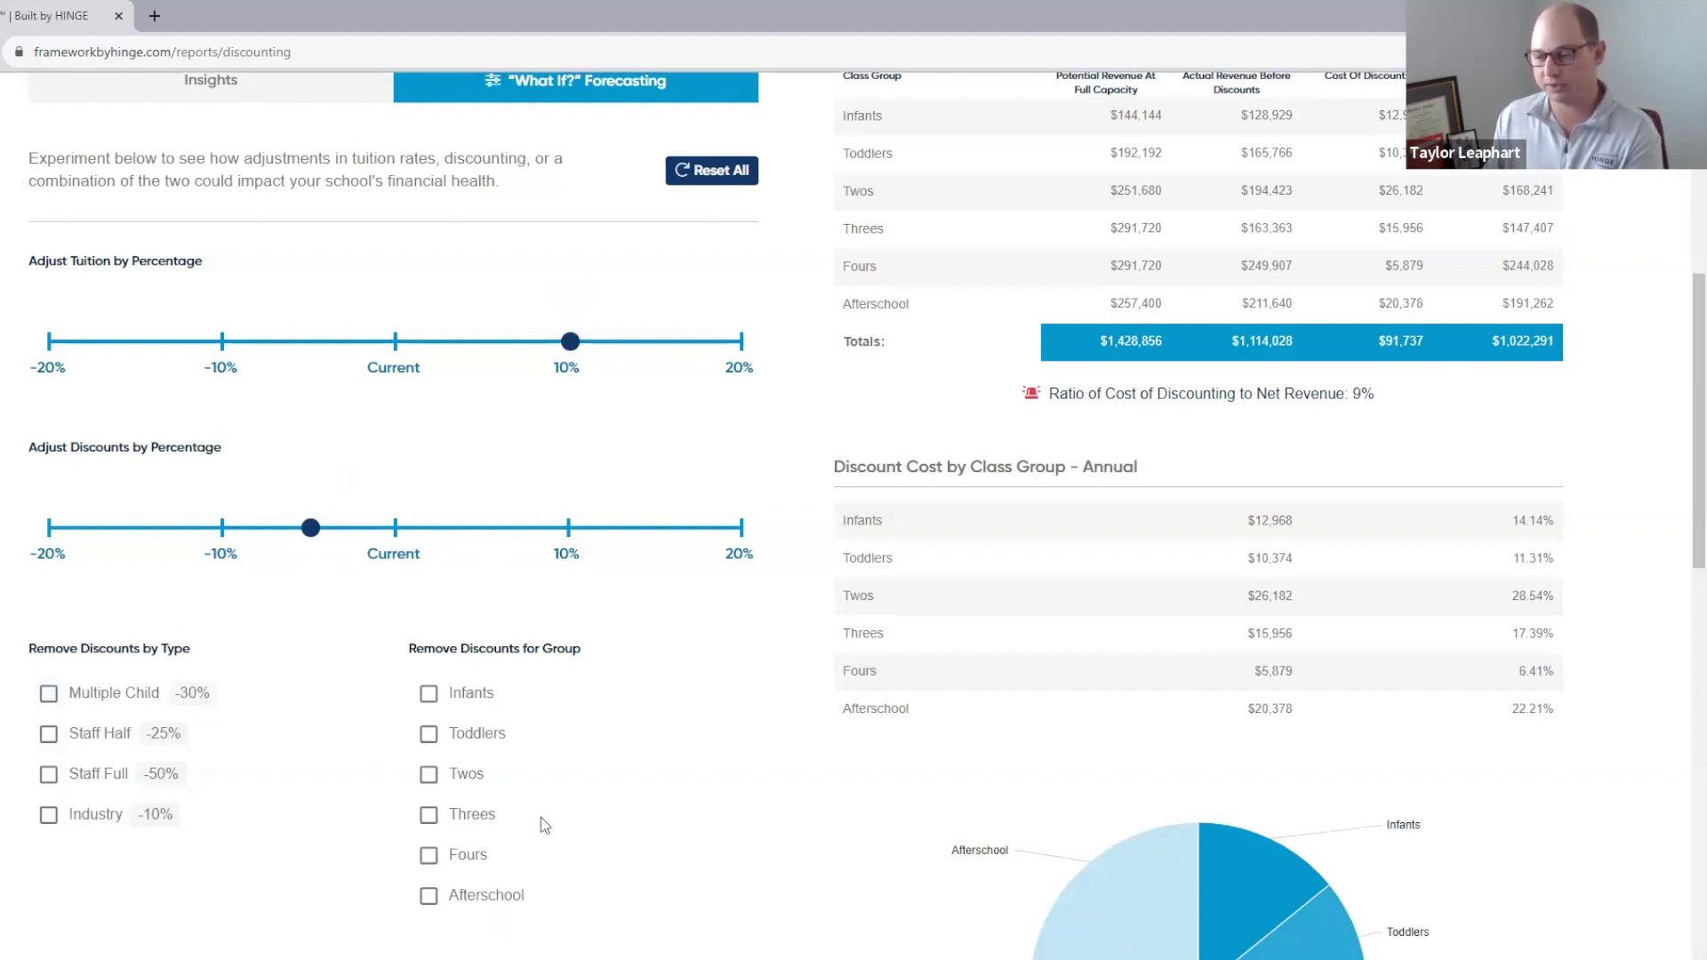
Step: Remove discounts for the Infants and Toddlers groups and the Industry and Multiple Child discount types in the forecast
click(429, 695)
click(431, 738)
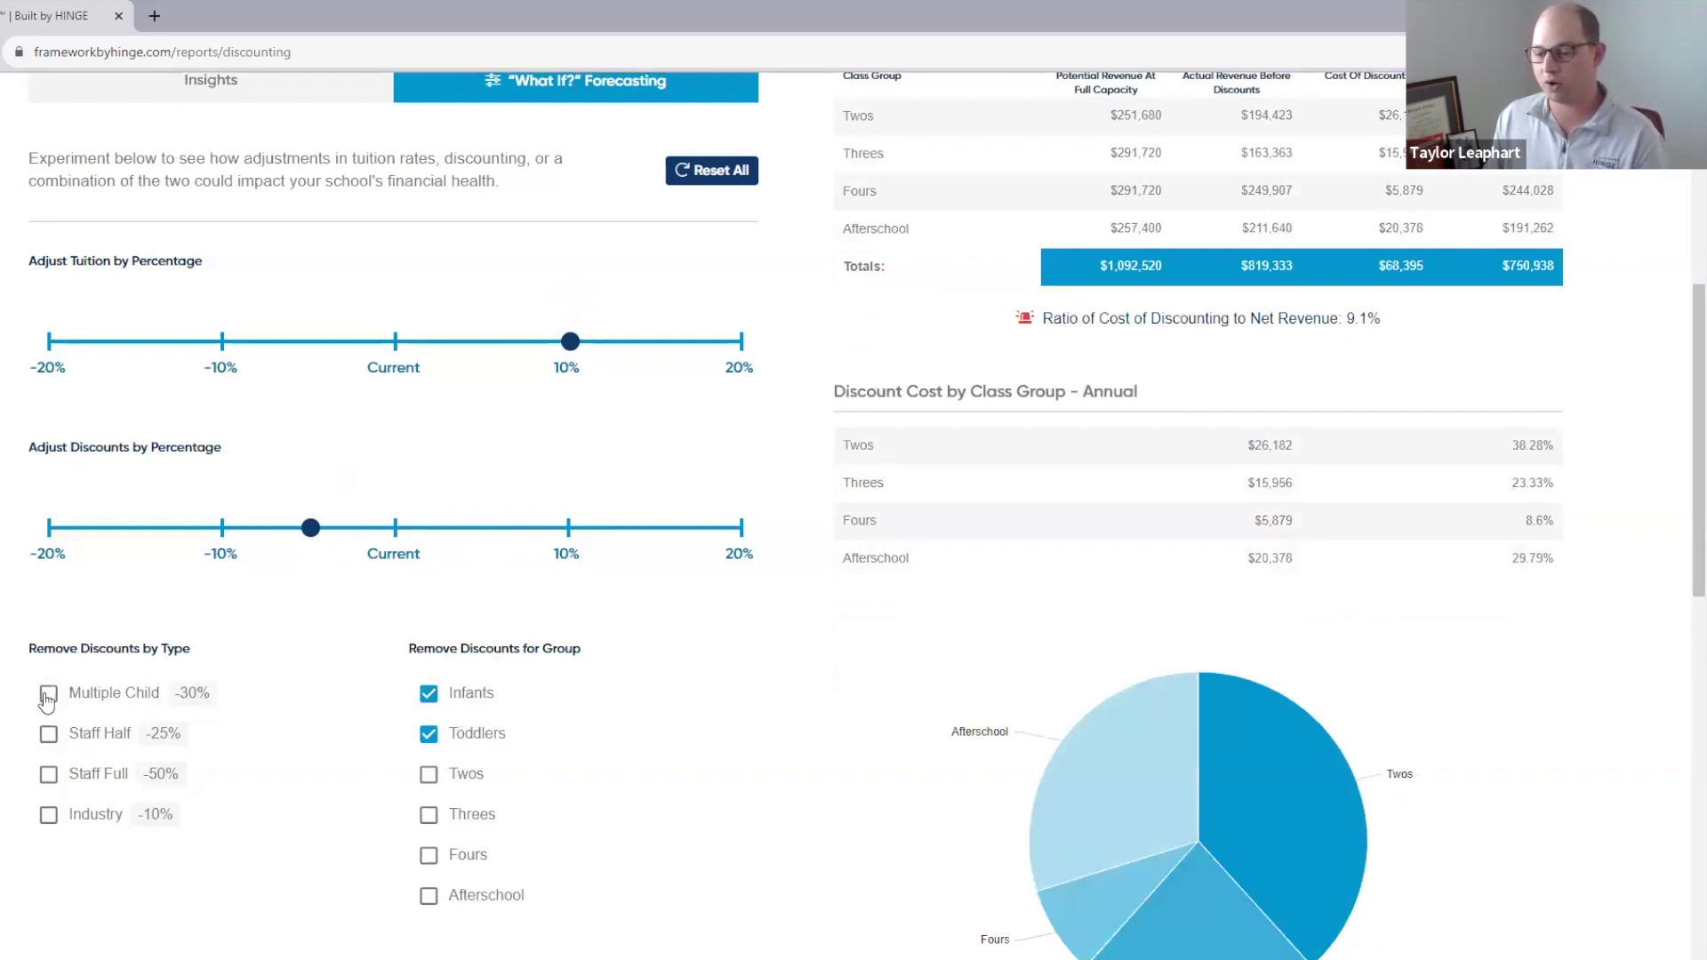
click(48, 818)
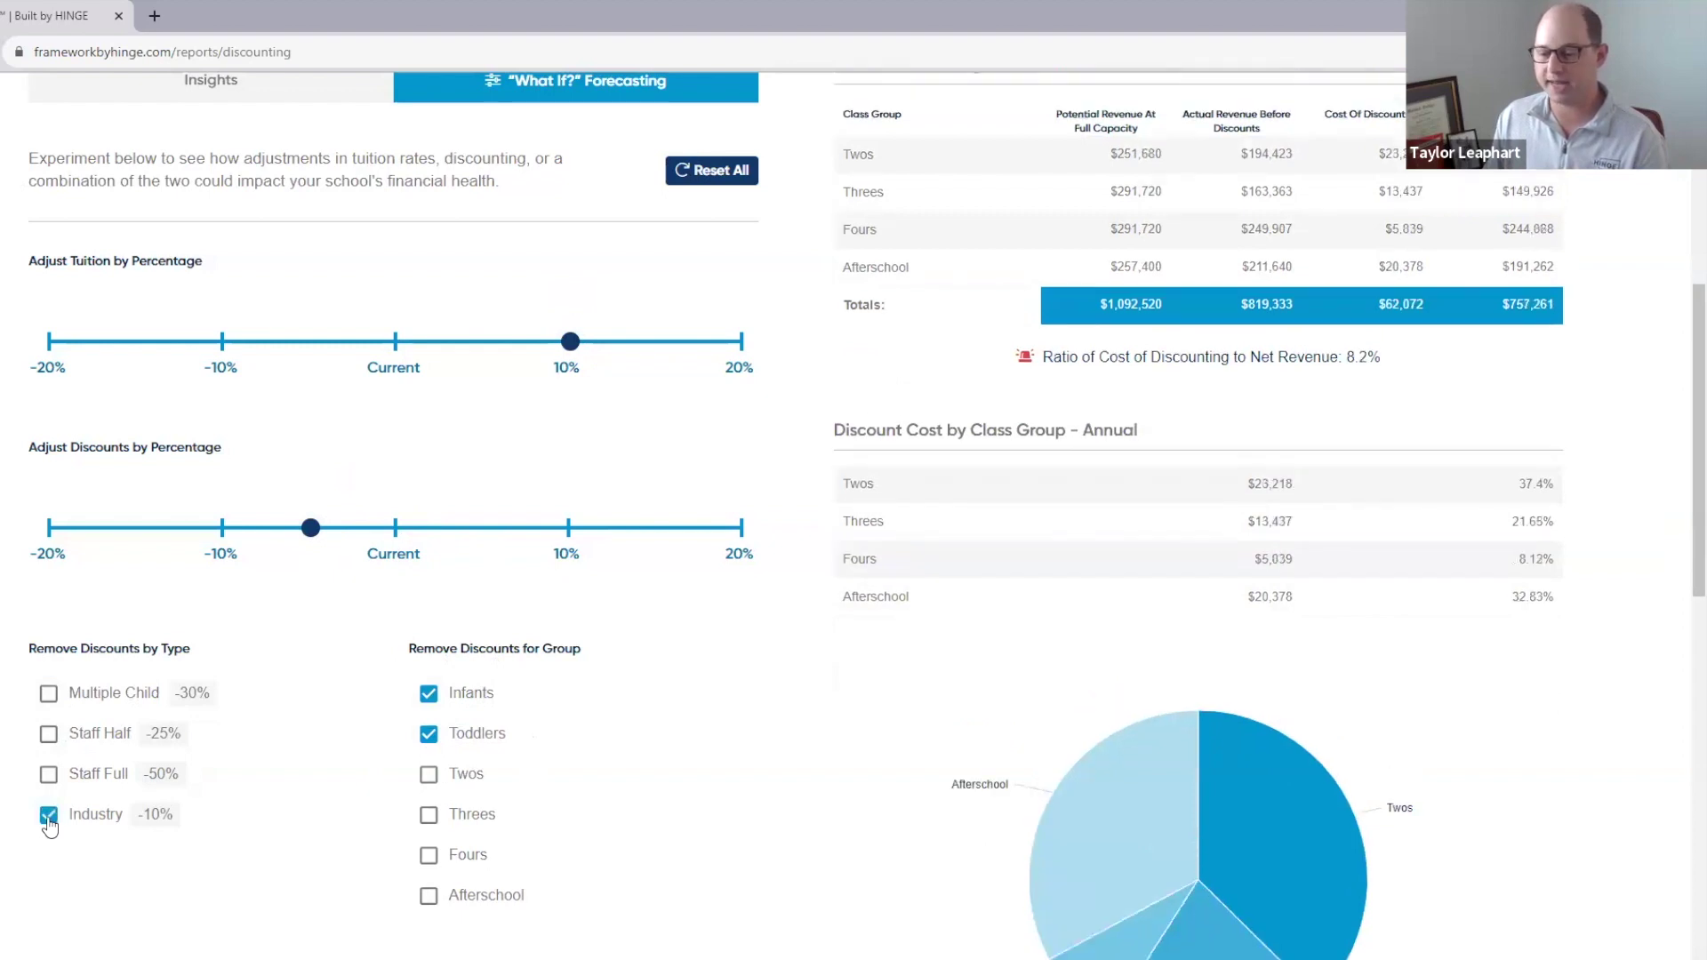
click(51, 698)
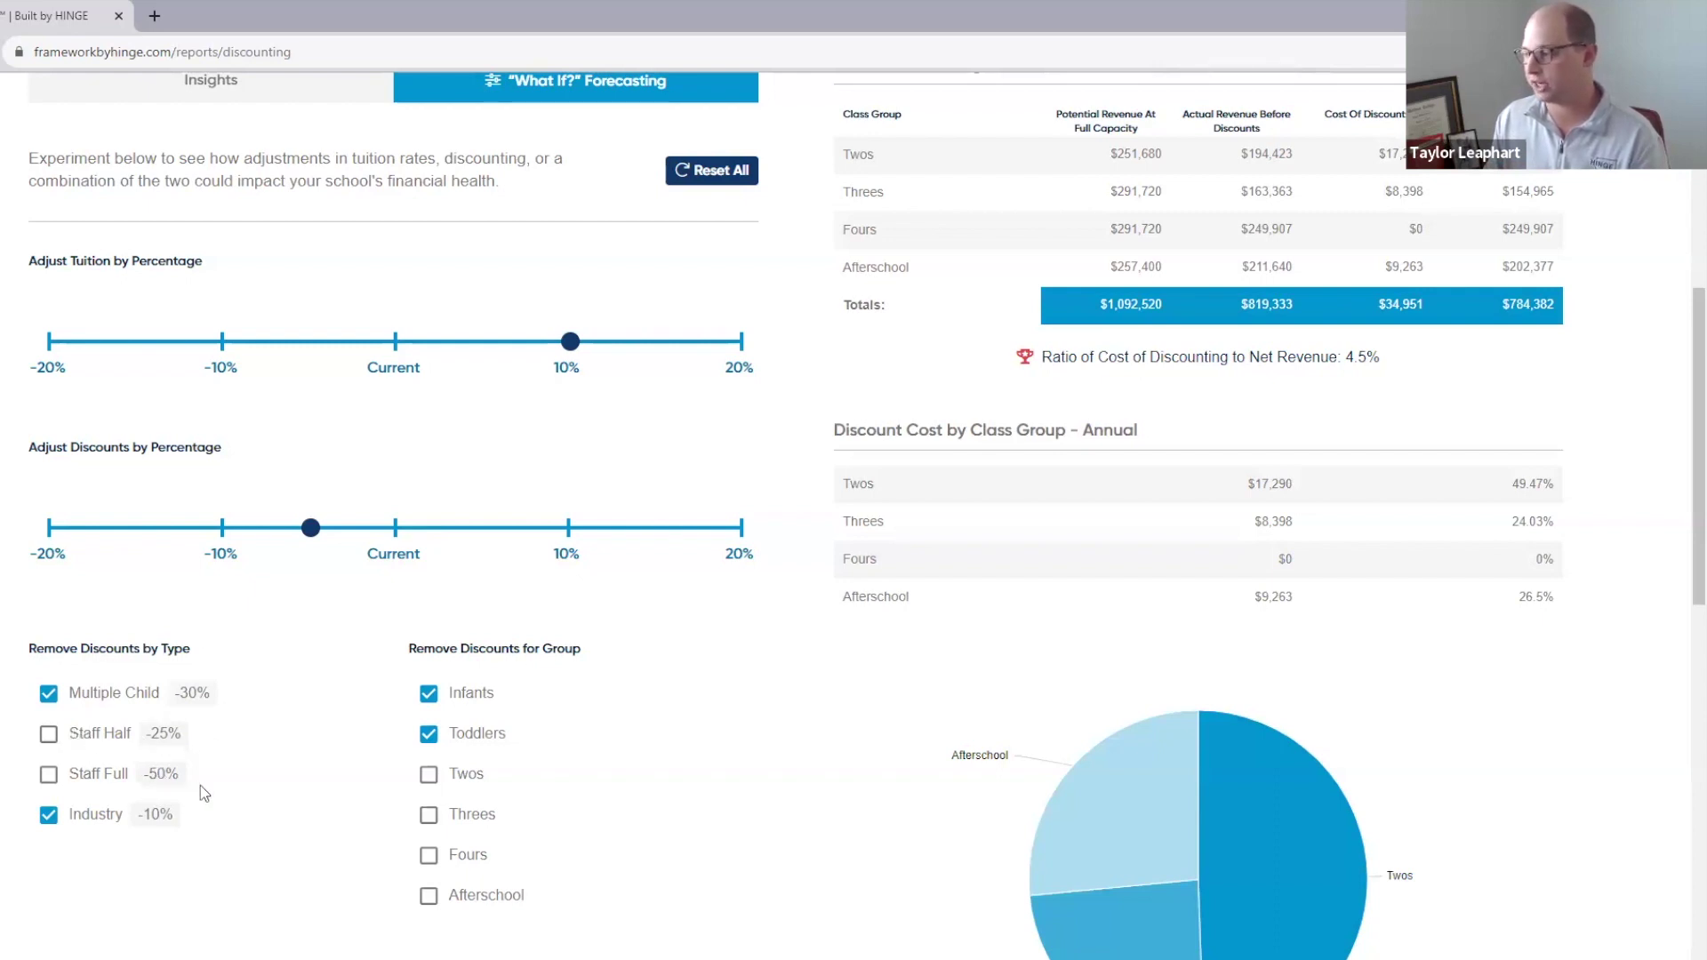
Step: Examine the forecast's discount totals and class group chart, and check the updated Insights for the Discounting Analysis
scroll(1247, 571, up, 1)
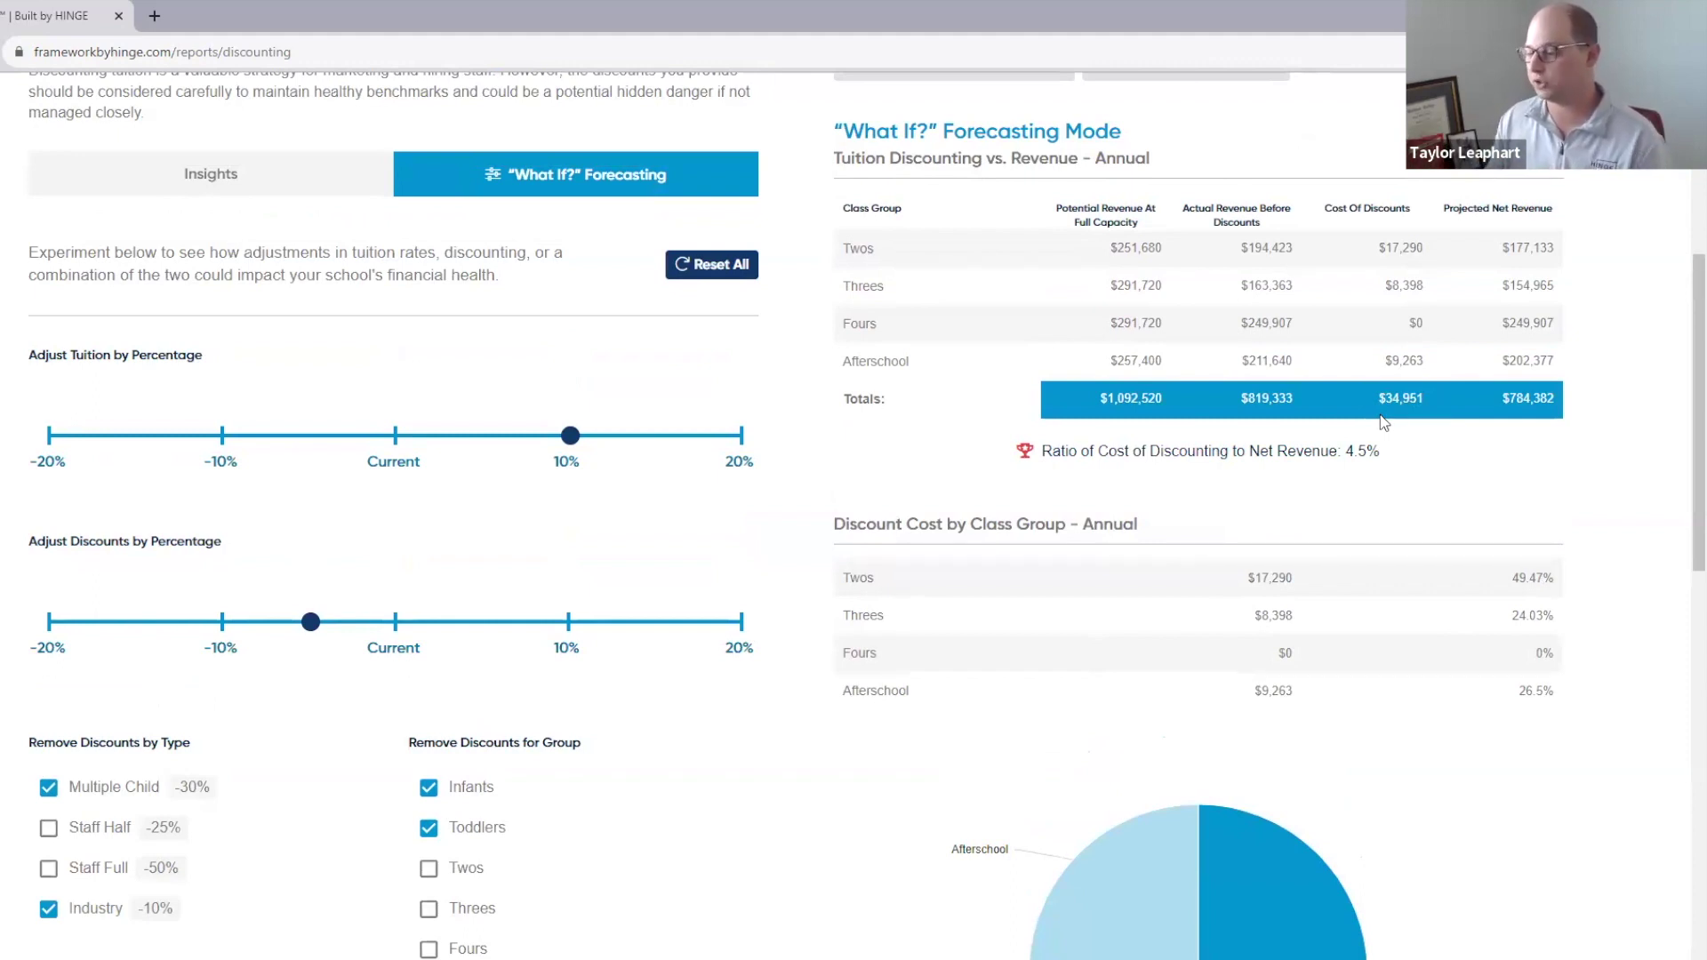
scroll(1399, 463, down, 2)
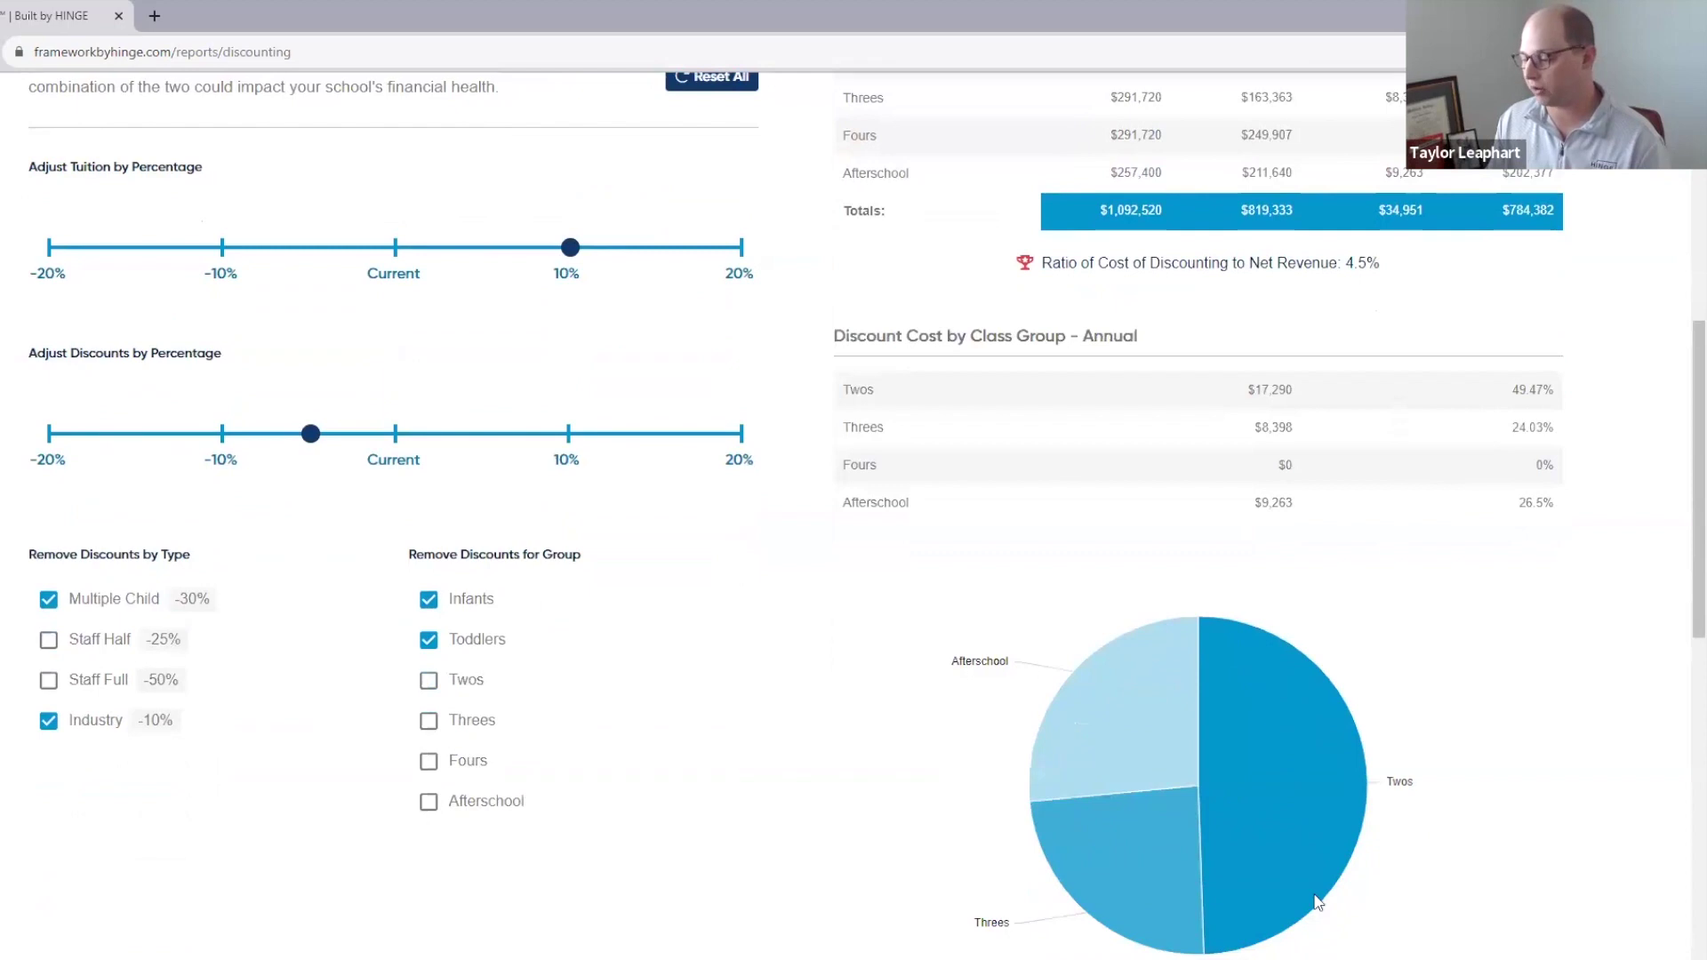
mouse_move(1306, 794)
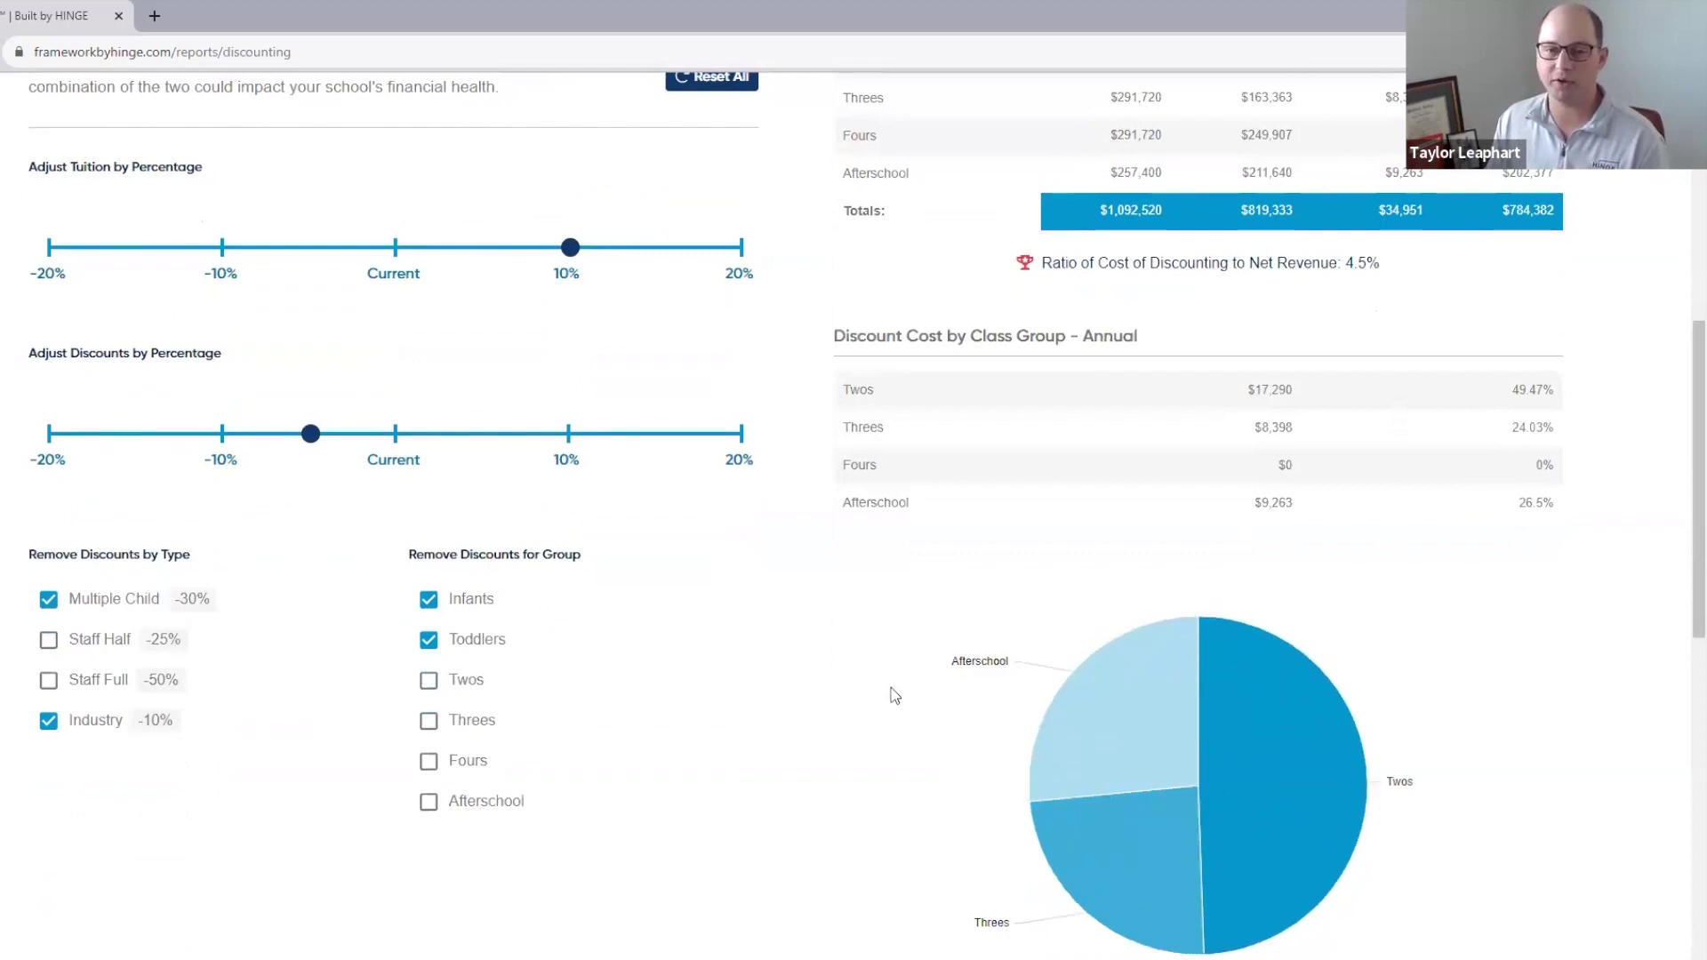
scroll(895, 695, up, 1)
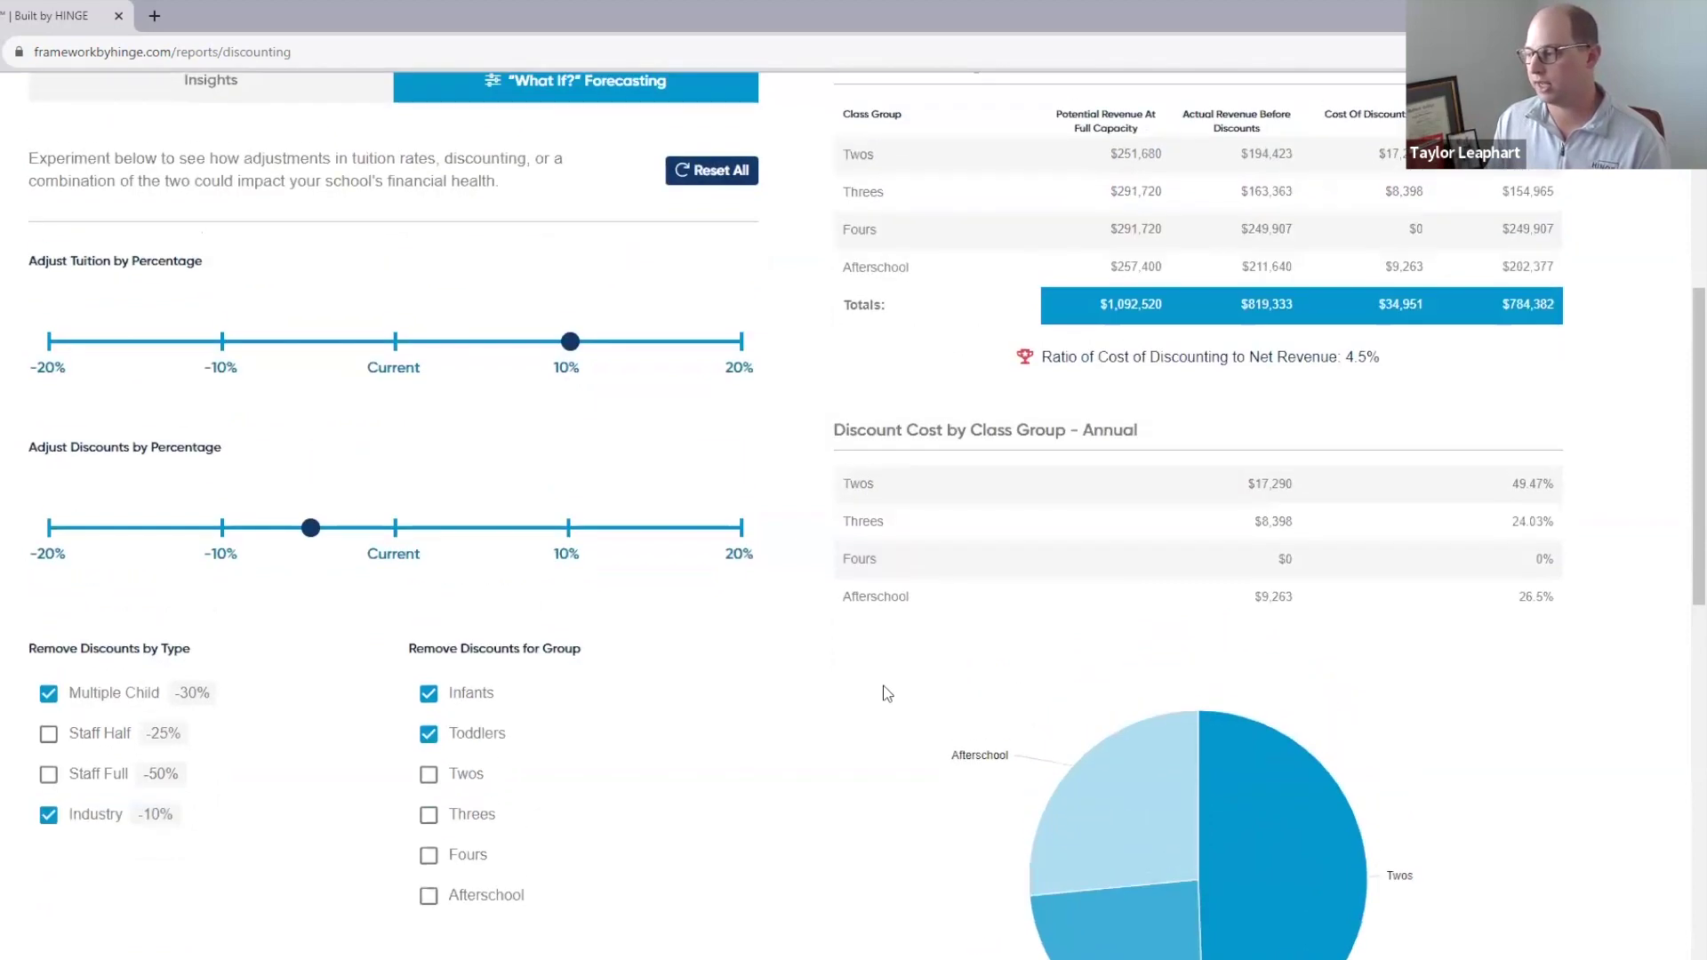
scroll(836, 692, up, 1)
scroll(788, 652, up, 1)
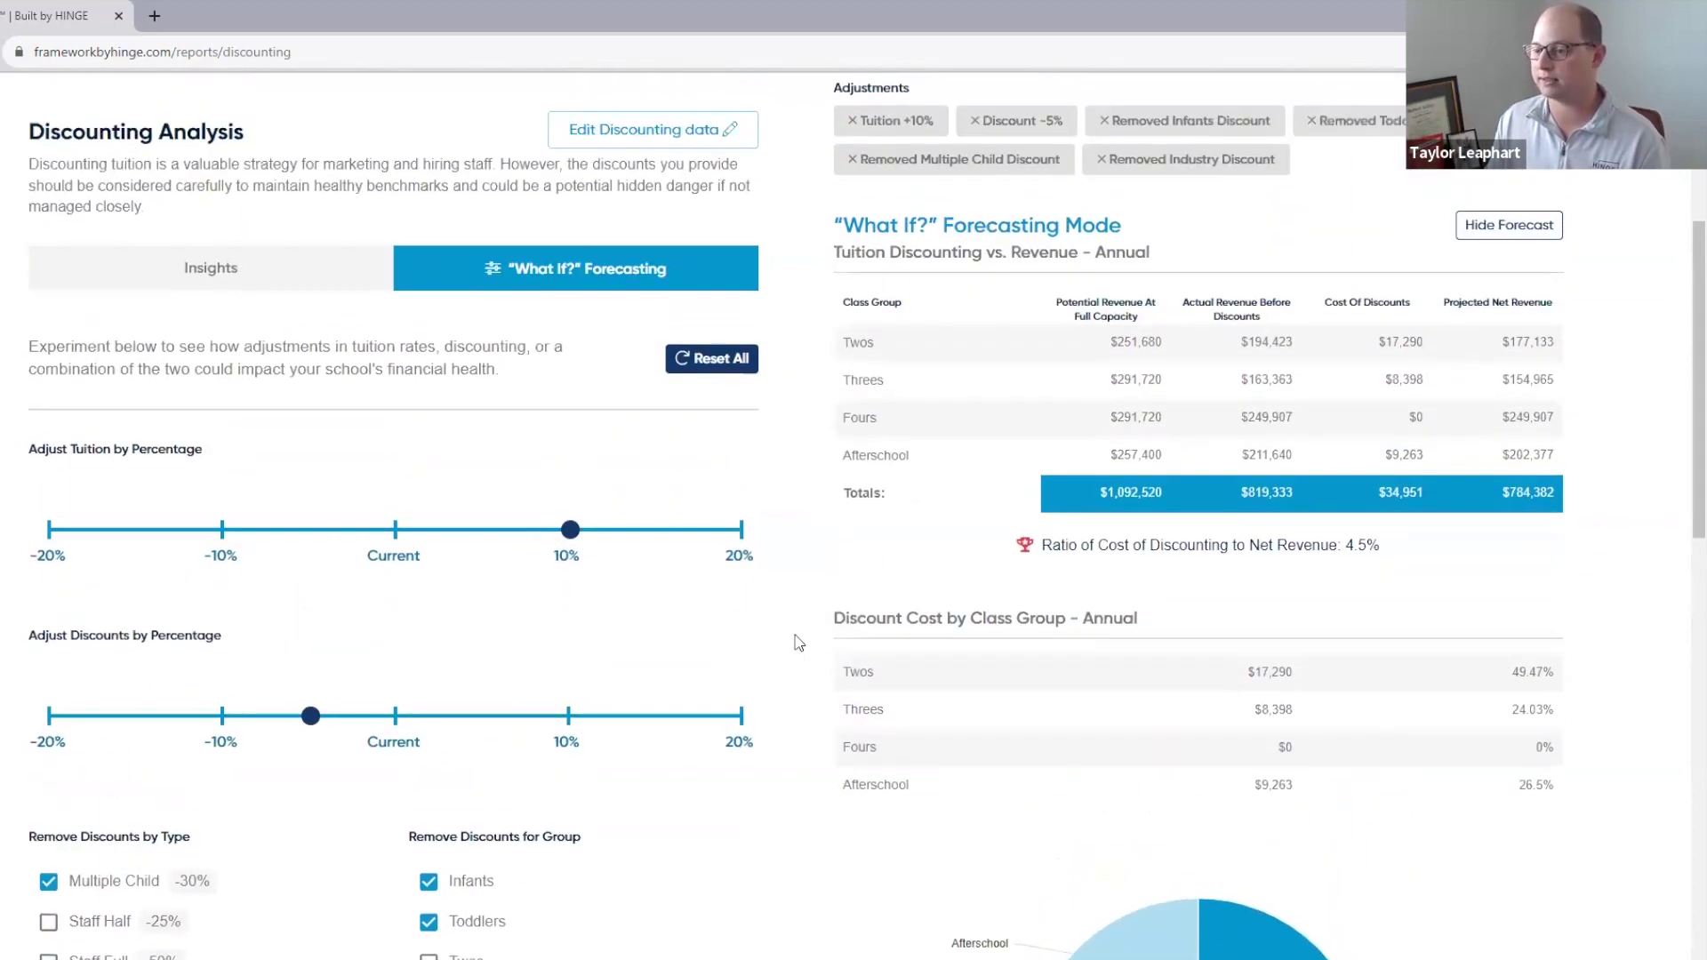
click(355, 281)
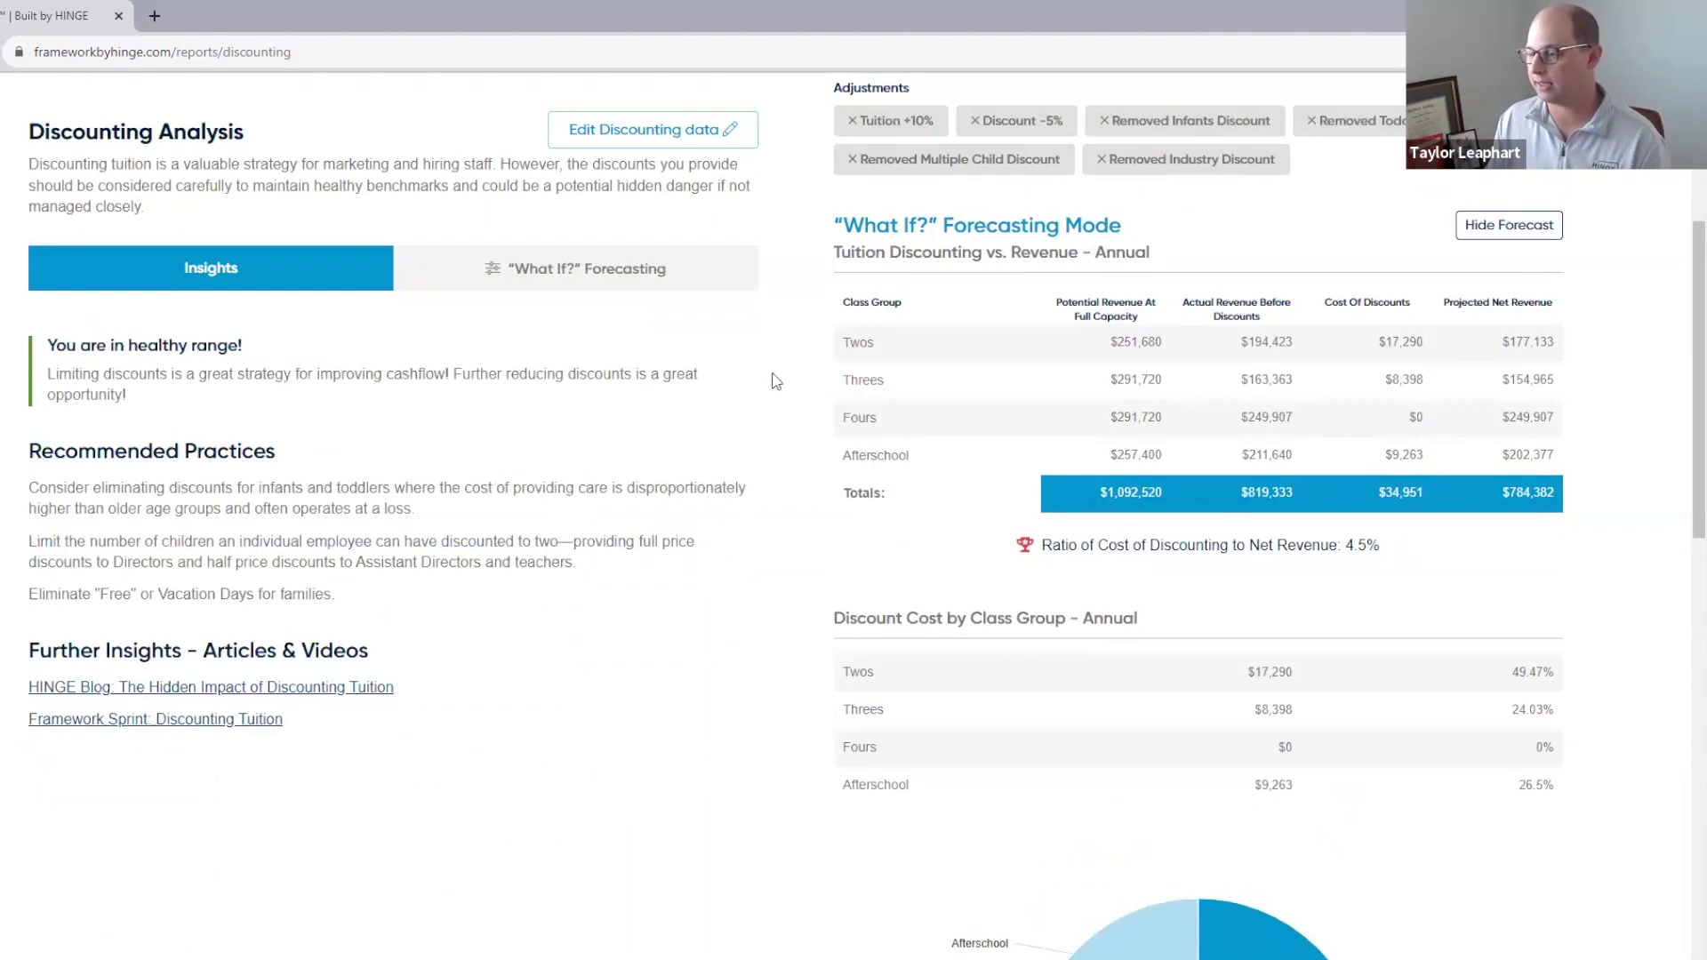
Step: Open the Occupancy report and examine the projected net revenue by class group
scroll(782, 371, up, 1)
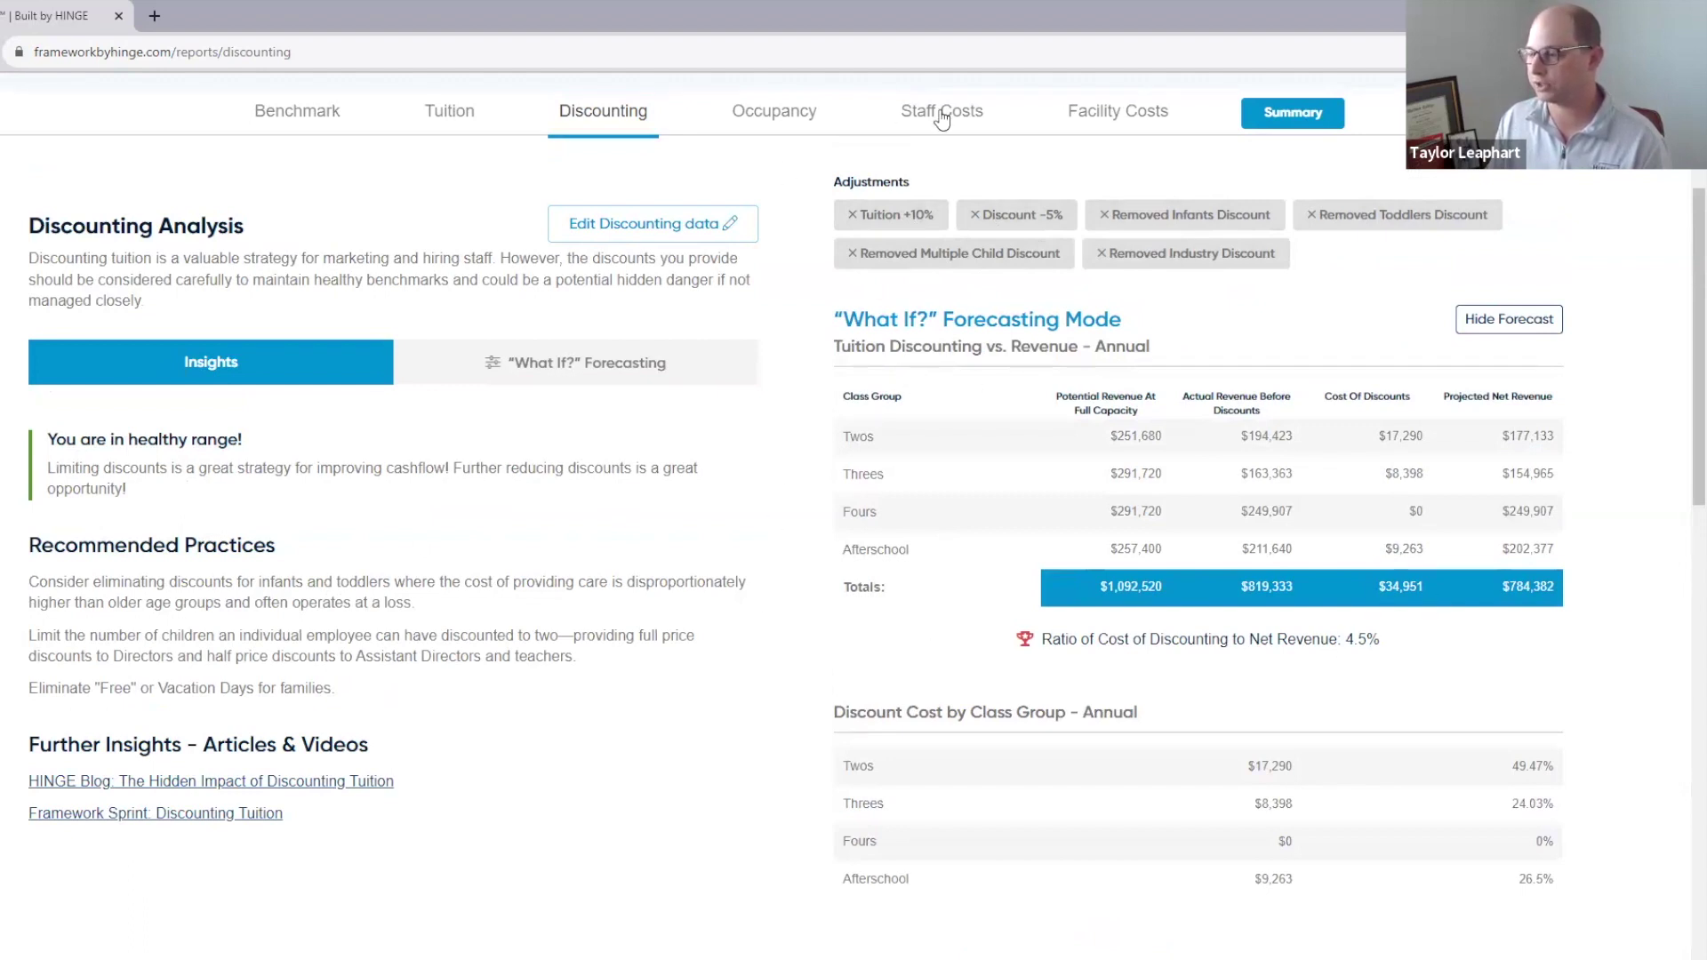
click(796, 122)
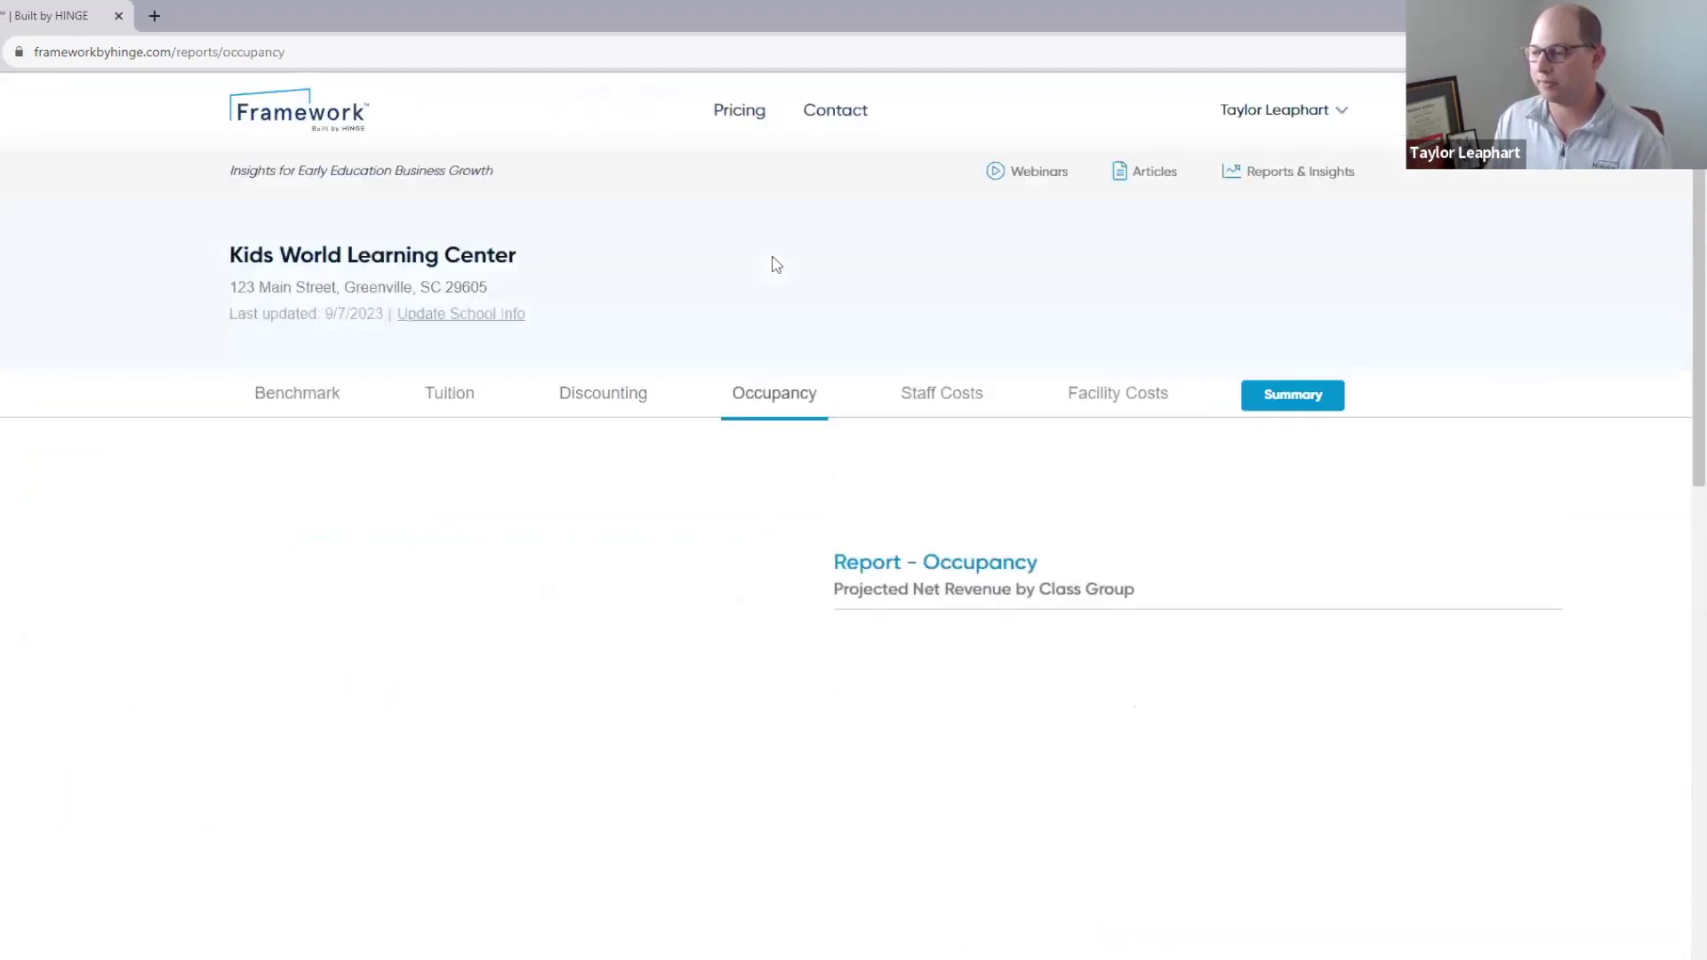
scroll(805, 469, down, 2)
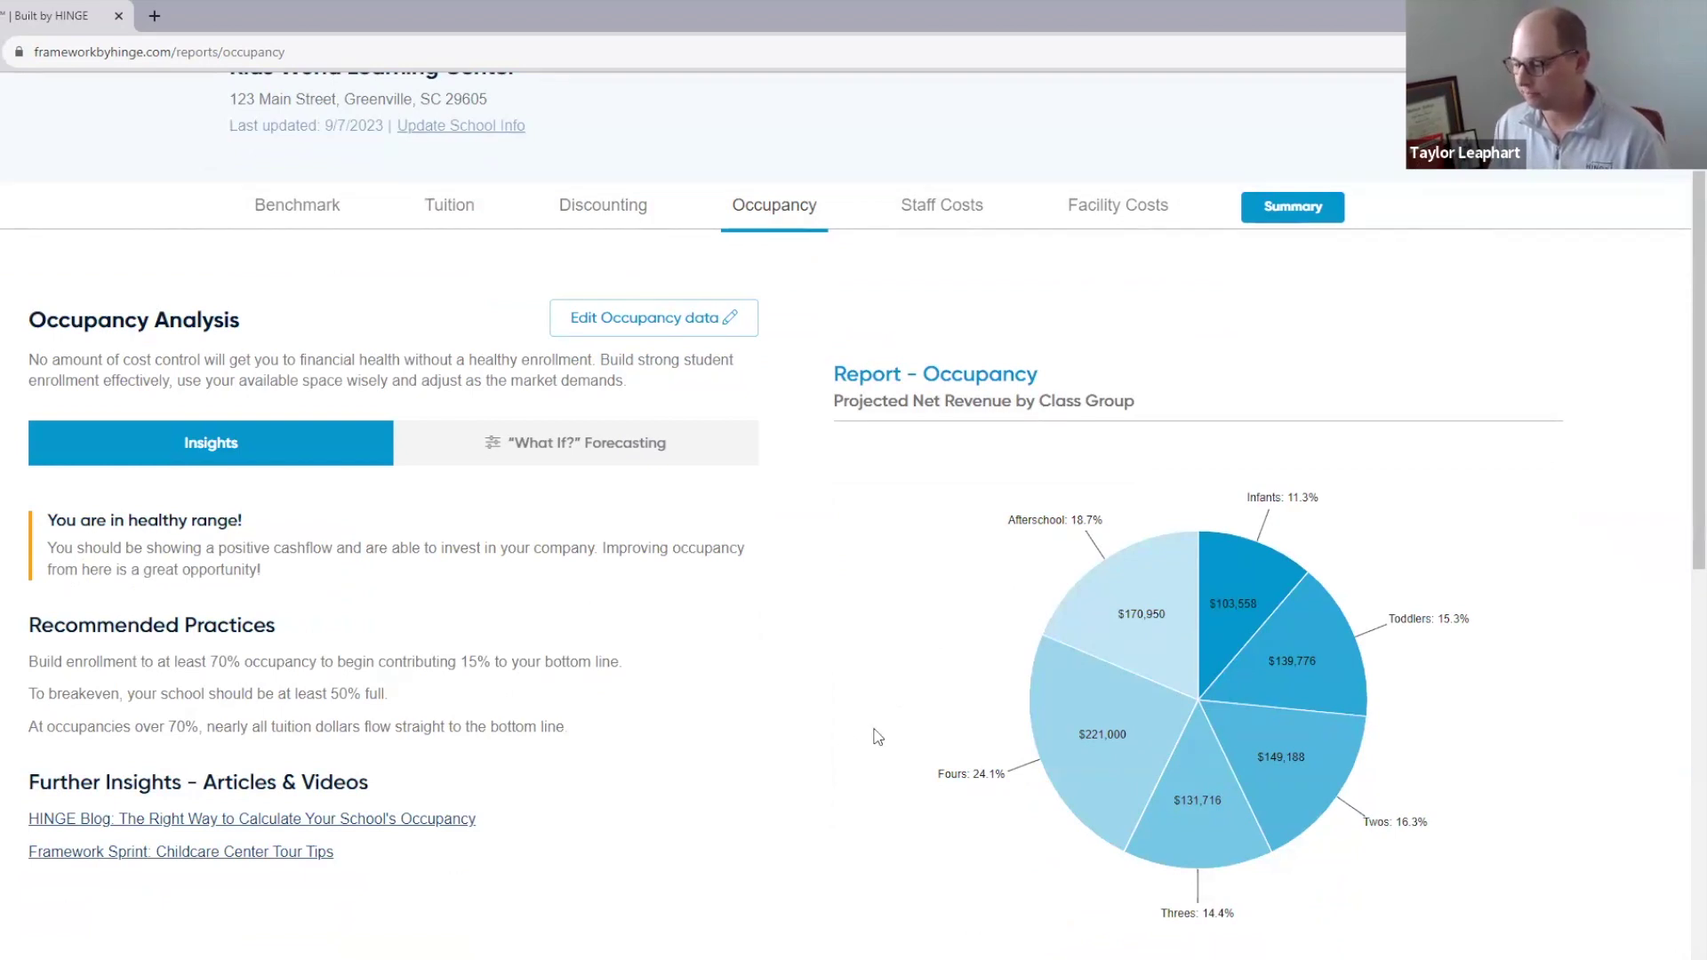
mouse_move(1133, 743)
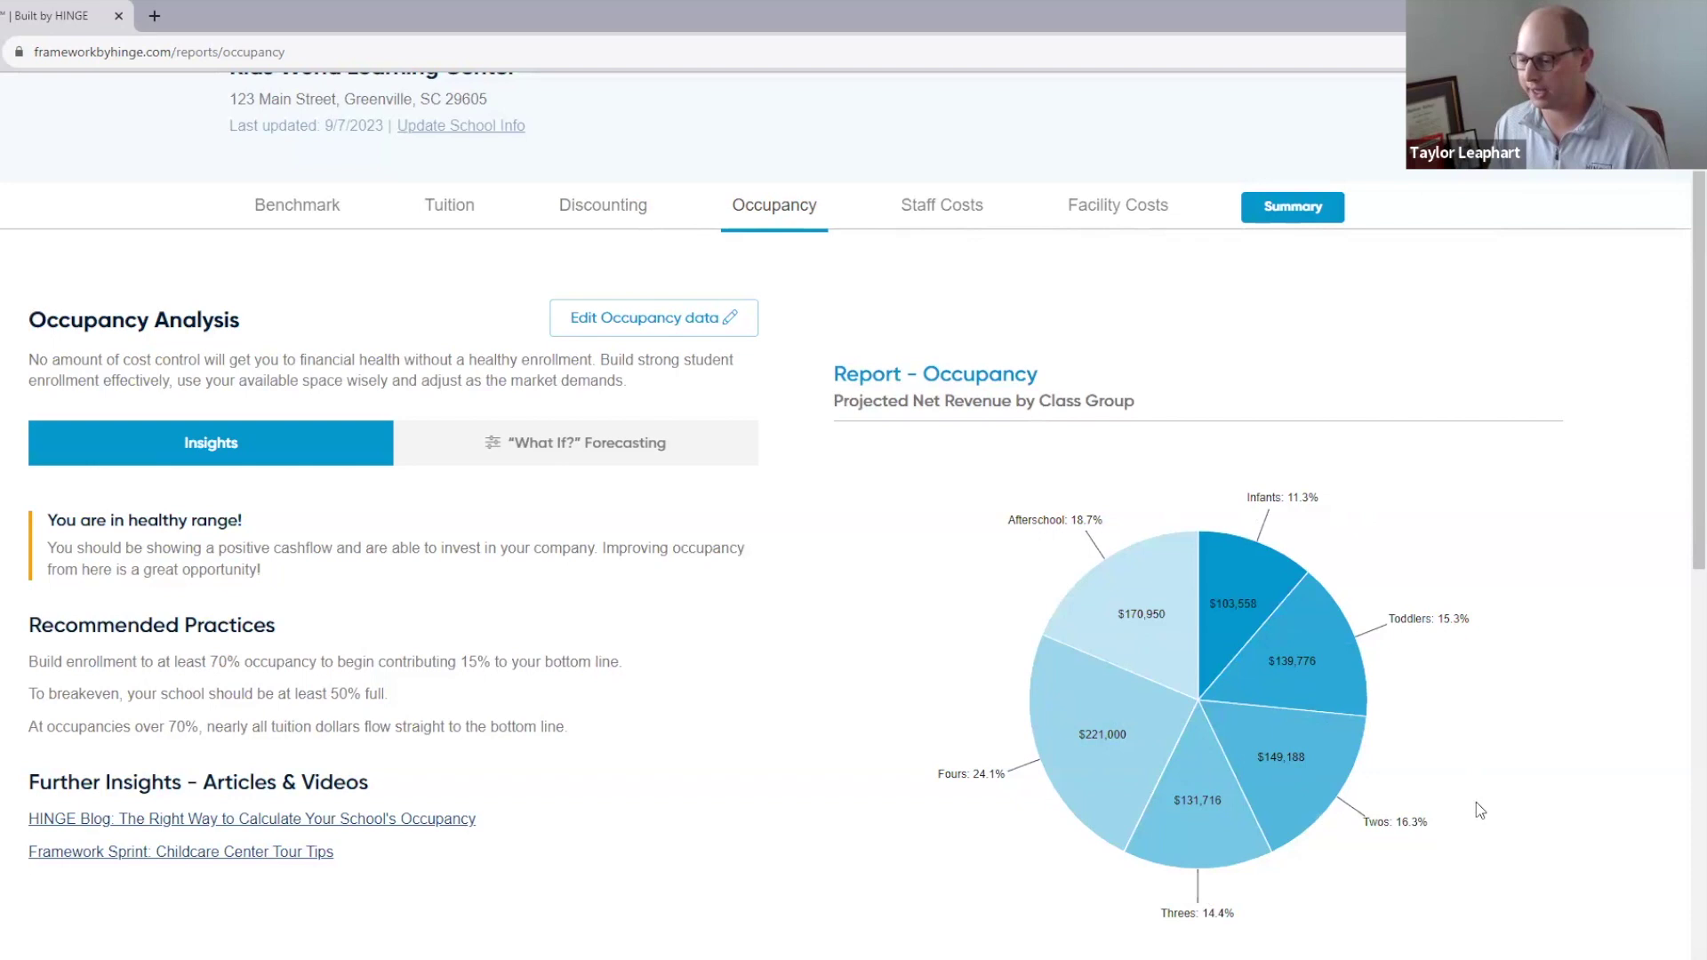
scroll(729, 622, down, 1)
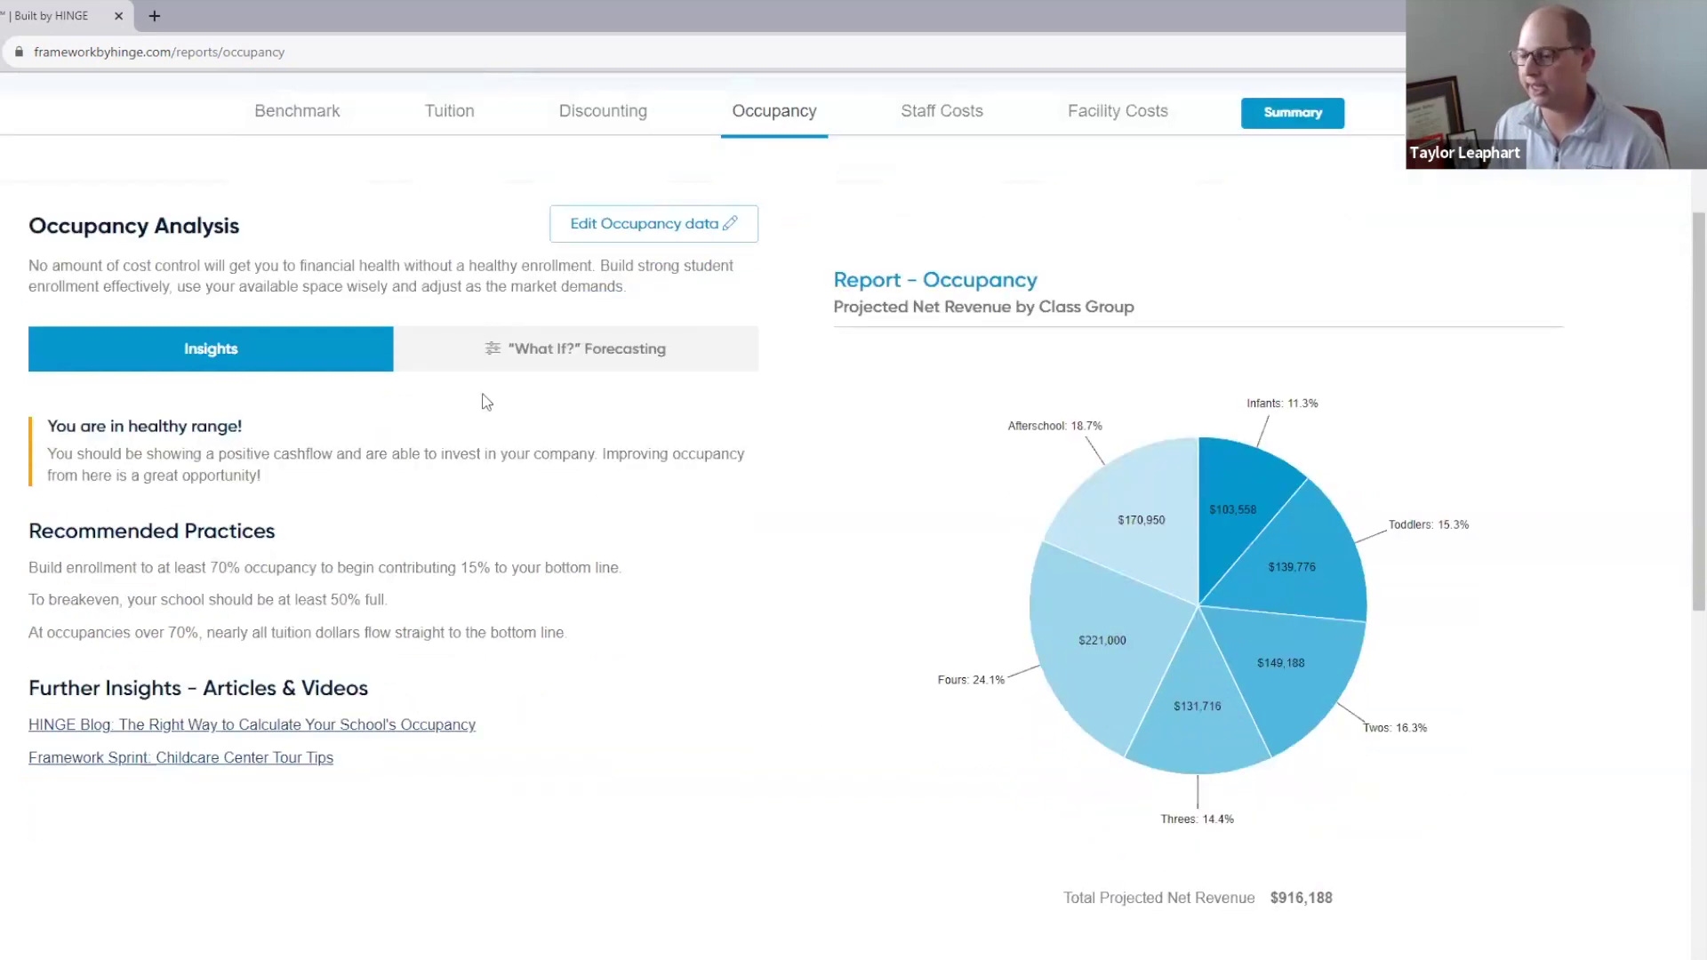
Step: View the enrollment adjustments in the Occupancy "What If?" Forecasting alongside the charts, and return to Insights
click(610, 360)
scroll(485, 622, down, 1)
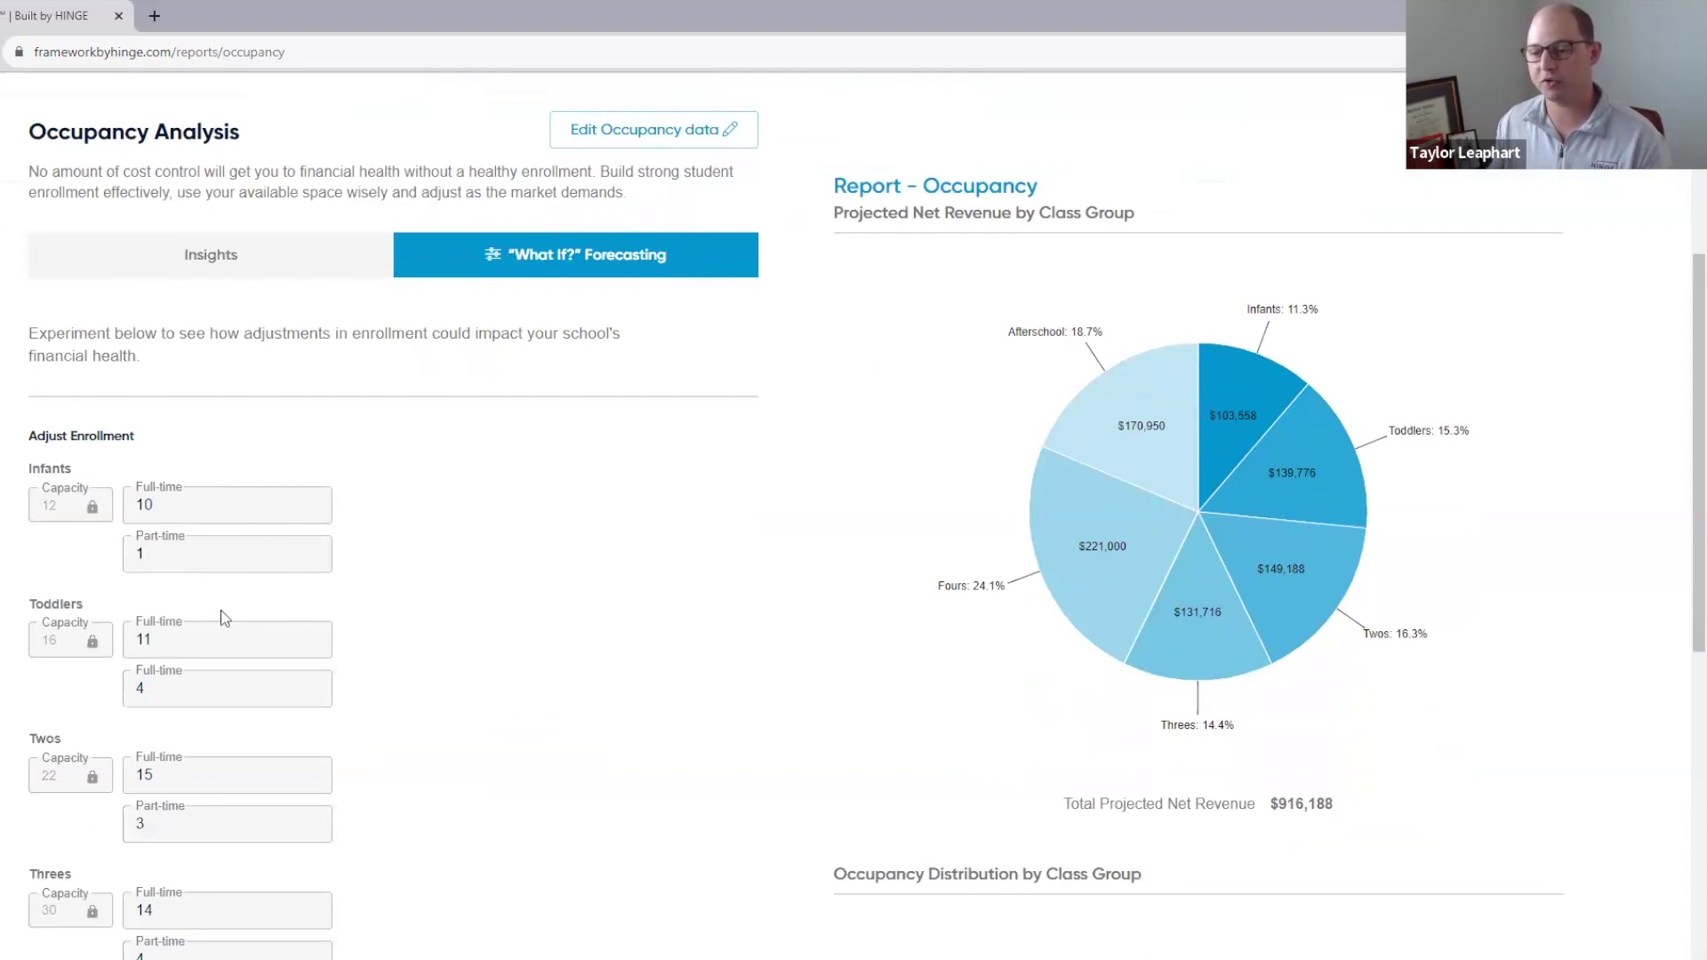
scroll(227, 605, down, 2)
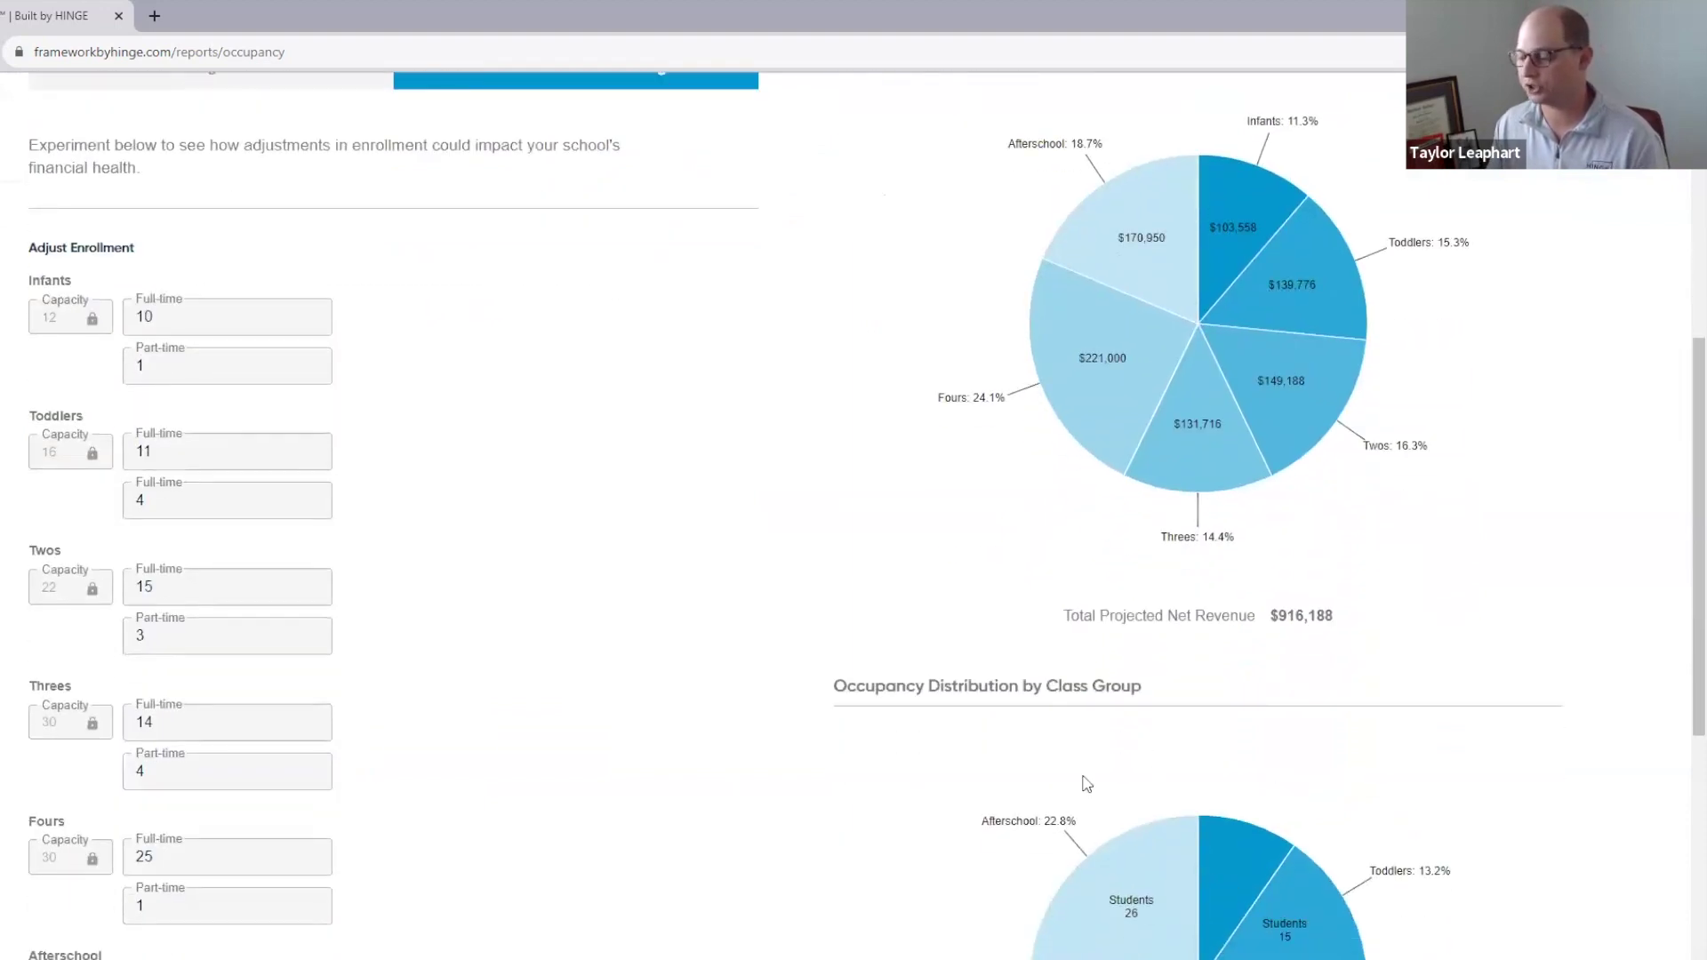
scroll(1028, 774, up, 1)
scroll(1027, 773, up, 1)
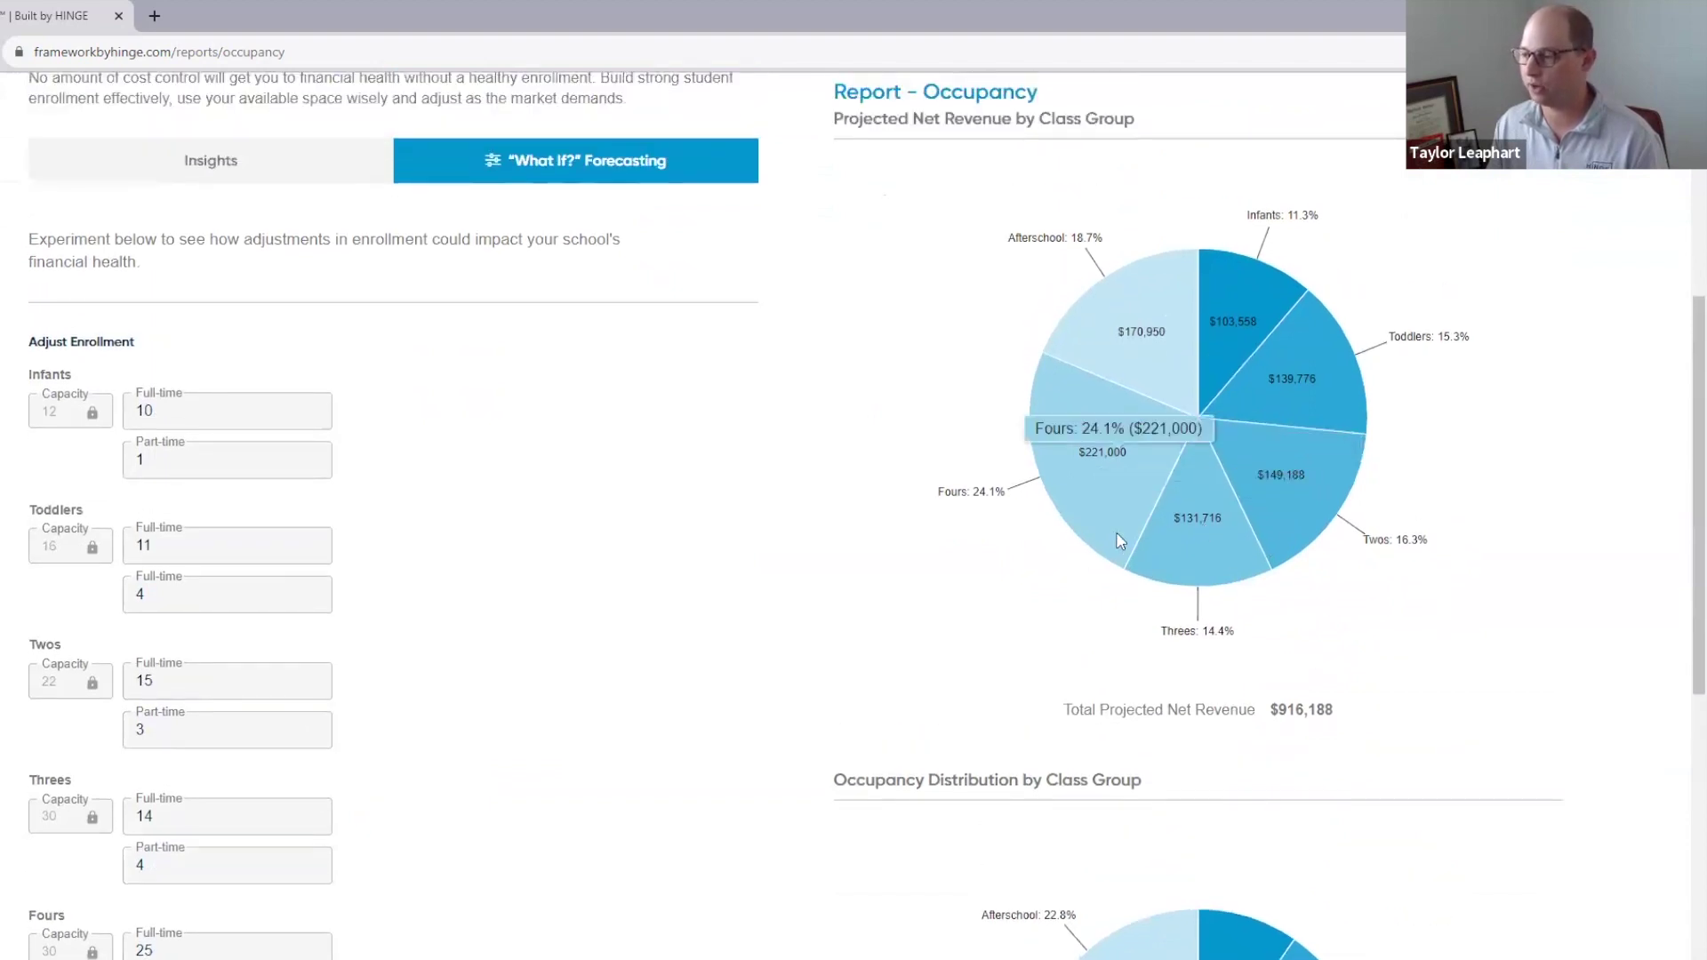
scroll(863, 637, up, 5)
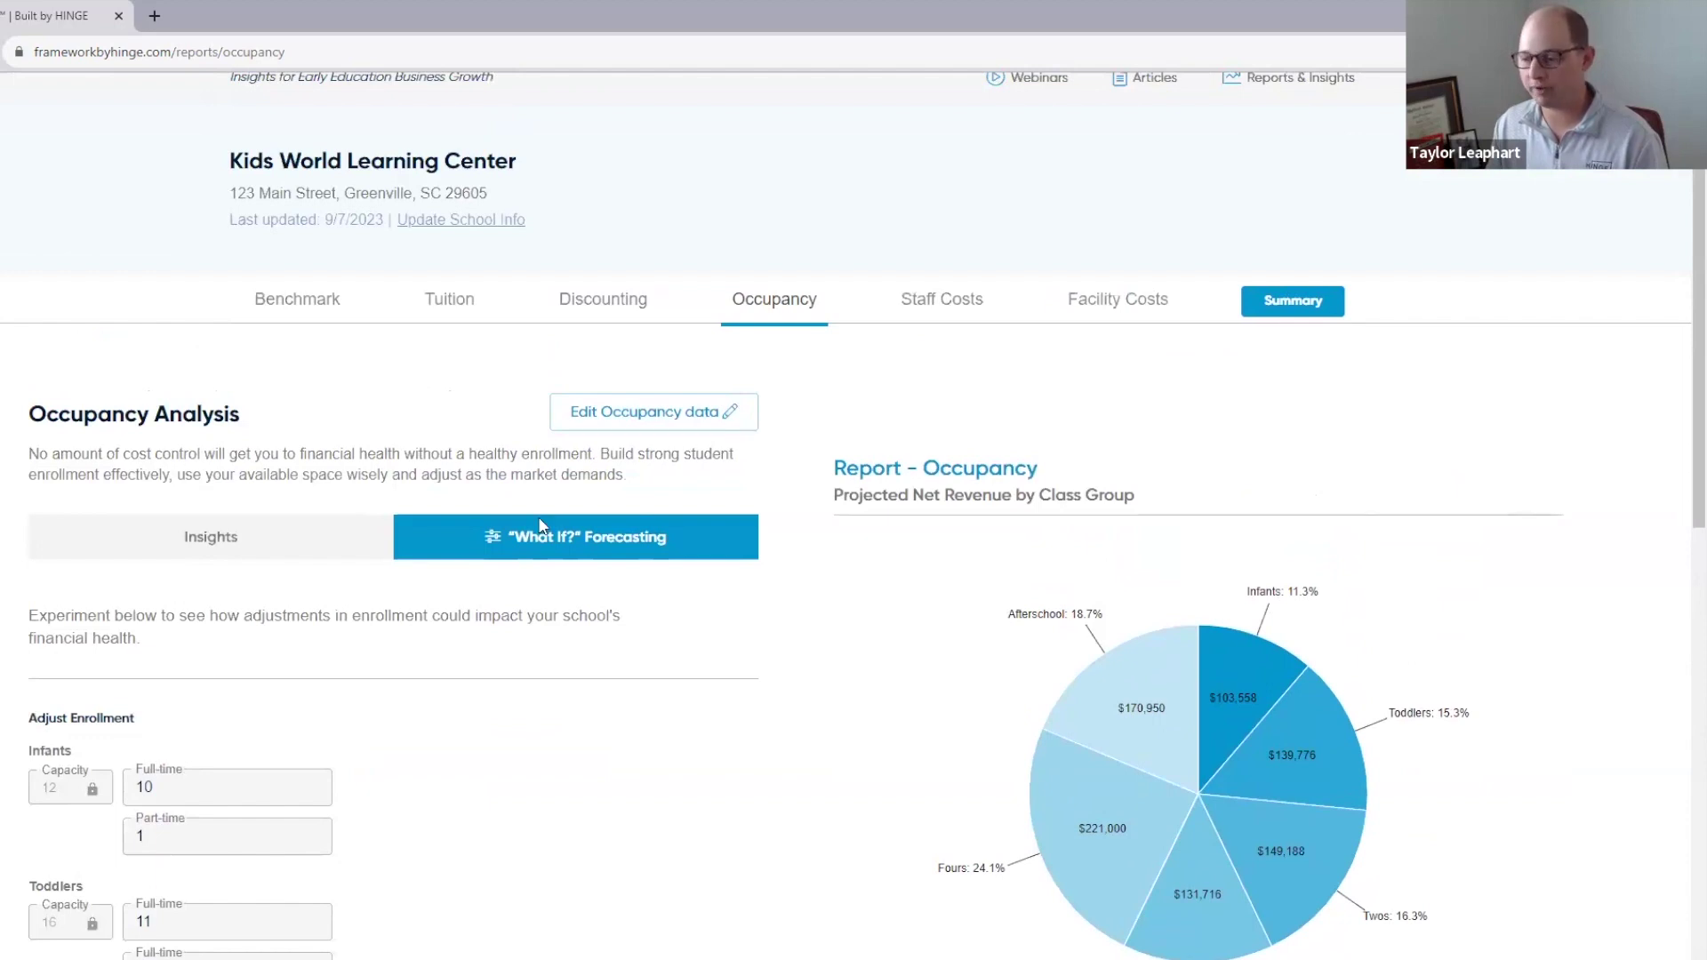
click(316, 544)
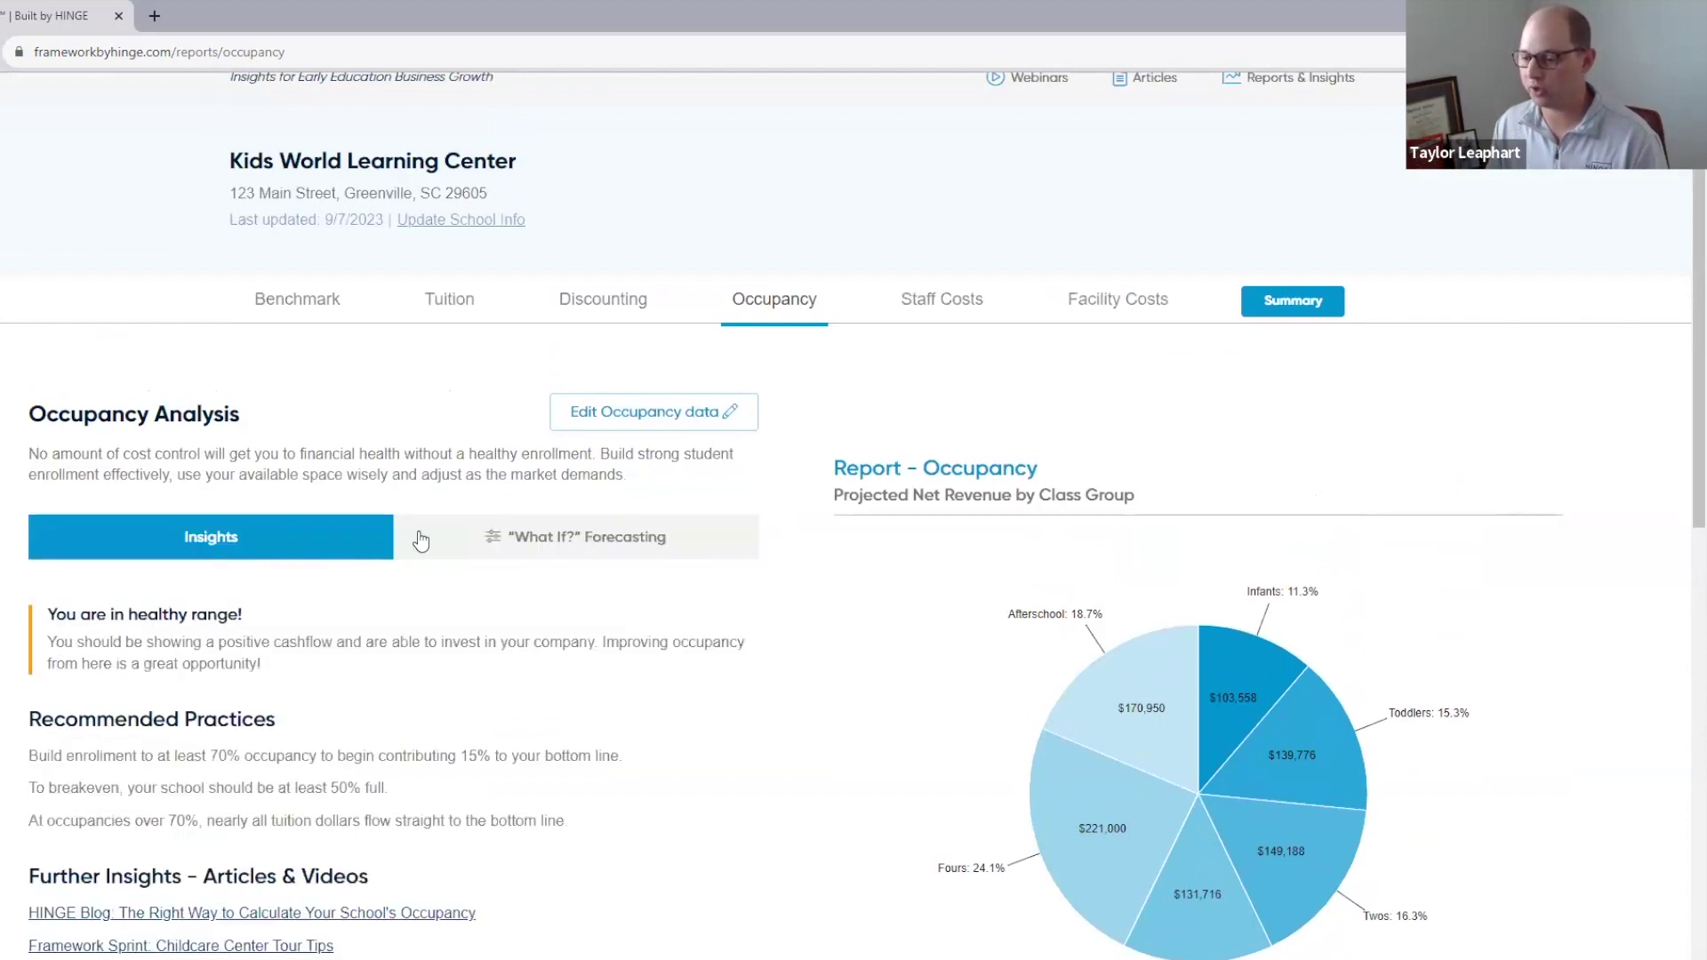
Step: Open the Staff Costs report and examine actual salary costs against projected net revenue
click(931, 304)
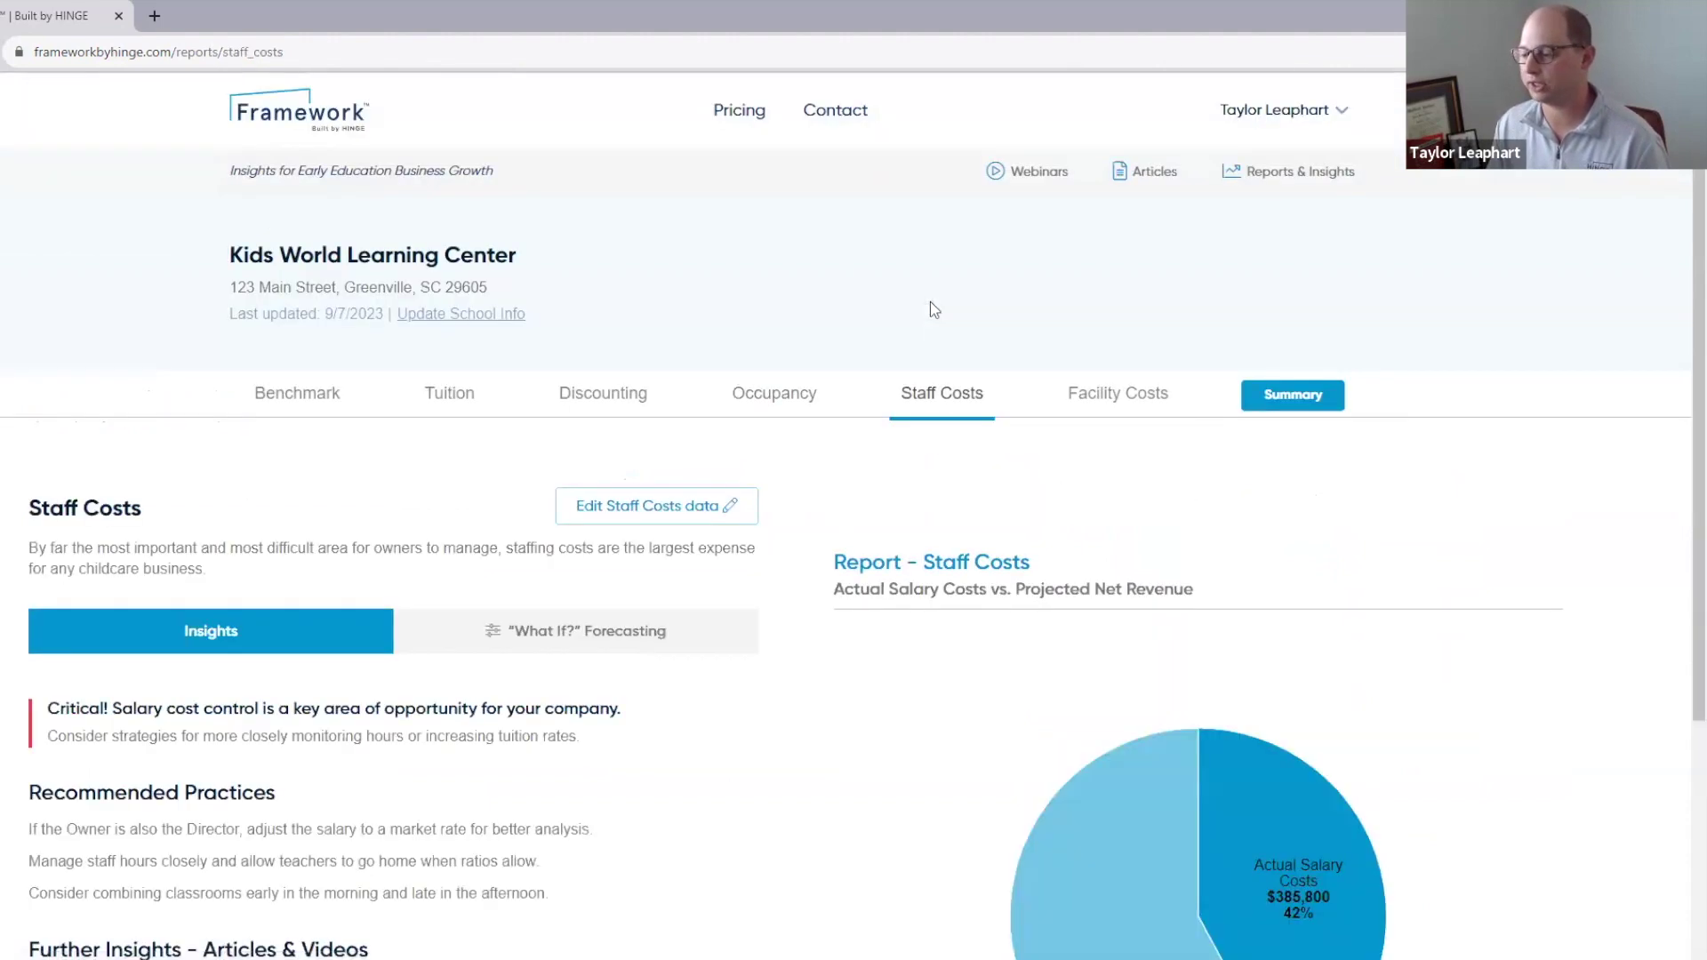
scroll(799, 518, down, 3)
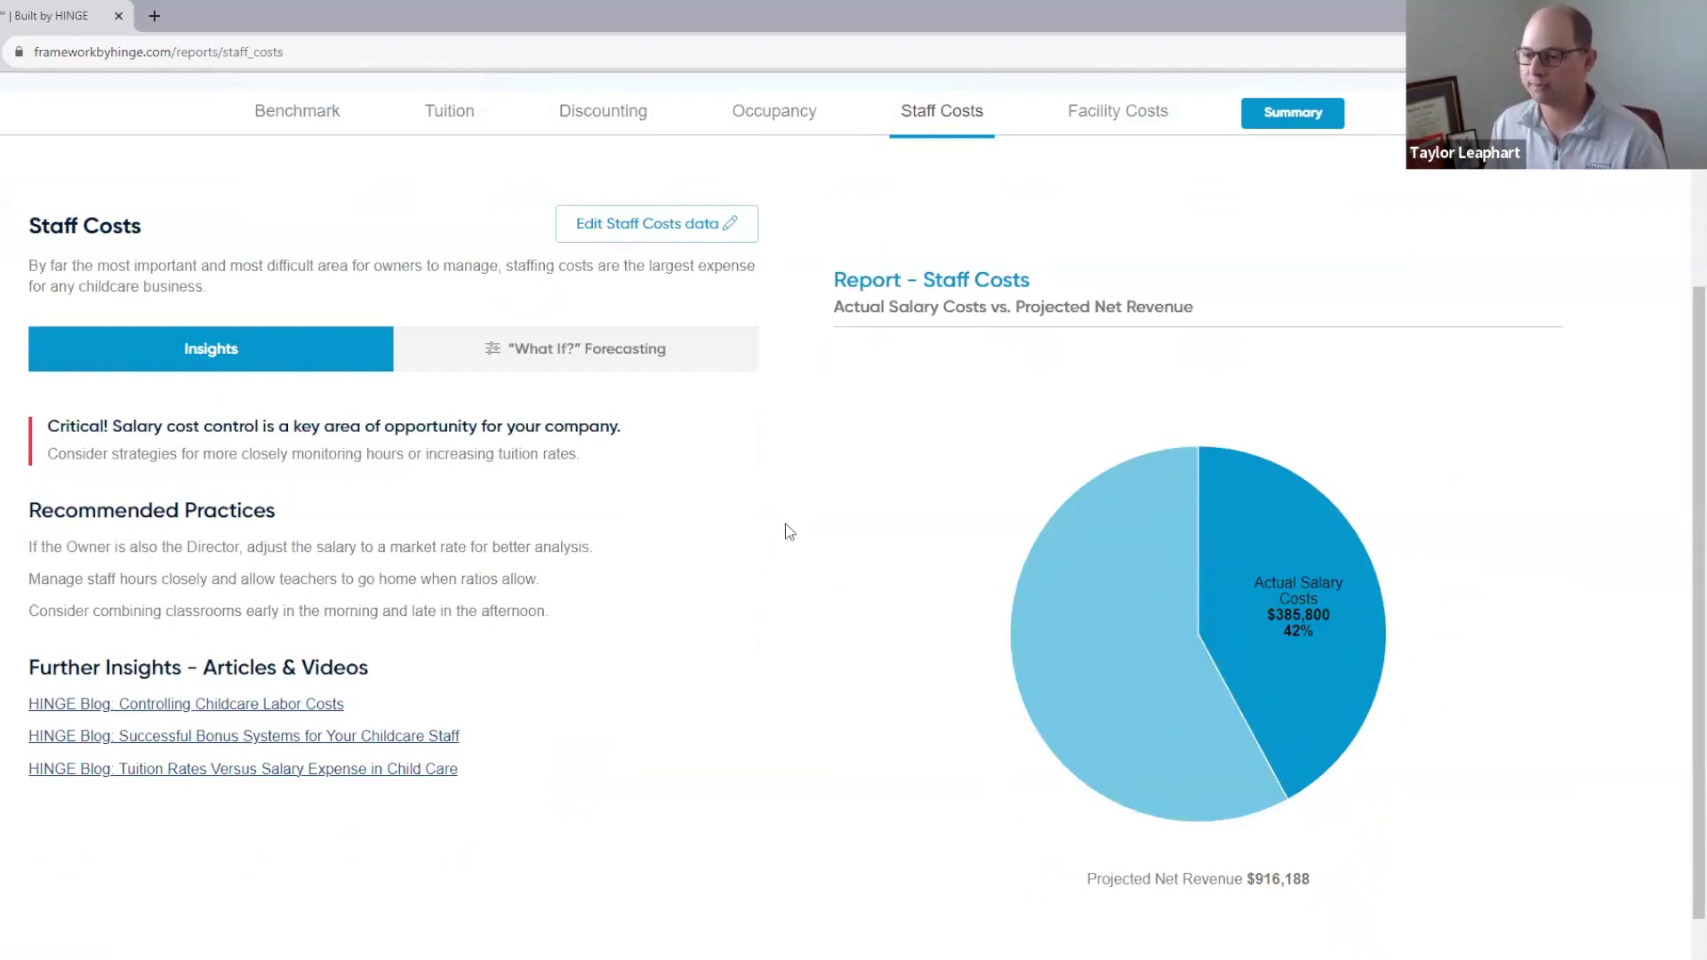
scroll(789, 532, up, 1)
click(783, 528)
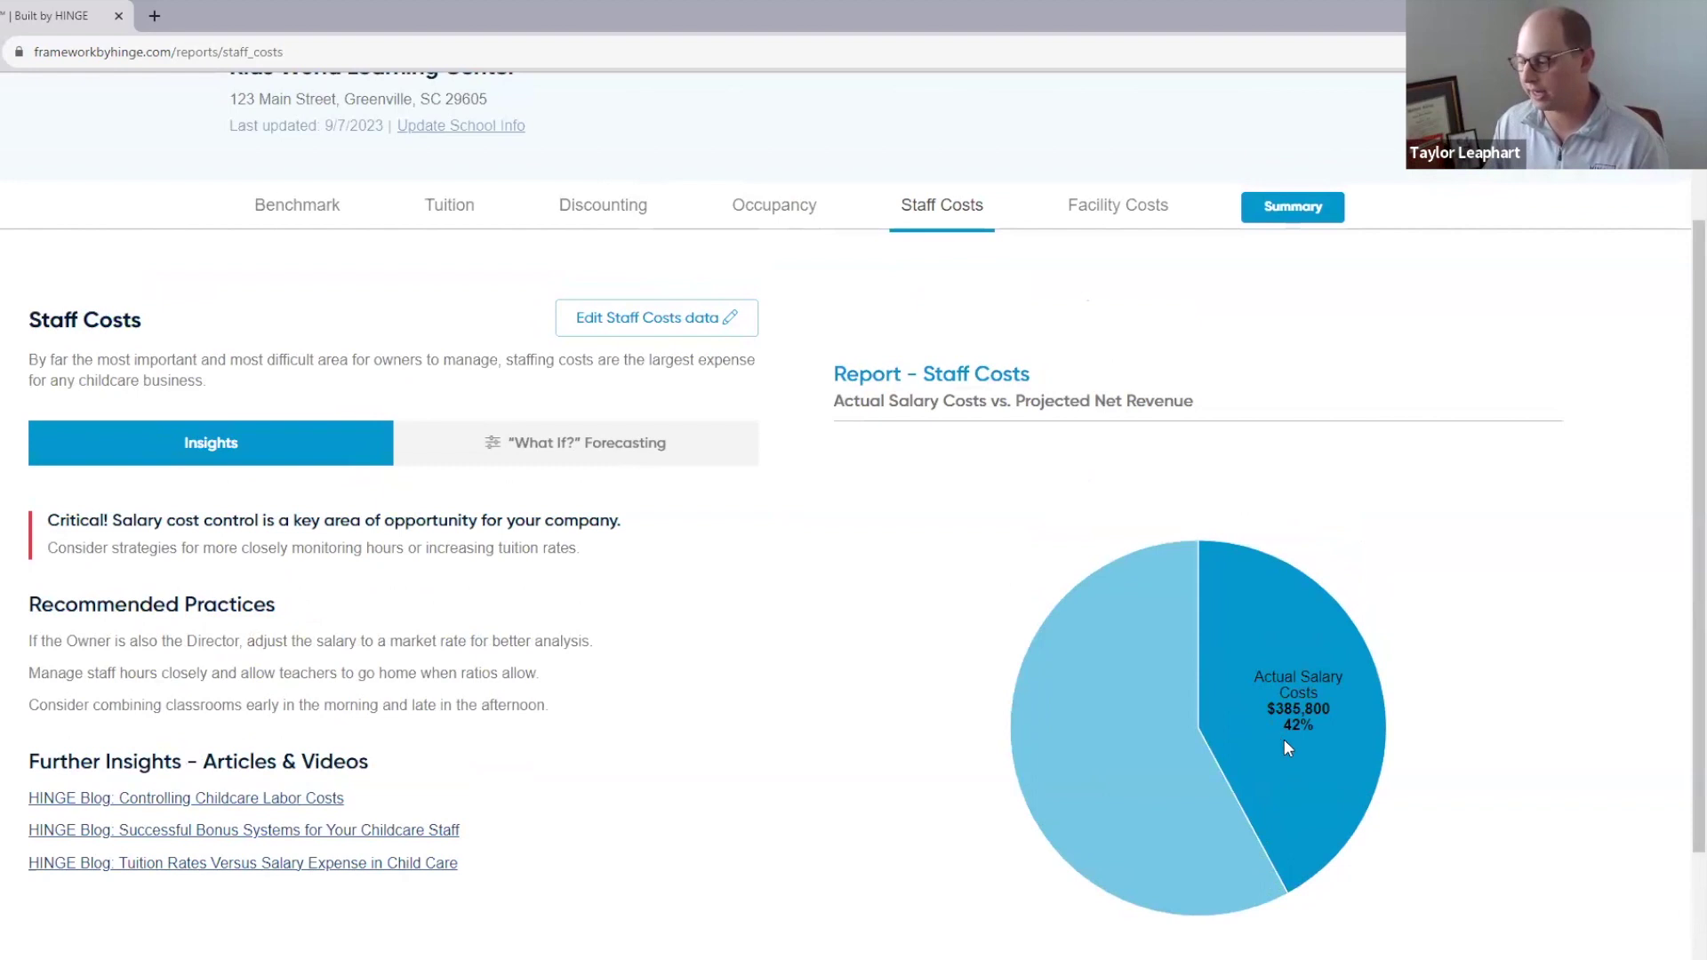
scroll(1293, 739, down, 1)
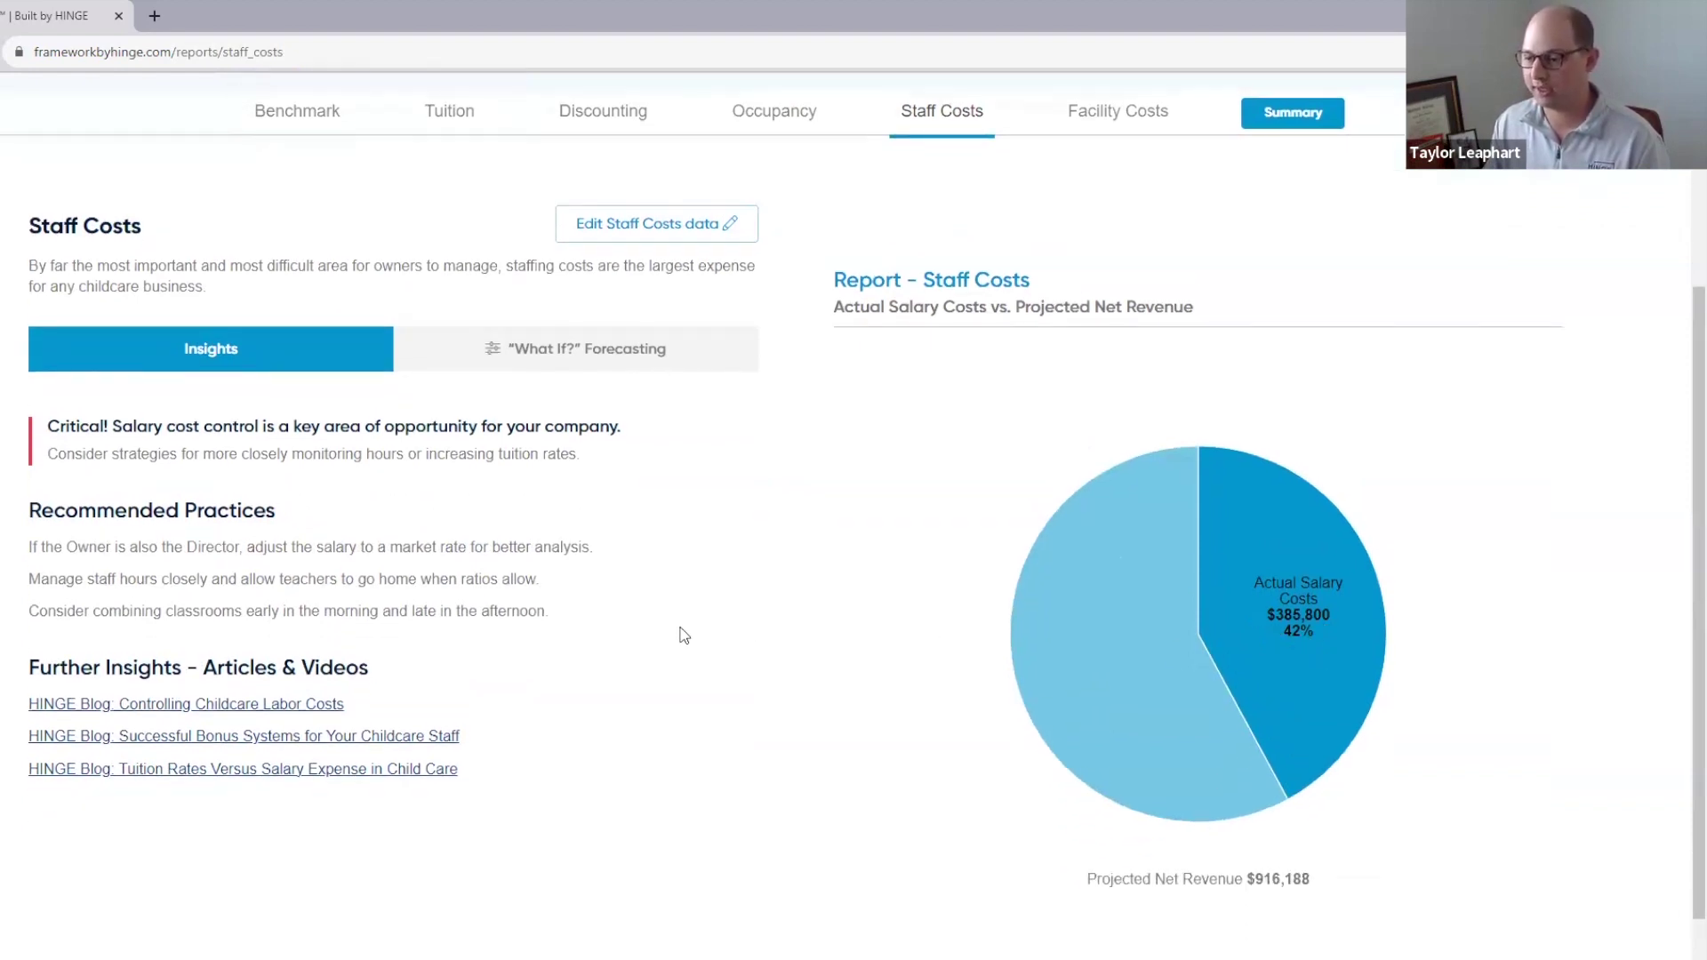
Step: Switch the Staff Costs analysis to "What If?" Forecasting and forecast a 5% salary cost increase
click(585, 364)
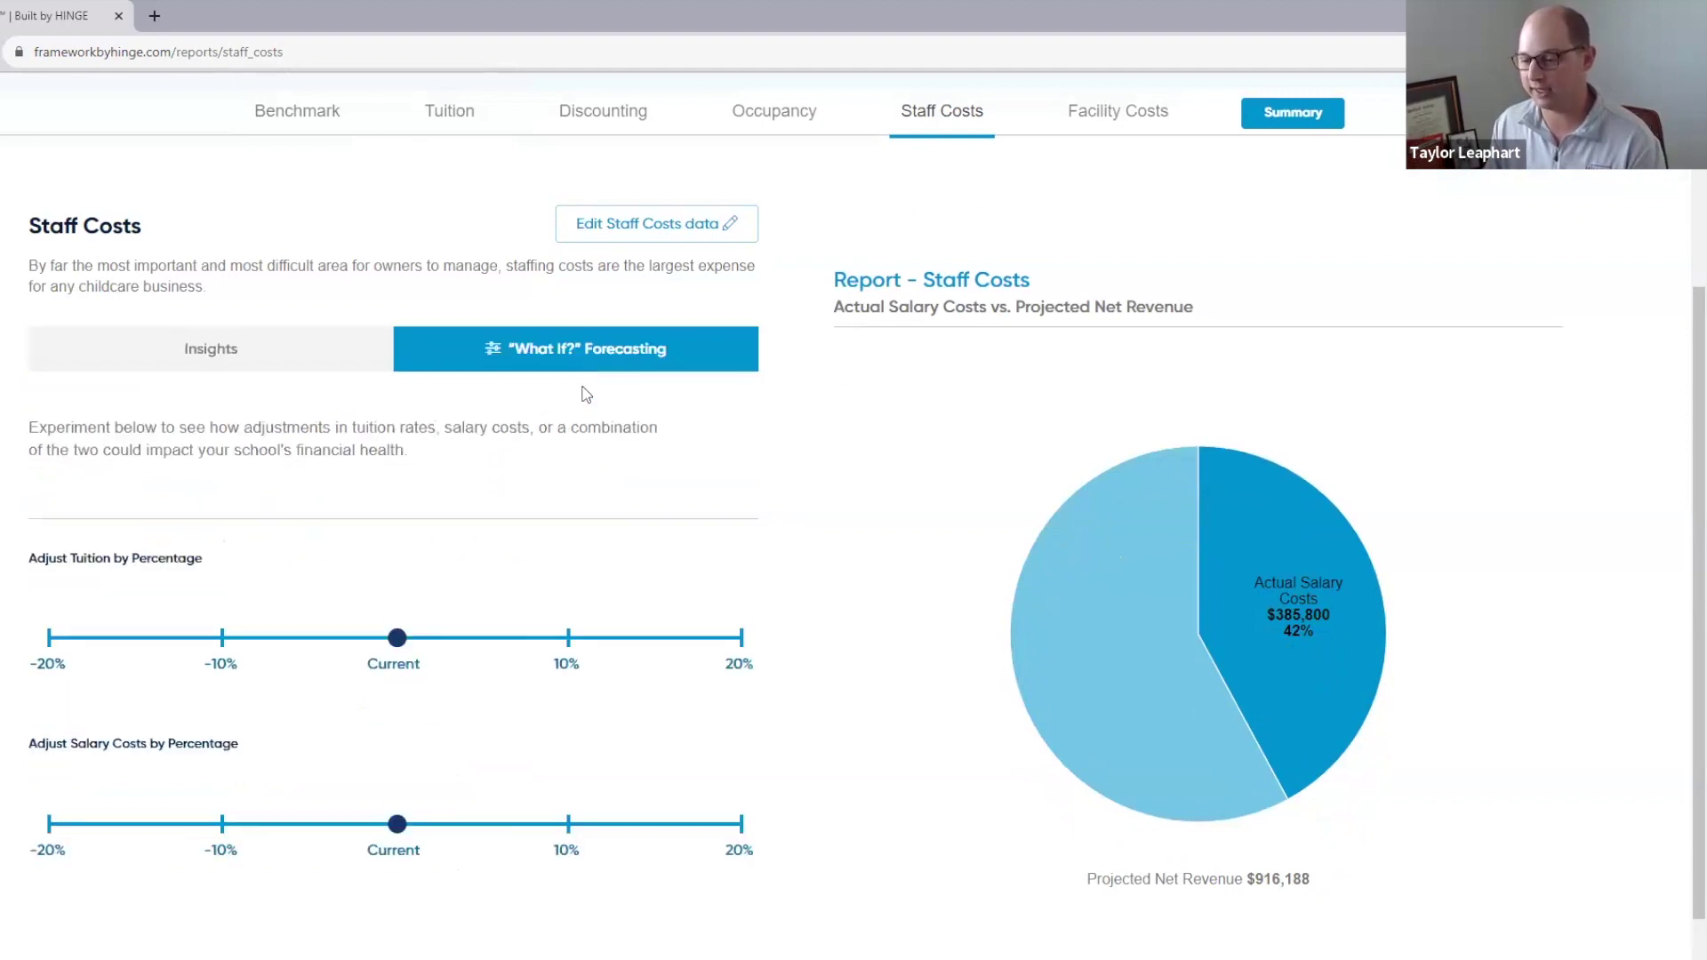
scroll(584, 394, down, 1)
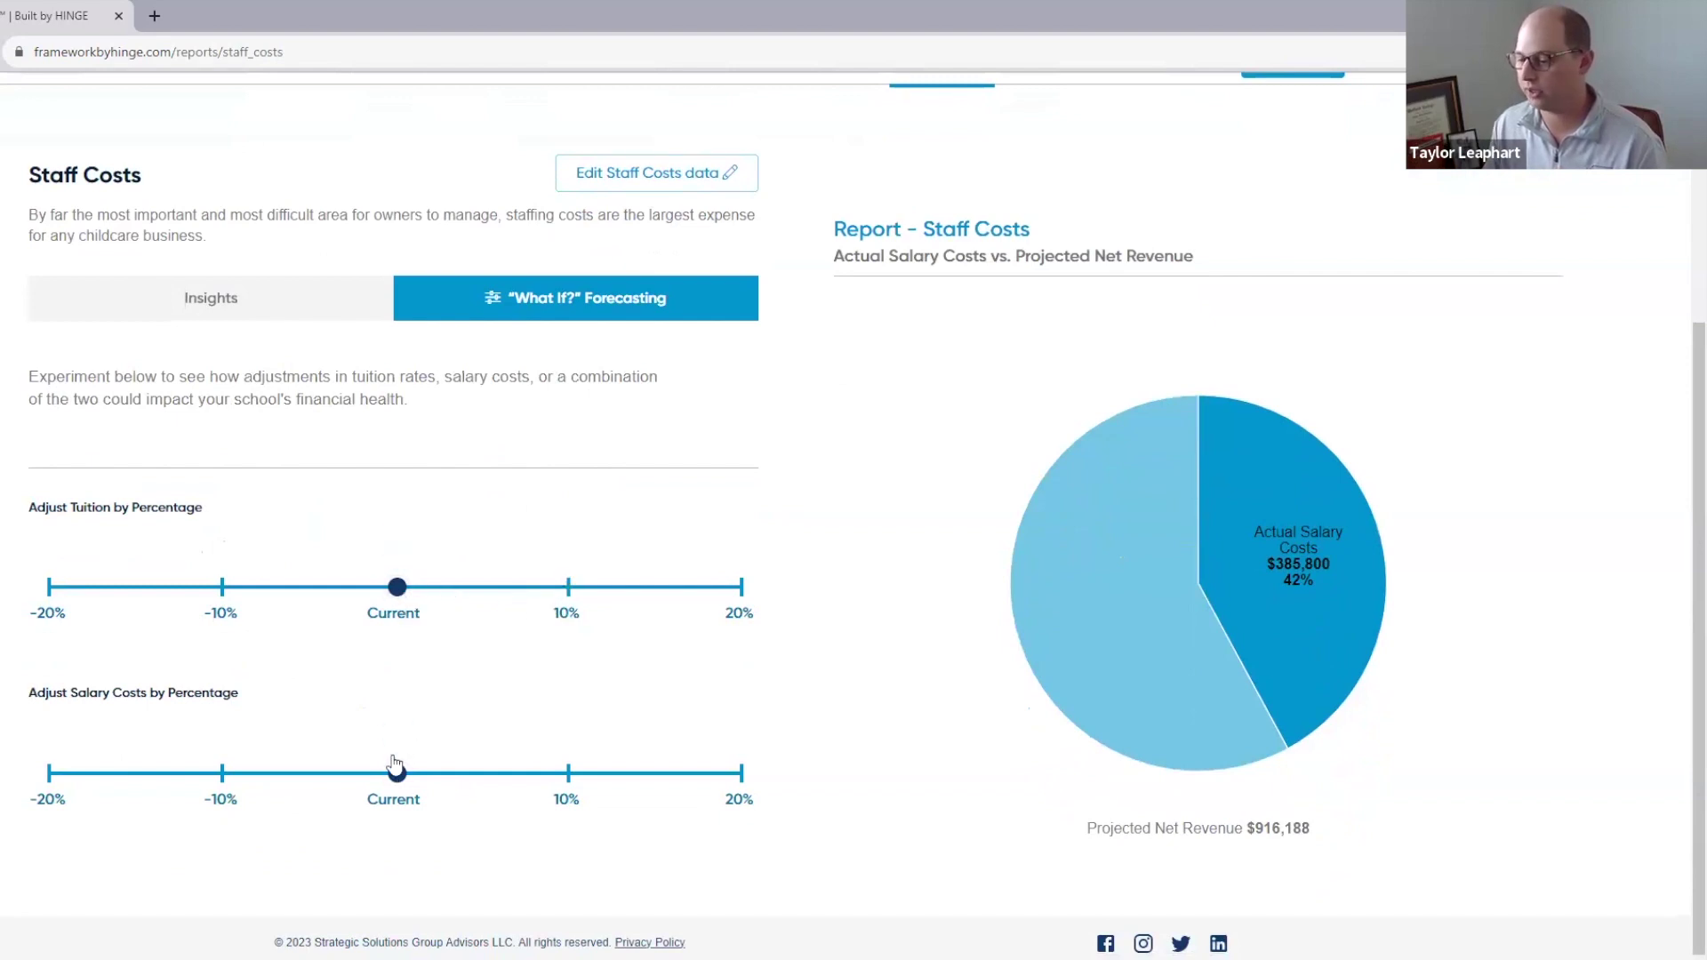
mouse_move(397, 767)
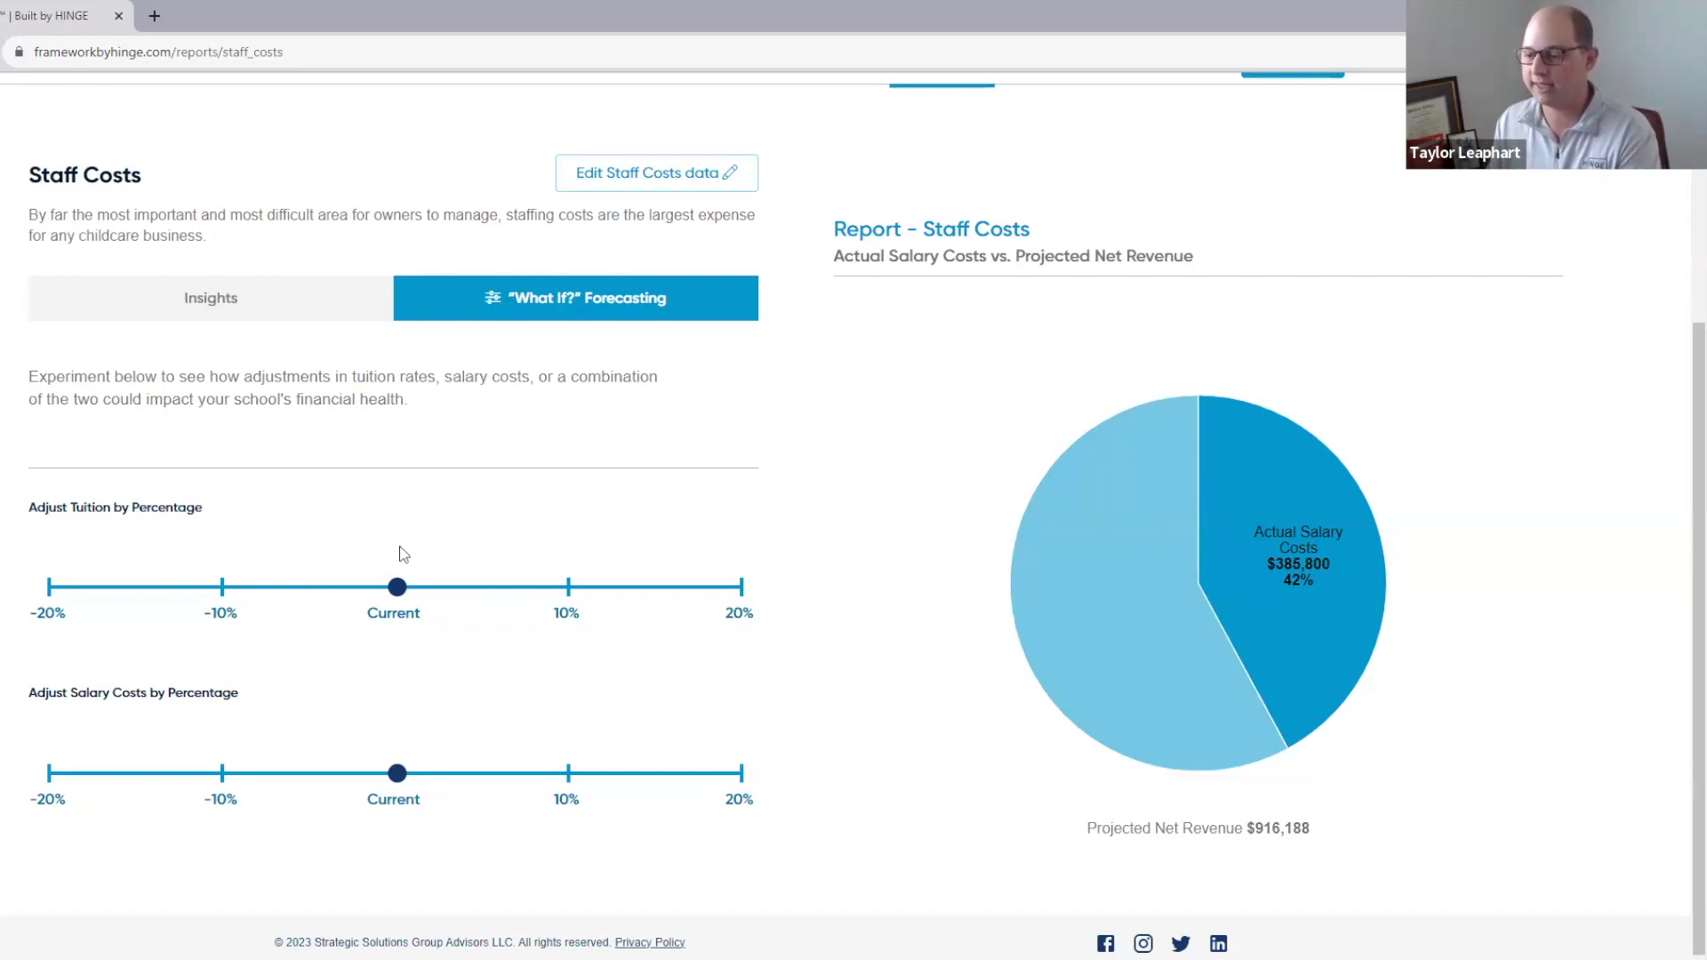
right_click(397, 777)
key(Escape)
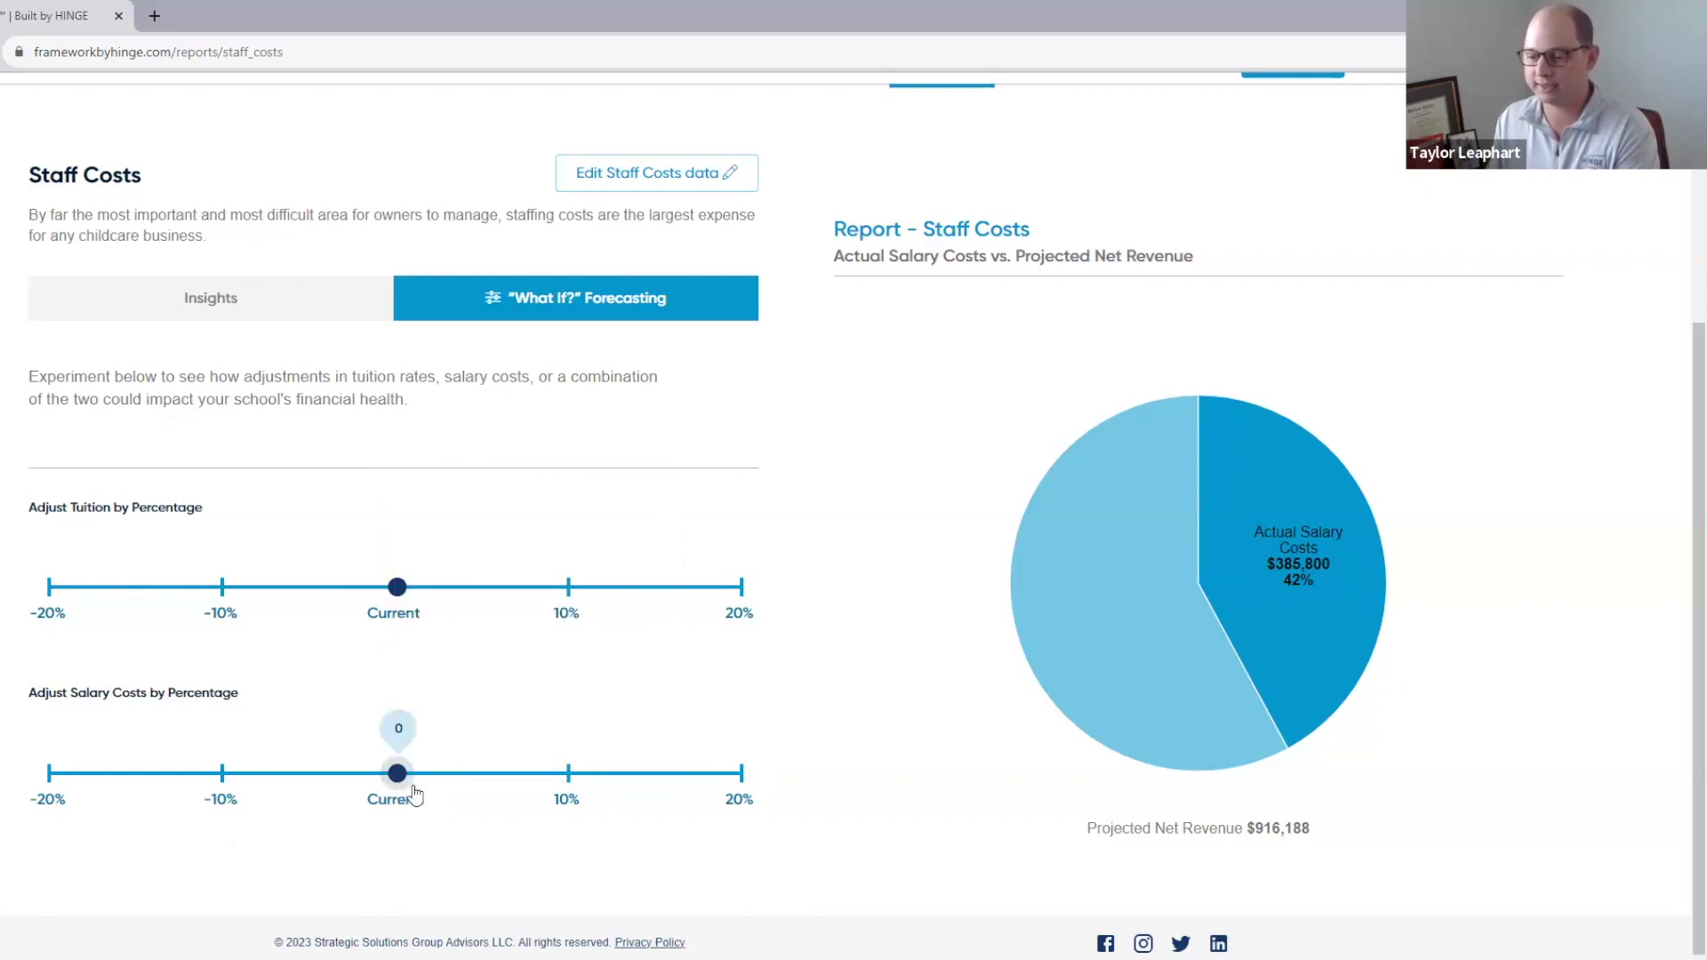
click(473, 779)
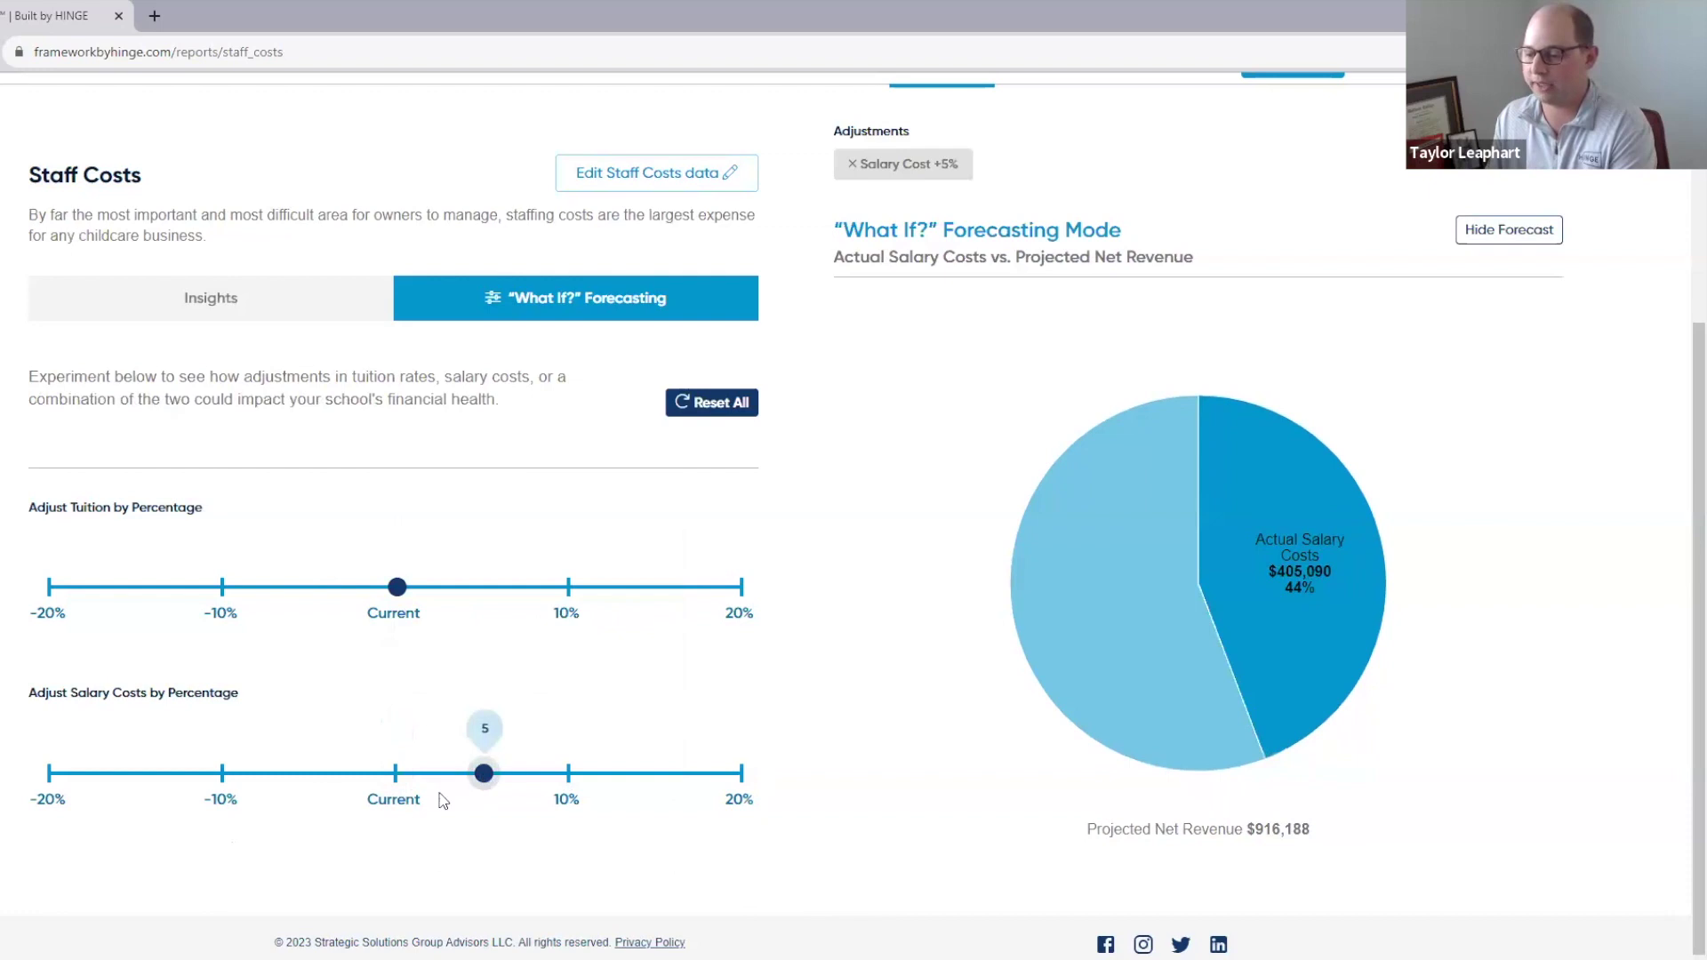
Step: Forecast a 10% salary cost increase combined with a 5% tuition increase, comparing it with tuition kept at the current rate
click(570, 776)
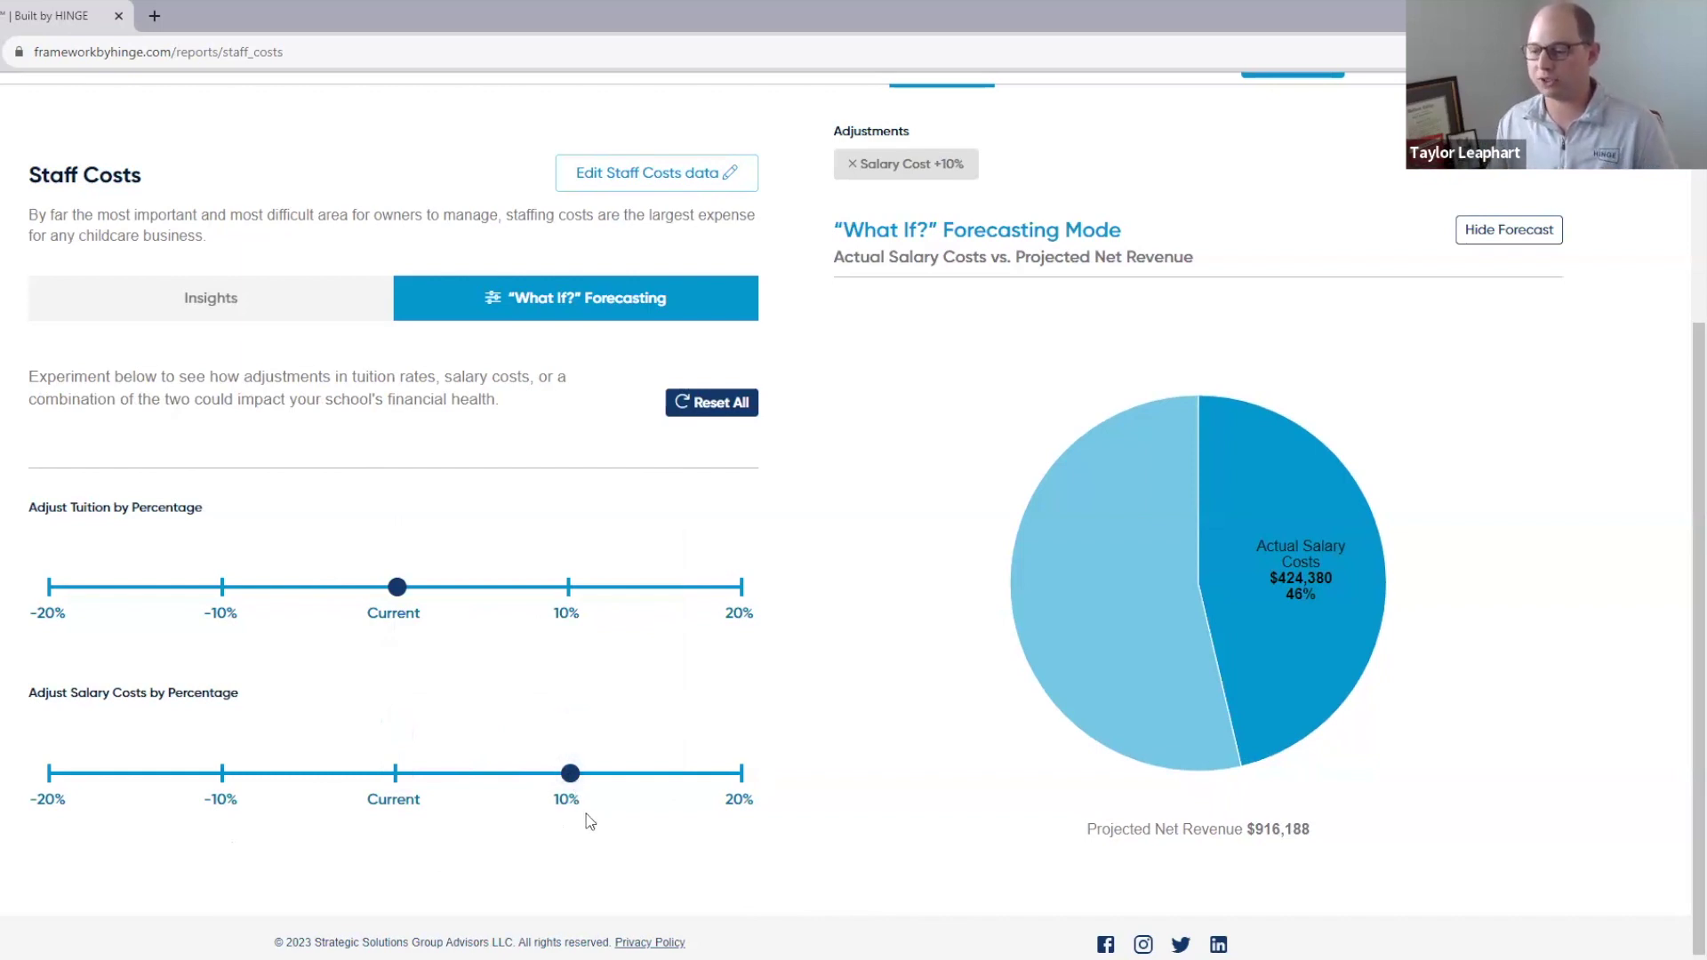
click(485, 593)
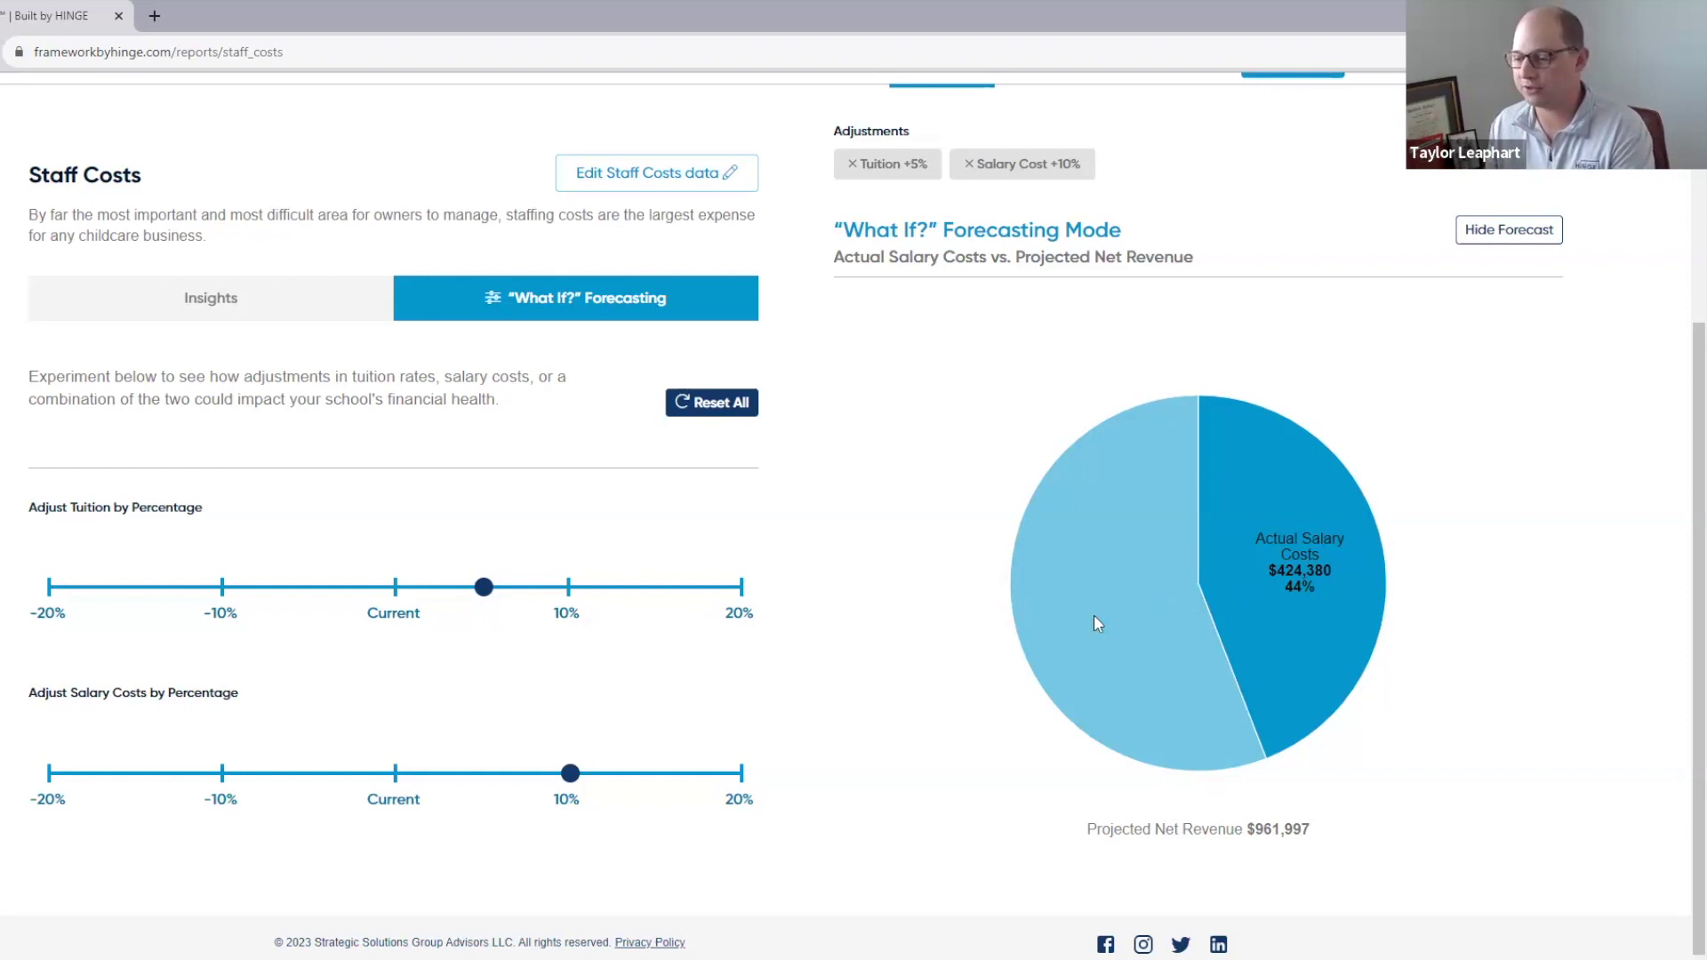
click(396, 589)
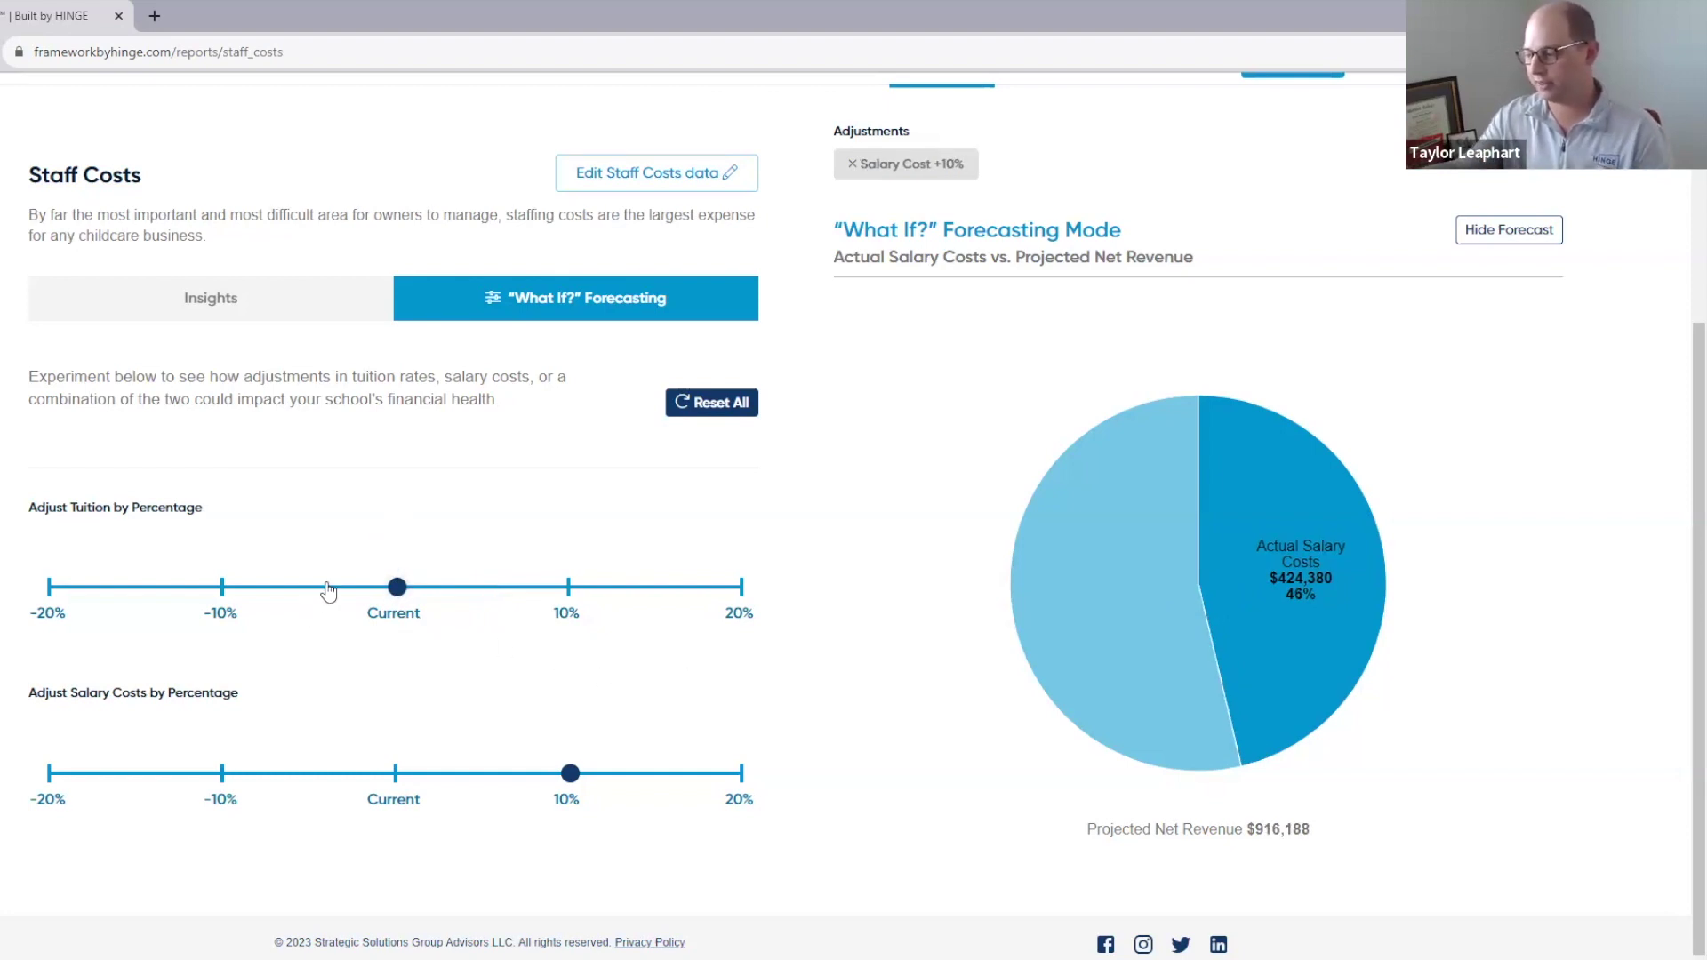
mouse_move(384, 594)
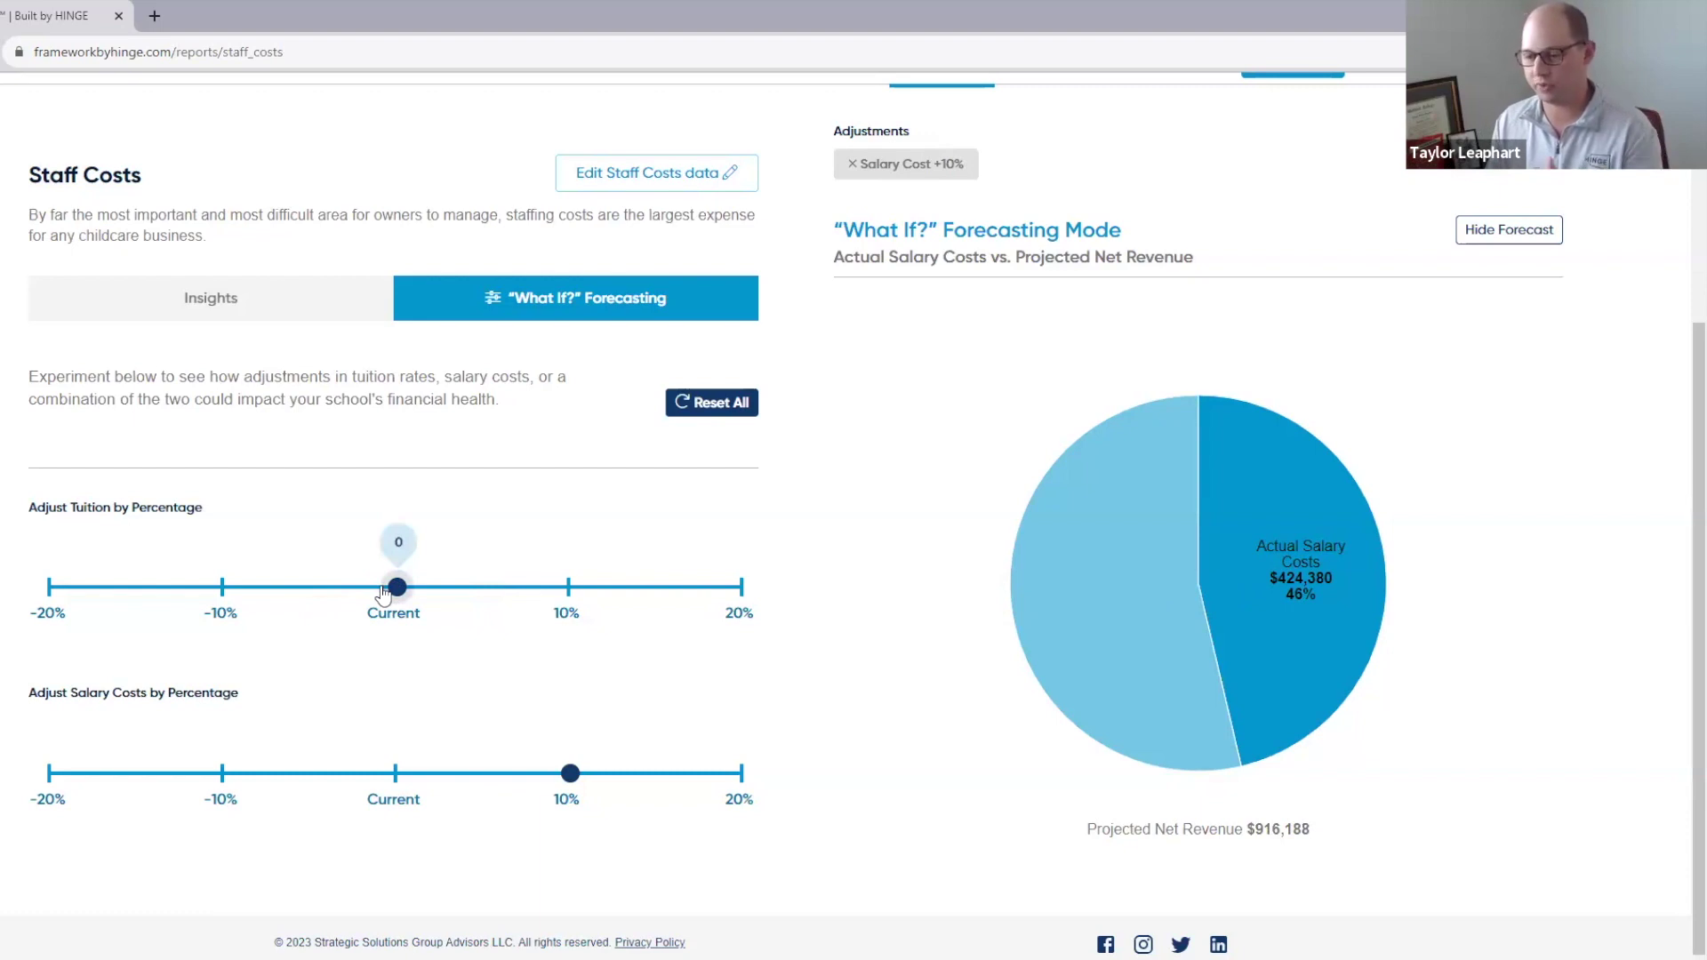
mouse_move(562, 795)
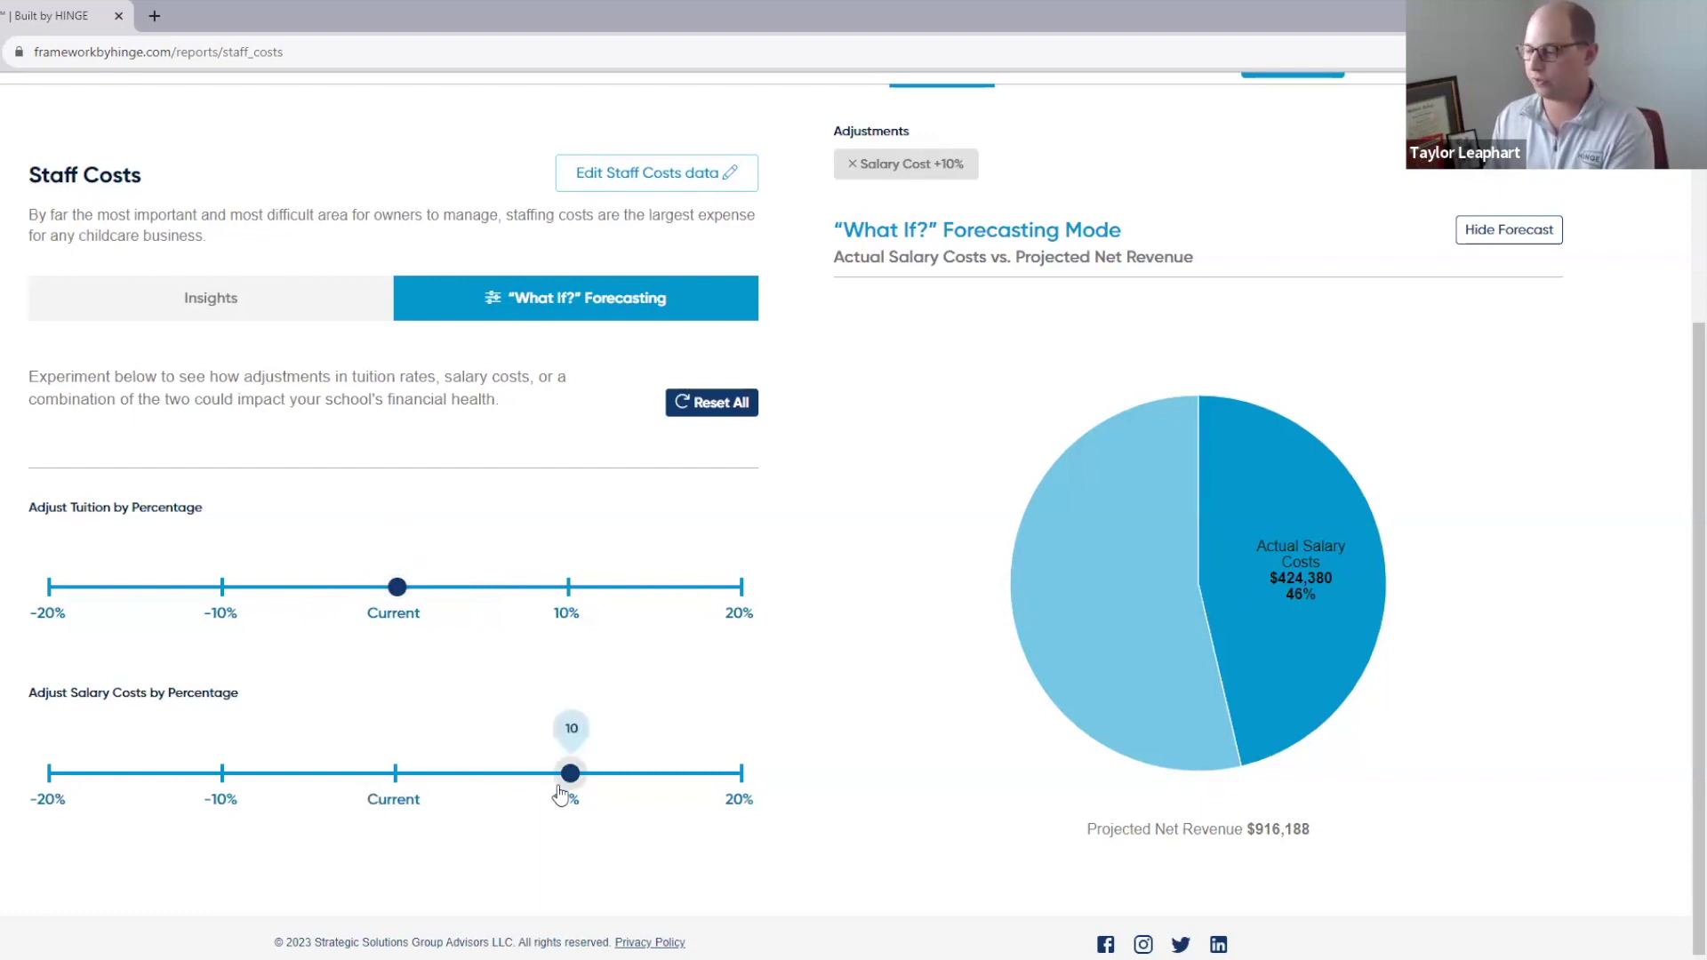
click(467, 589)
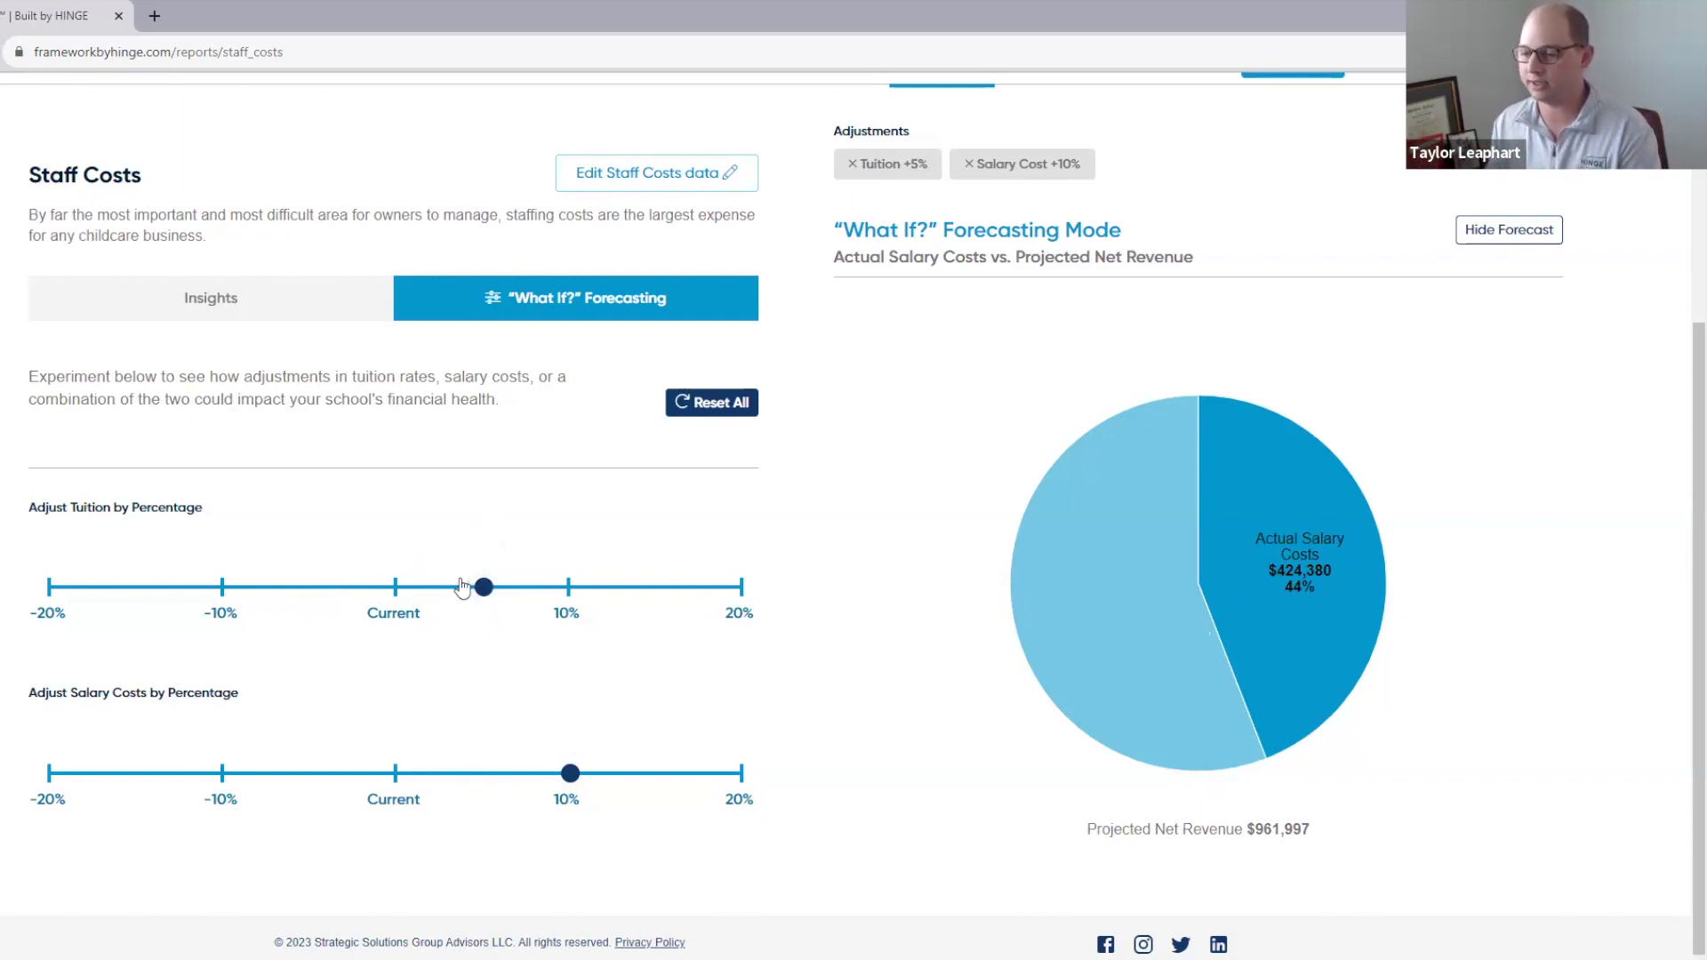
Step: Open the Facility Costs report and examine rent/mortgage costs against projected net revenue and the recommended cost per square foot
scroll(766, 627, up, 1)
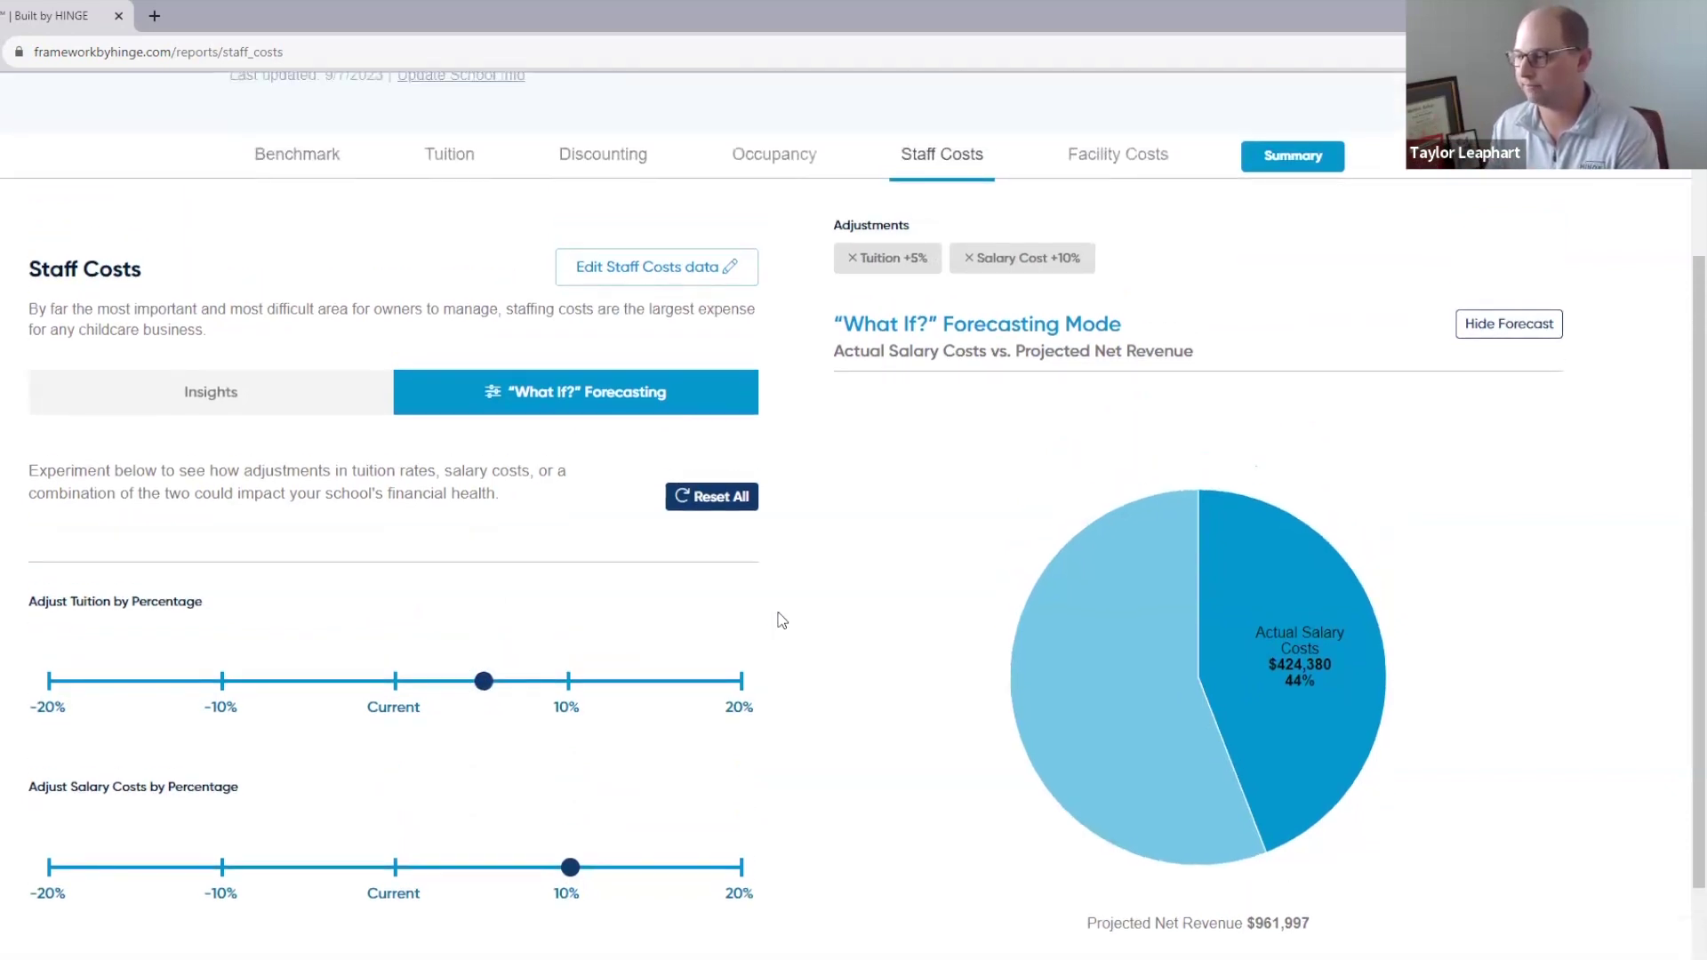
scroll(781, 621, up, 1)
click(1136, 250)
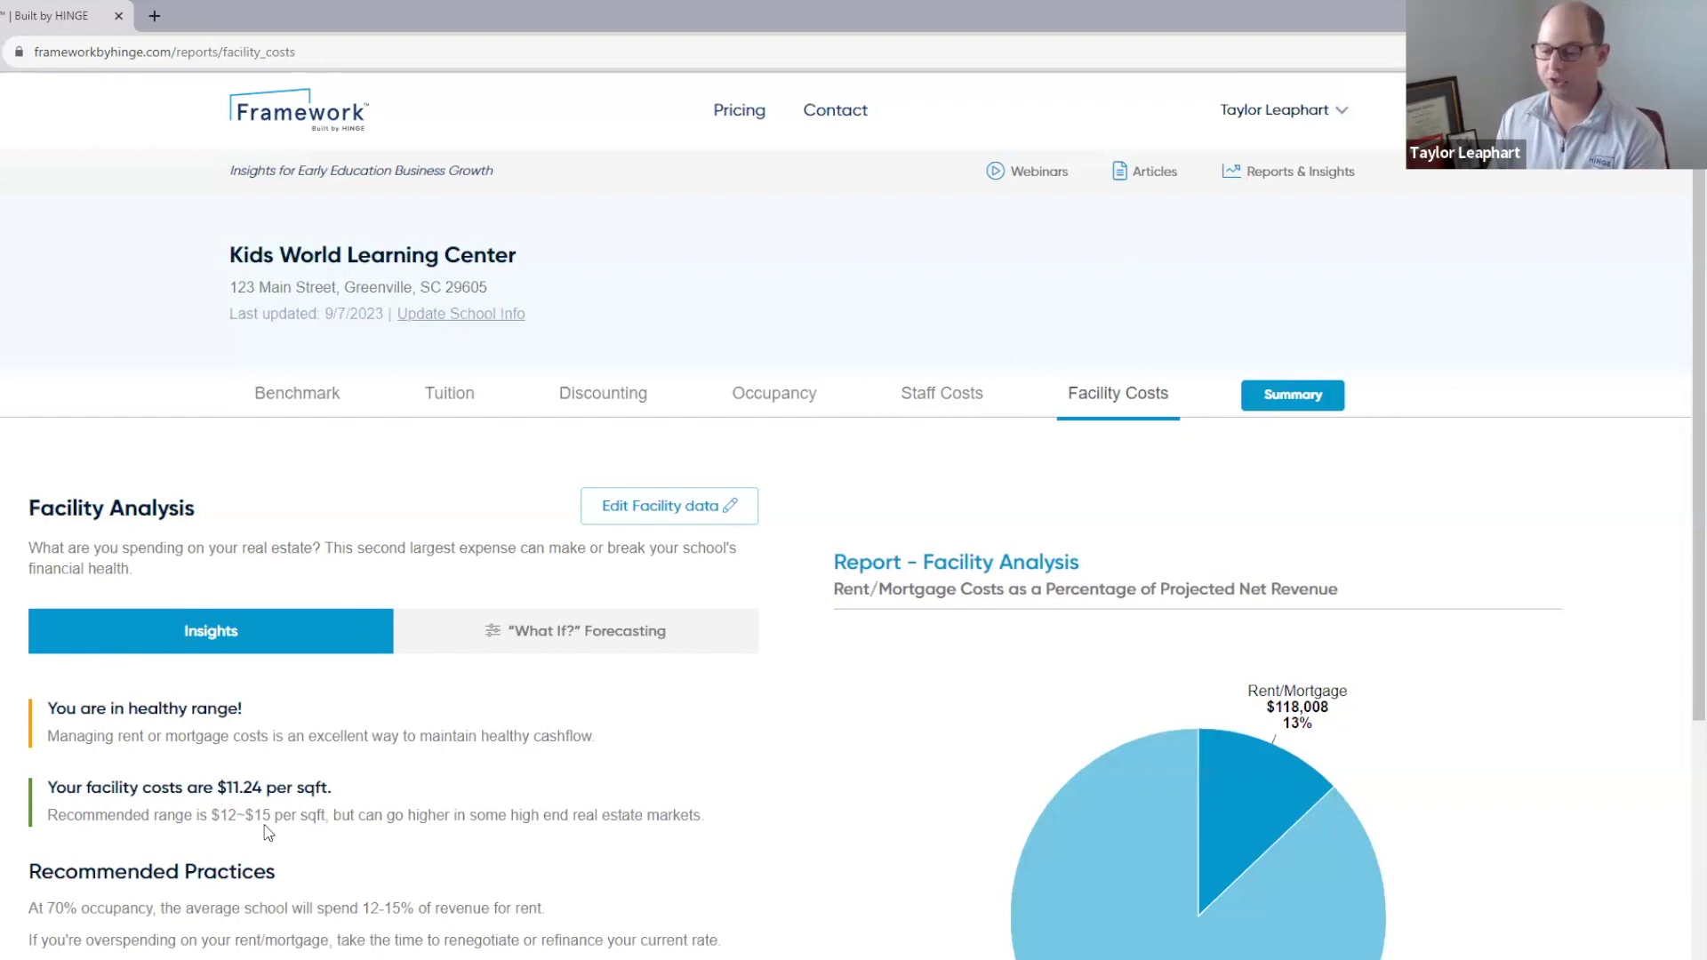
scroll(182, 823, down, 1)
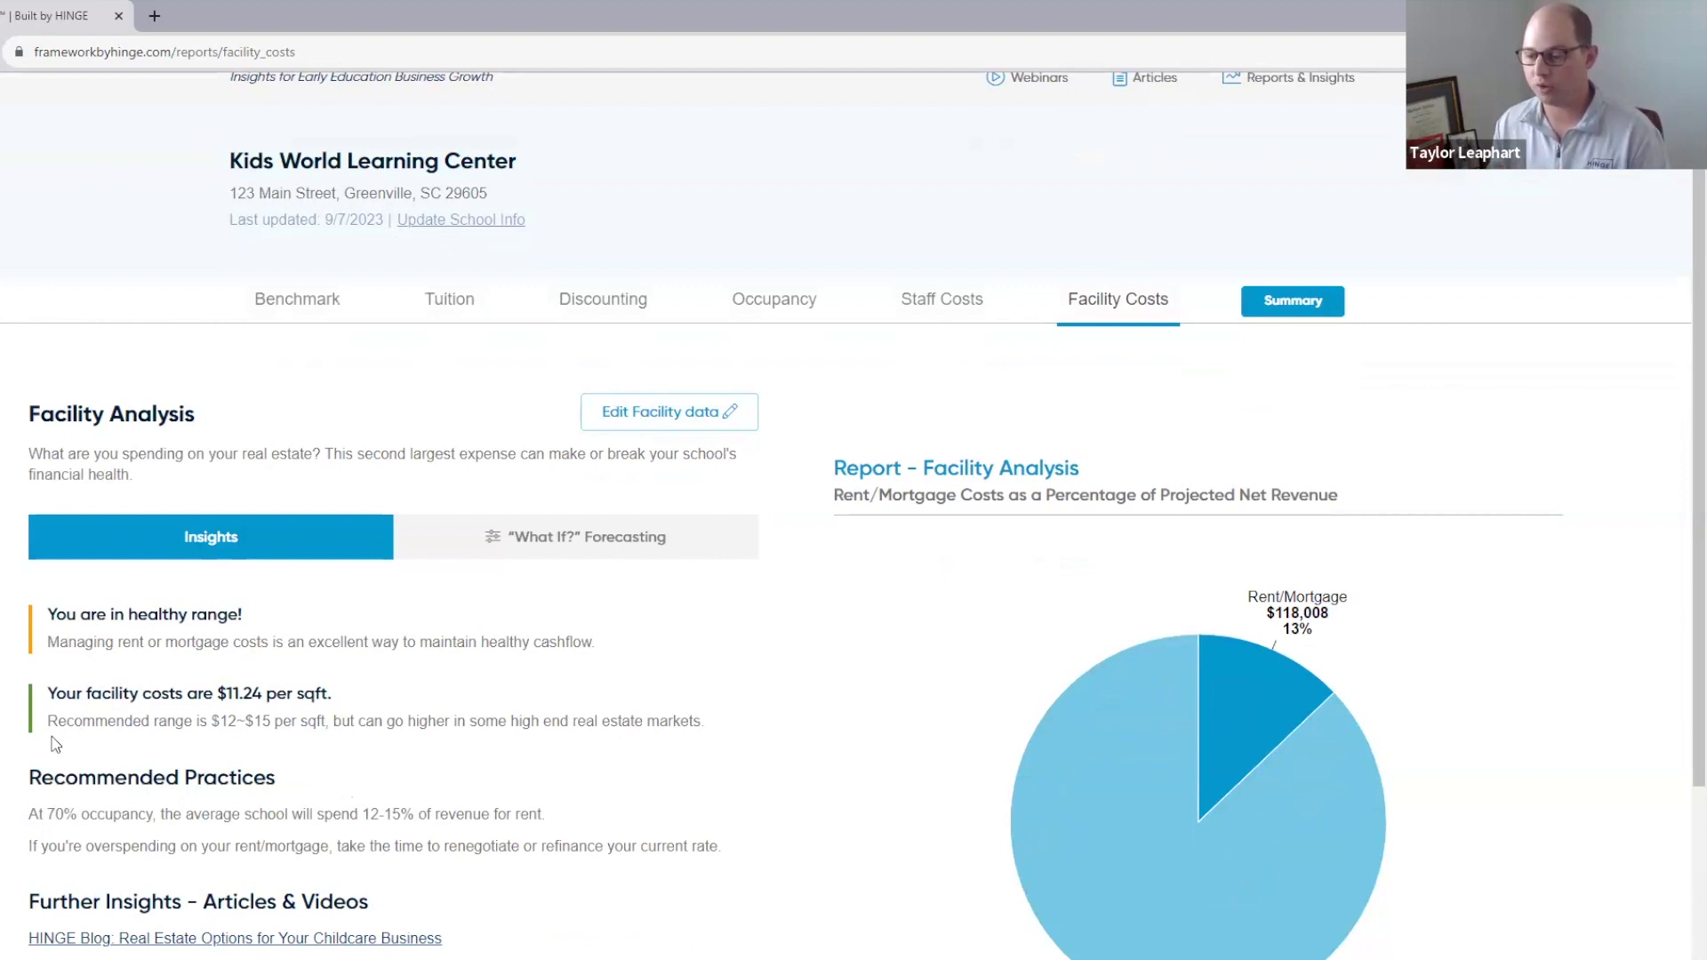
scroll(16, 765, down, 2)
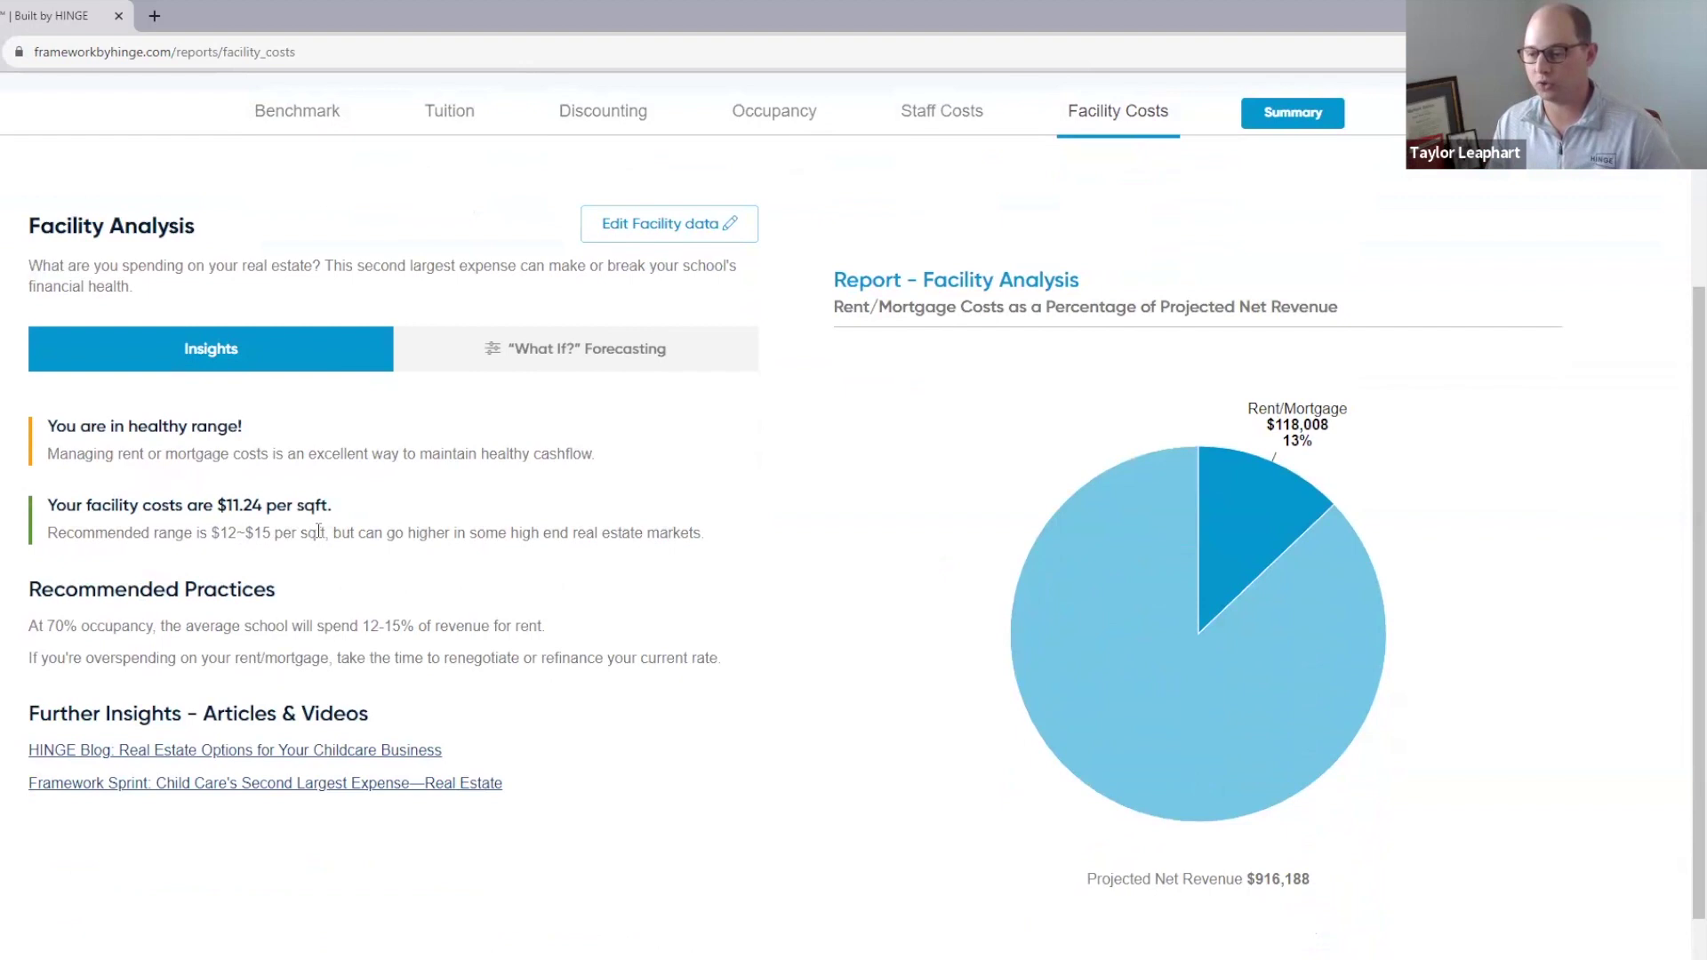
Step: View the rent/mortgage adjustment in the Facility Costs "What If?" Forecasting, and return to Insights to review the recommended practices and further articles
click(529, 364)
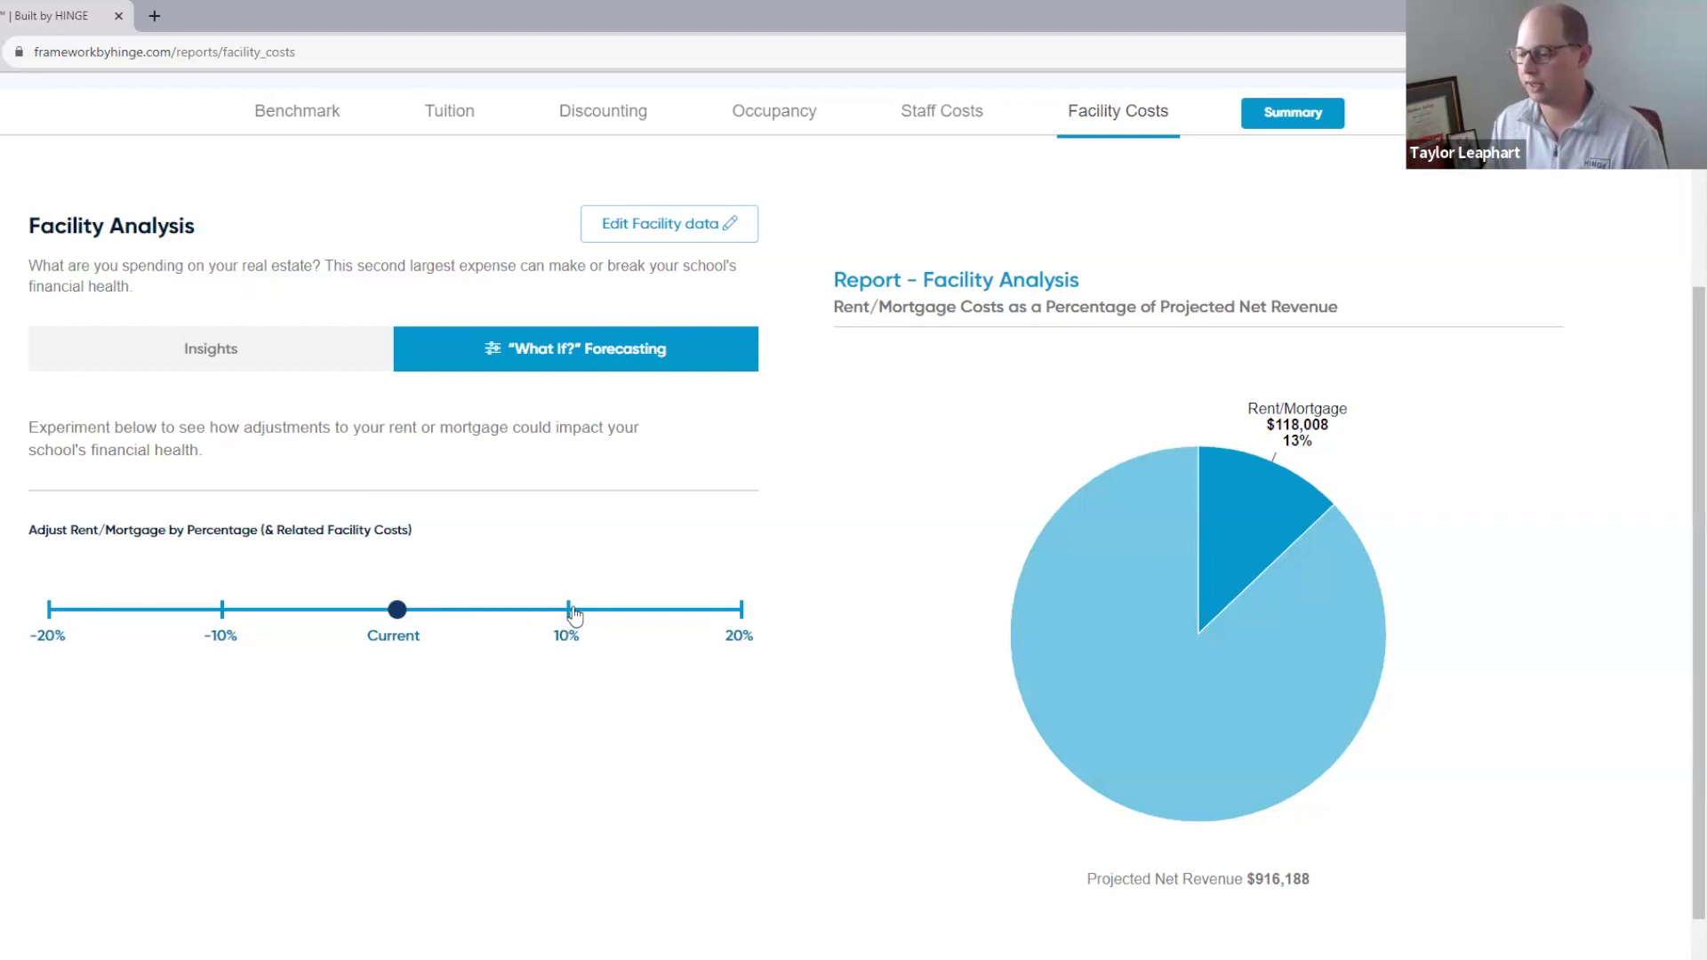
click(327, 360)
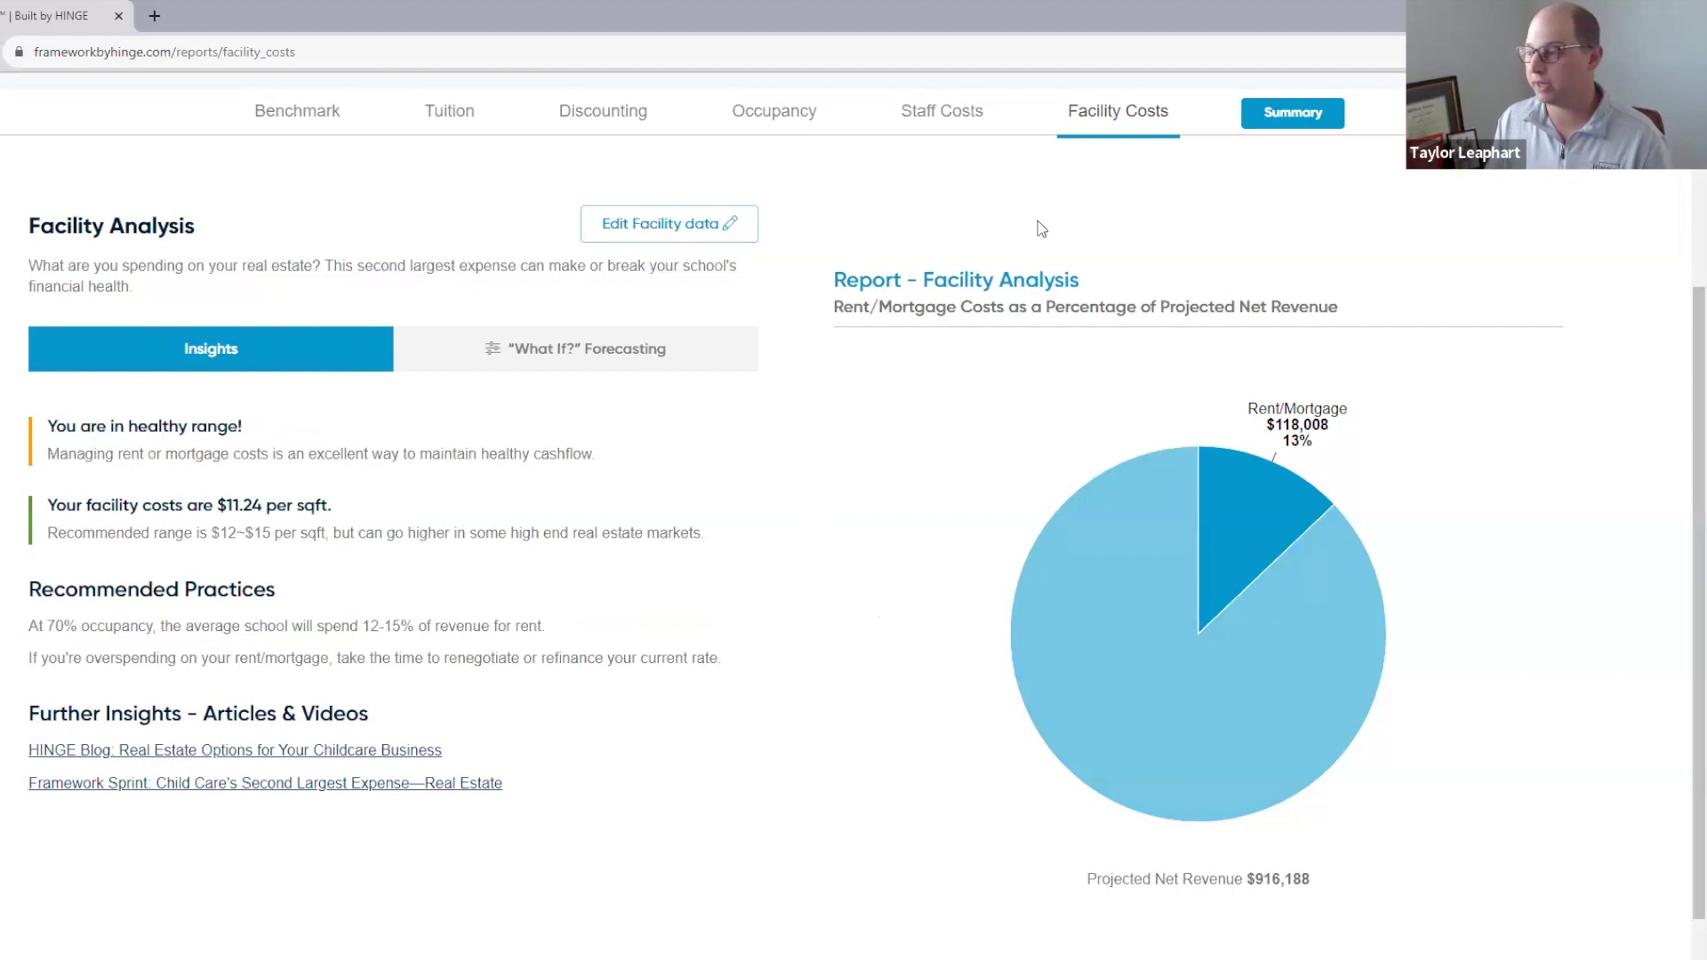
scroll(1038, 221, up, 3)
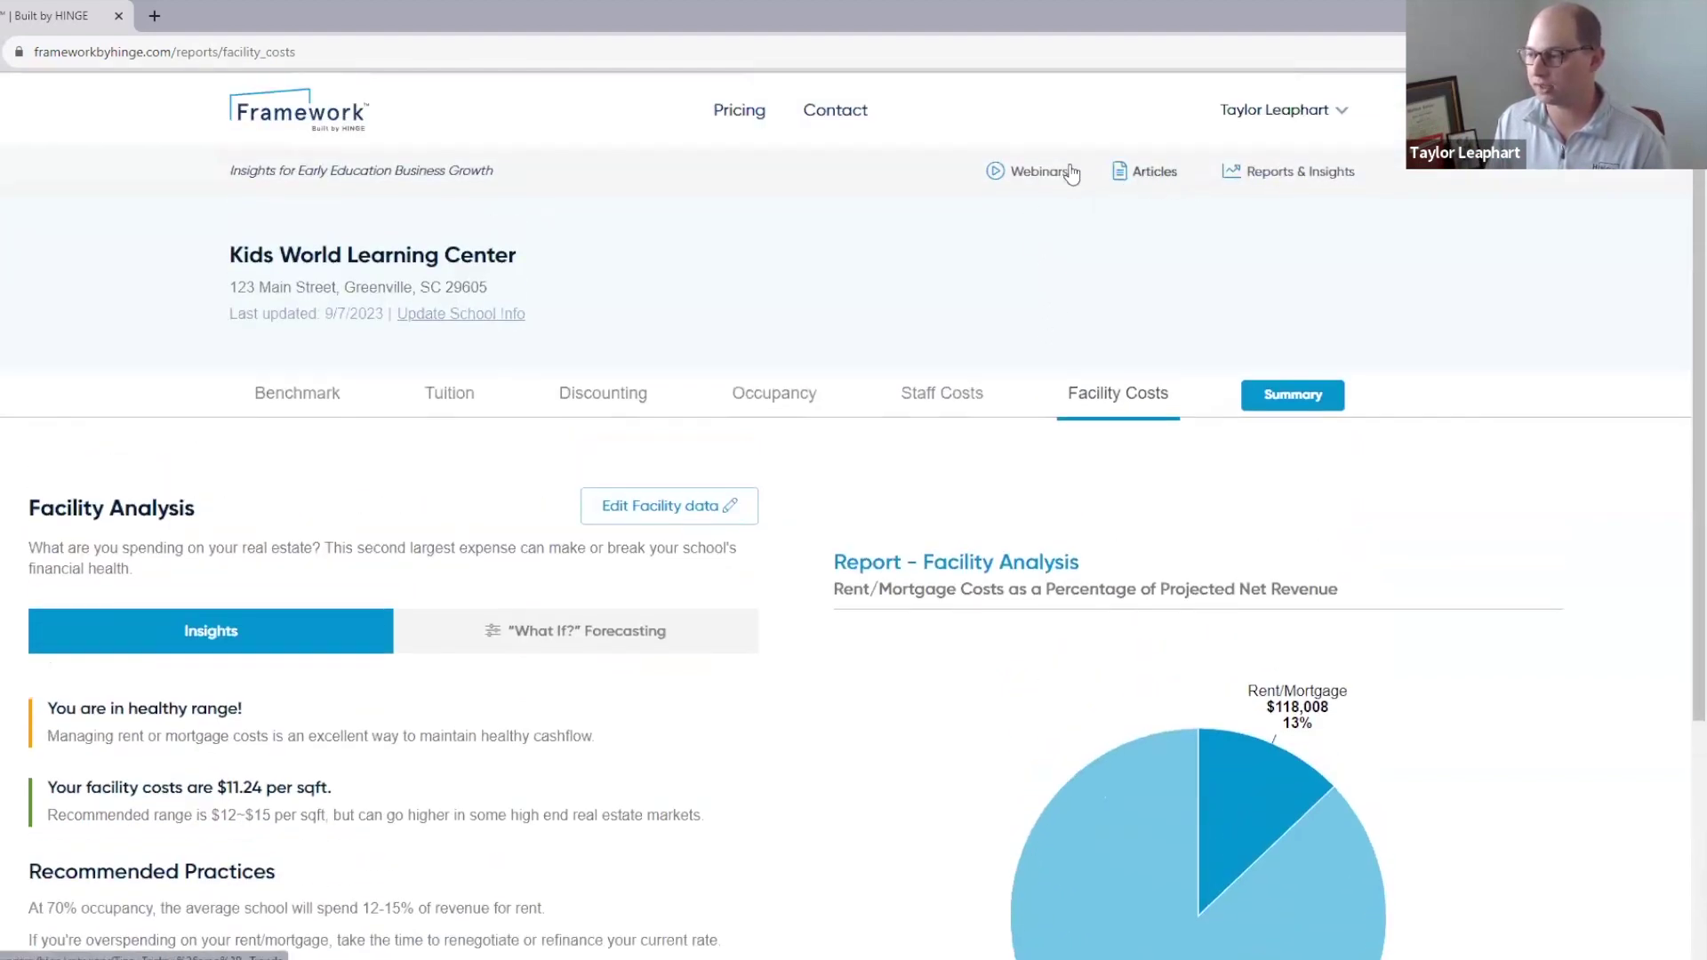
scroll(929, 285, down, 2)
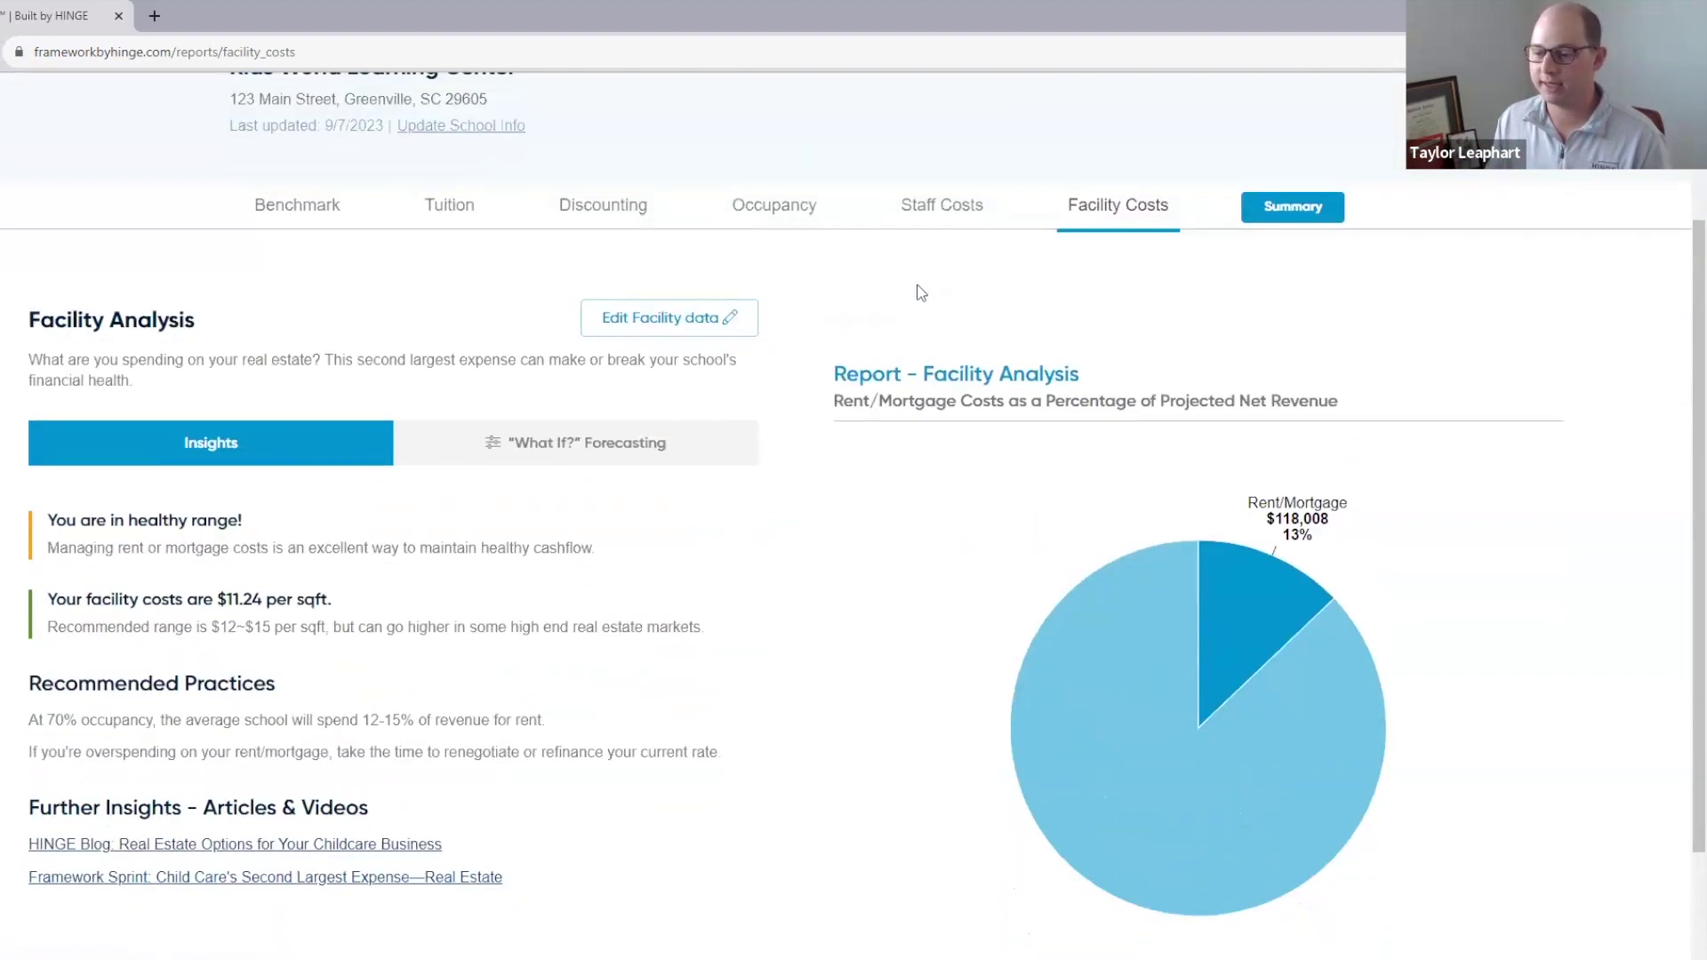
scroll(921, 293, down, 1)
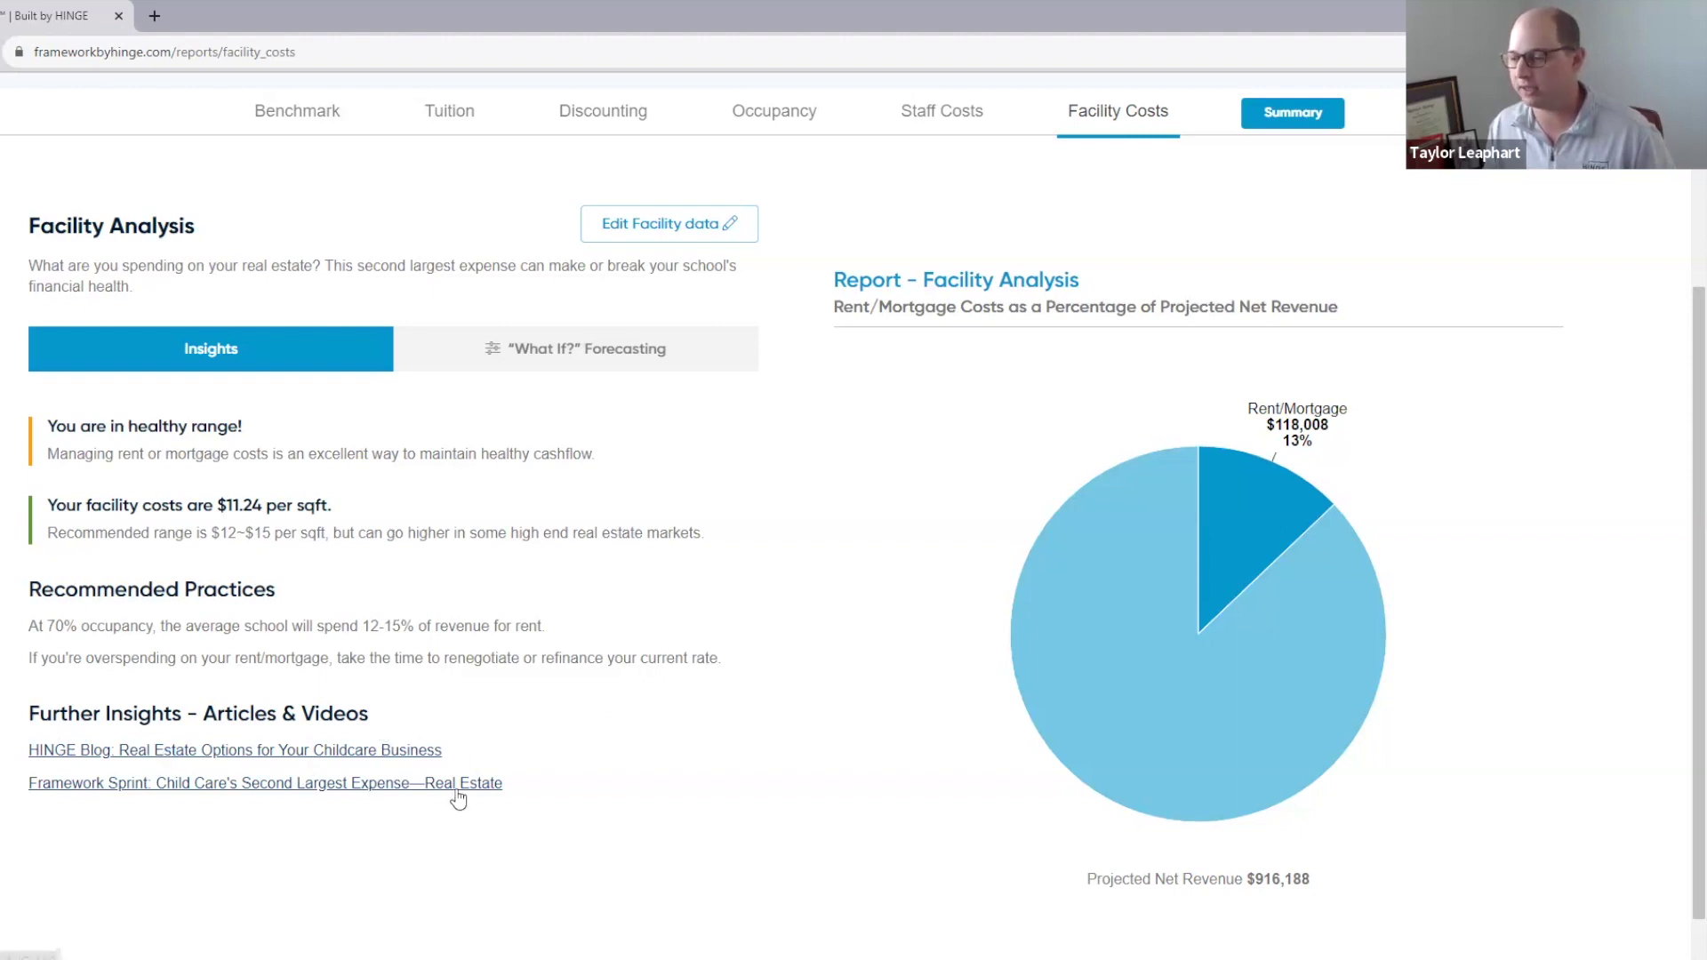
scroll(753, 181, up, 1)
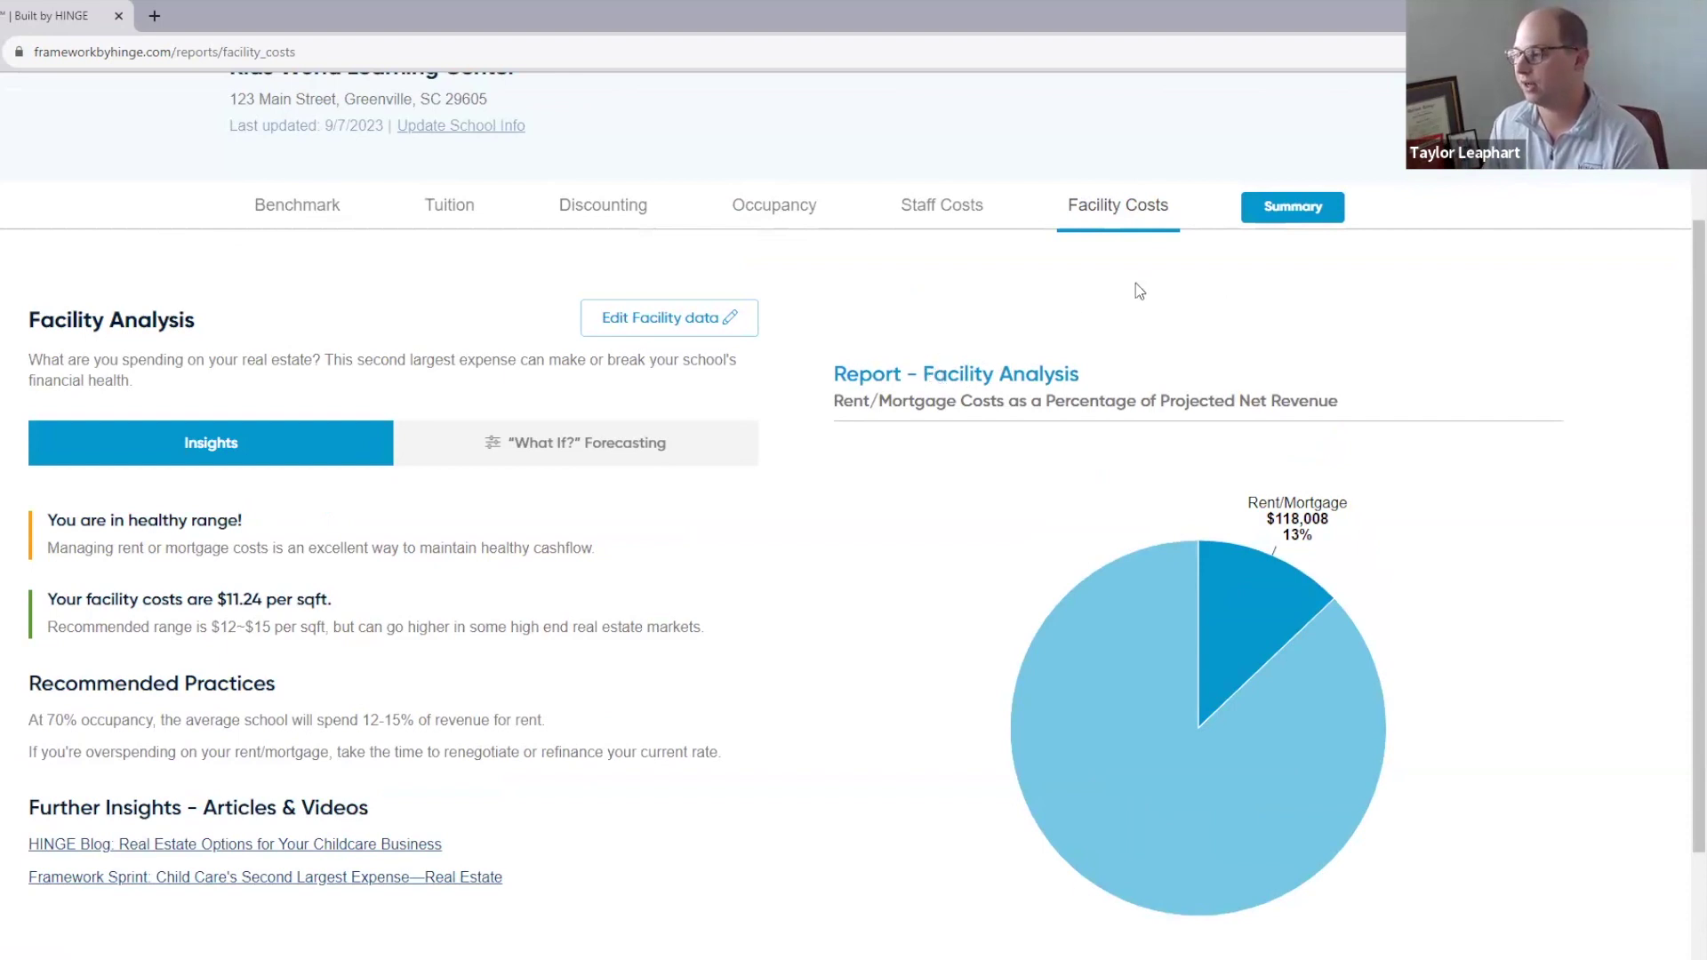
Step: Open the report Summary and review the findings for Tuition, Discounting, Occupancy, Staff Costs and Facility Costs
click(1295, 210)
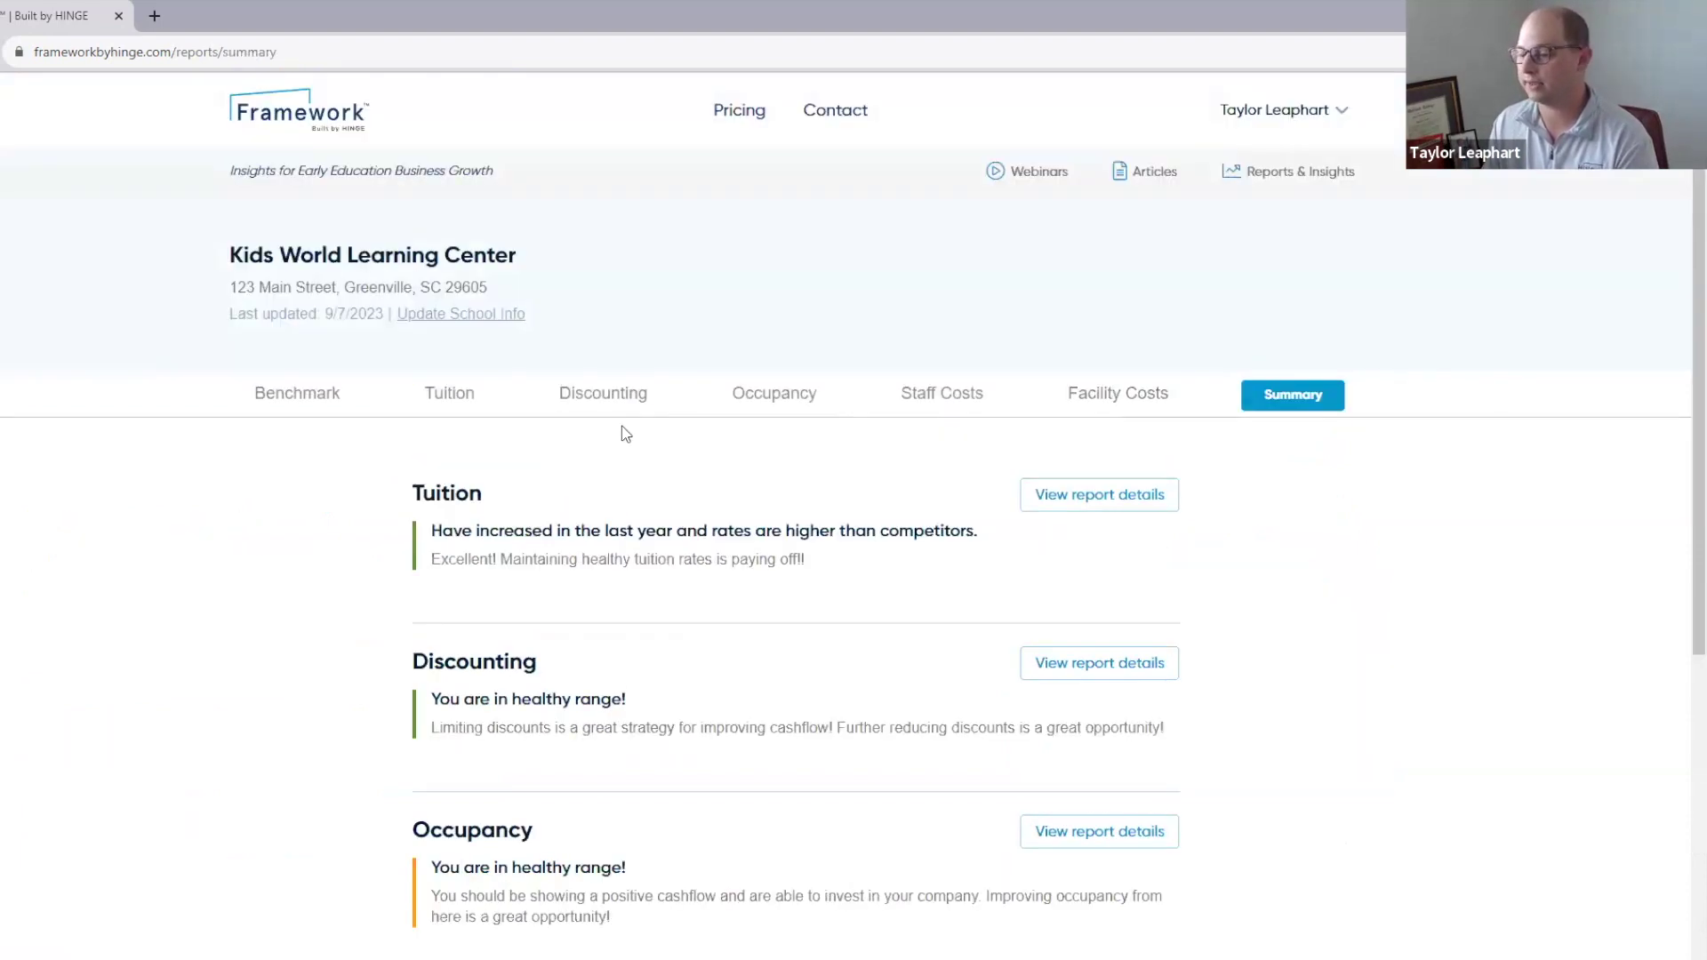
scroll(626, 433, down, 1)
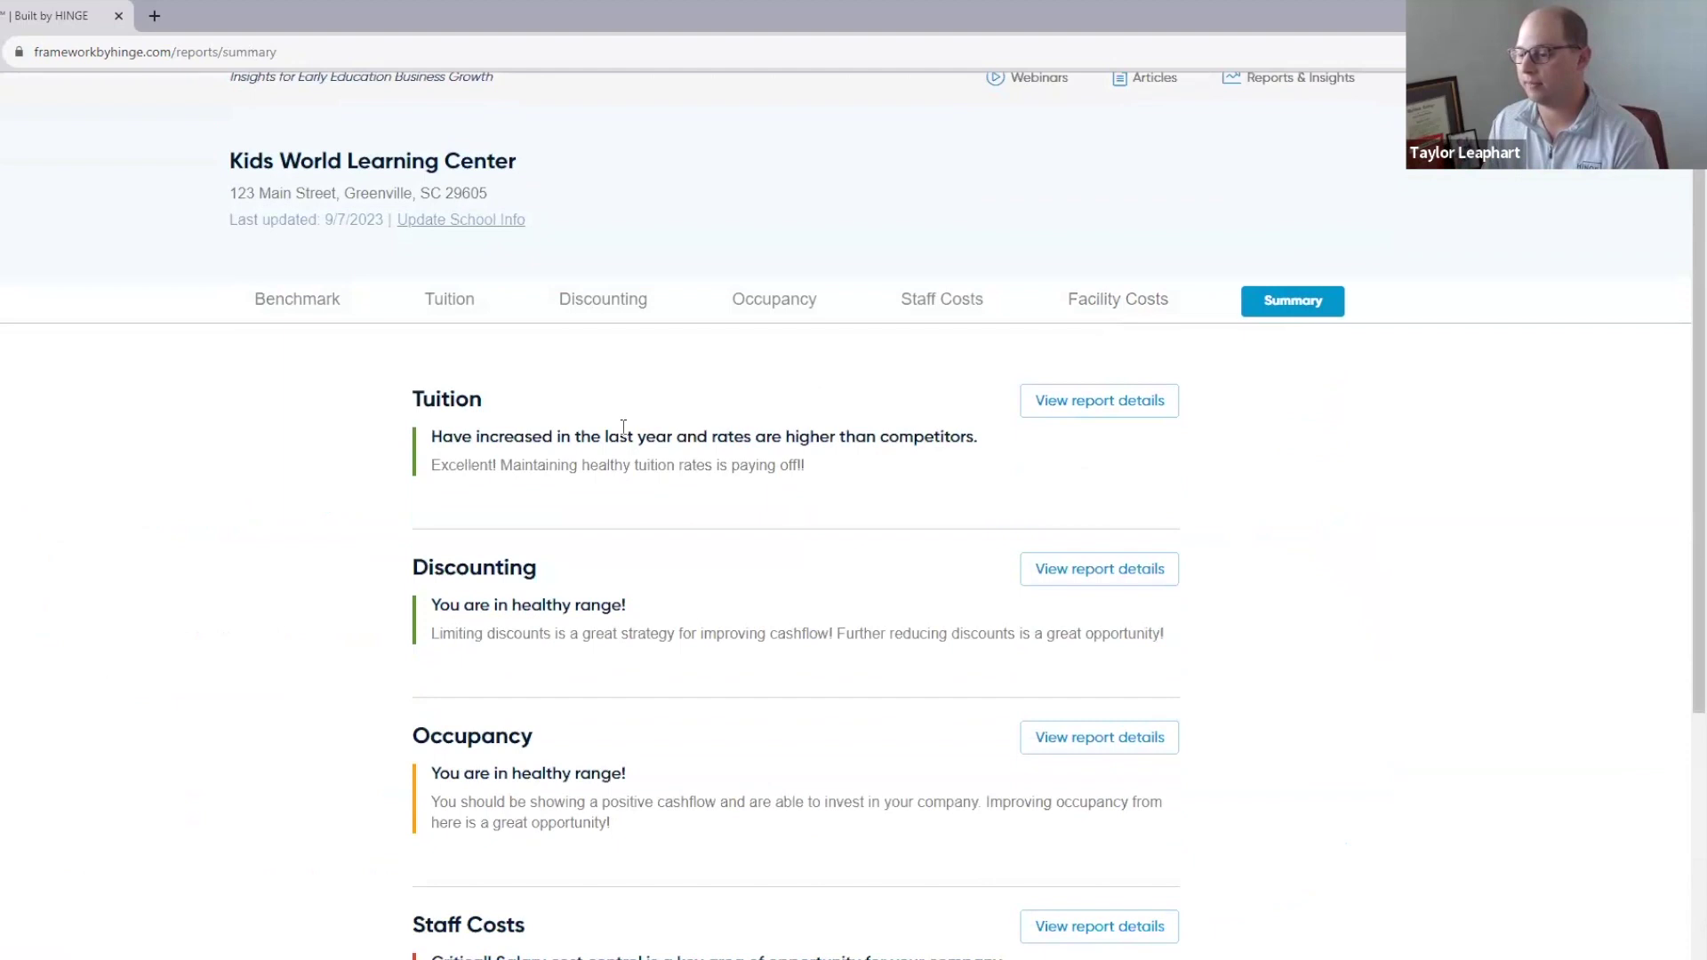
scroll(624, 428, down, 1)
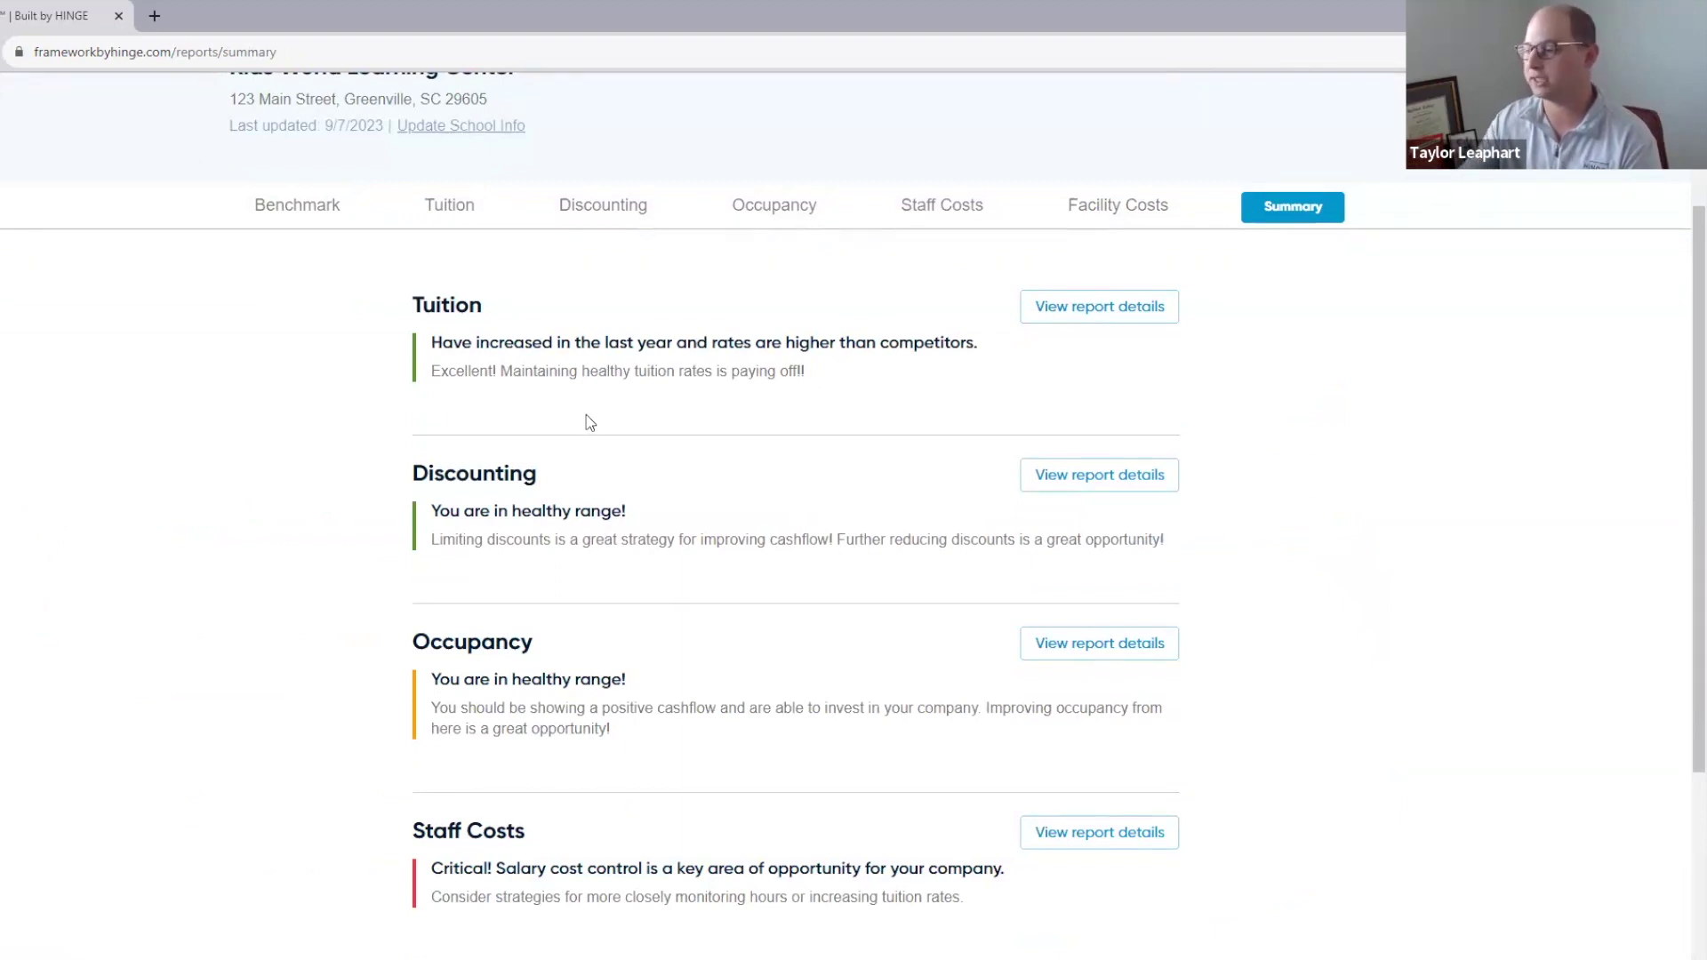
scroll(621, 417, down, 2)
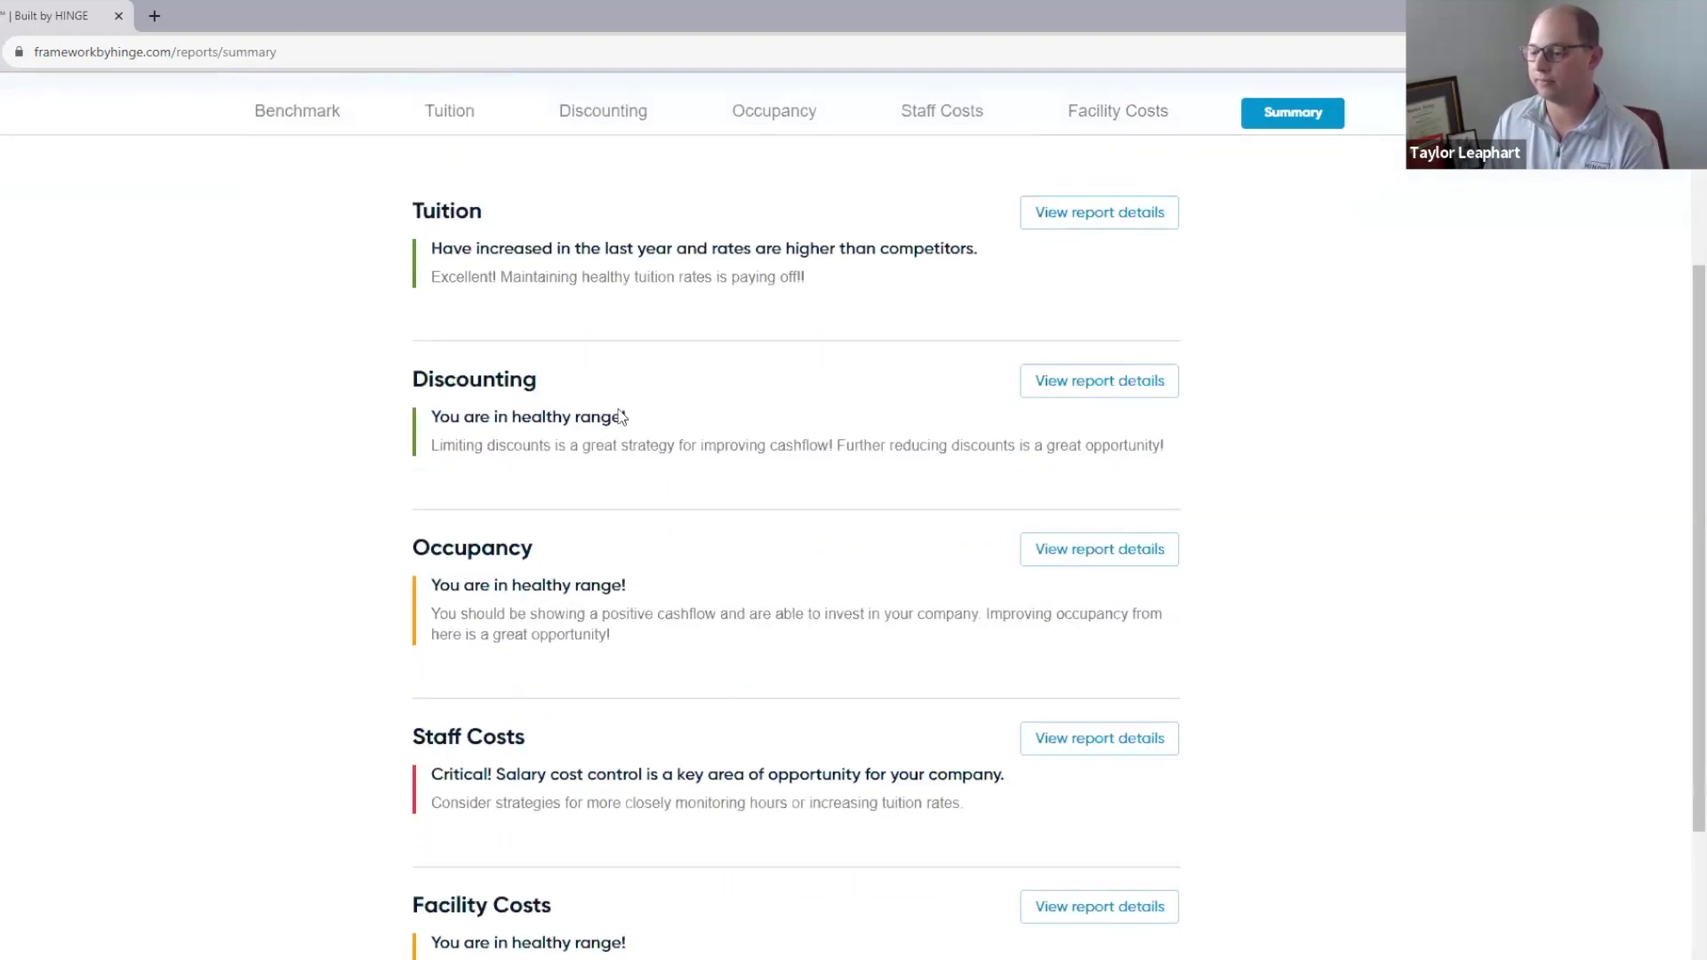
scroll(621, 418, up, 2)
scroll(622, 417, up, 3)
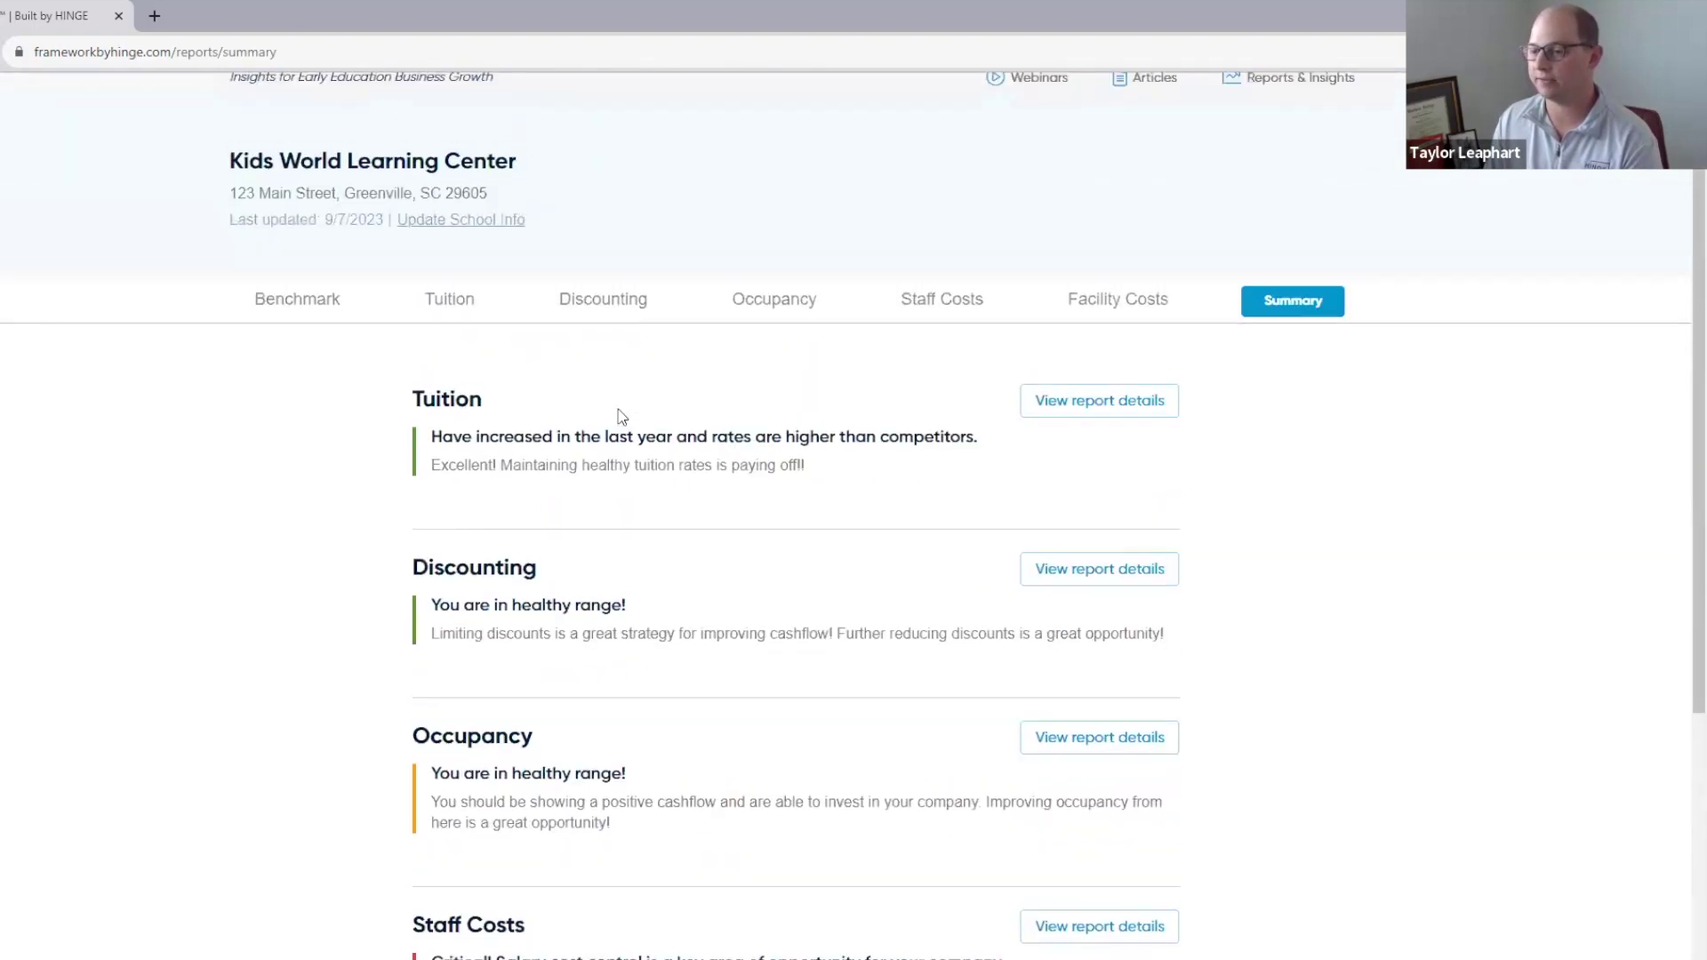
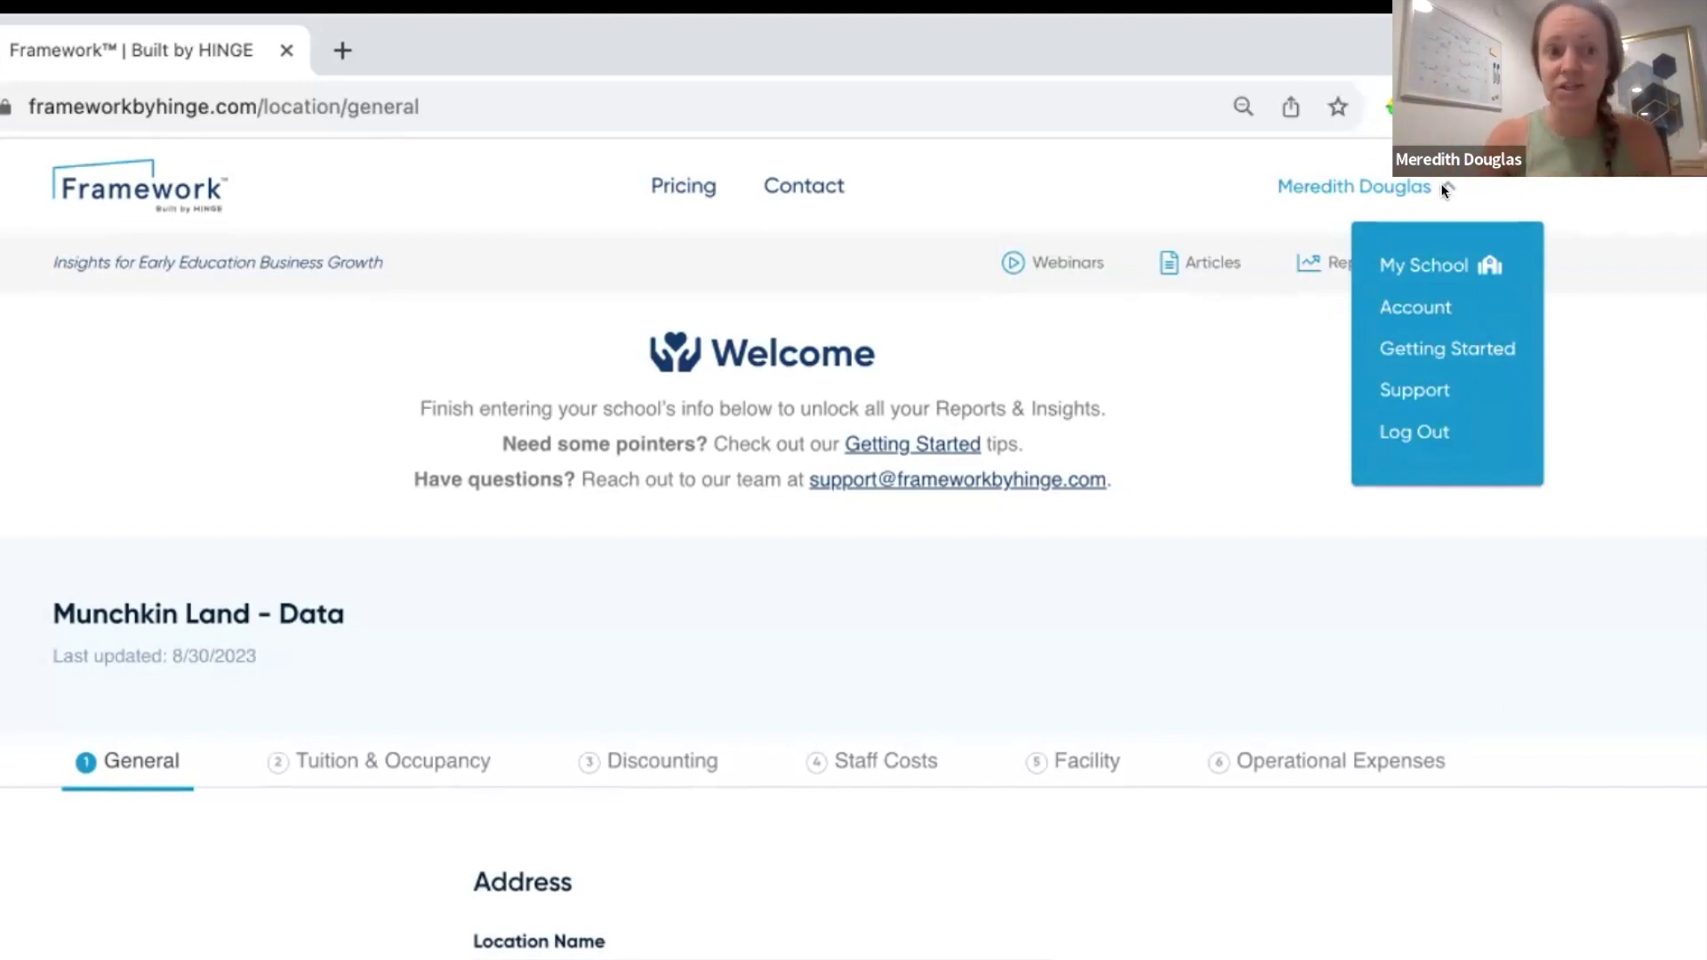
Step: Open the Licenses section of the account settings and examine the estimated monthly prices and license quantities
click(1421, 309)
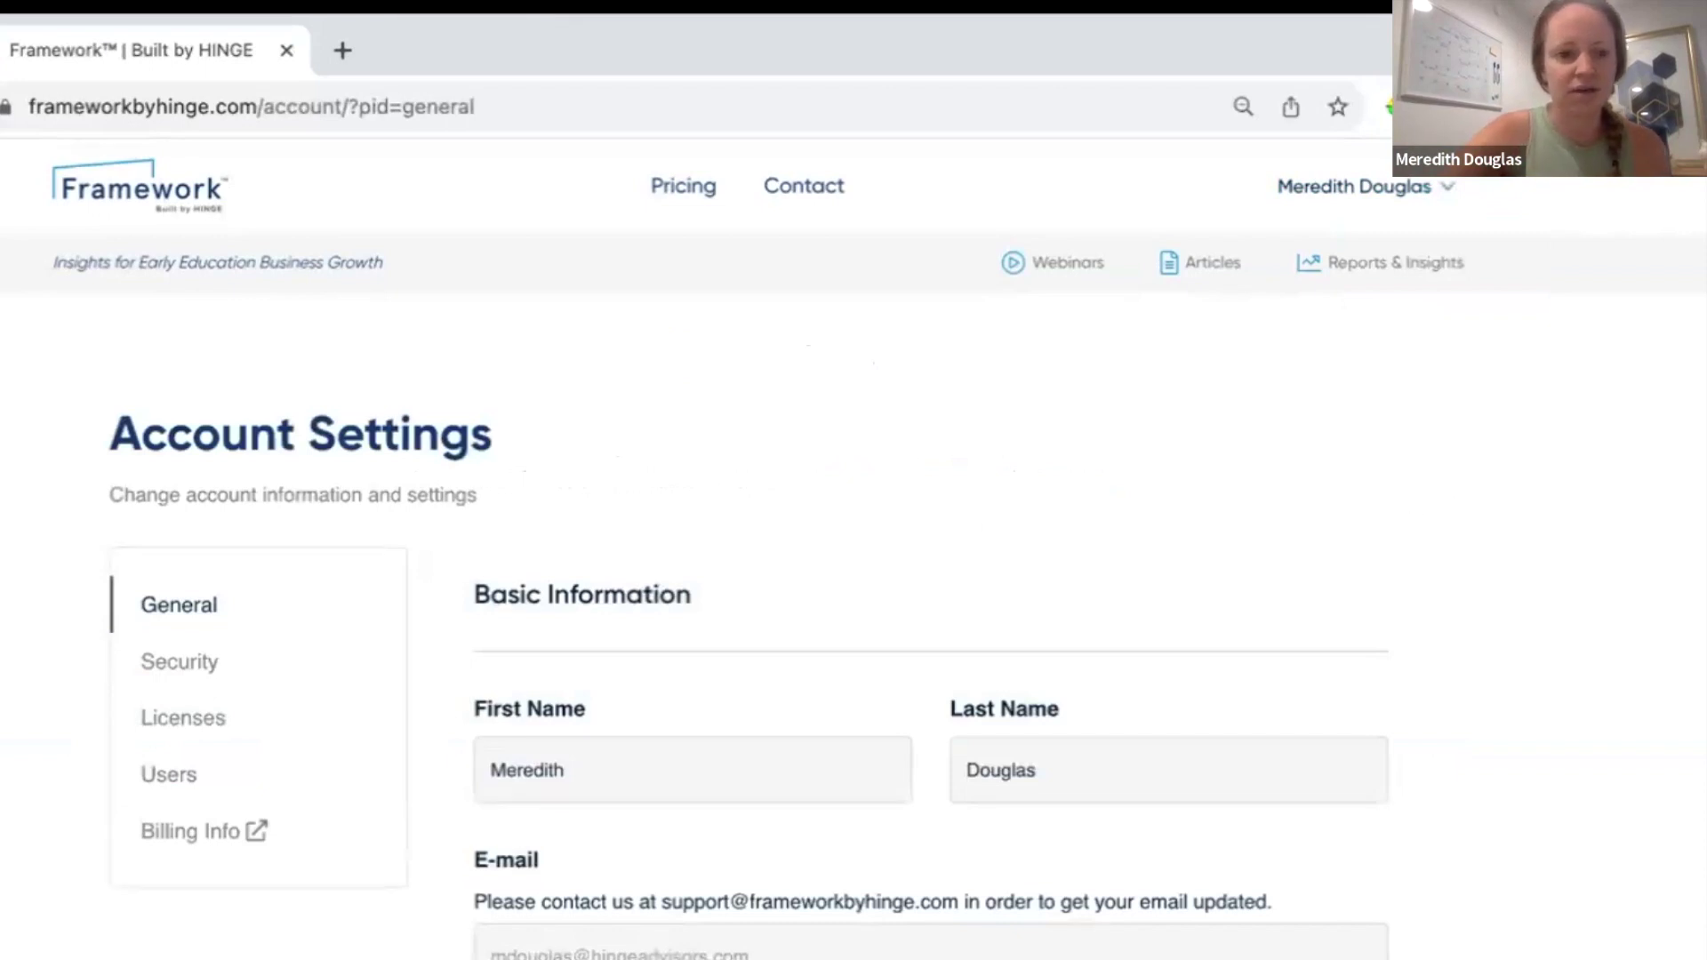
scroll(2, 673, down, 1)
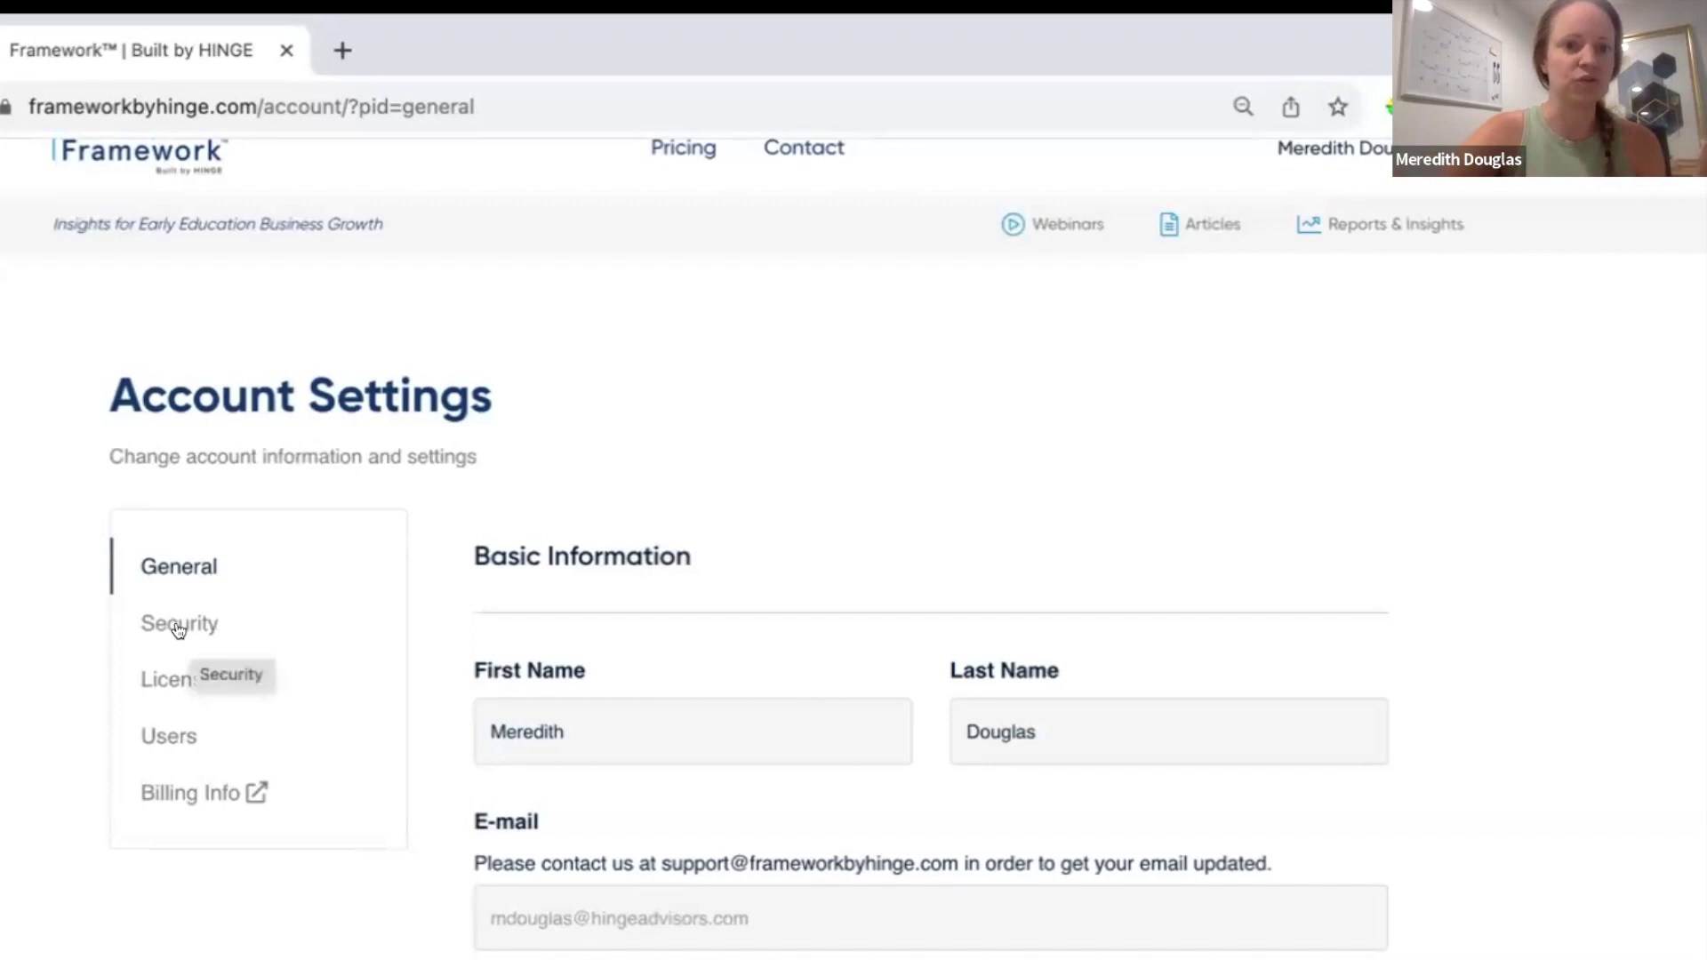
click(153, 682)
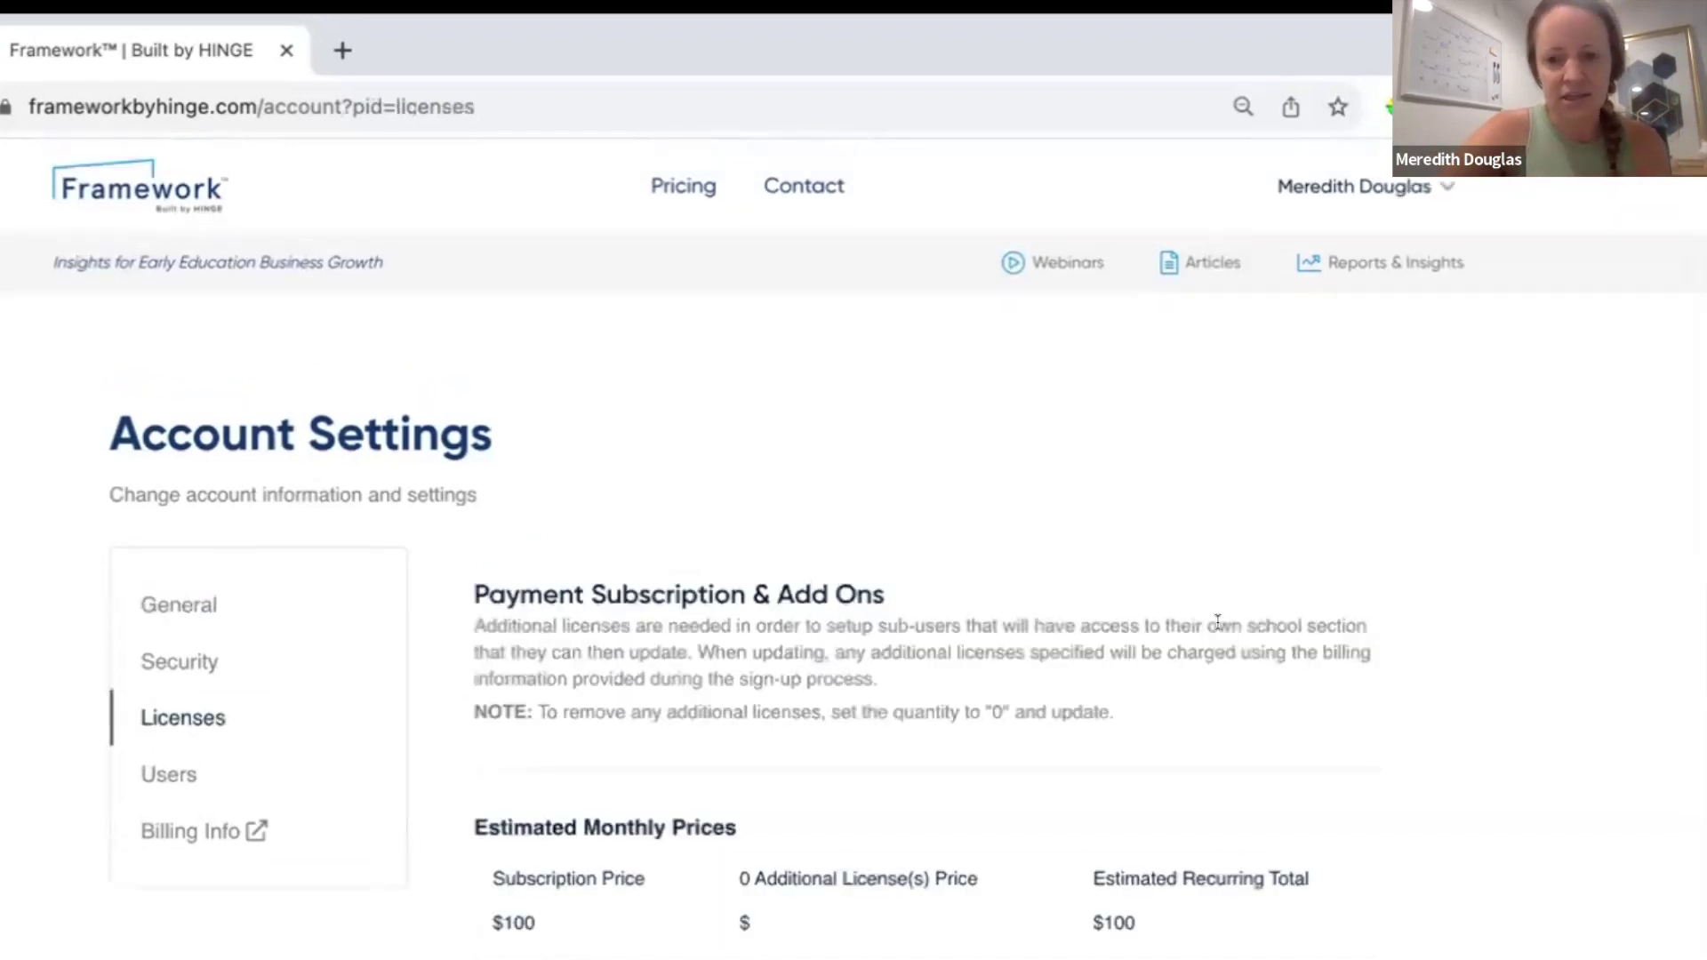
scroll(1218, 620, down, 2)
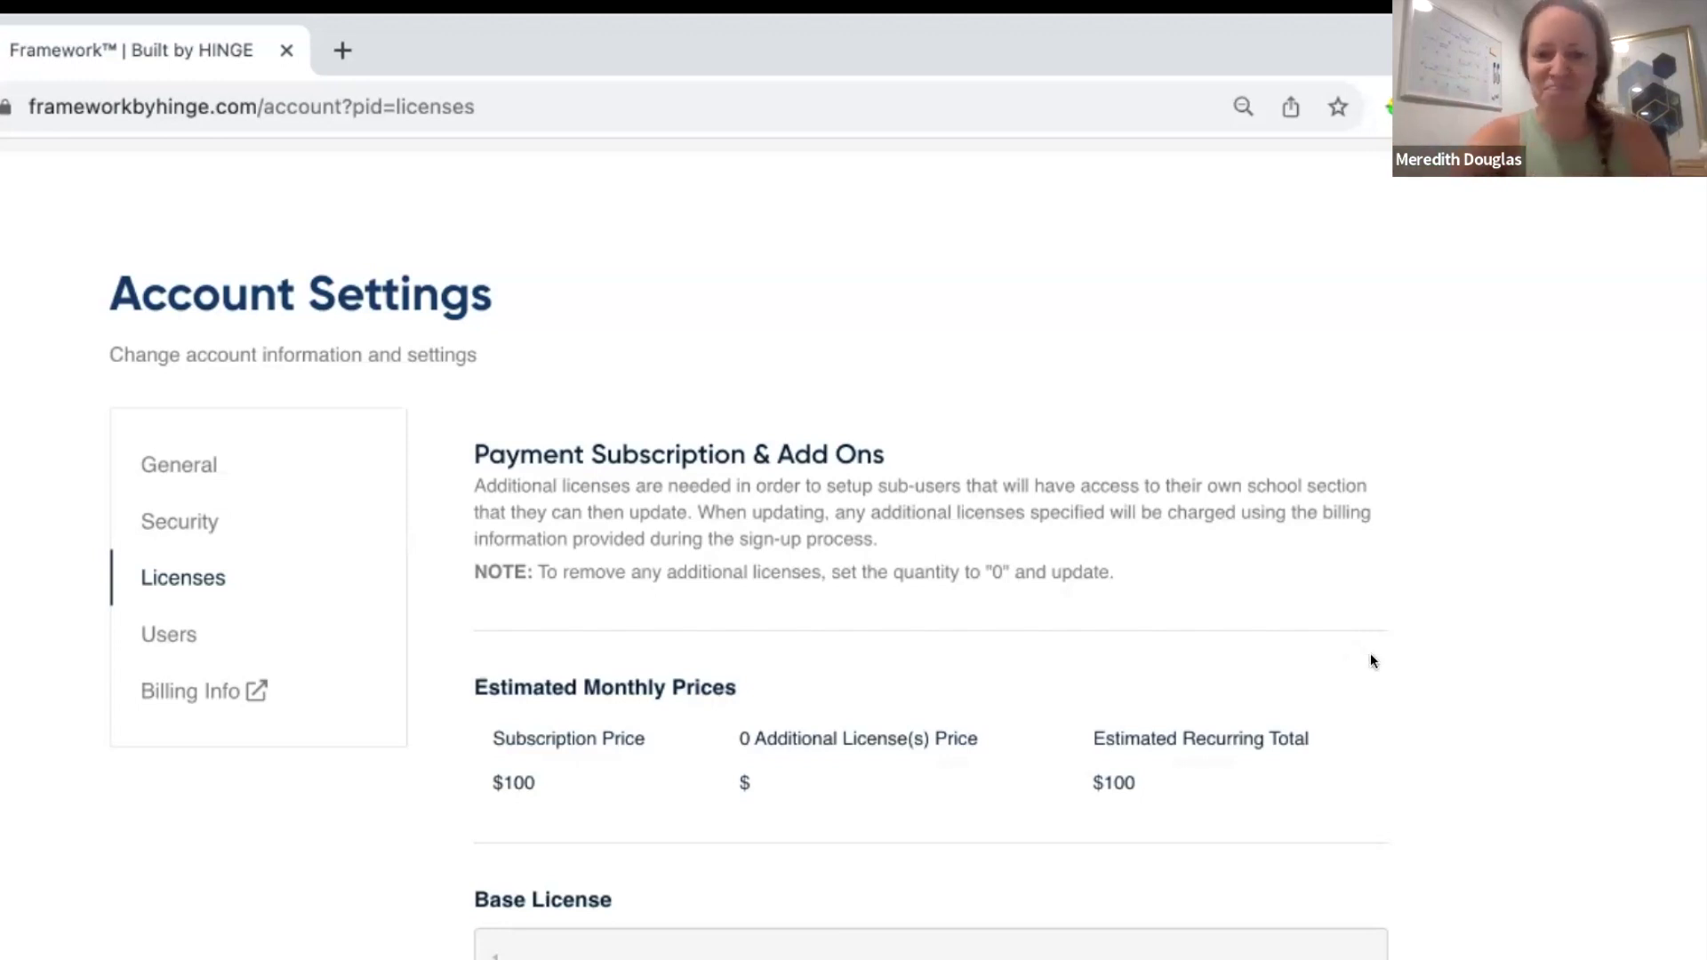
scroll(1388, 658, down, 1)
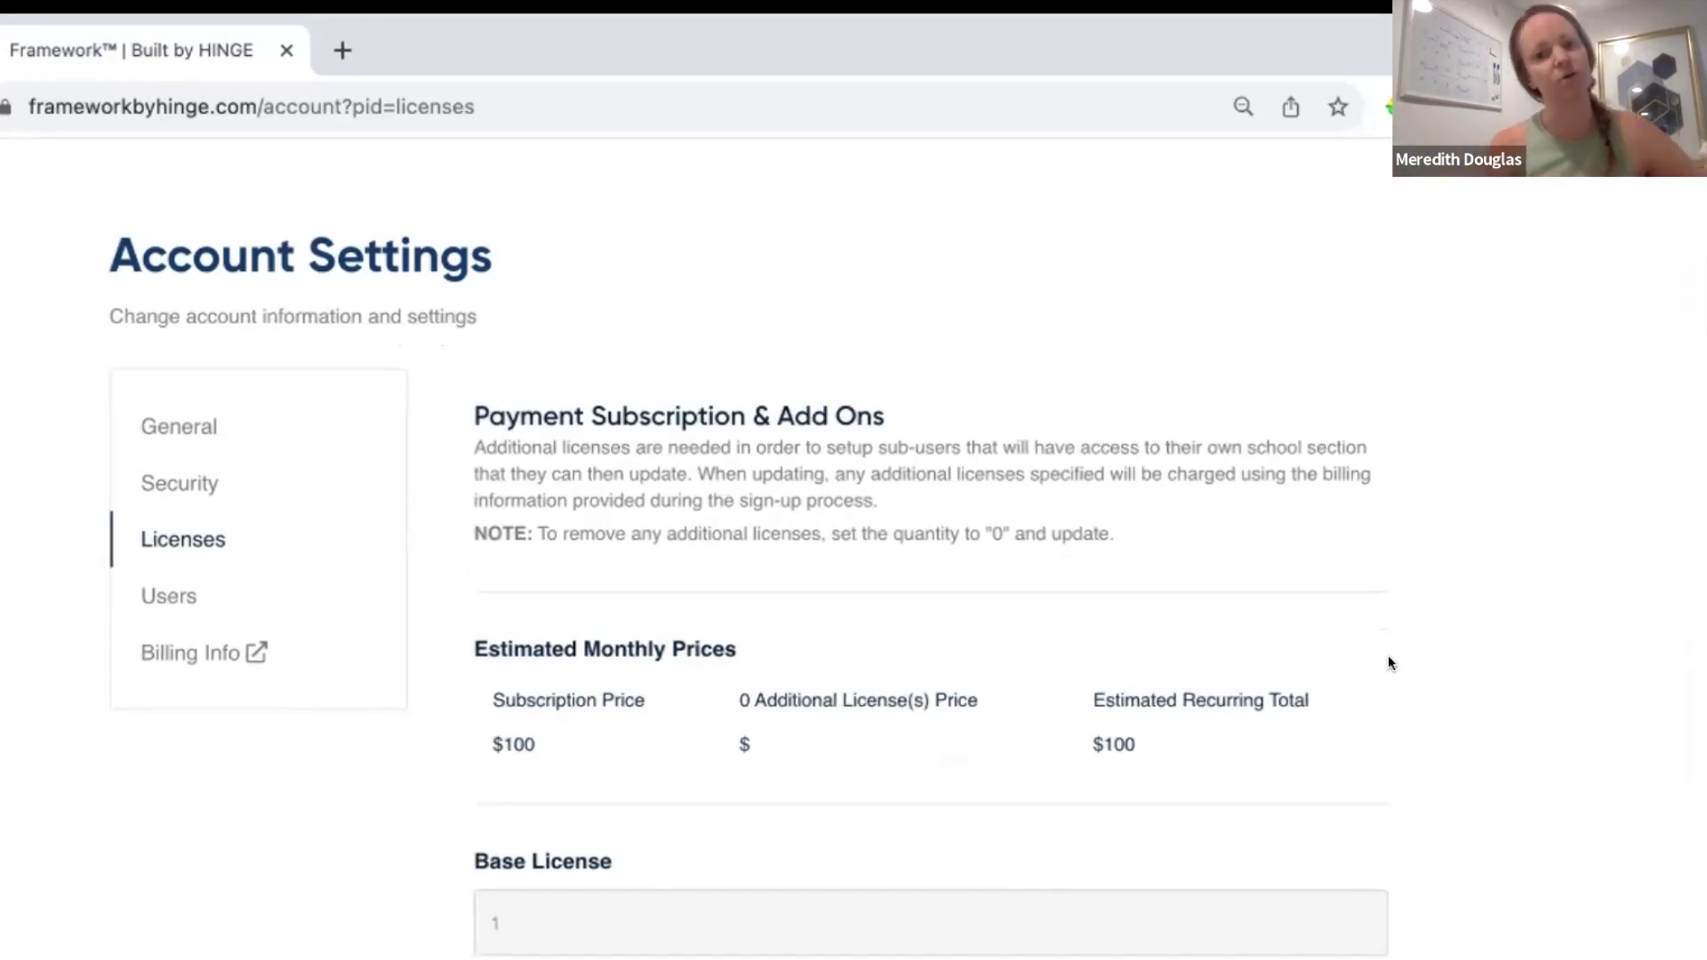
scroll(1389, 658, down, 2)
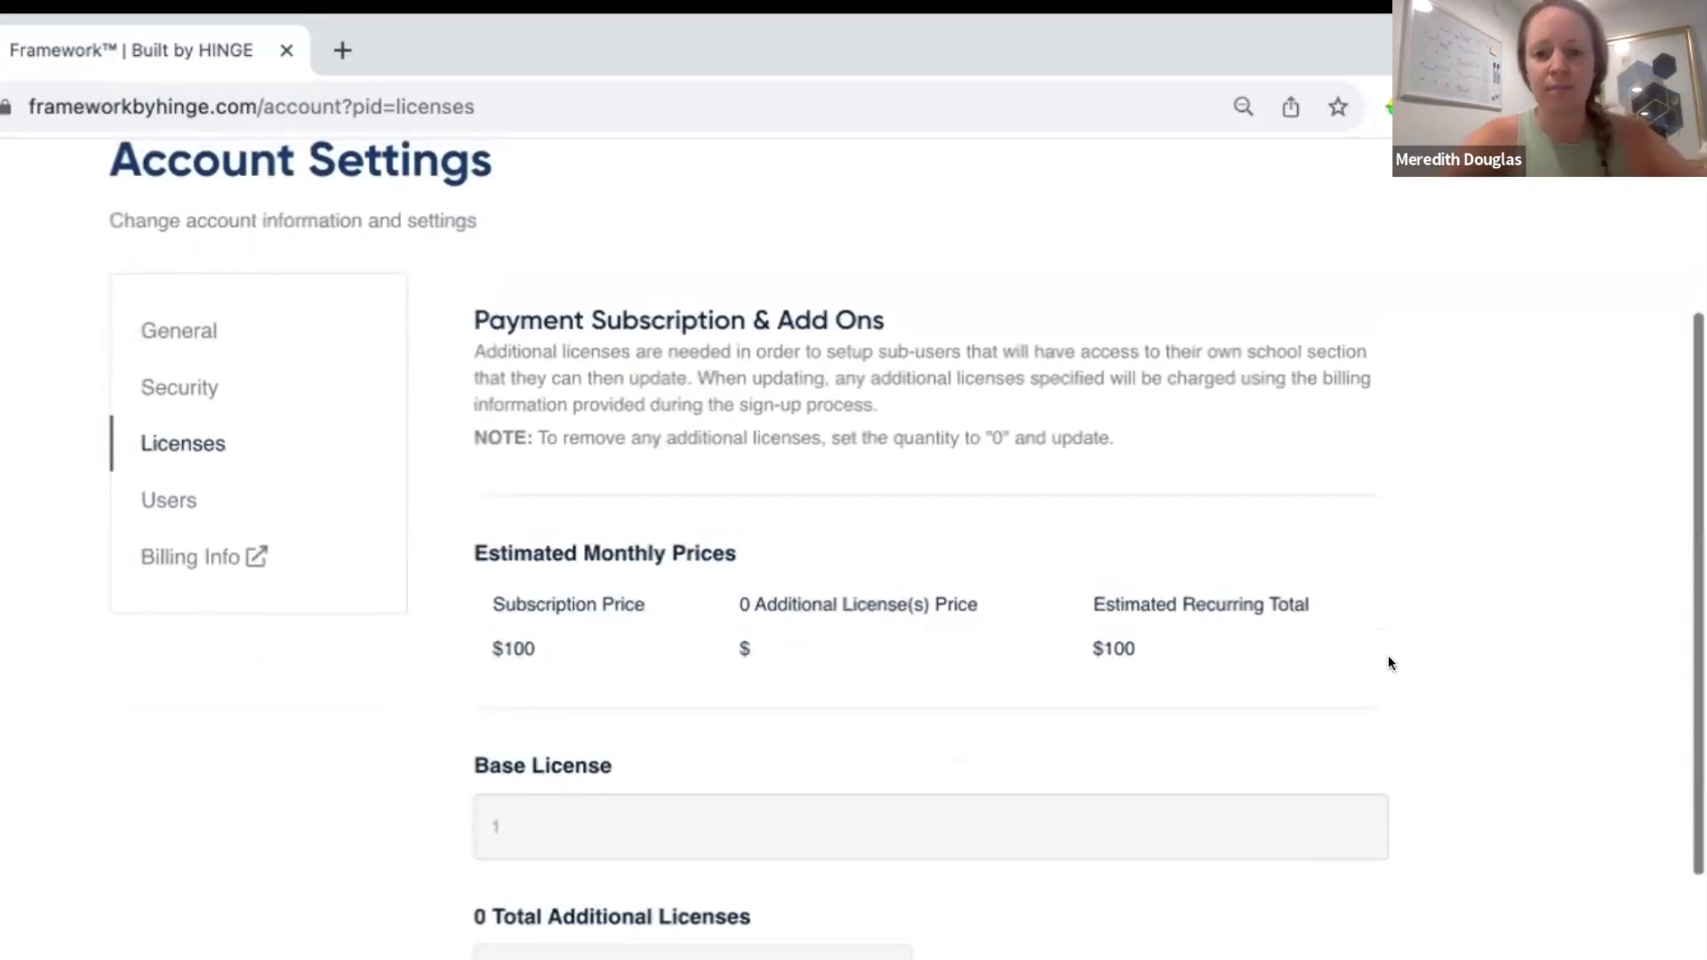
scroll(1389, 658, down, 3)
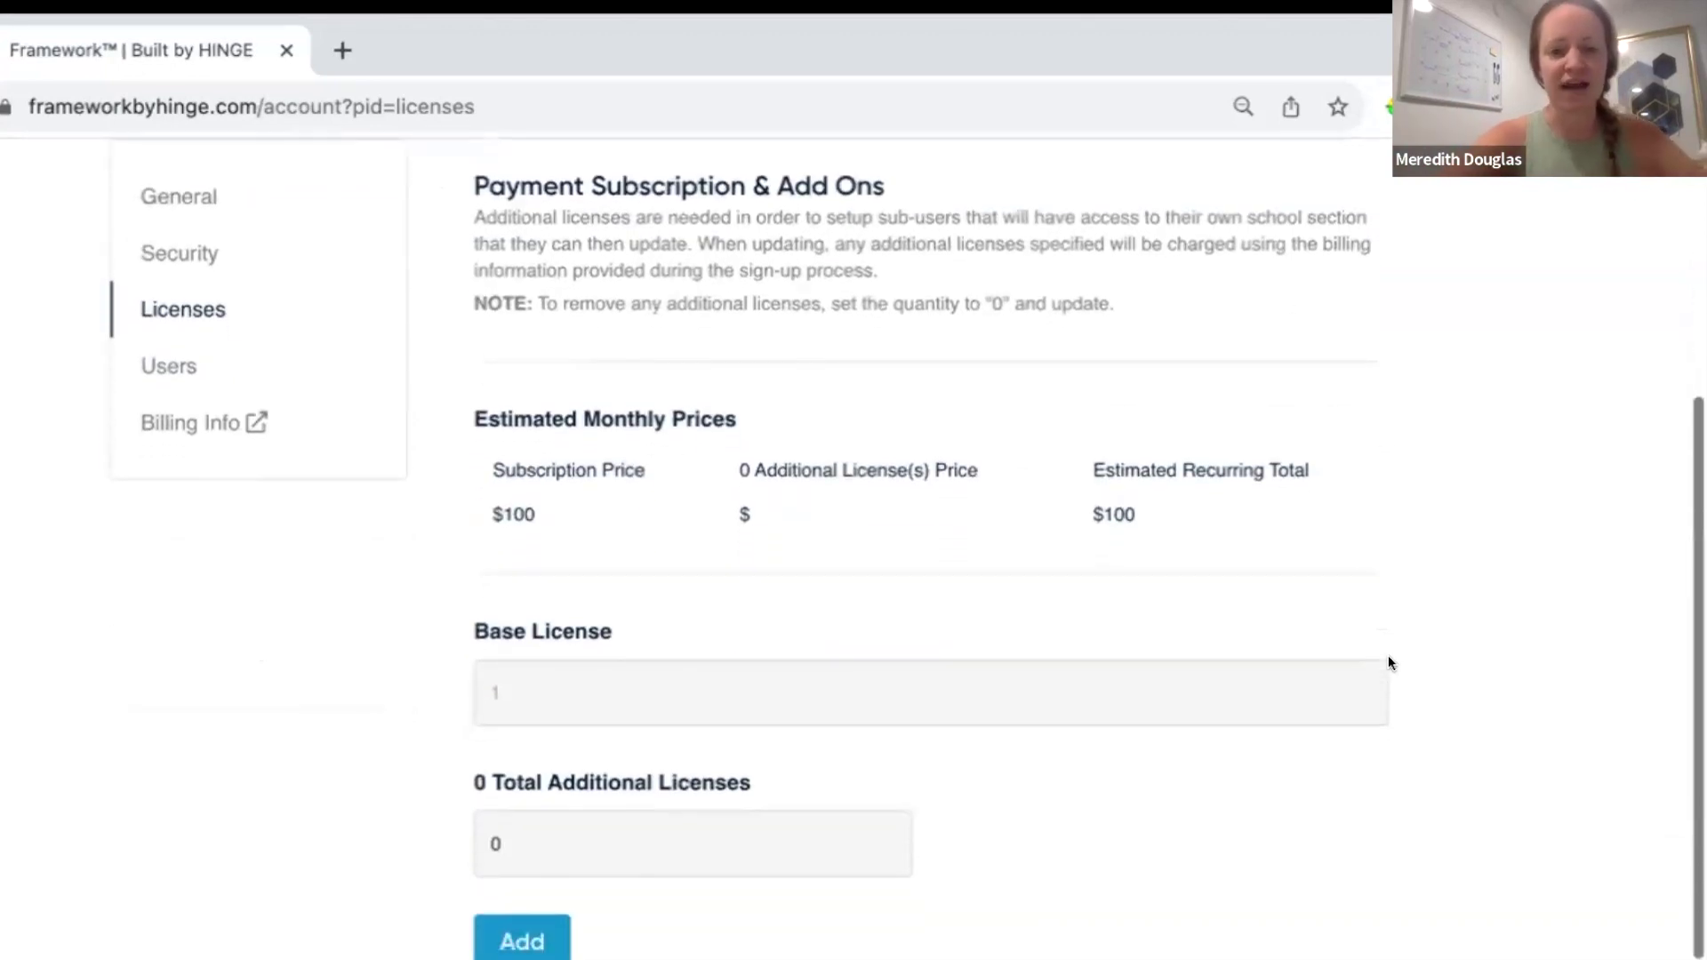
Step: Add 2 additional licenses to the account's subscription
click(521, 831)
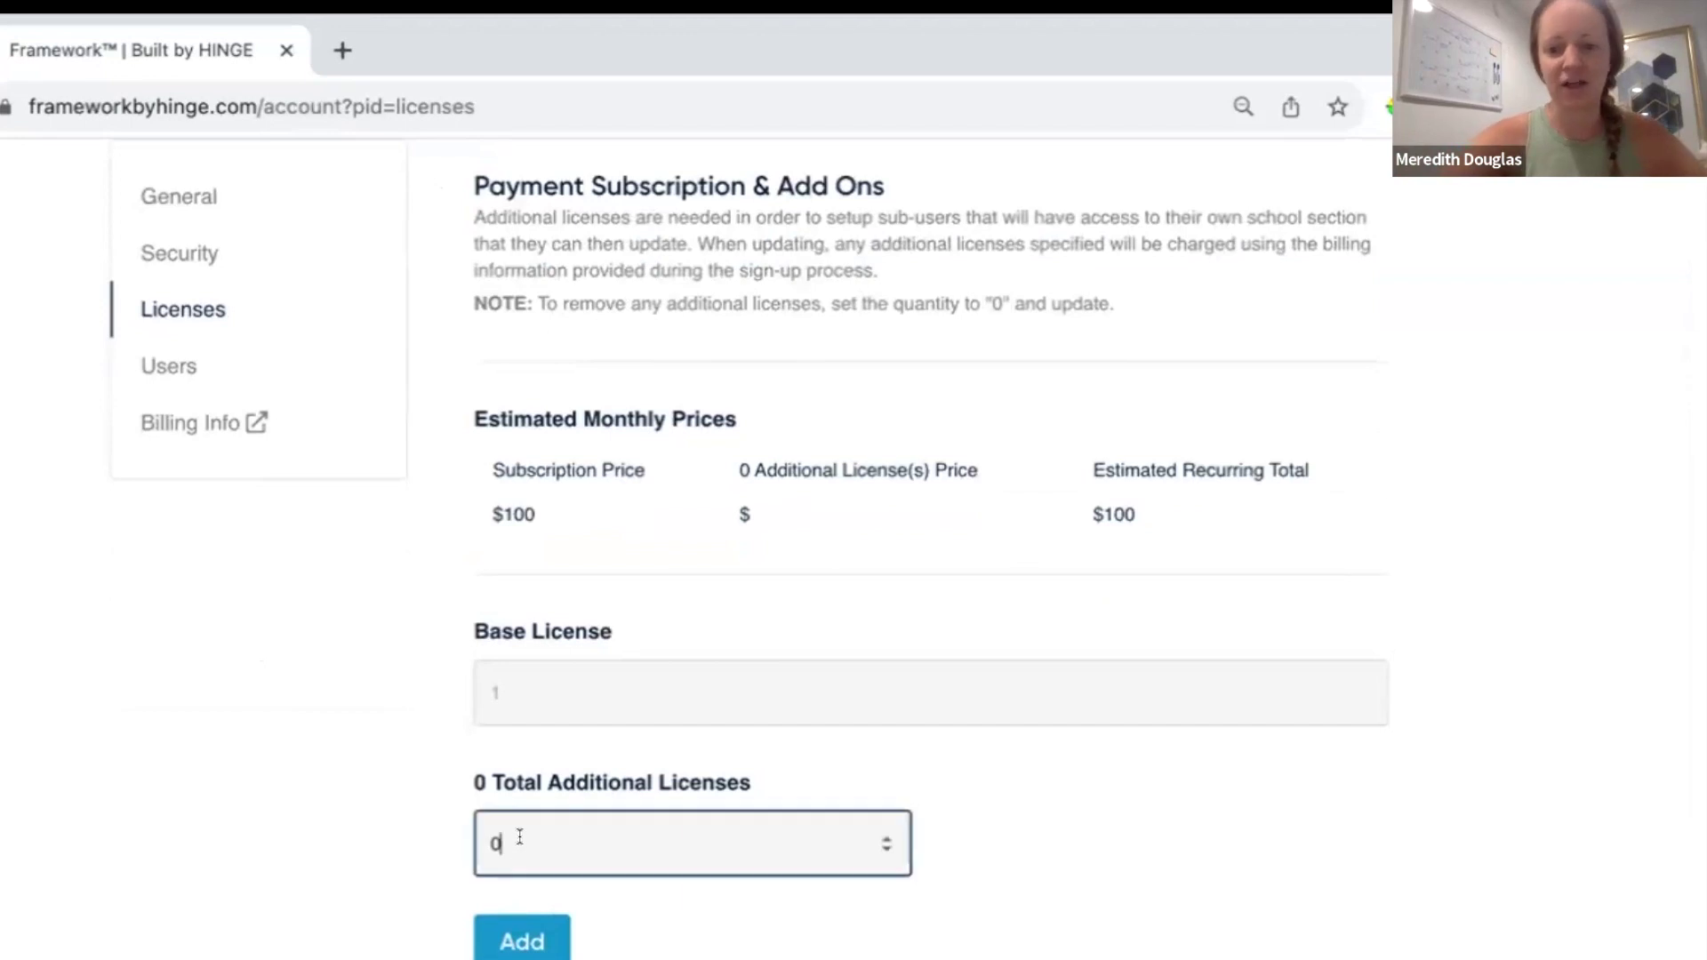
text(2)
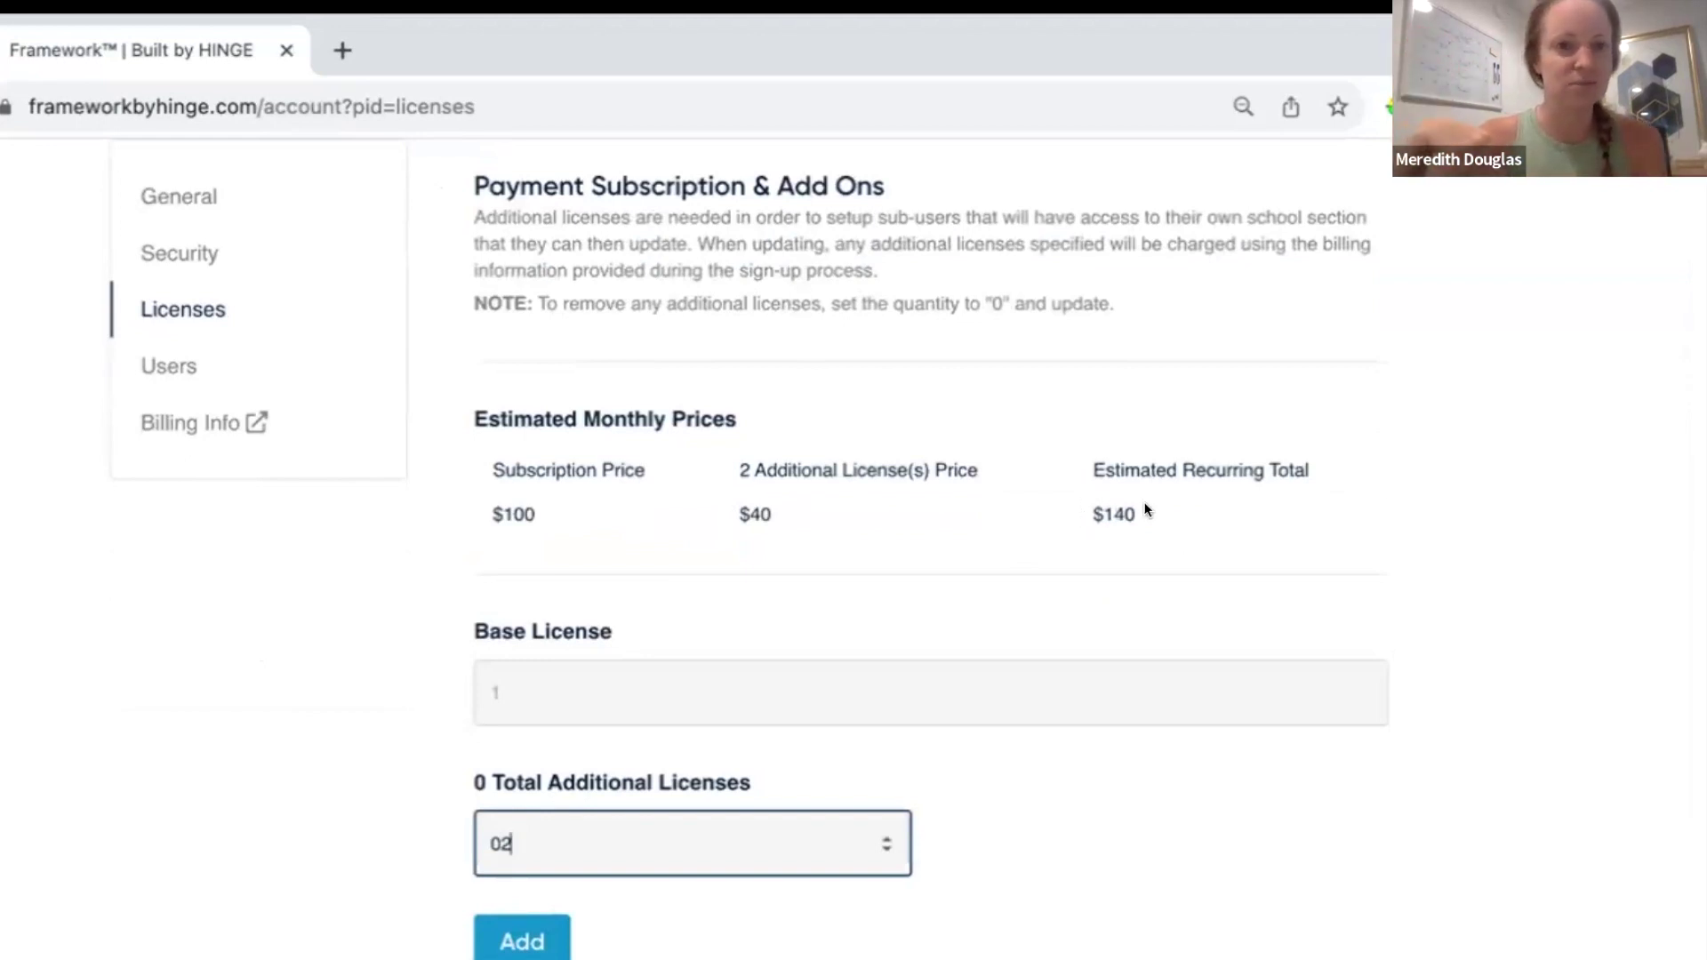
click(501, 945)
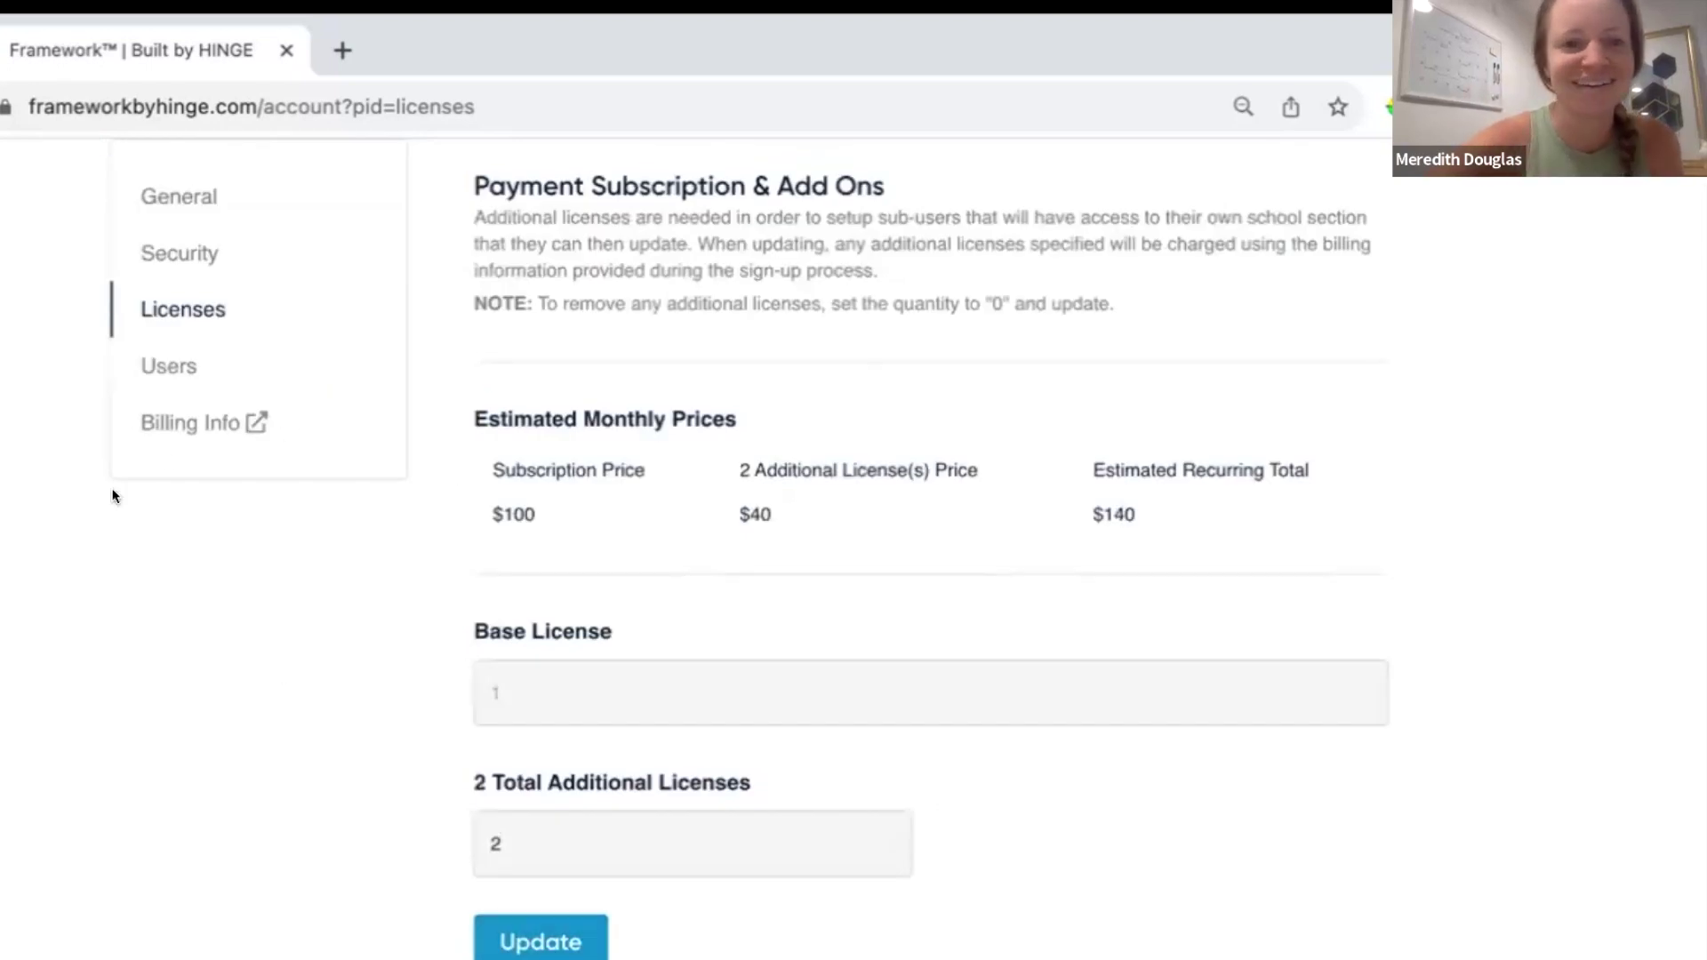
Step: Check the account's Users list for created and allowed users, rechecking the additional license quantity under Licenses
click(176, 366)
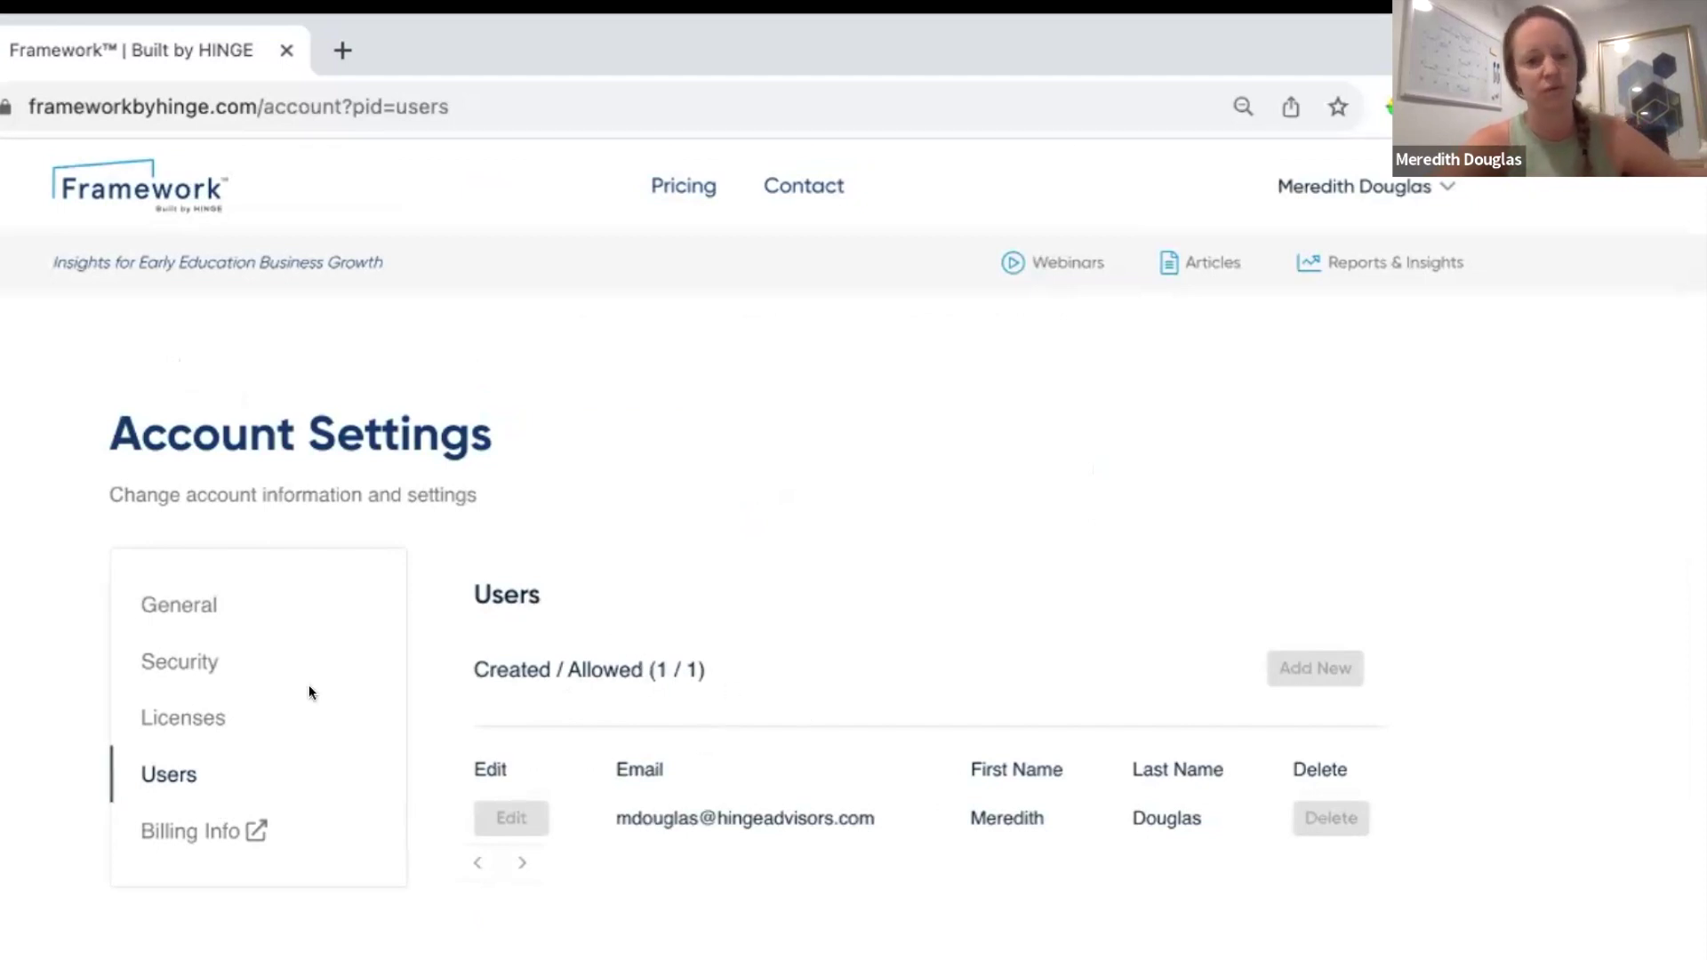
click(164, 720)
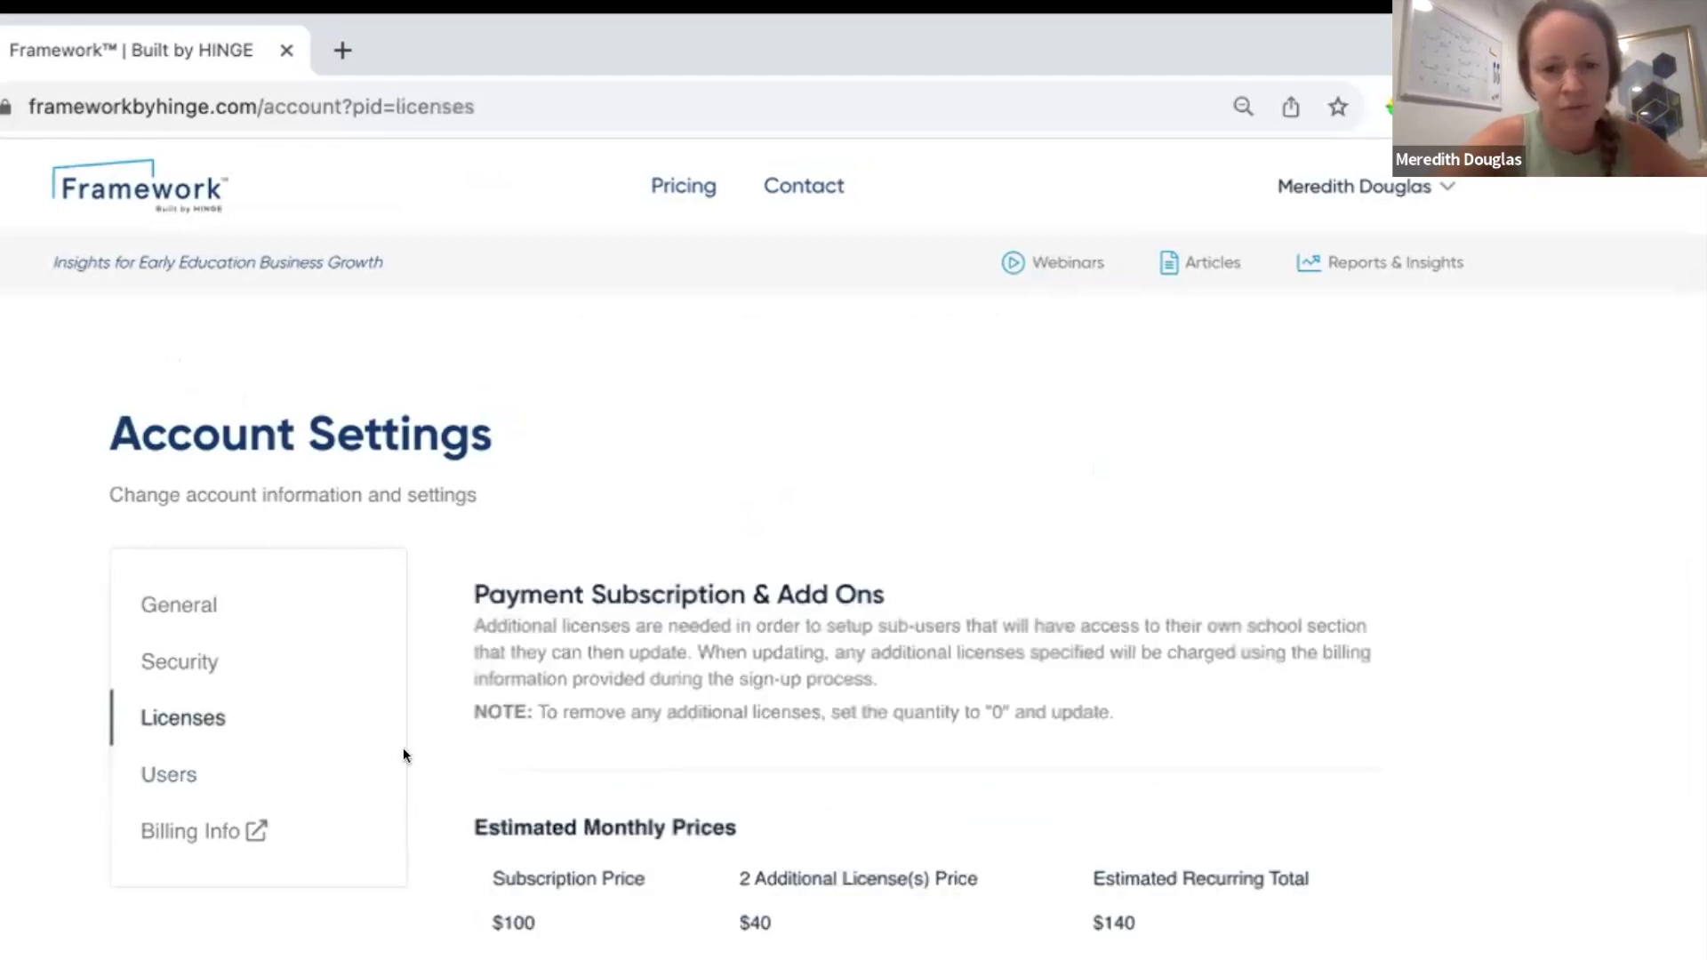
scroll(403, 748, down, 5)
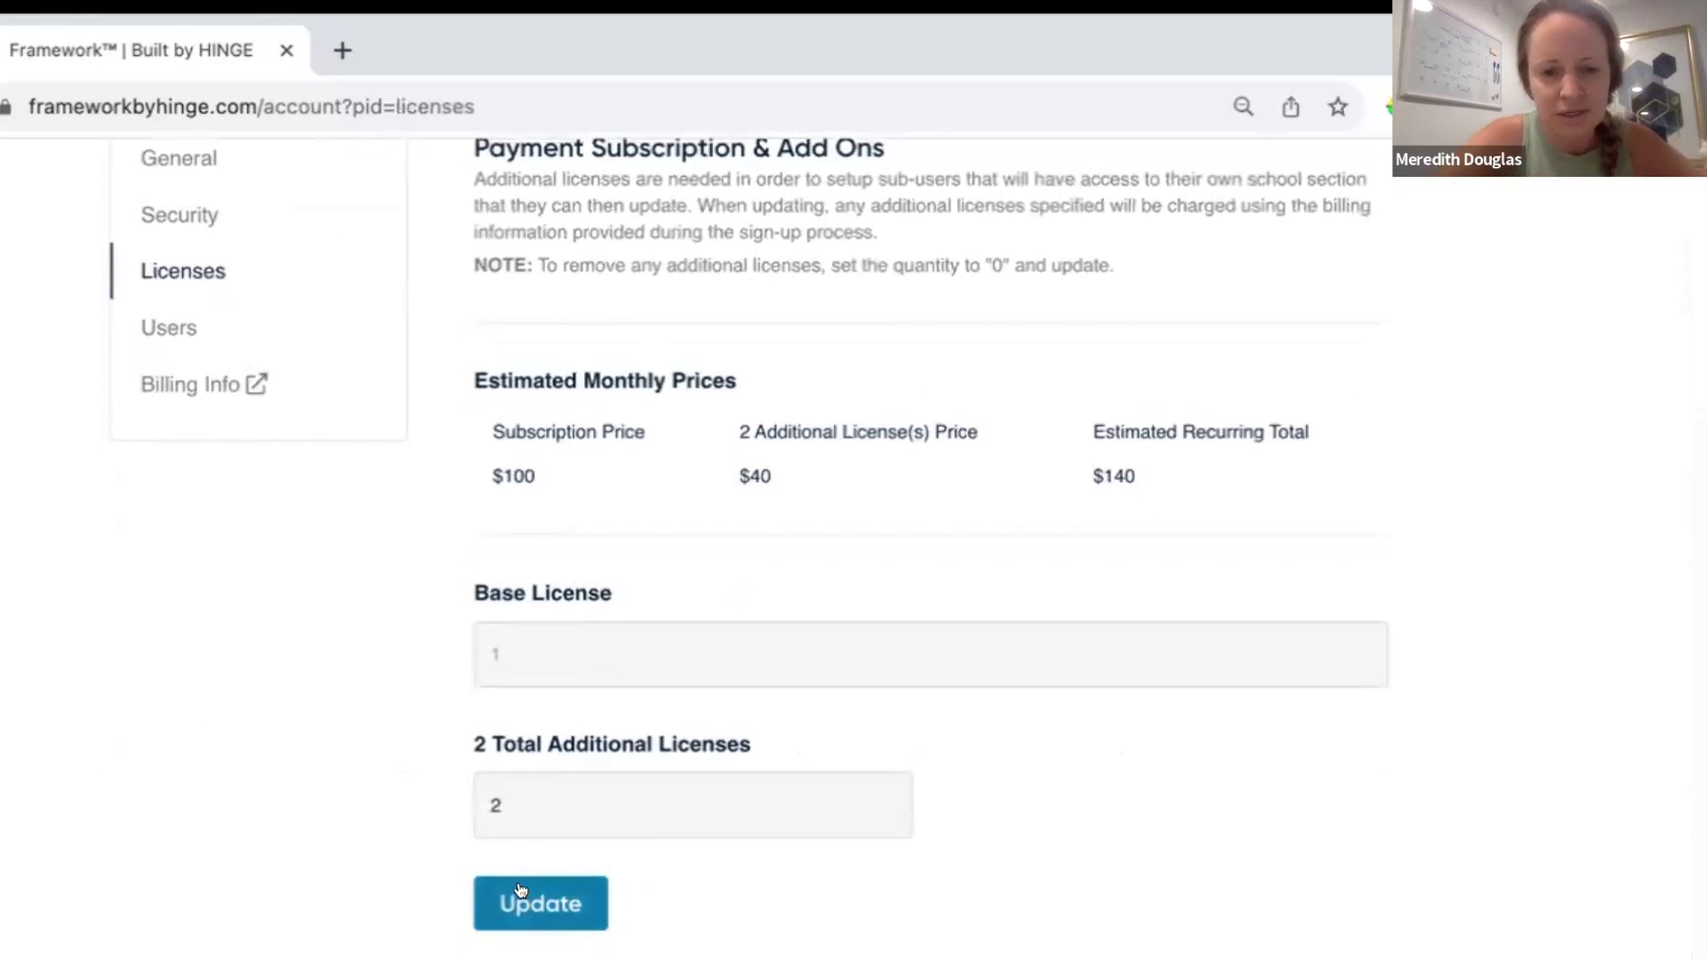
click(165, 328)
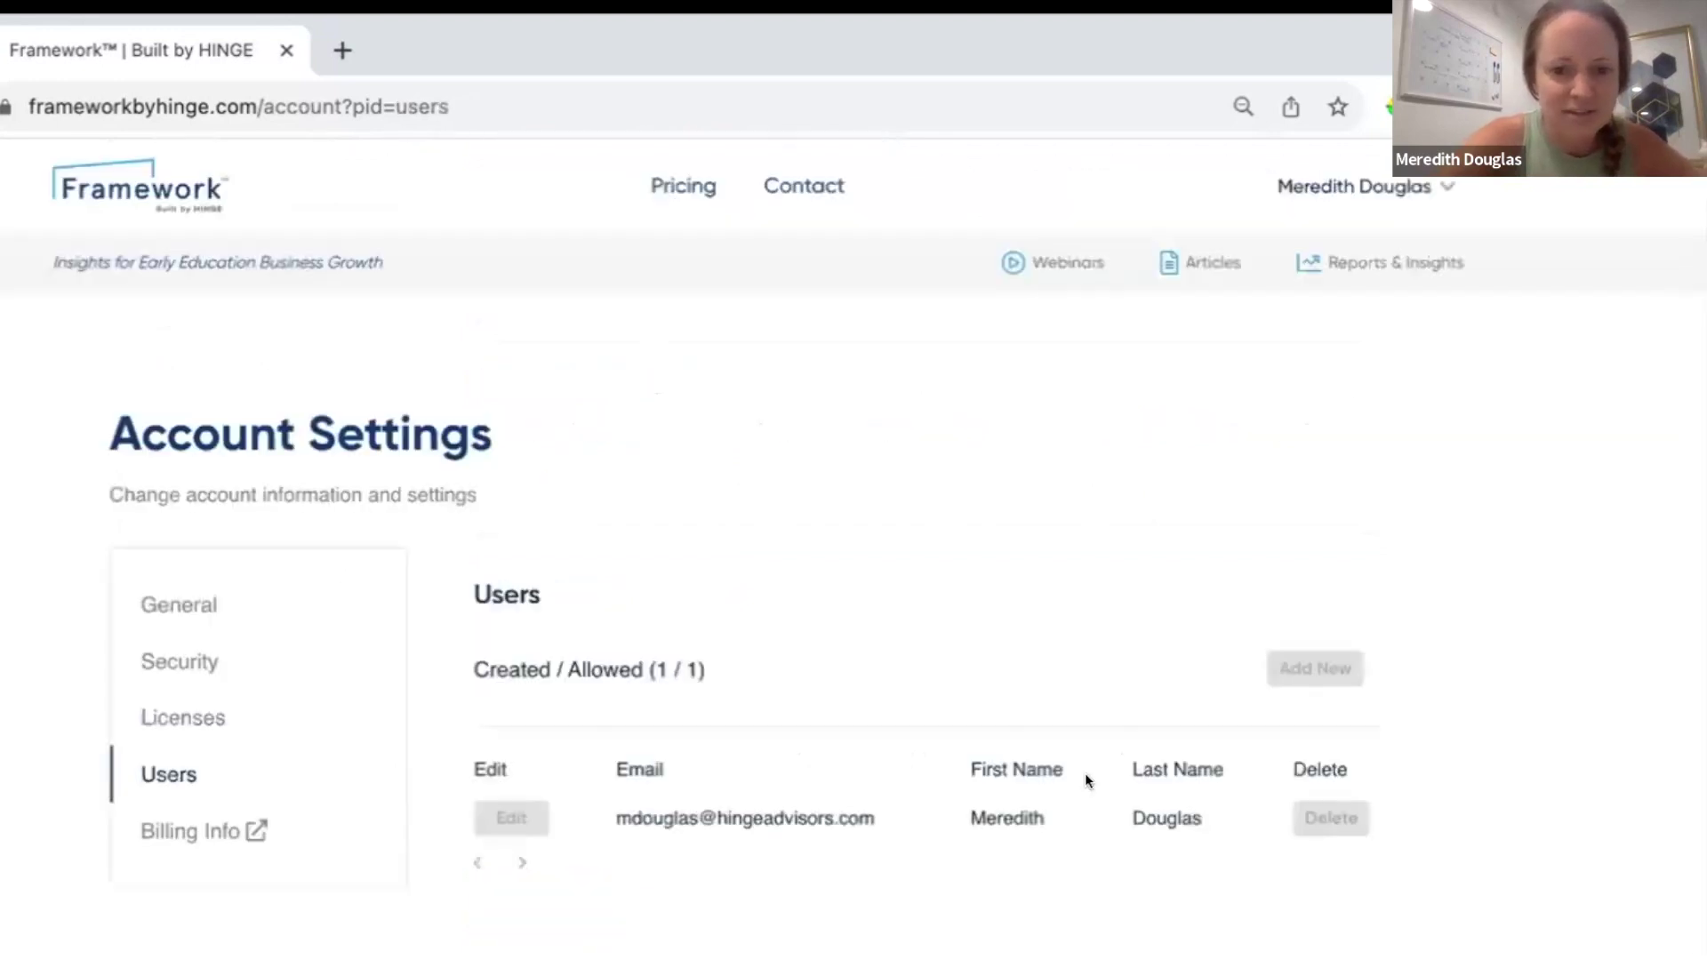